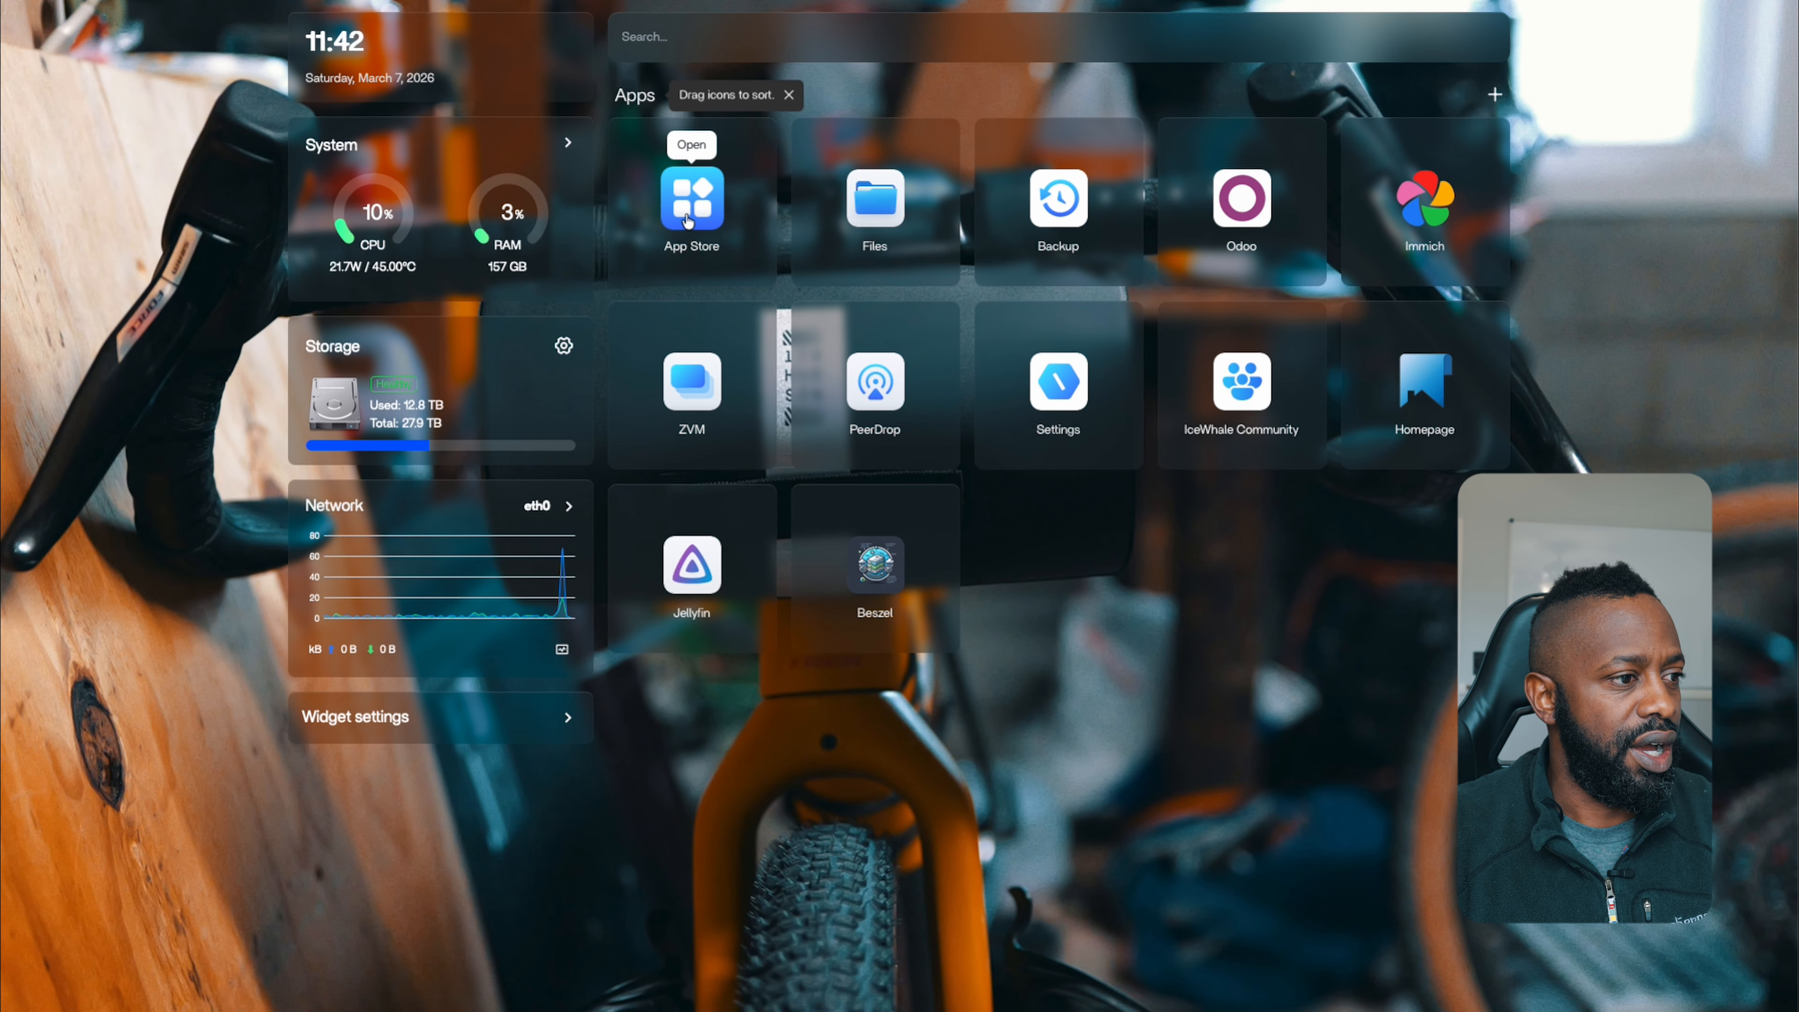
# - Browse the App Store catalogue and look at the form for manually installing a custom Docker app
pyautogui.click(685, 225)
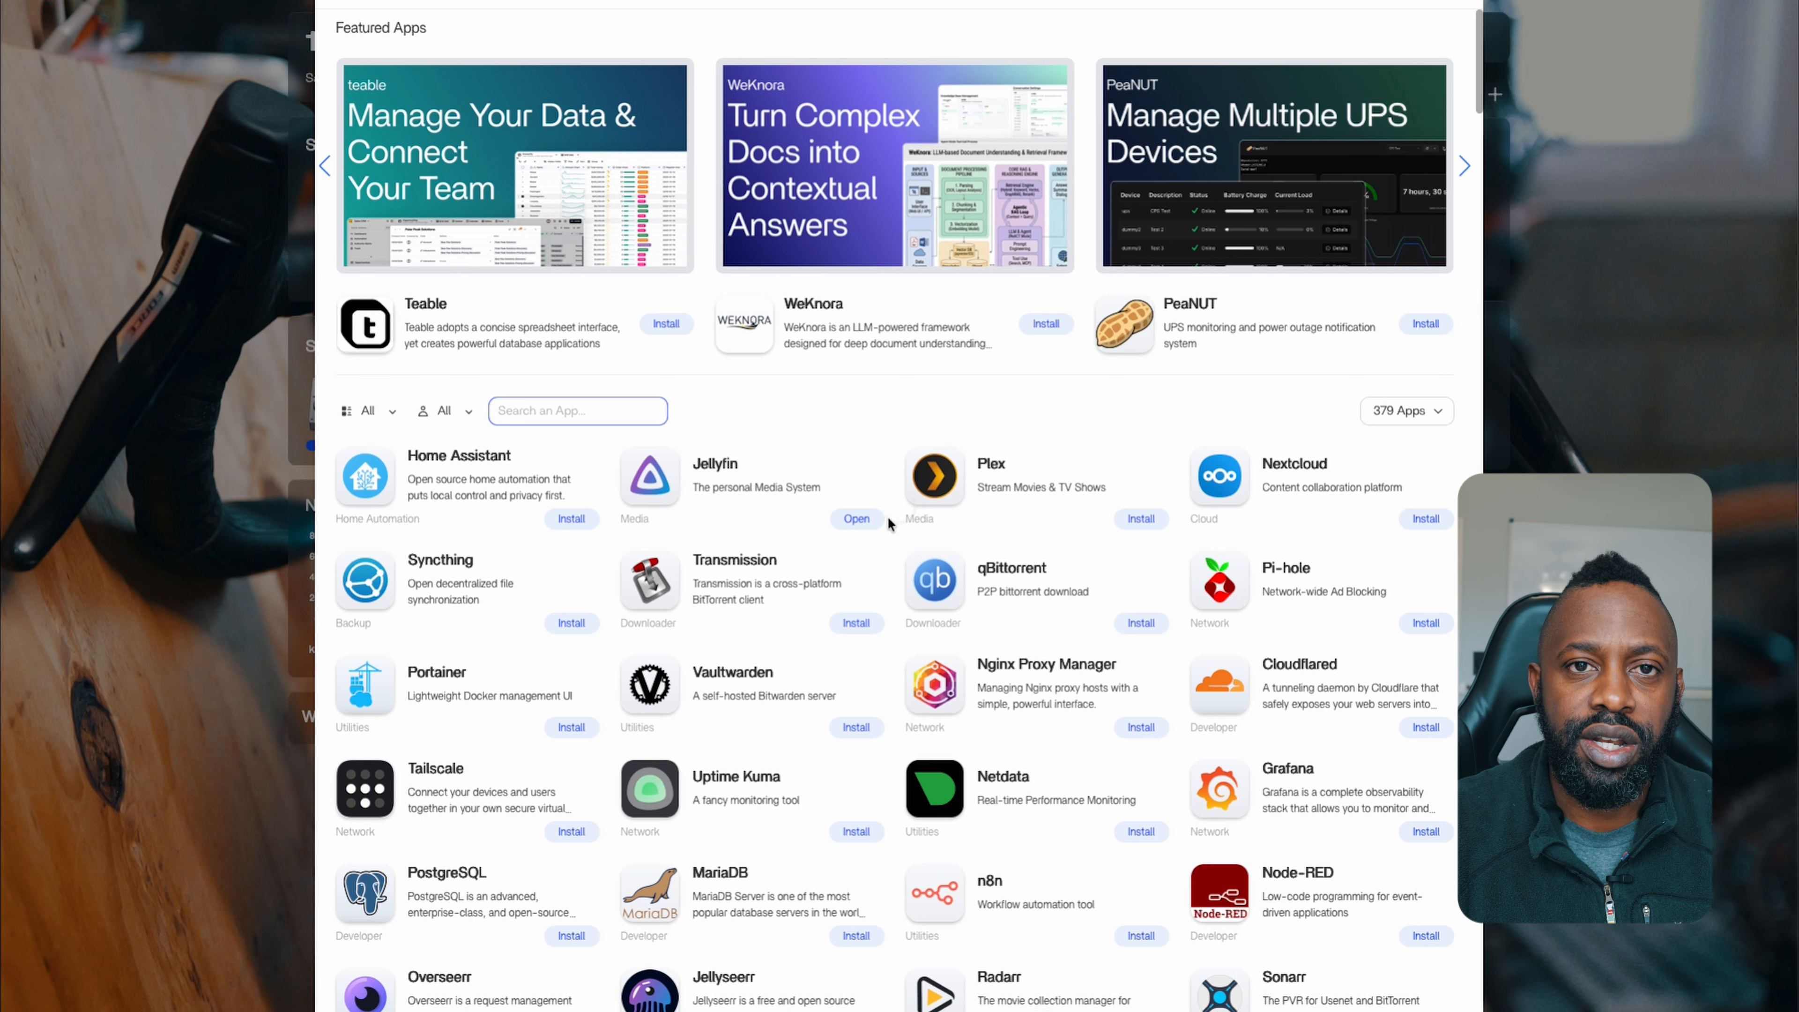
pyautogui.scroll(-2, 894, 510)
pyautogui.scroll(-6, 894, 509)
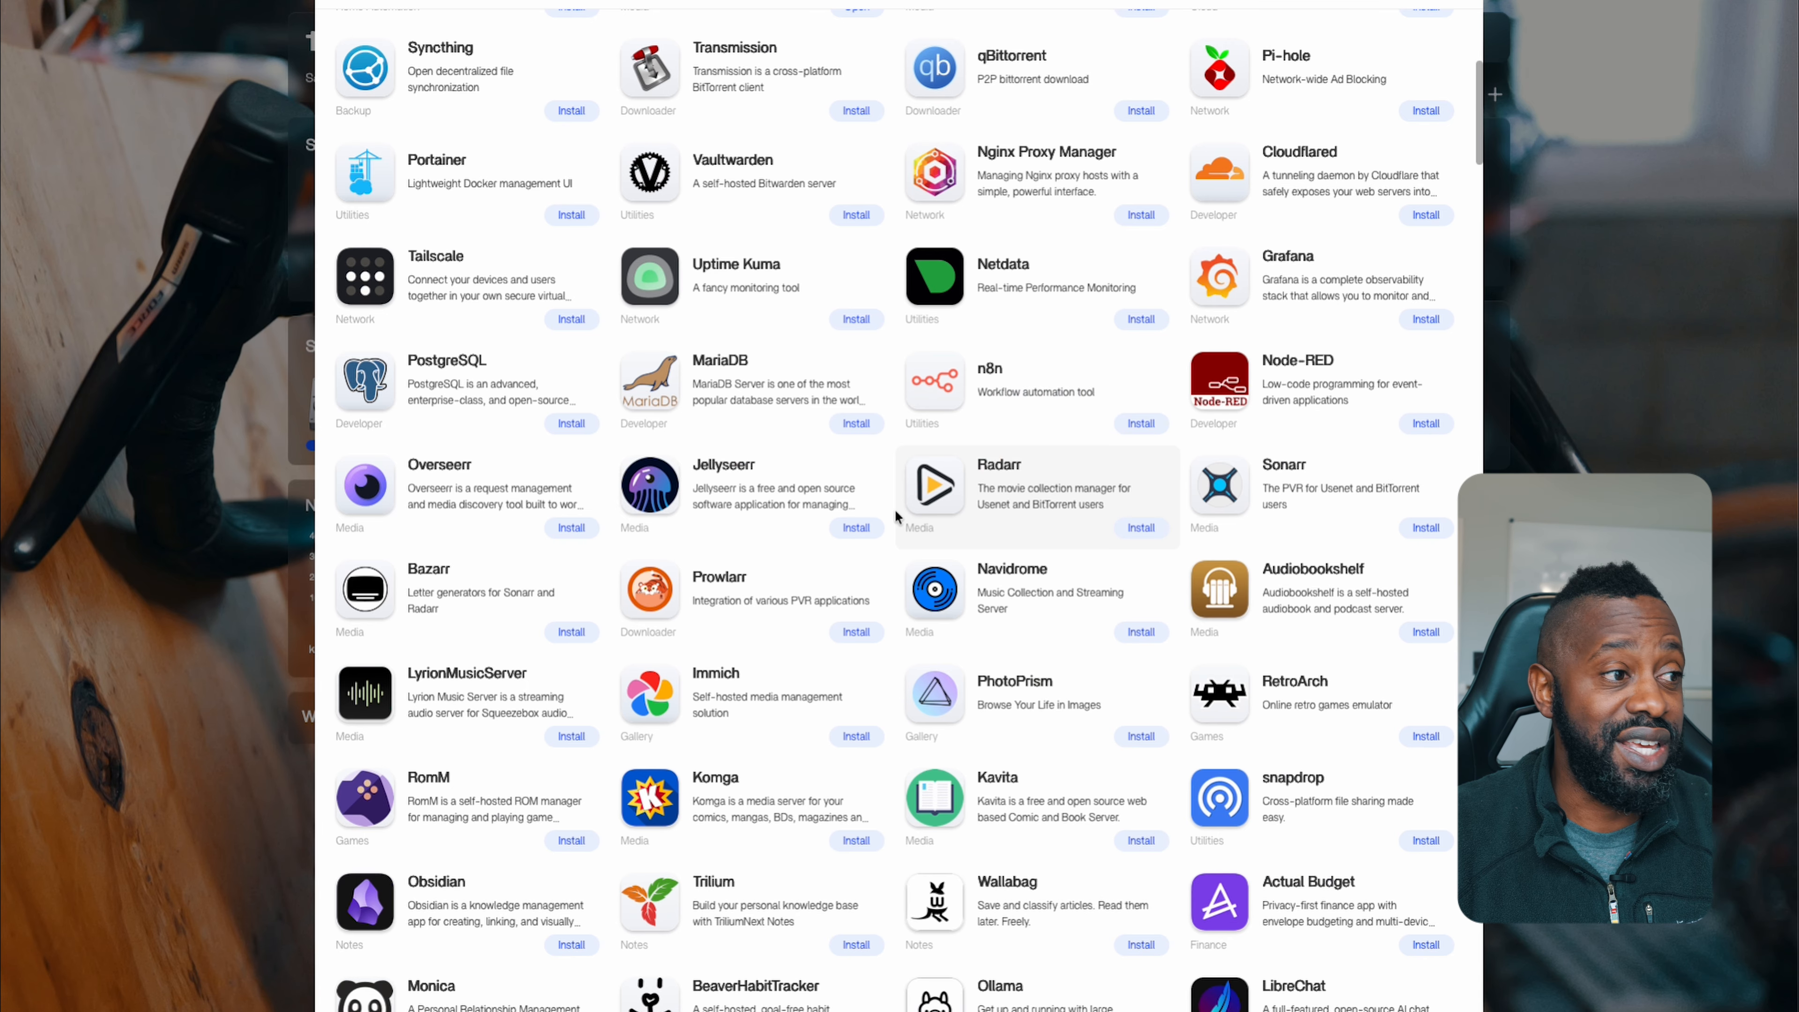
pyautogui.scroll(-6, 895, 505)
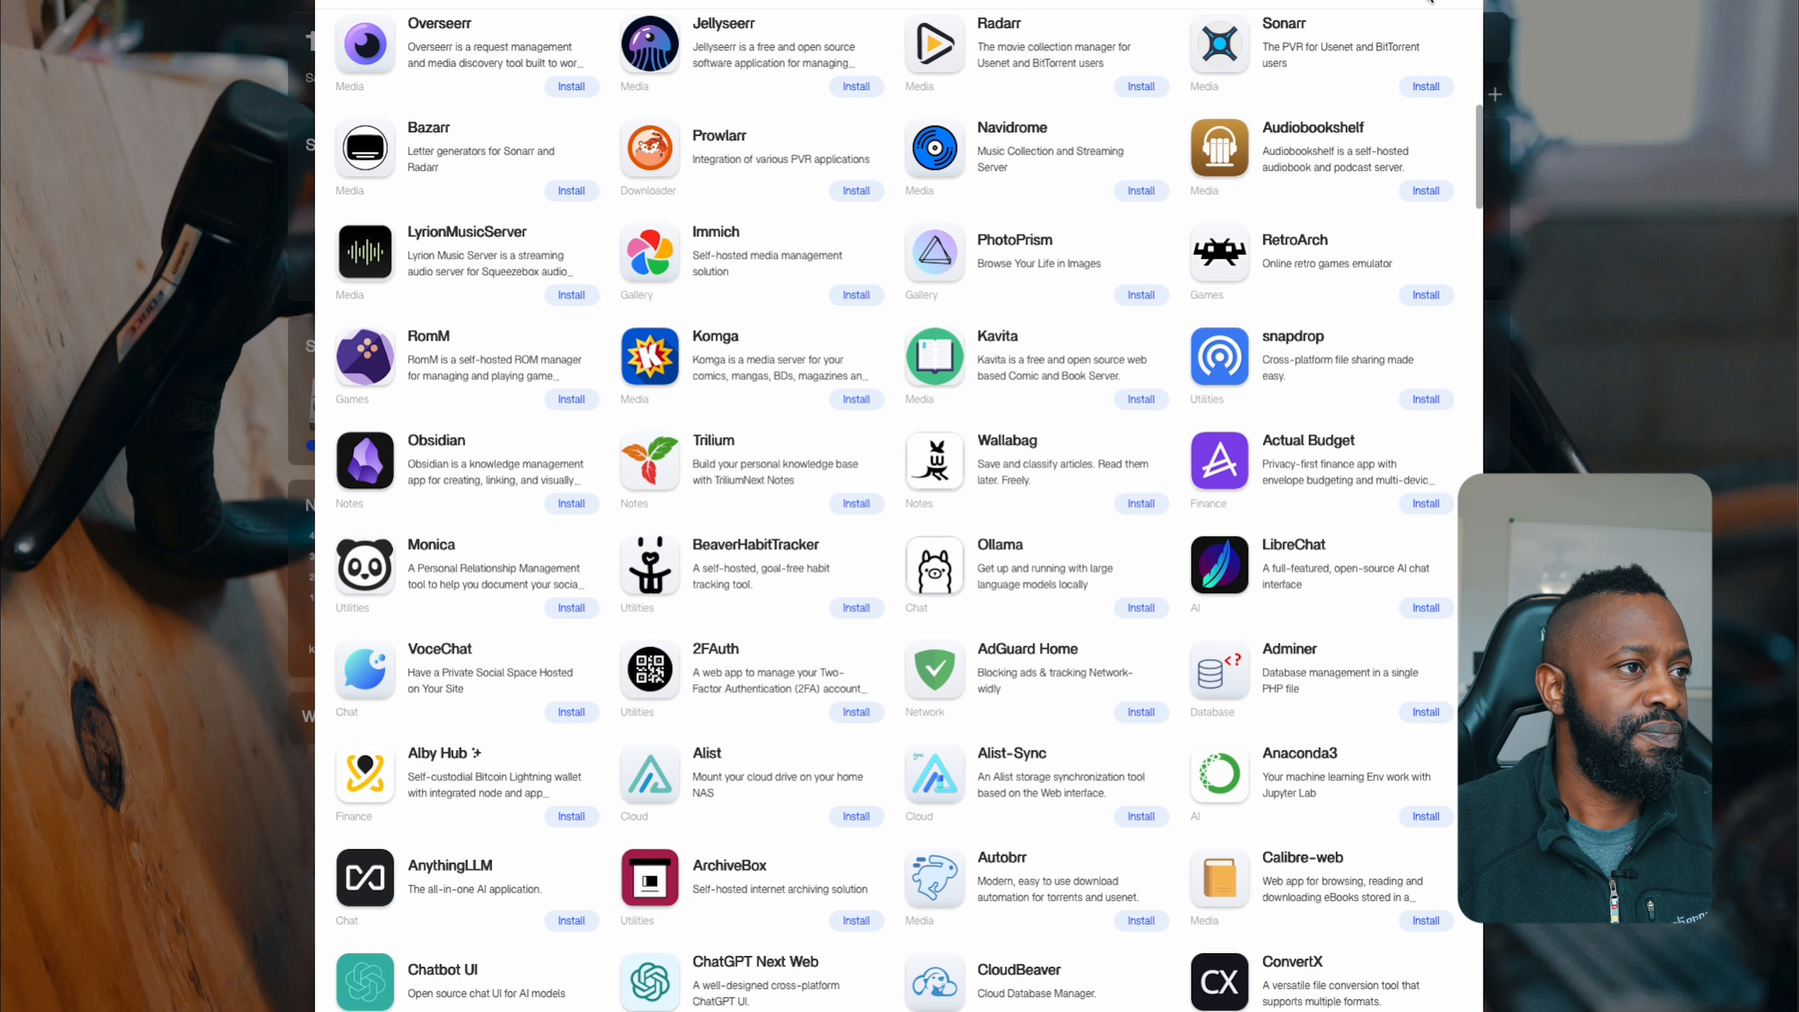
pyautogui.scroll(-20, 1266, 268)
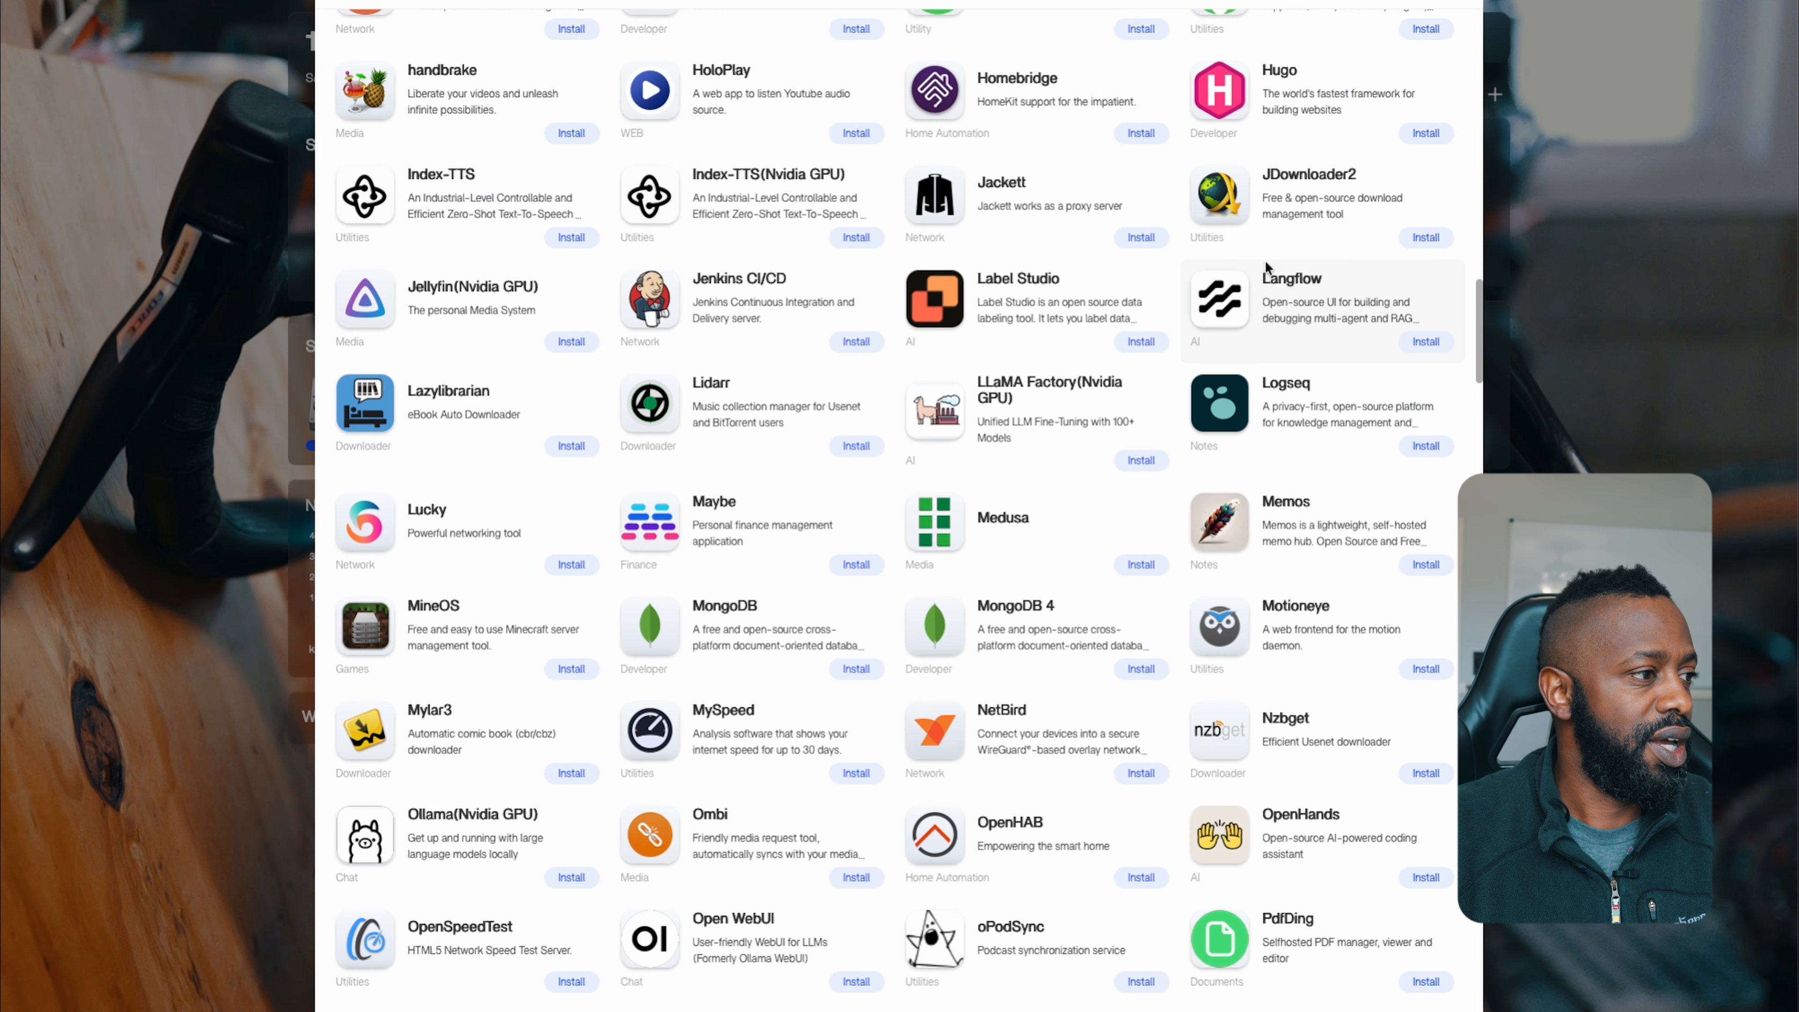
pyautogui.scroll(-15, 1266, 268)
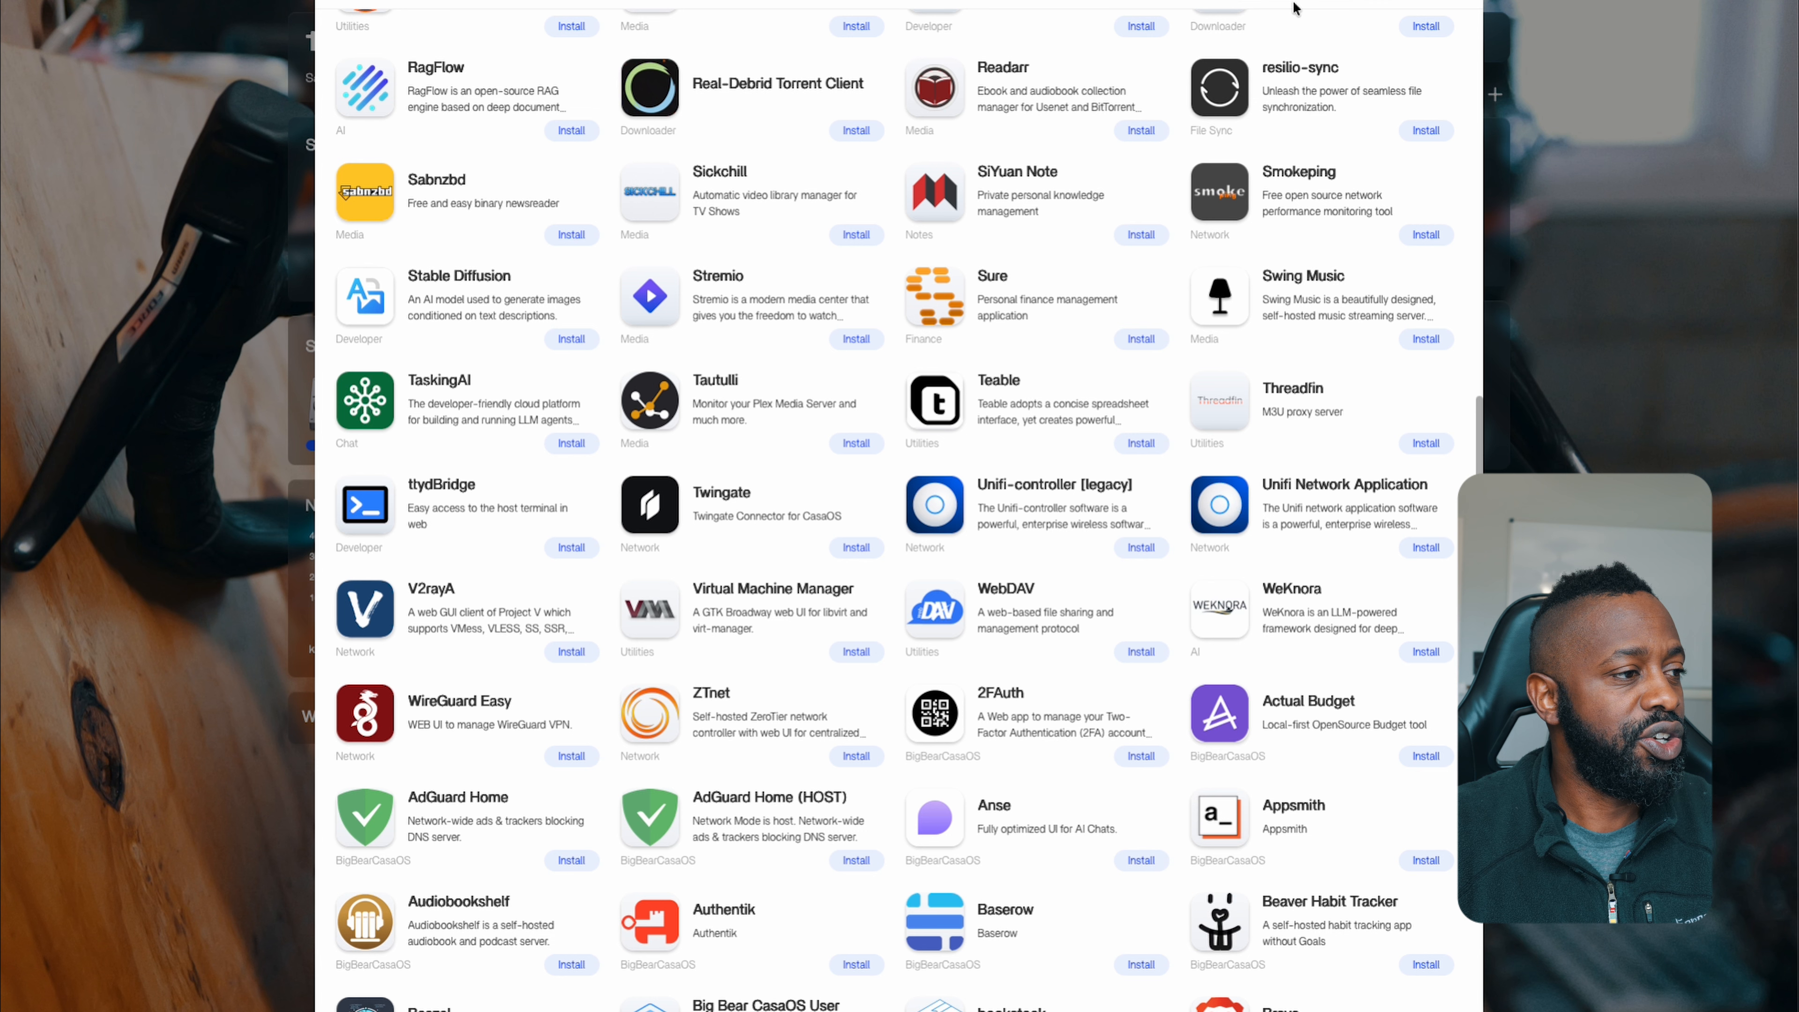
pyautogui.click(1300, 3)
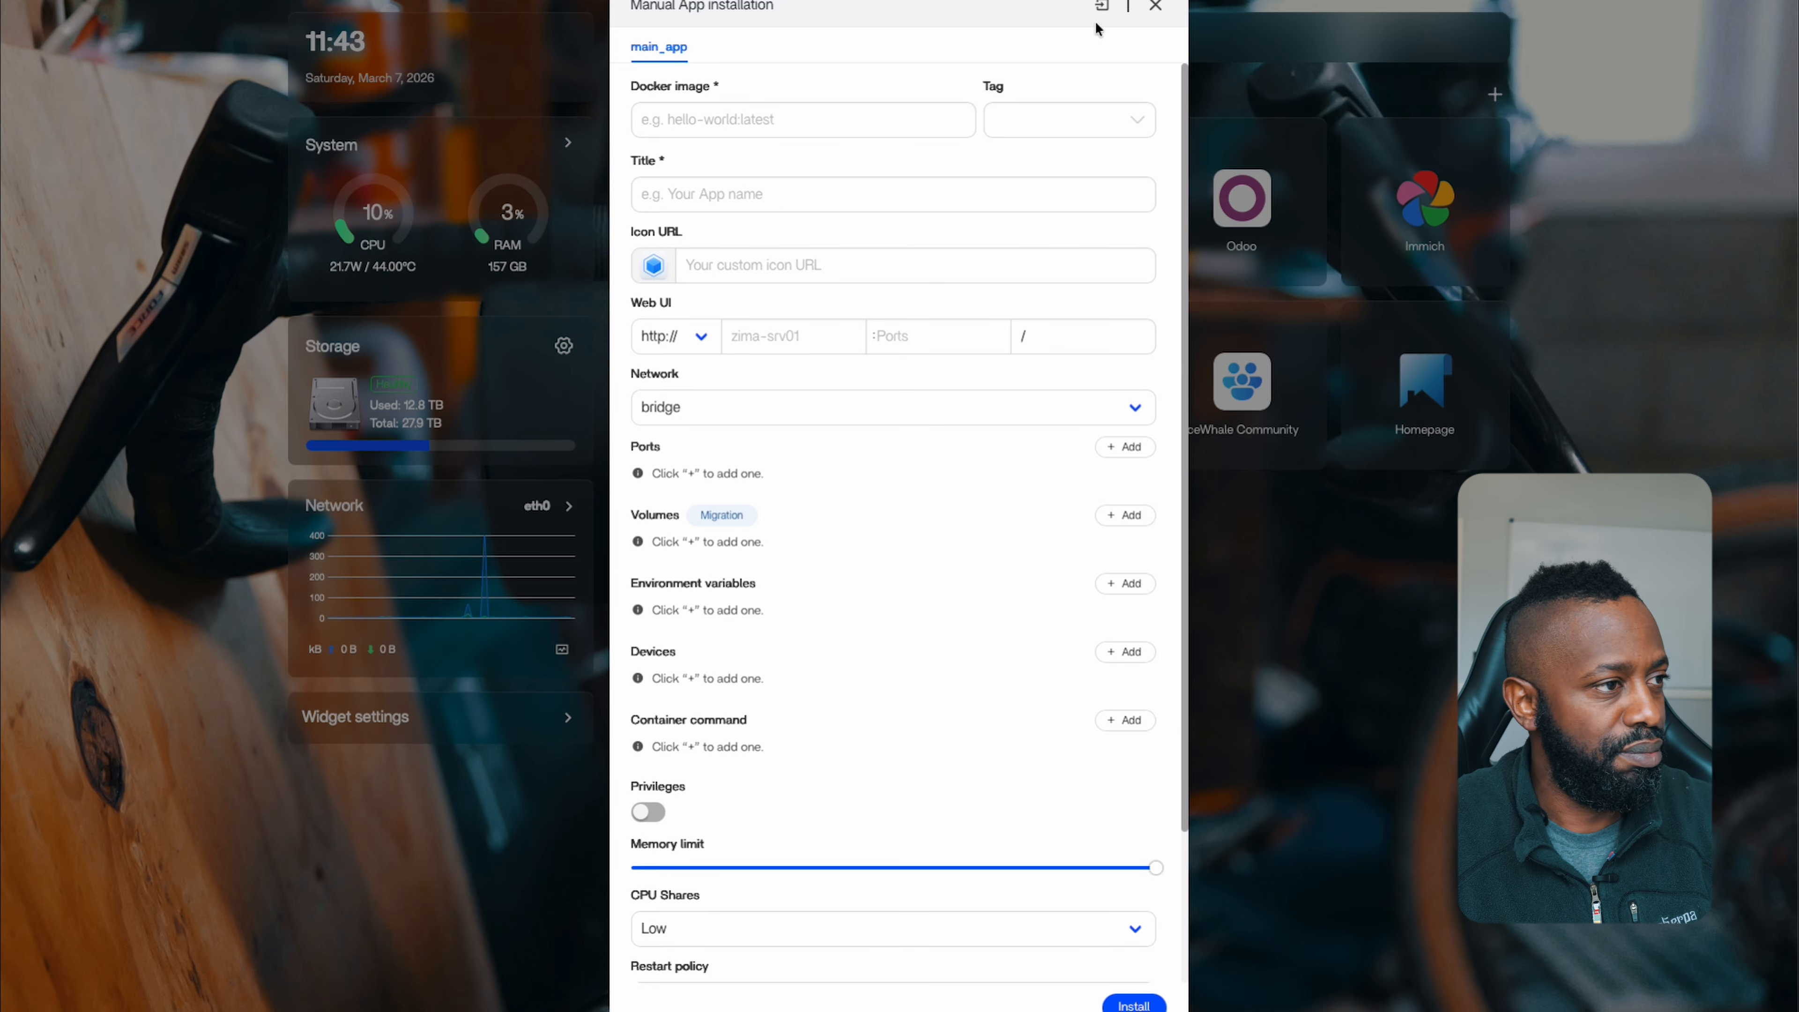
pyautogui.click(1156, 5)
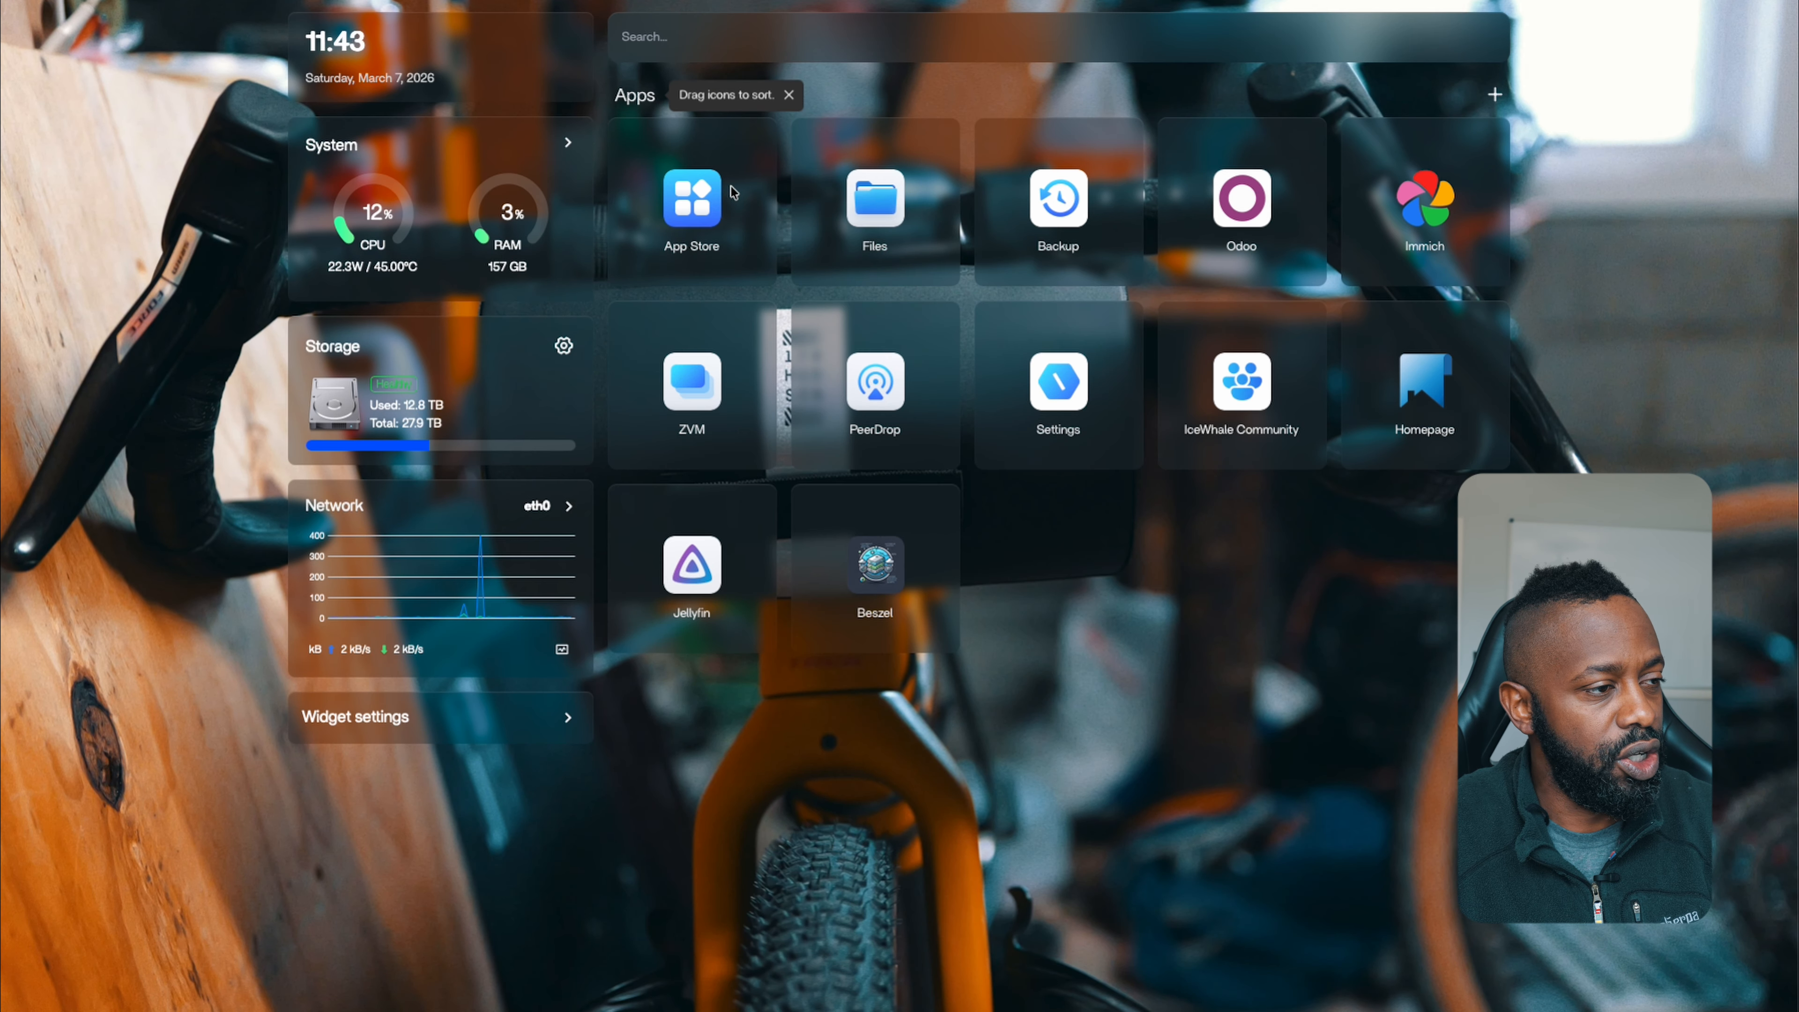
# - Reopen the App Store and look further through the available apps
pyautogui.click(733, 192)
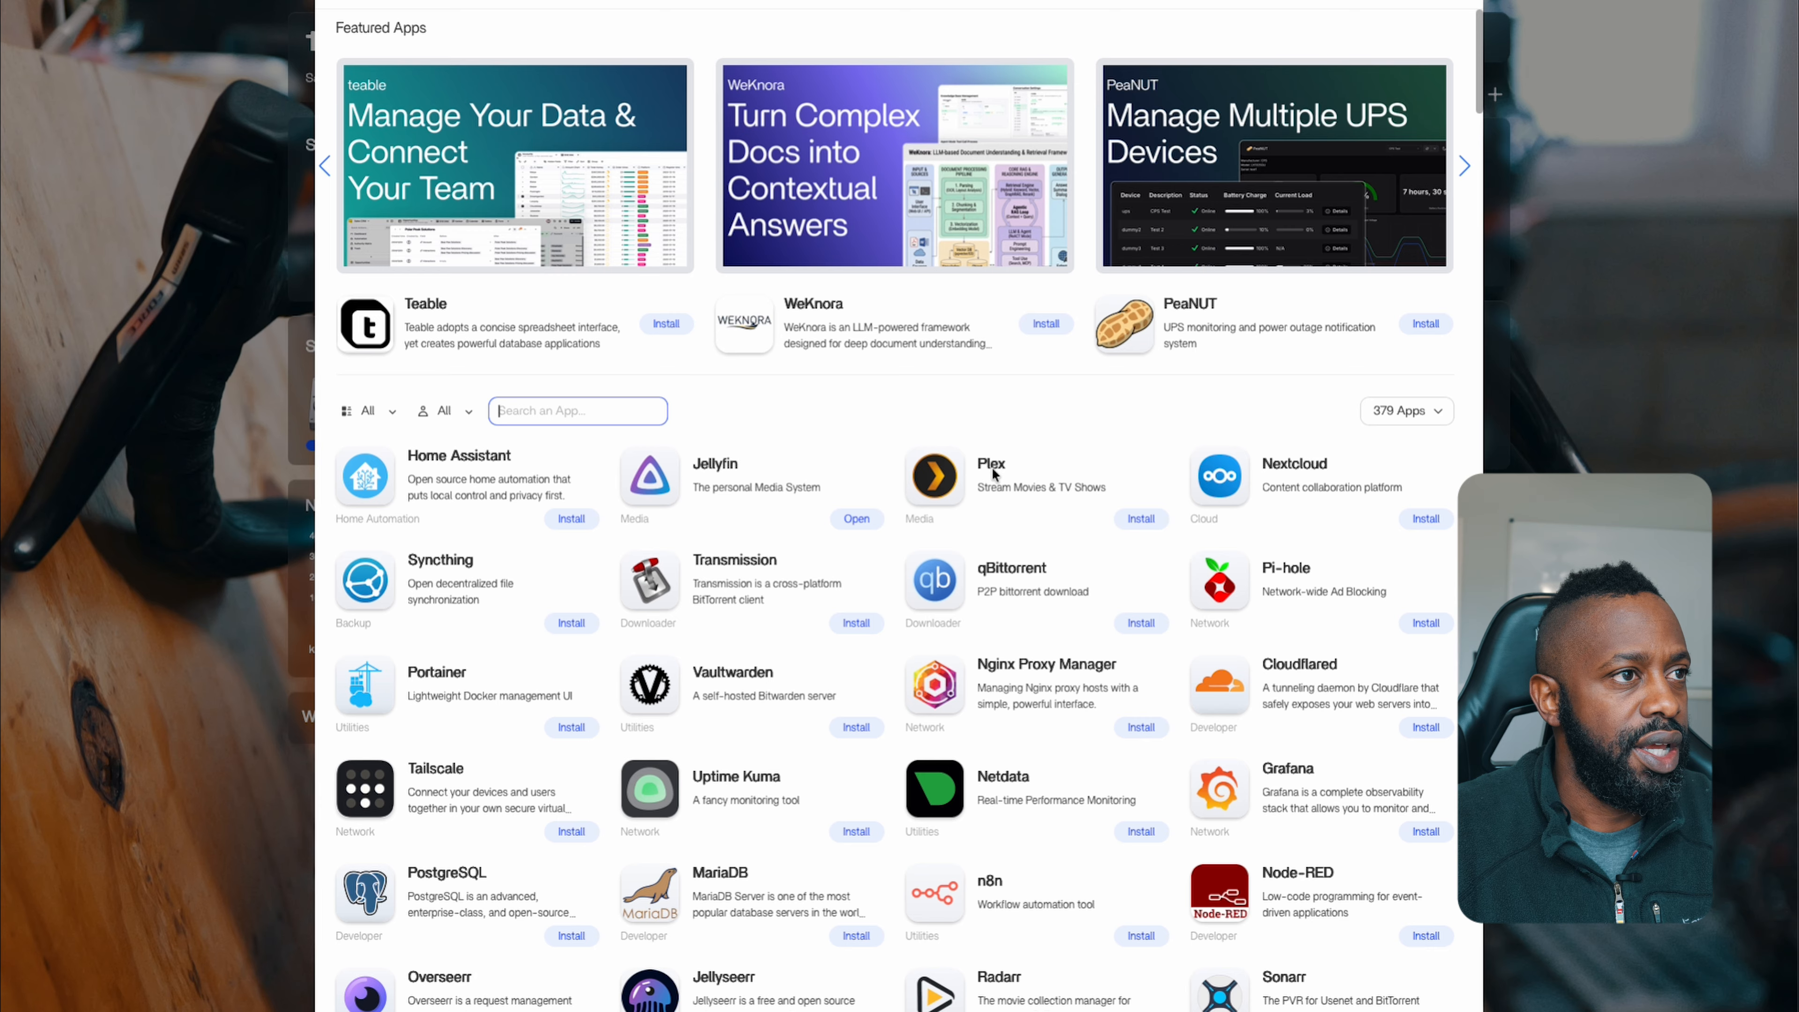
pyautogui.scroll(-10, 994, 473)
pyautogui.scroll(-10, 994, 473)
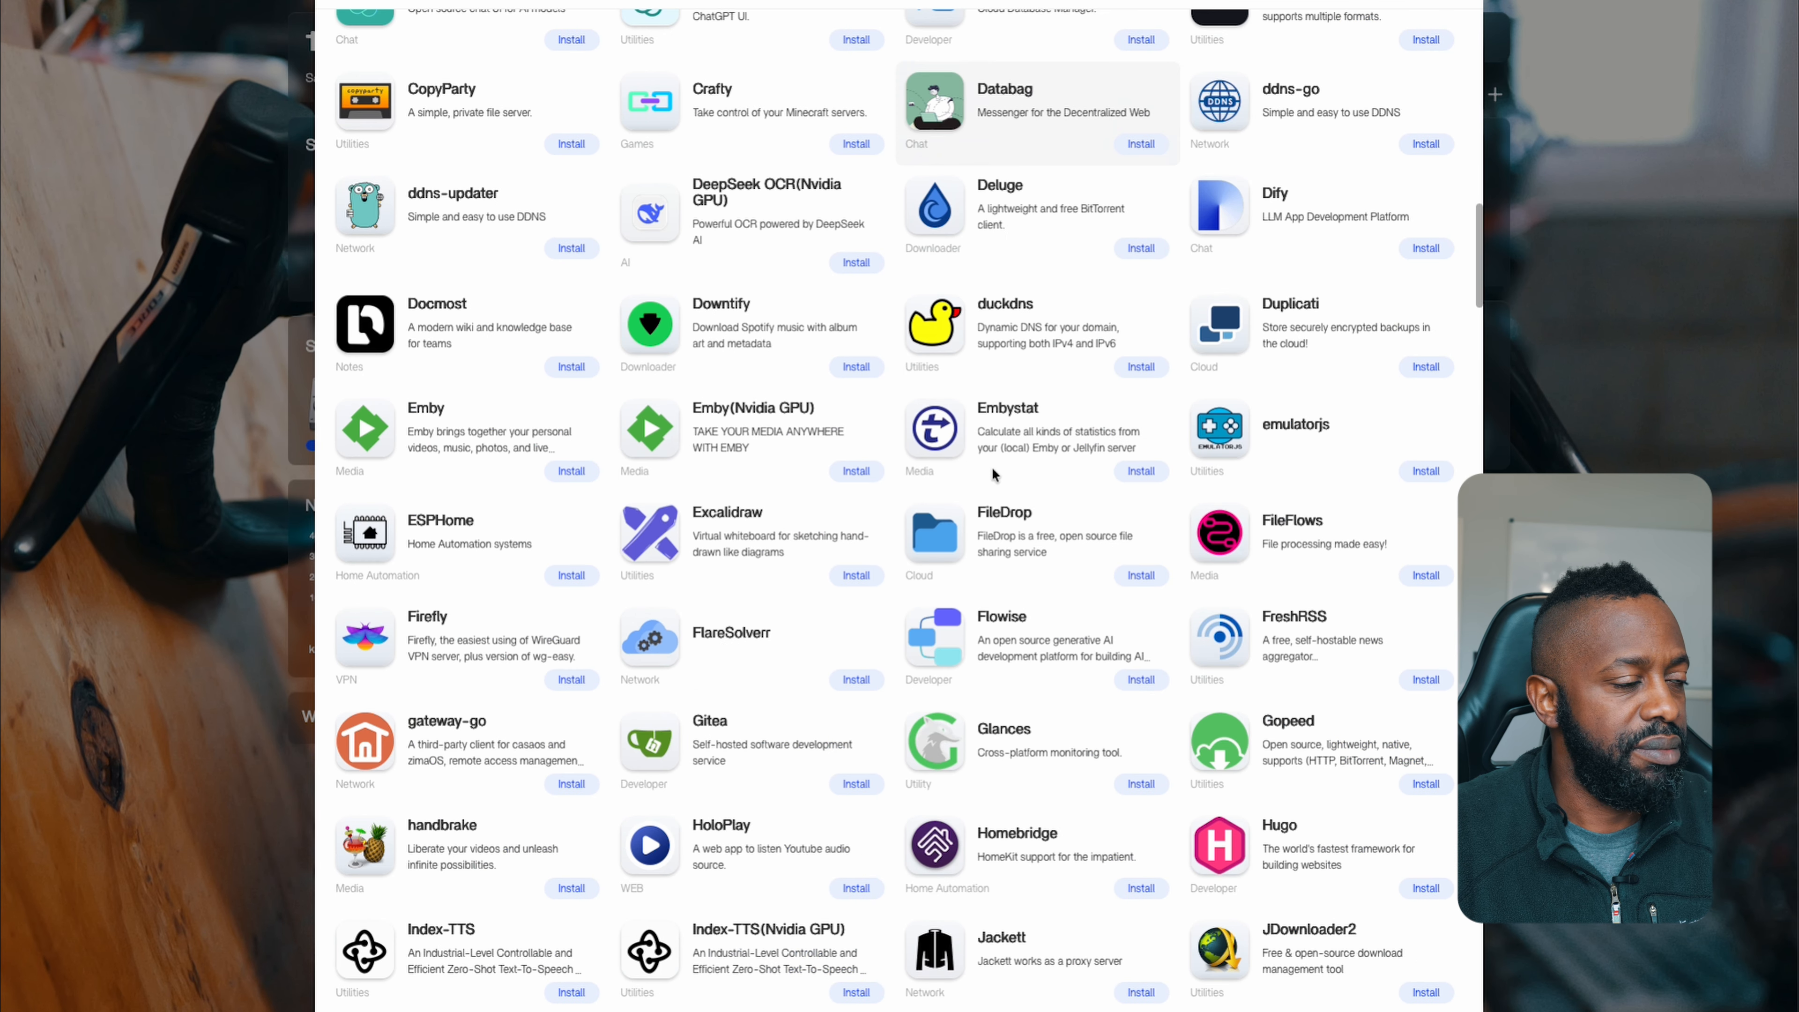
pyautogui.scroll(-20, 994, 473)
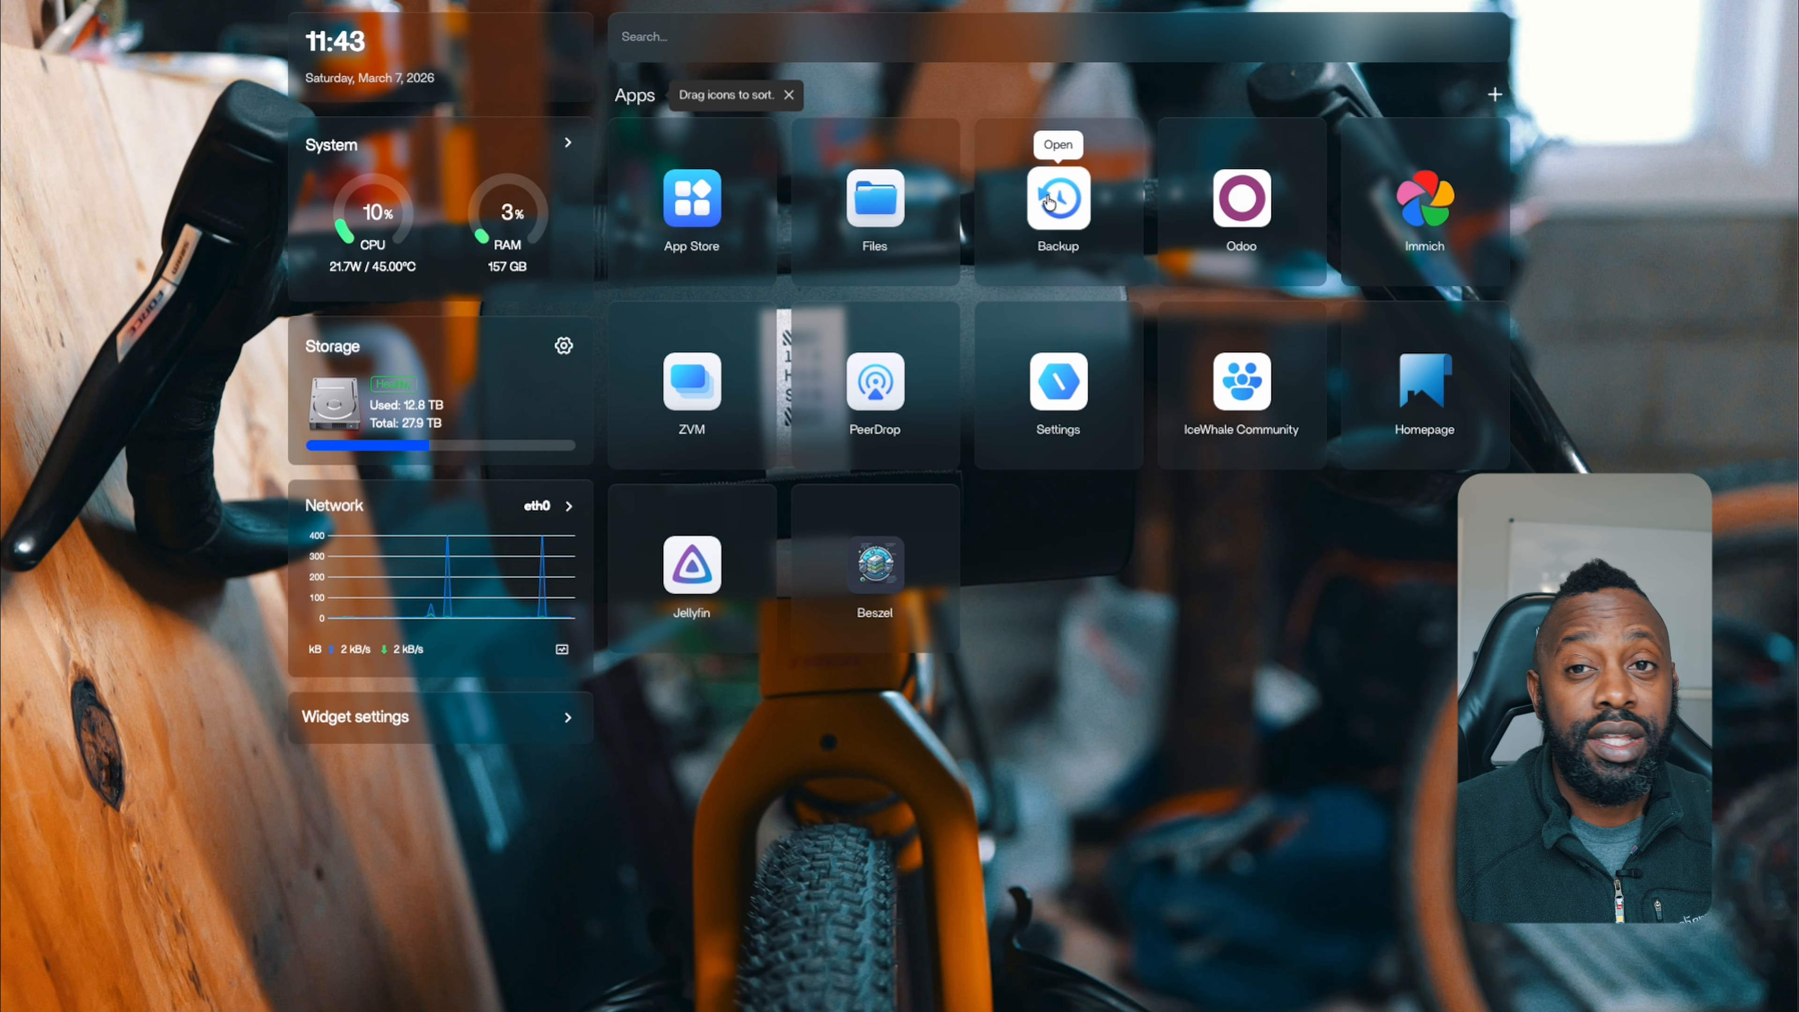
# - Open Backup and view the backup tasks of the ZimaOS device
pyautogui.click(1050, 203)
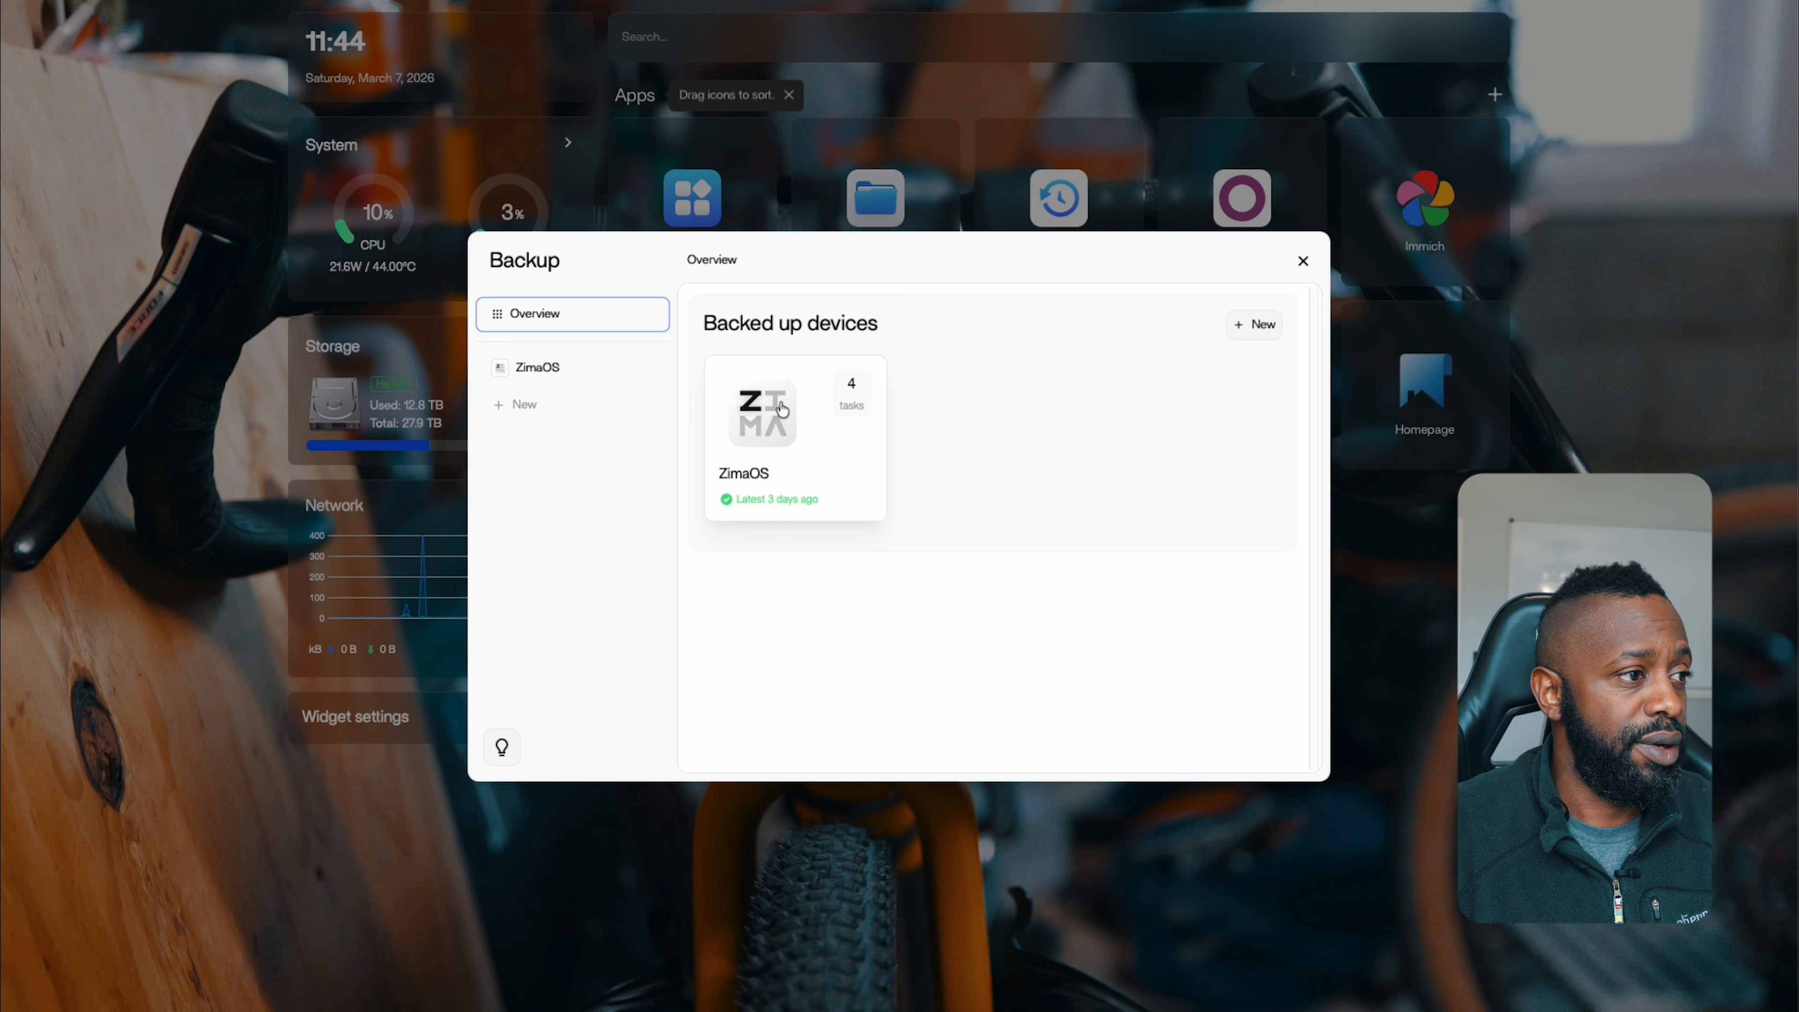
pyautogui.click(805, 462)
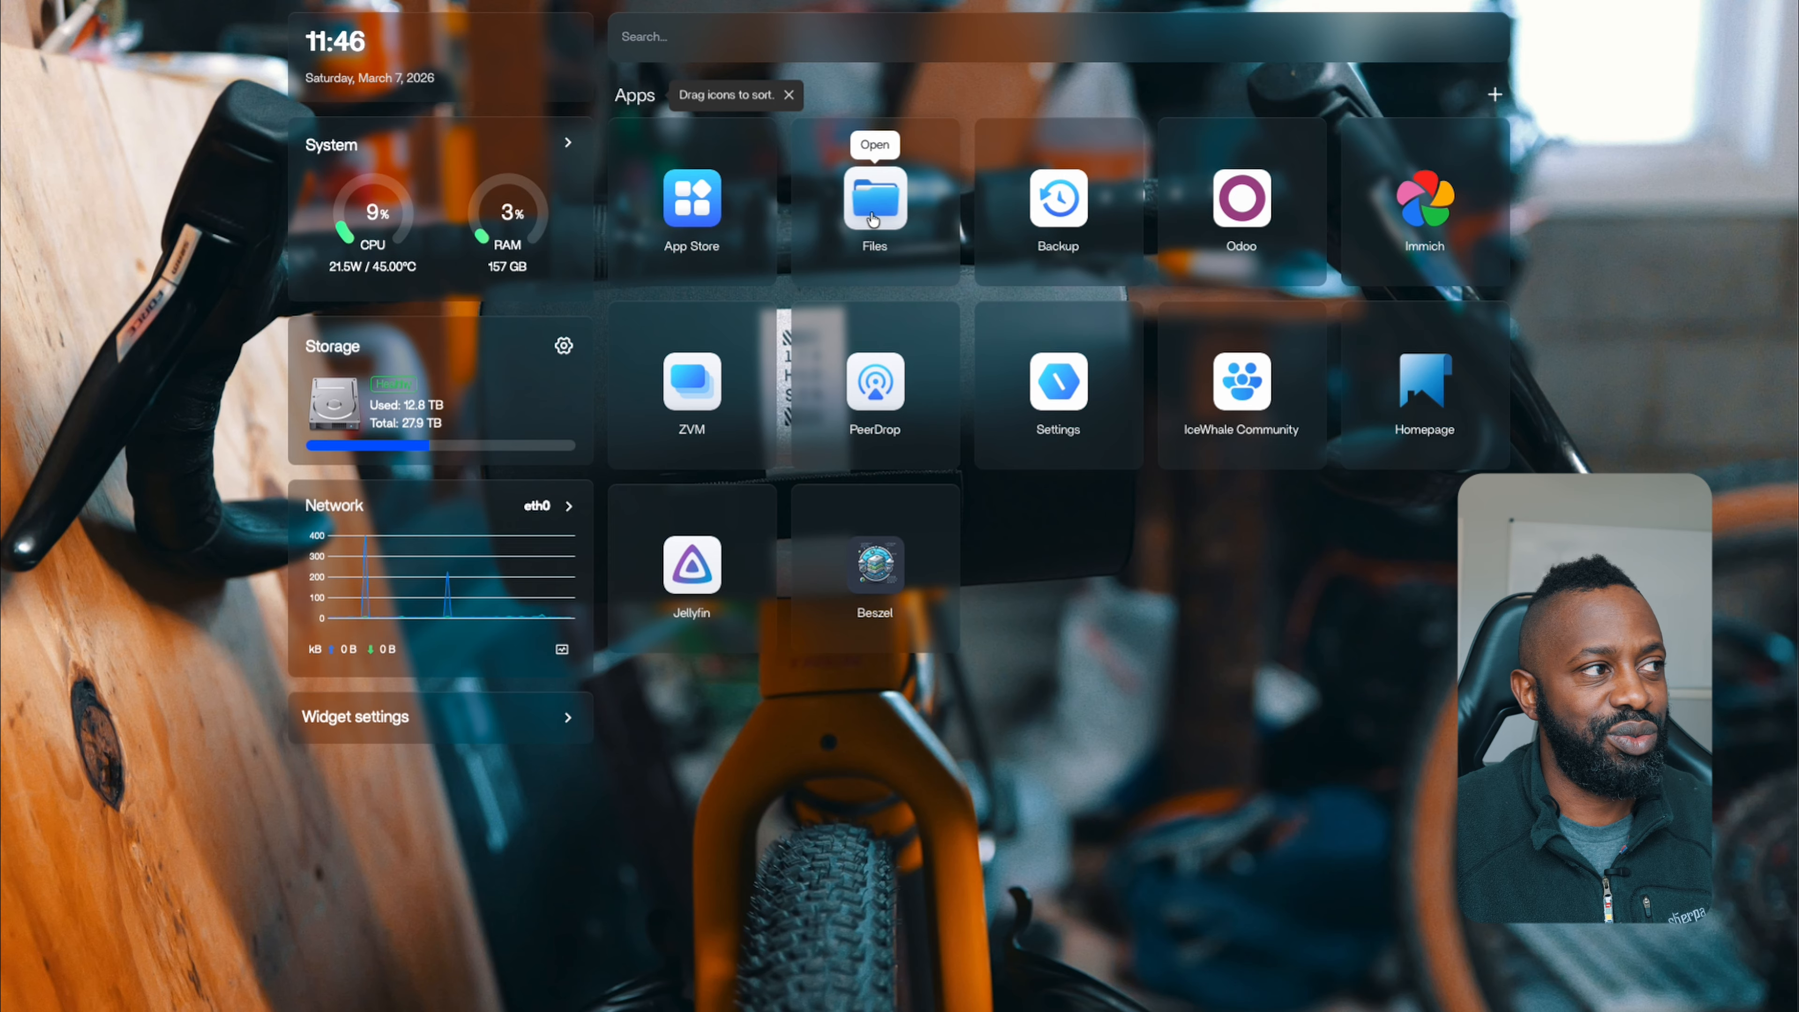
# - View the Backup folder in Files and open the options for connecting cloud, LAN or USB storage
pyautogui.click(873, 220)
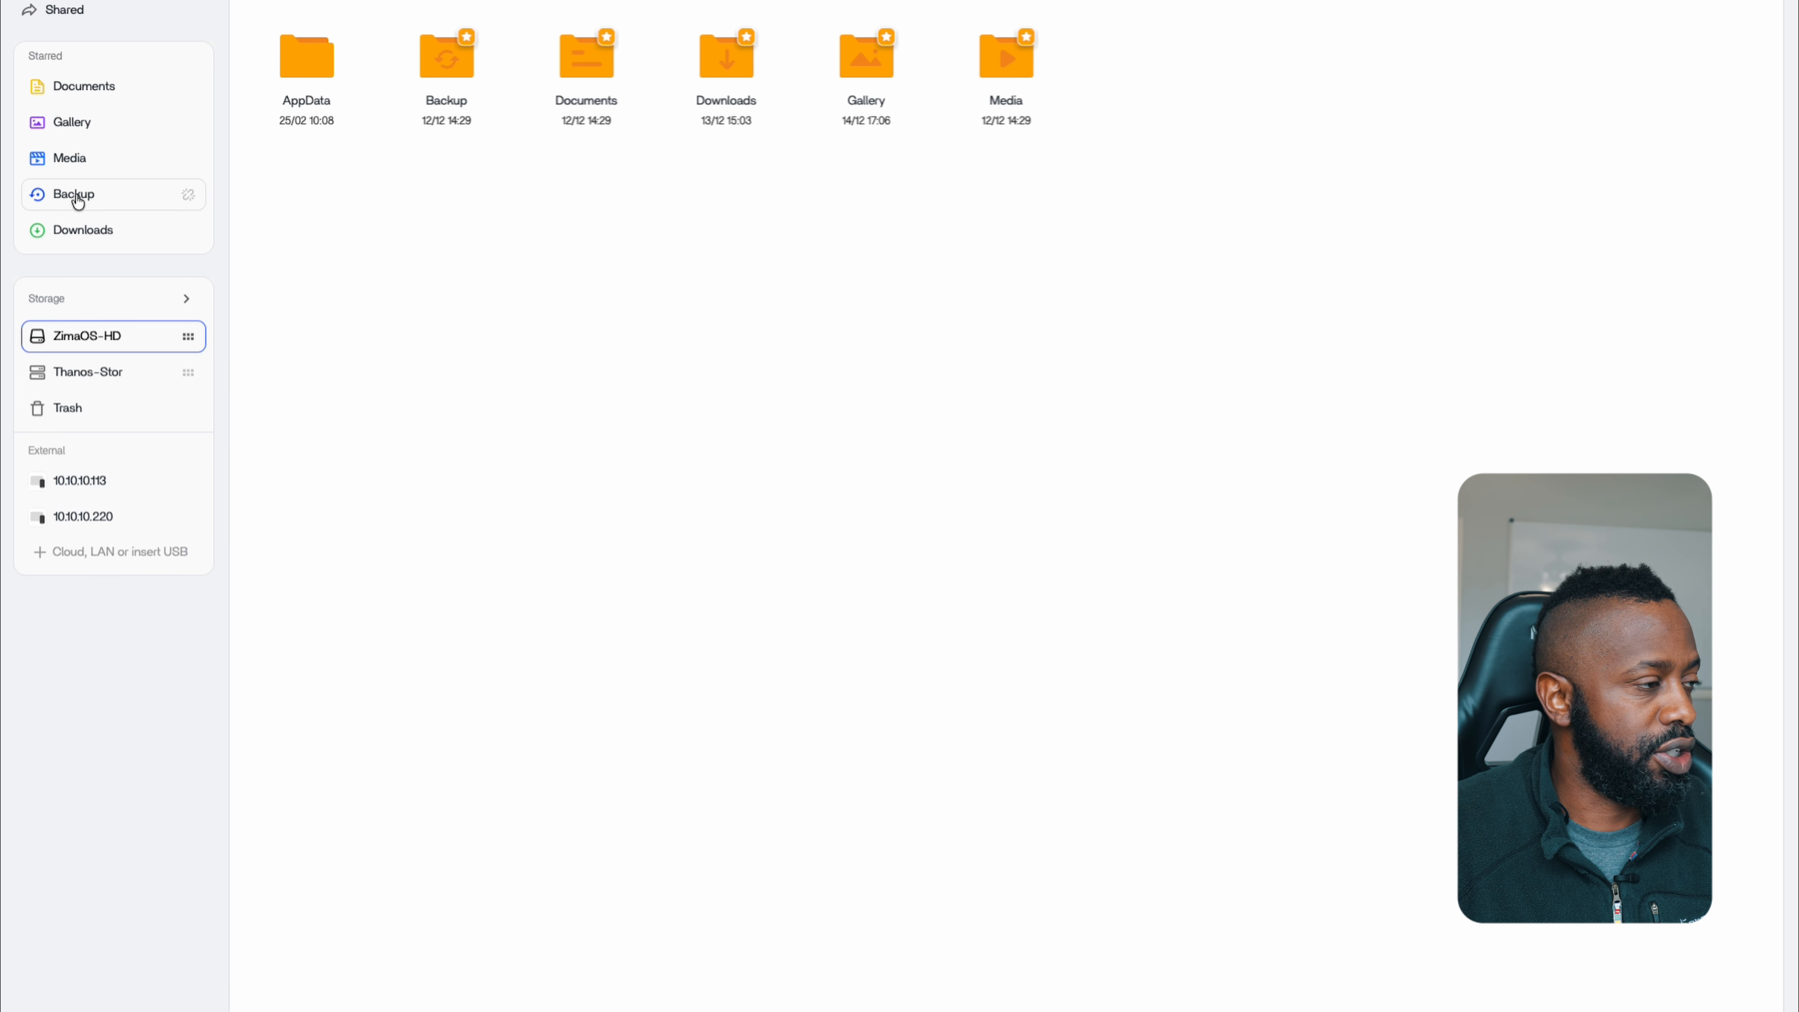
pyautogui.click(78, 202)
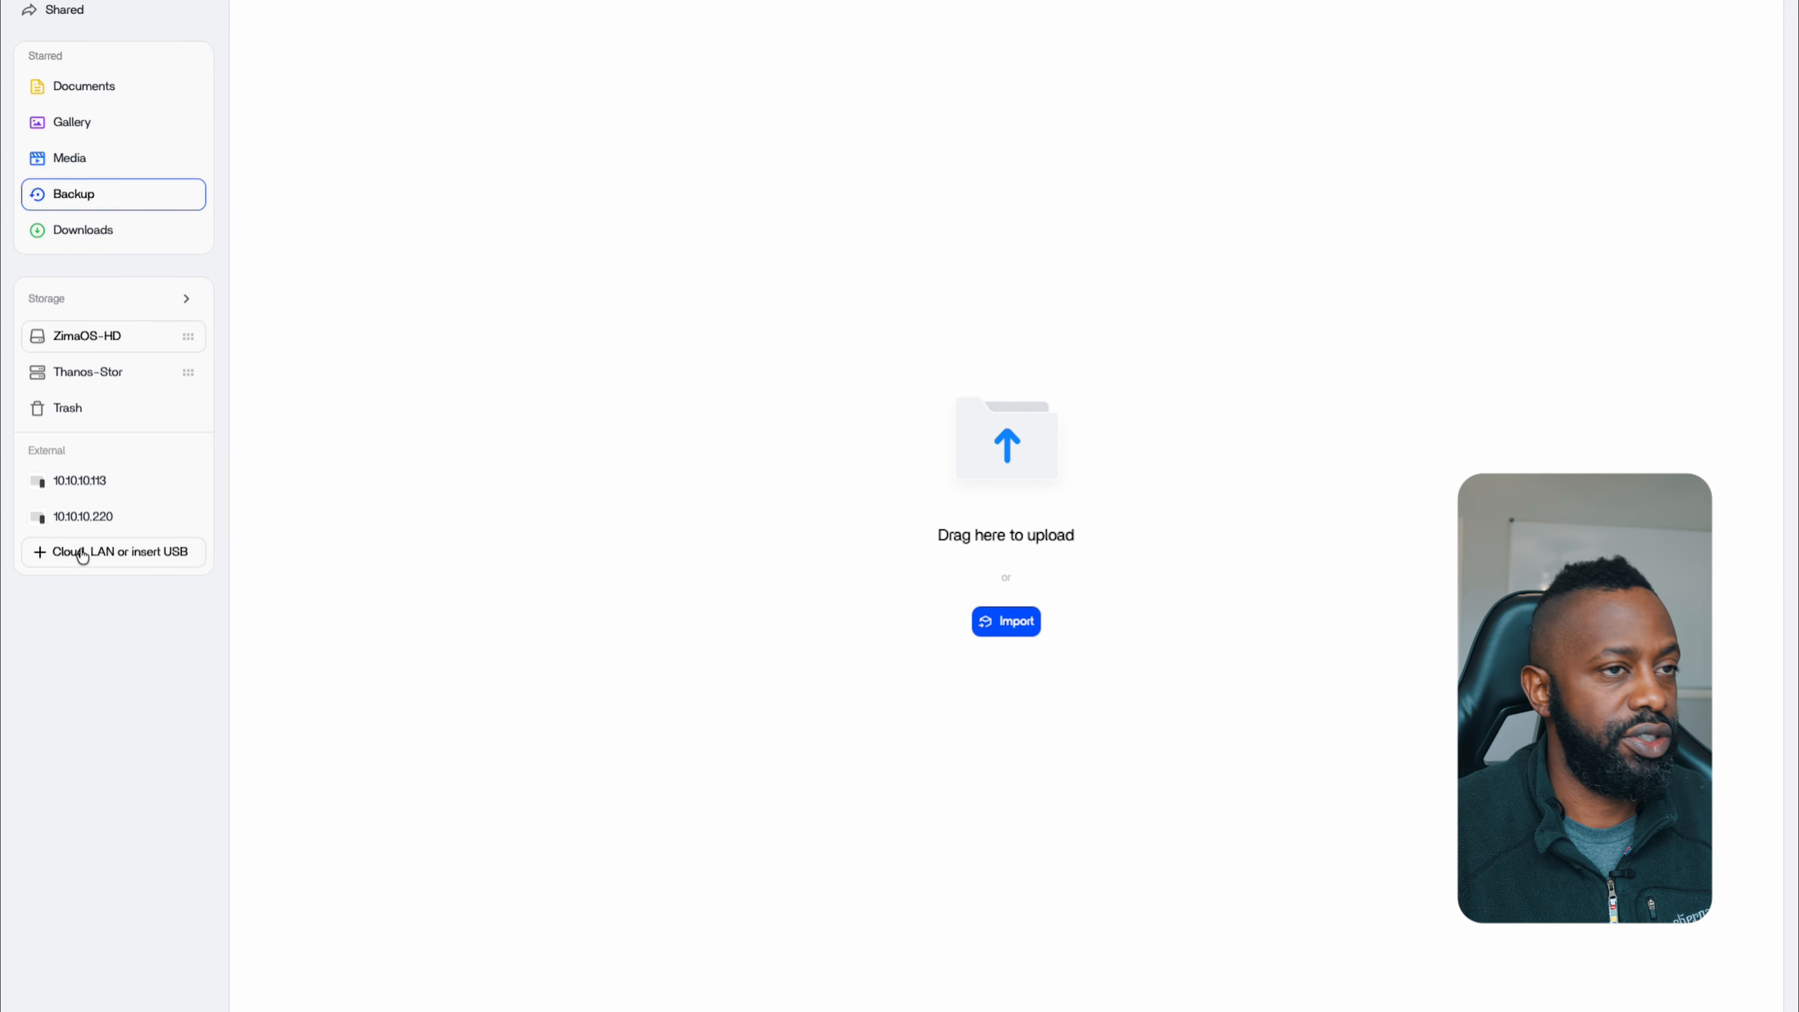
pyautogui.click(70, 562)
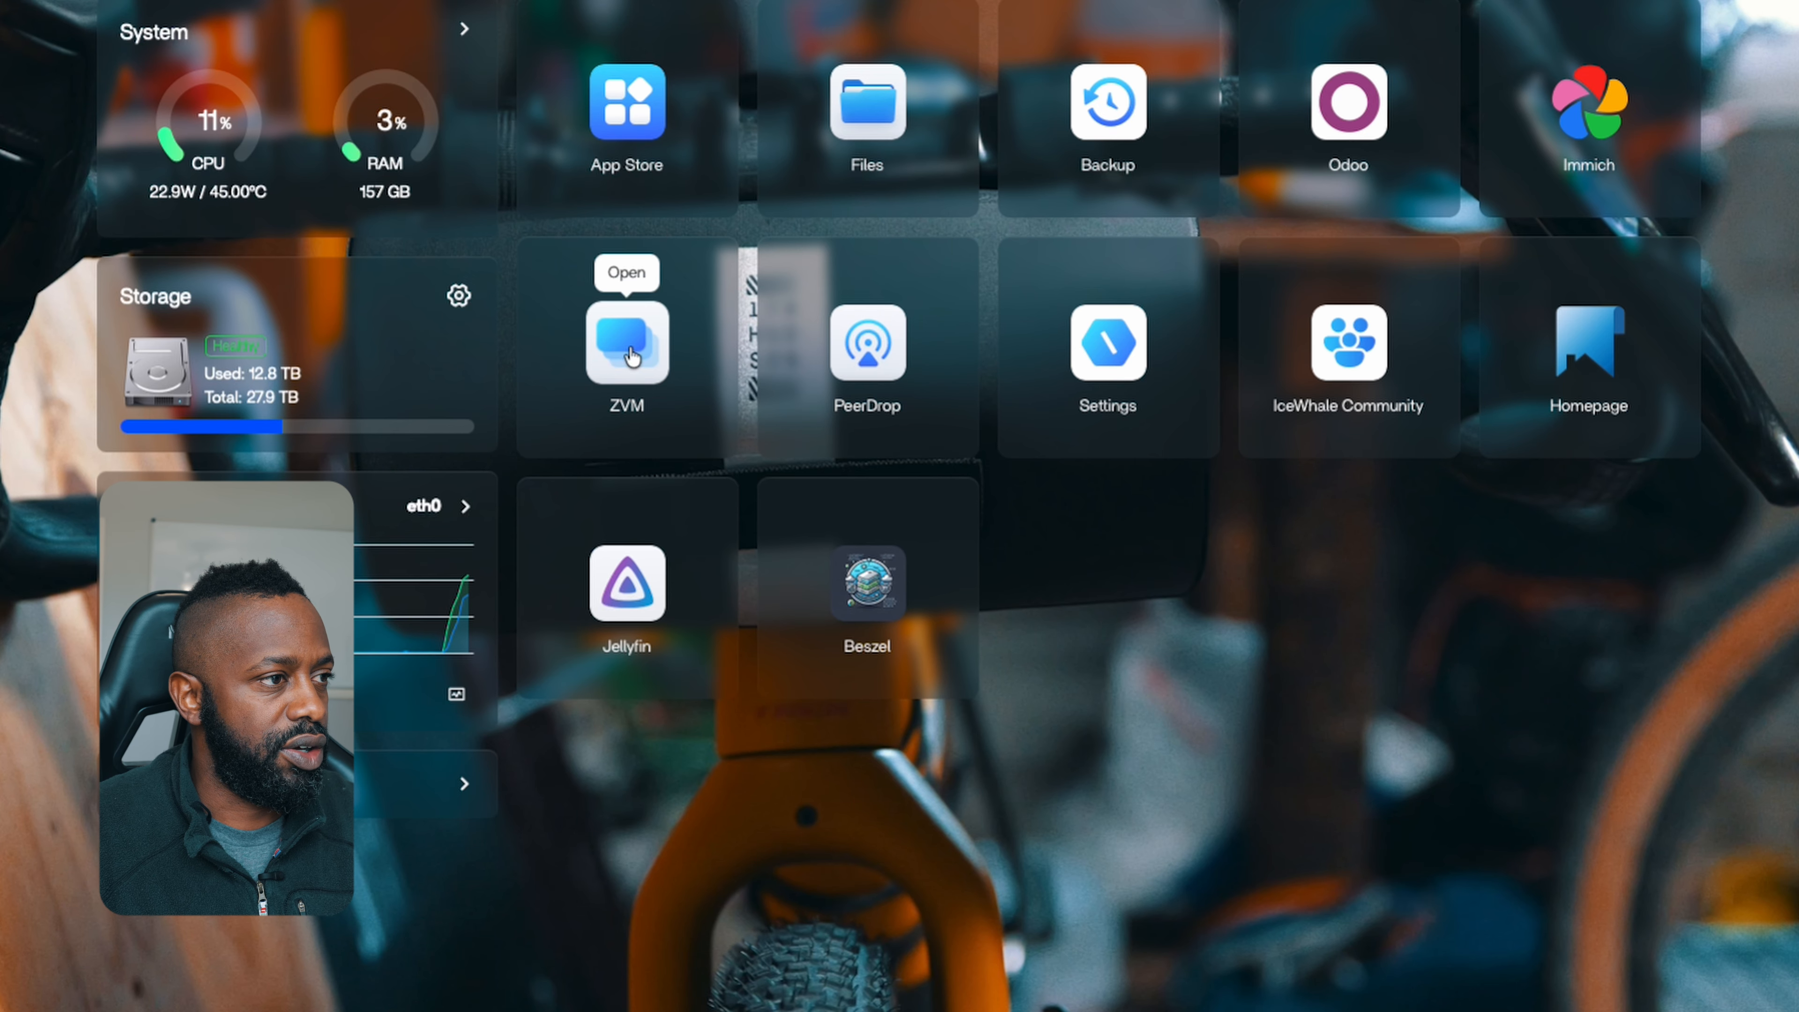
# - Start a custom virtual machine in ZVM with ubuntu-24.04.2-live-server-amd64.iso from the ISOs folder on Thanos-Stor as installation image
pyautogui.click(631, 357)
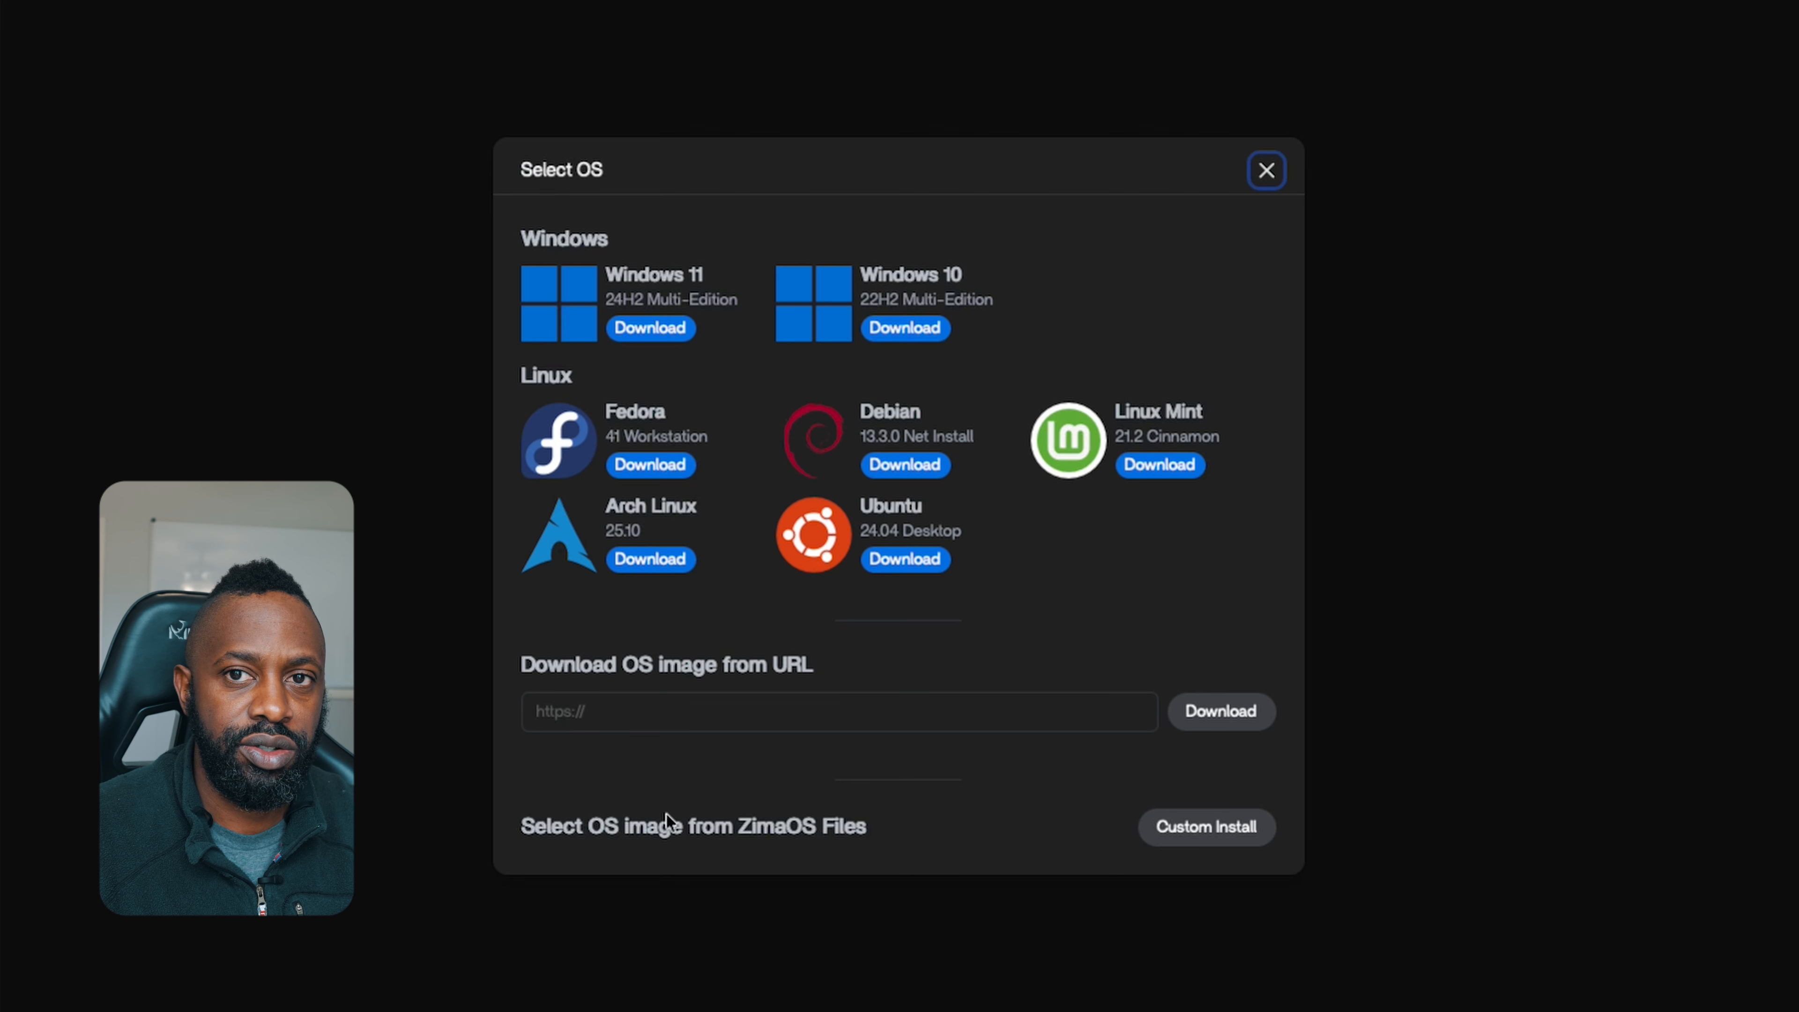
pyautogui.click(1207, 828)
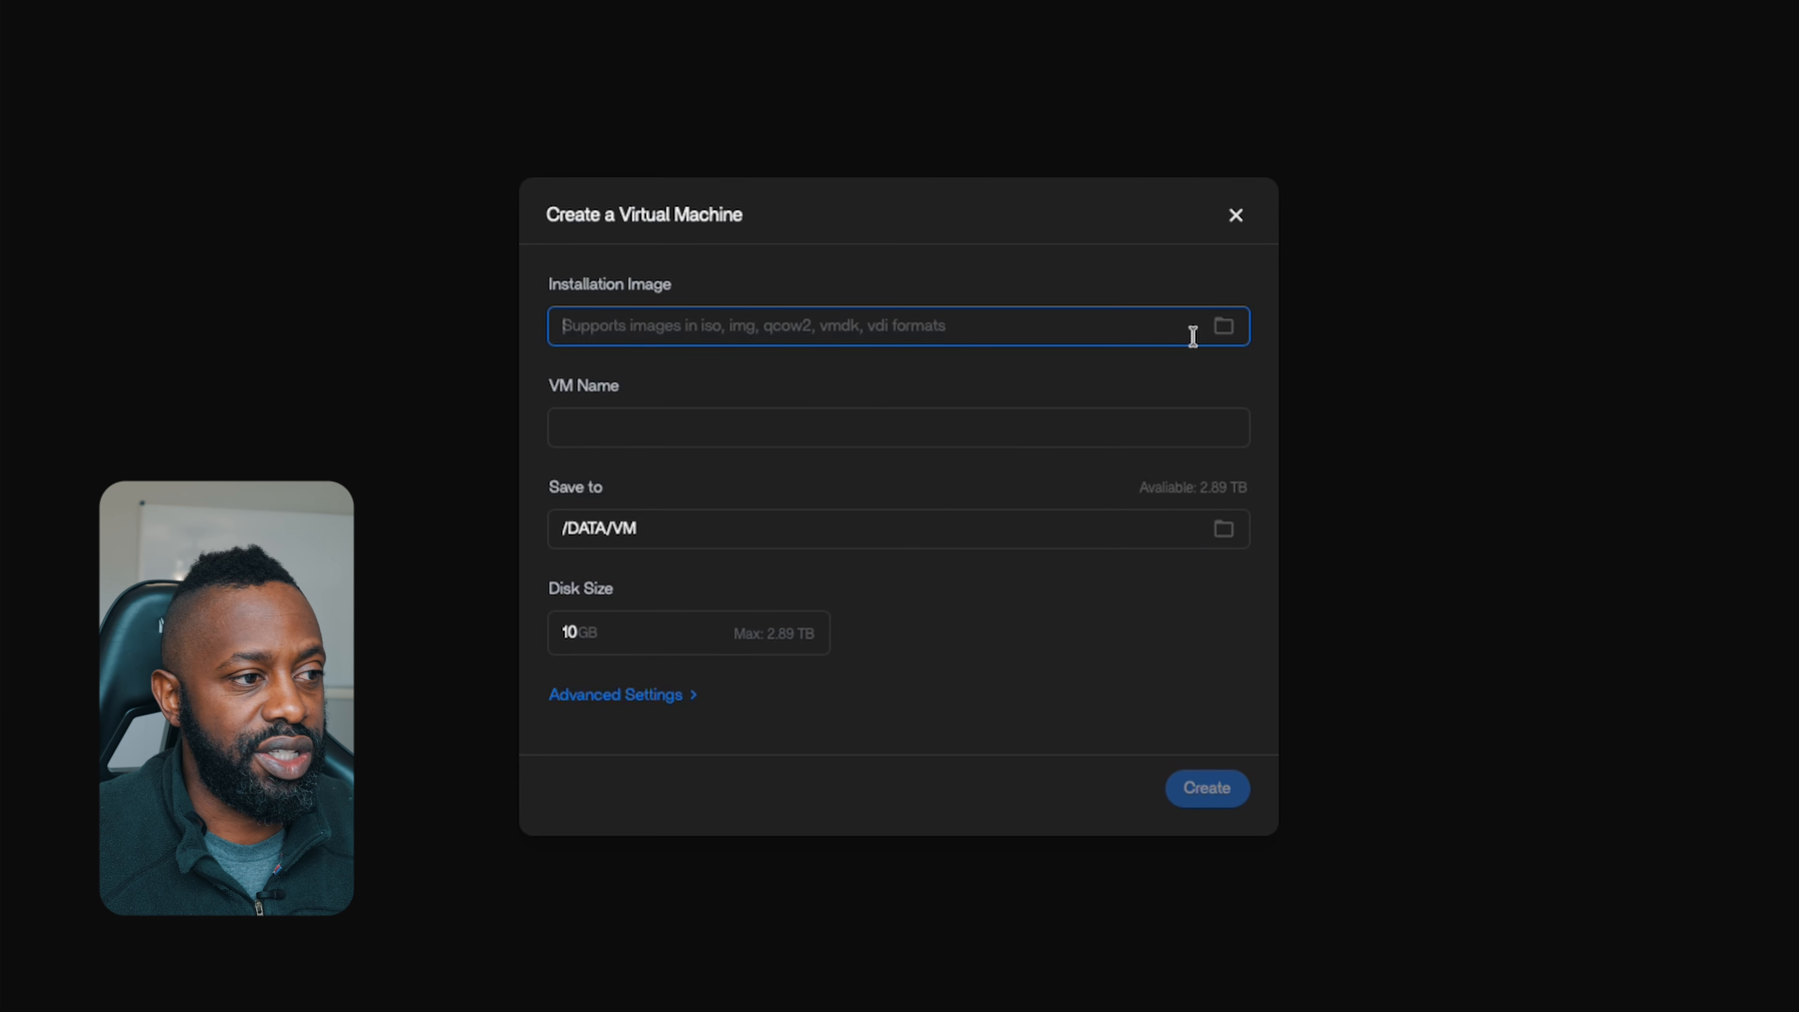
pyautogui.click(1243, 328)
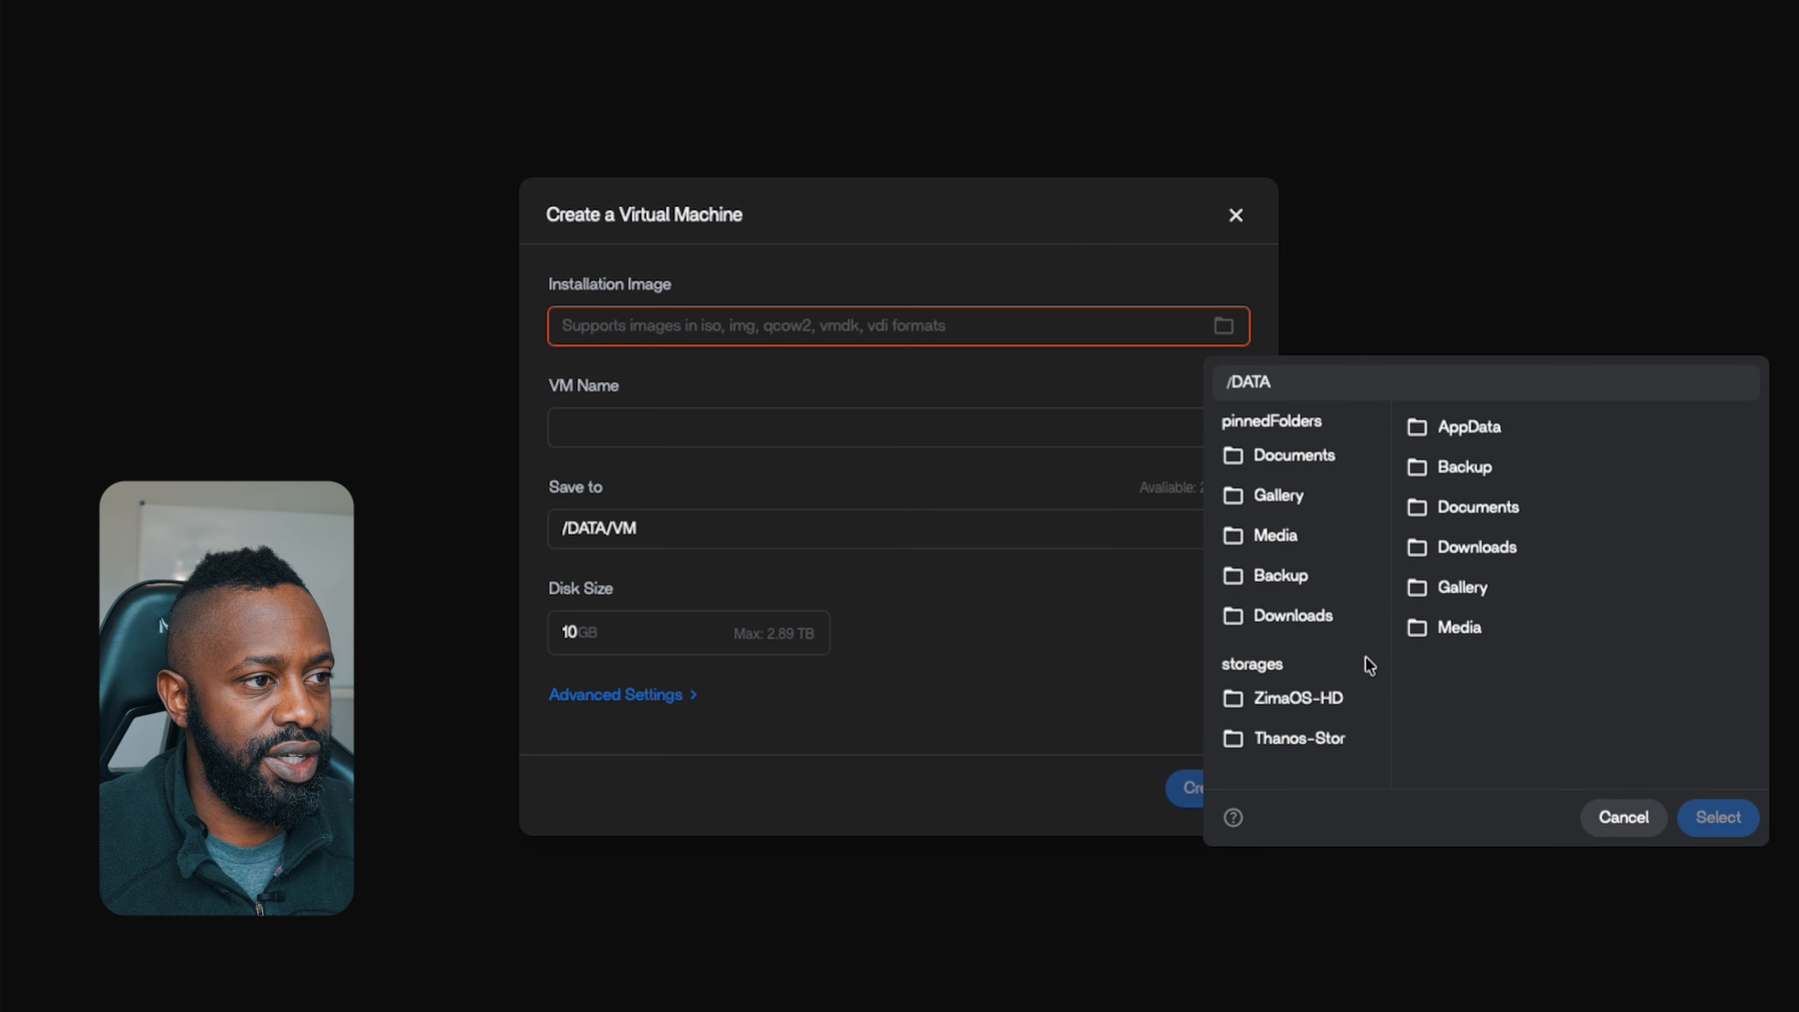
pyautogui.click(1298, 741)
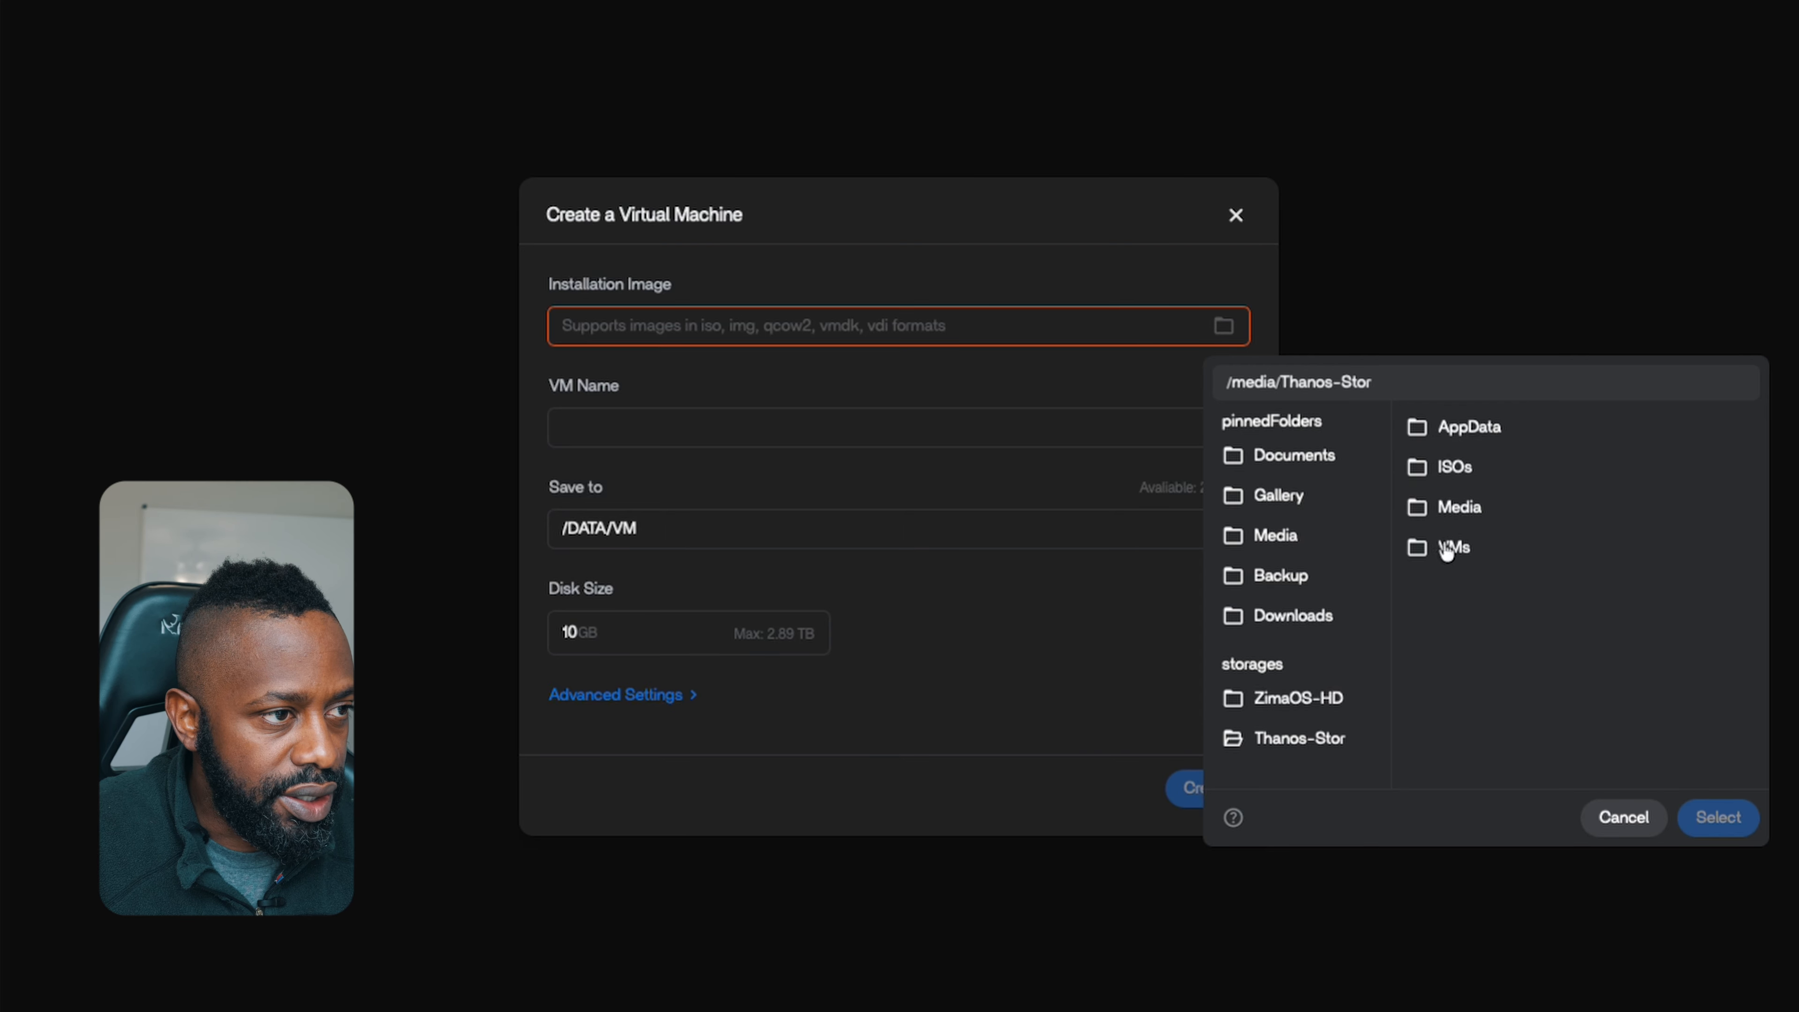
pyautogui.click(1442, 469)
pyautogui.click(1442, 469)
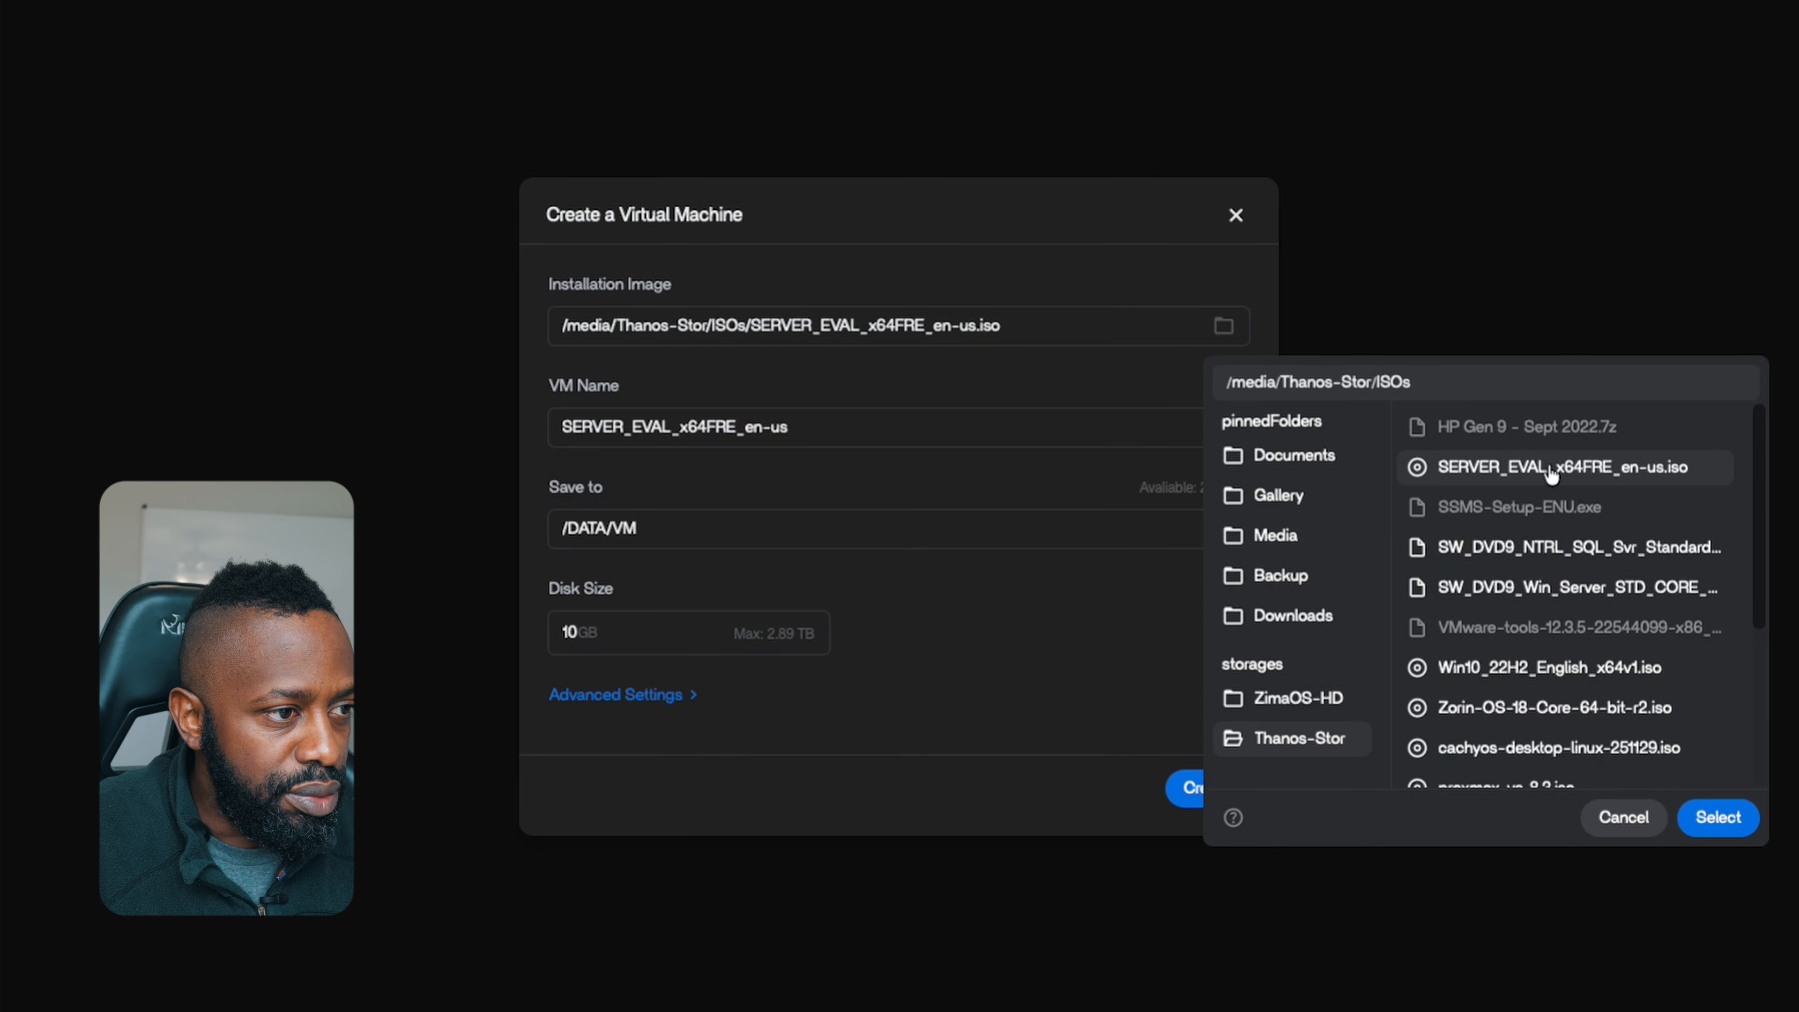
pyautogui.scroll(-1, 1628, 563)
pyautogui.scroll(-3, 1627, 560)
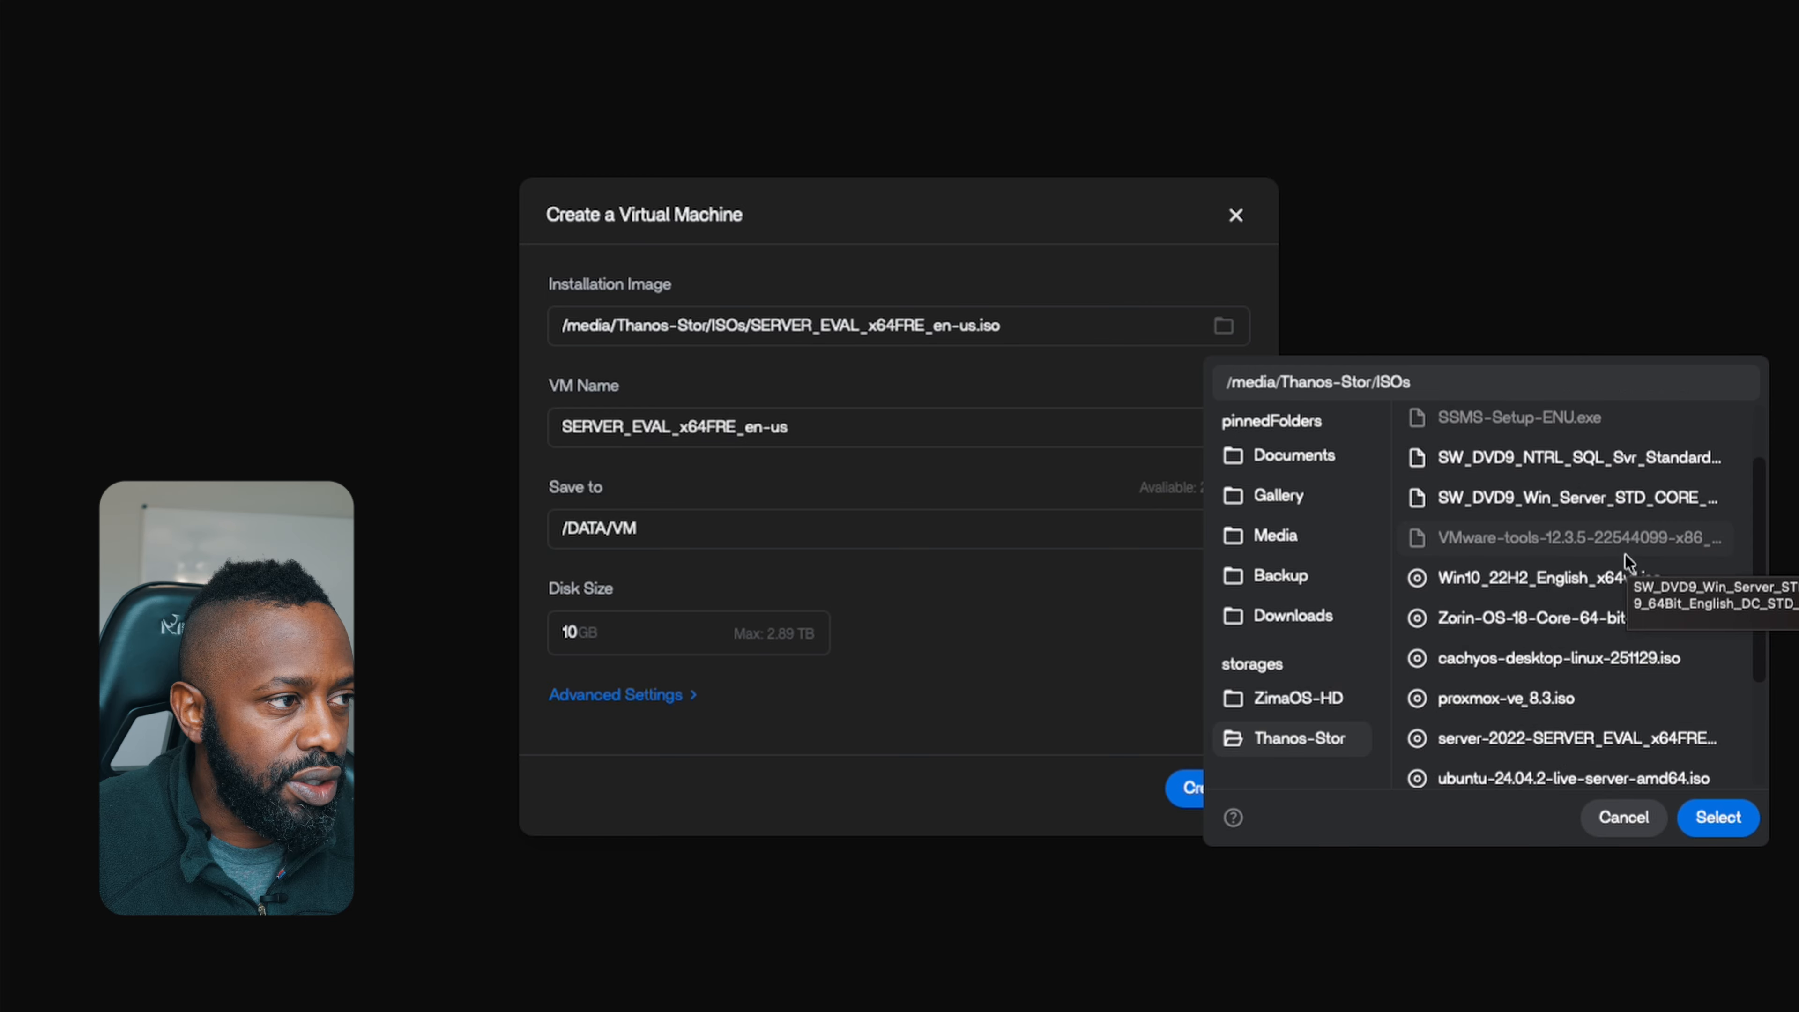
pyautogui.scroll(-4, 1627, 554)
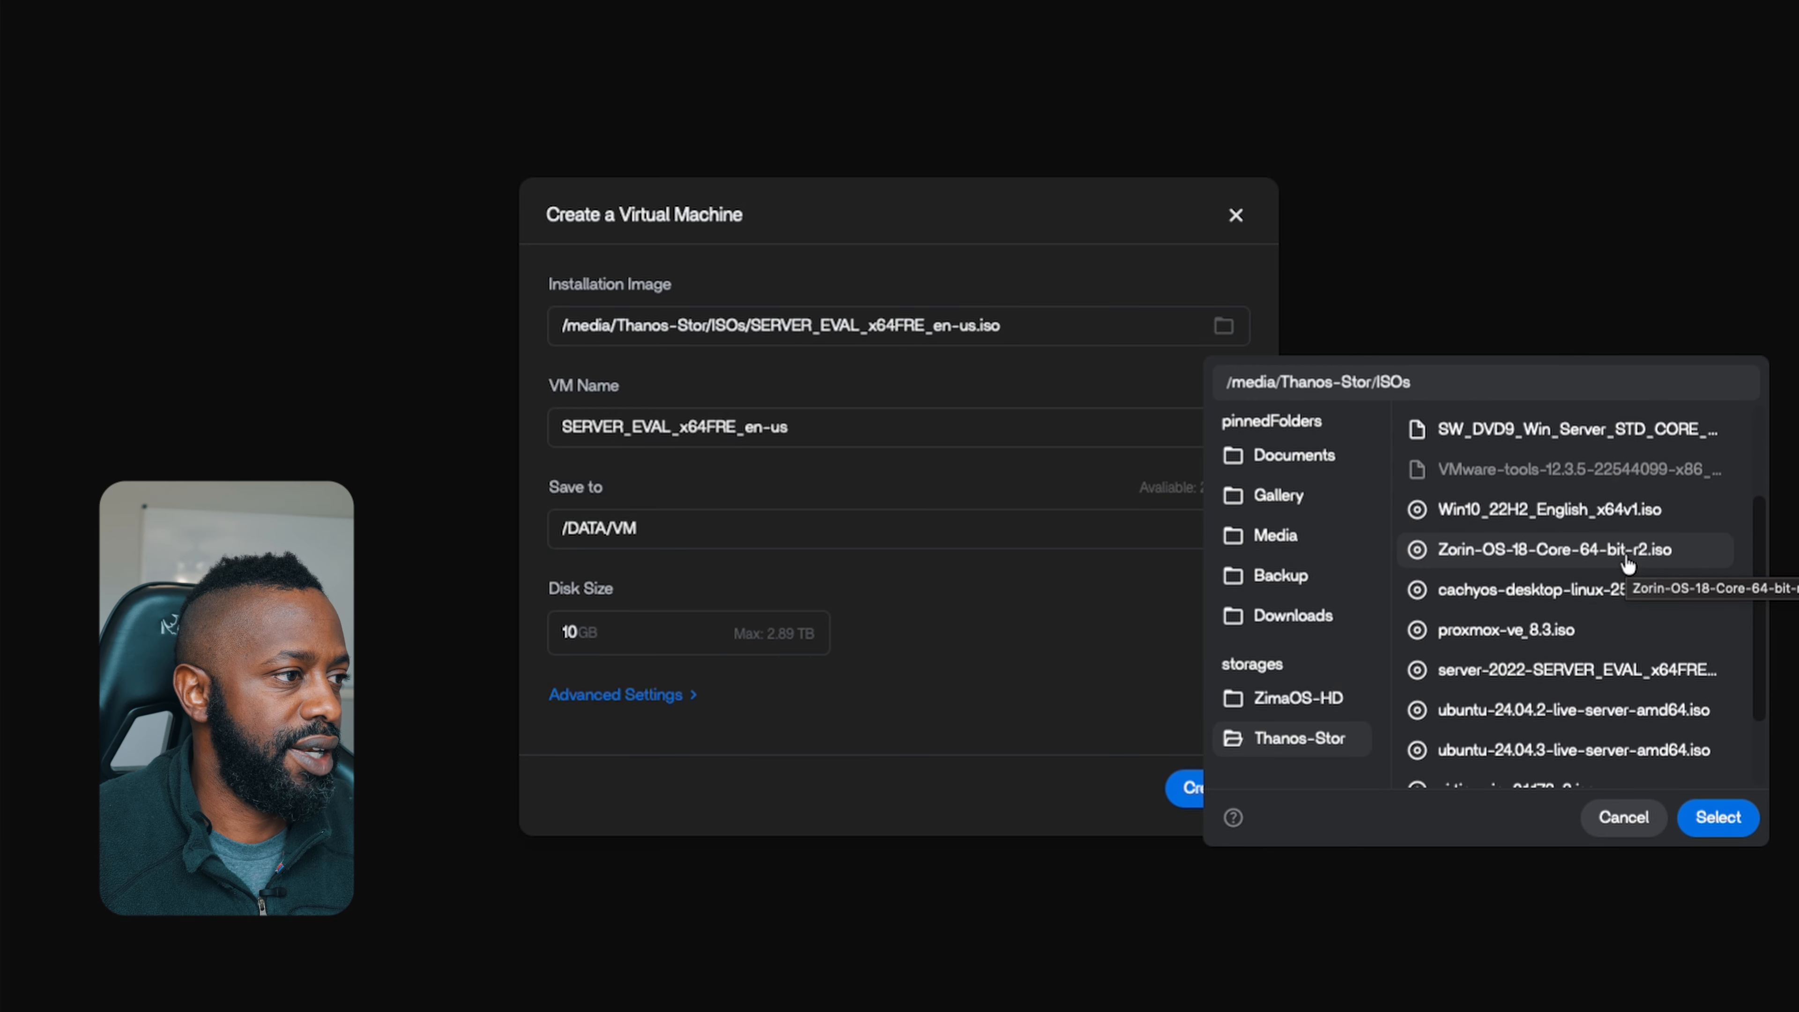
pyautogui.click(1501, 713)
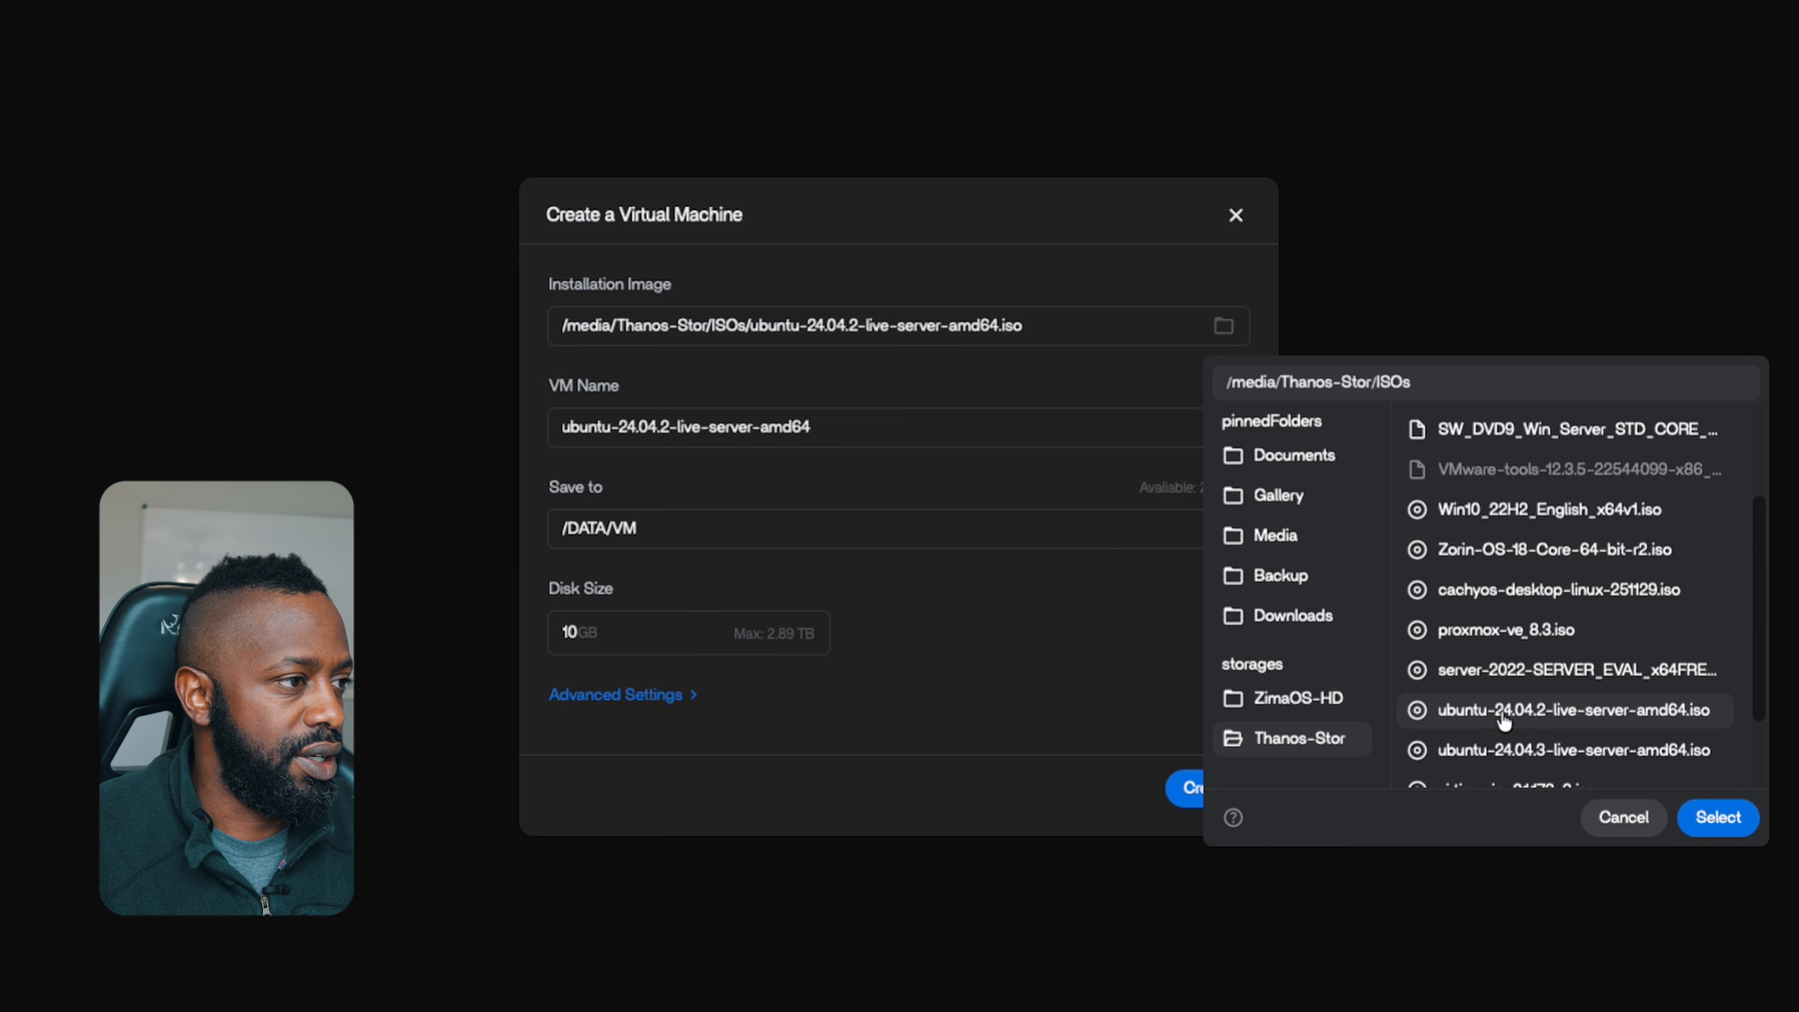
pyautogui.click(1714, 826)
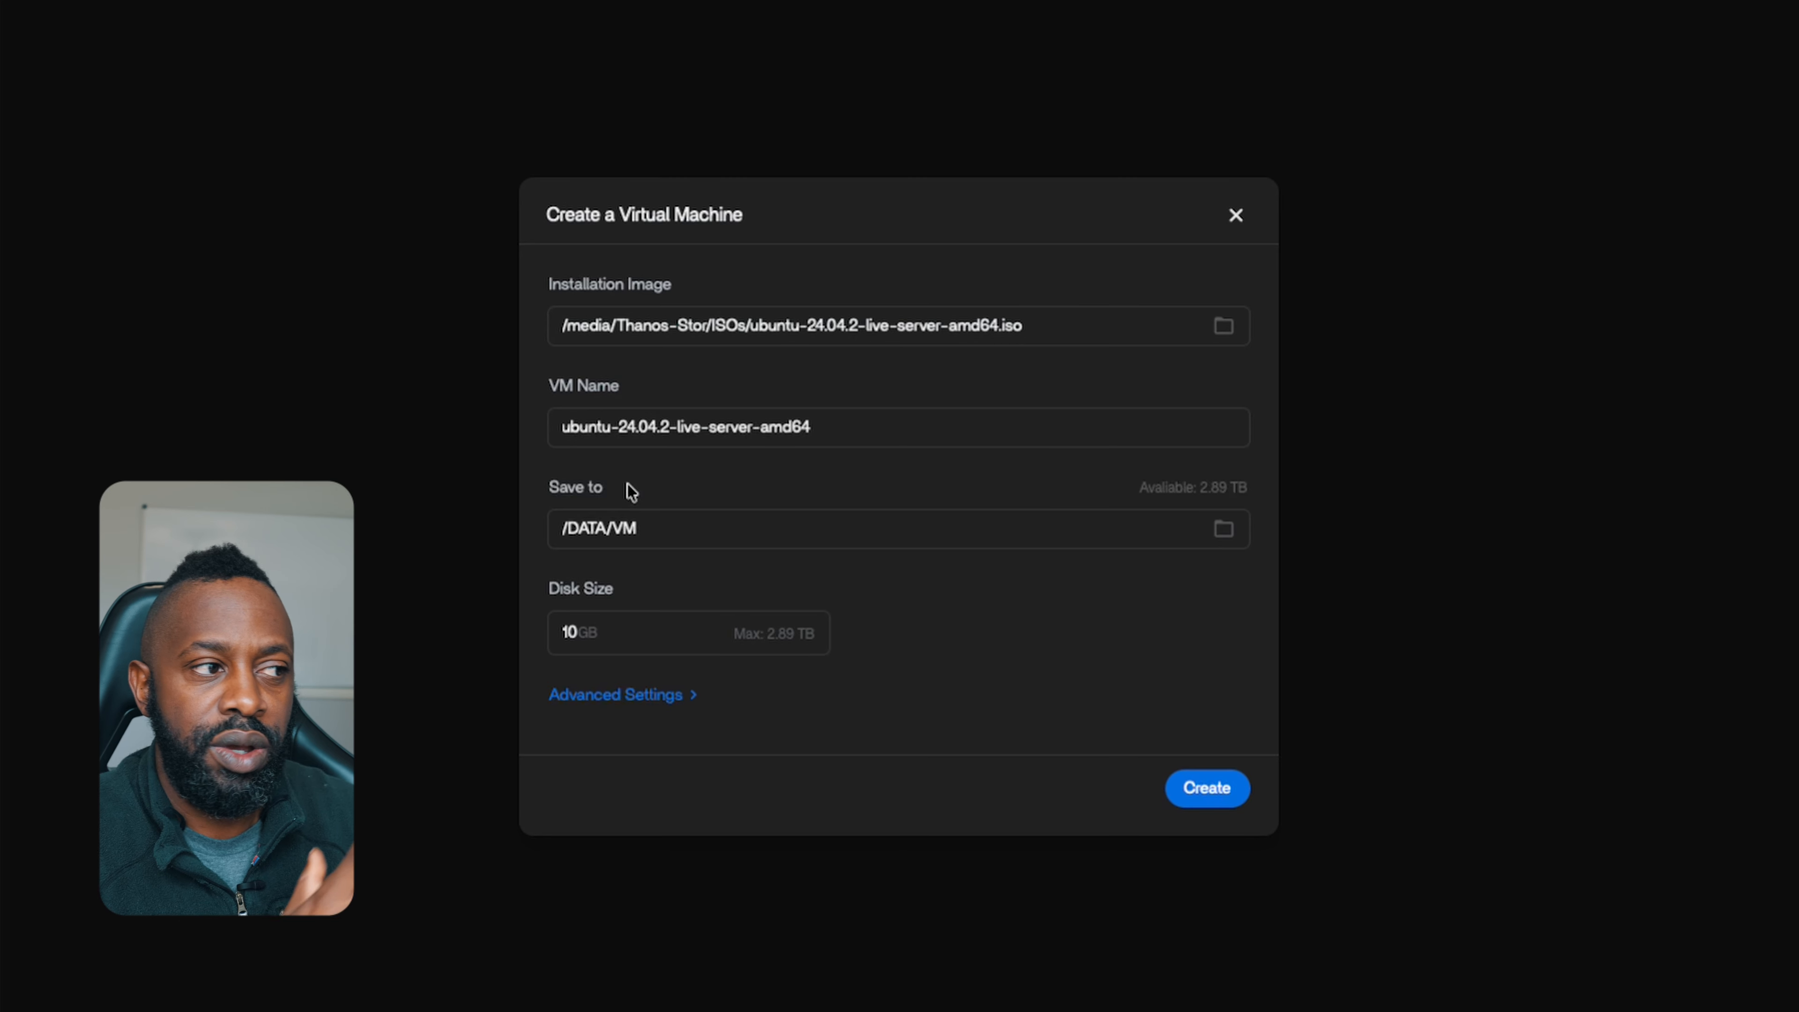
# - Set the virtual machine's save location to the VMs folder on the Thanos-Stor storage
pyautogui.click(593, 531)
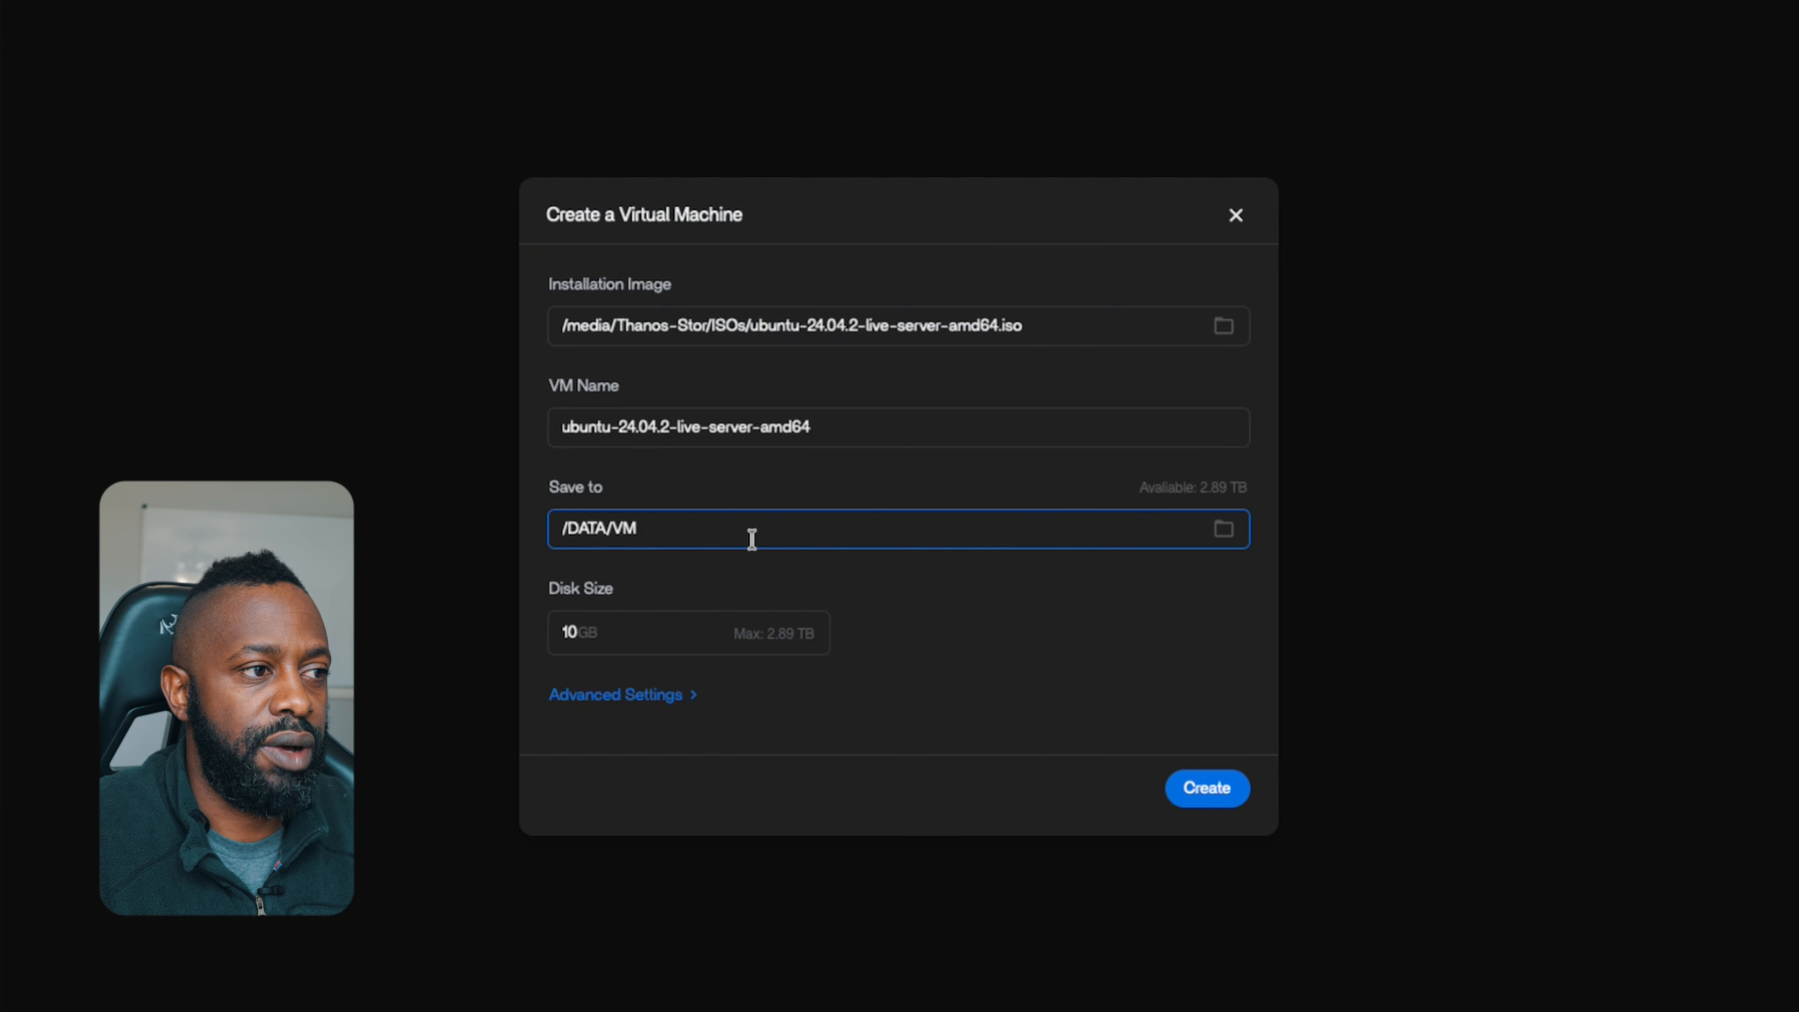
pyautogui.click(1112, 491)
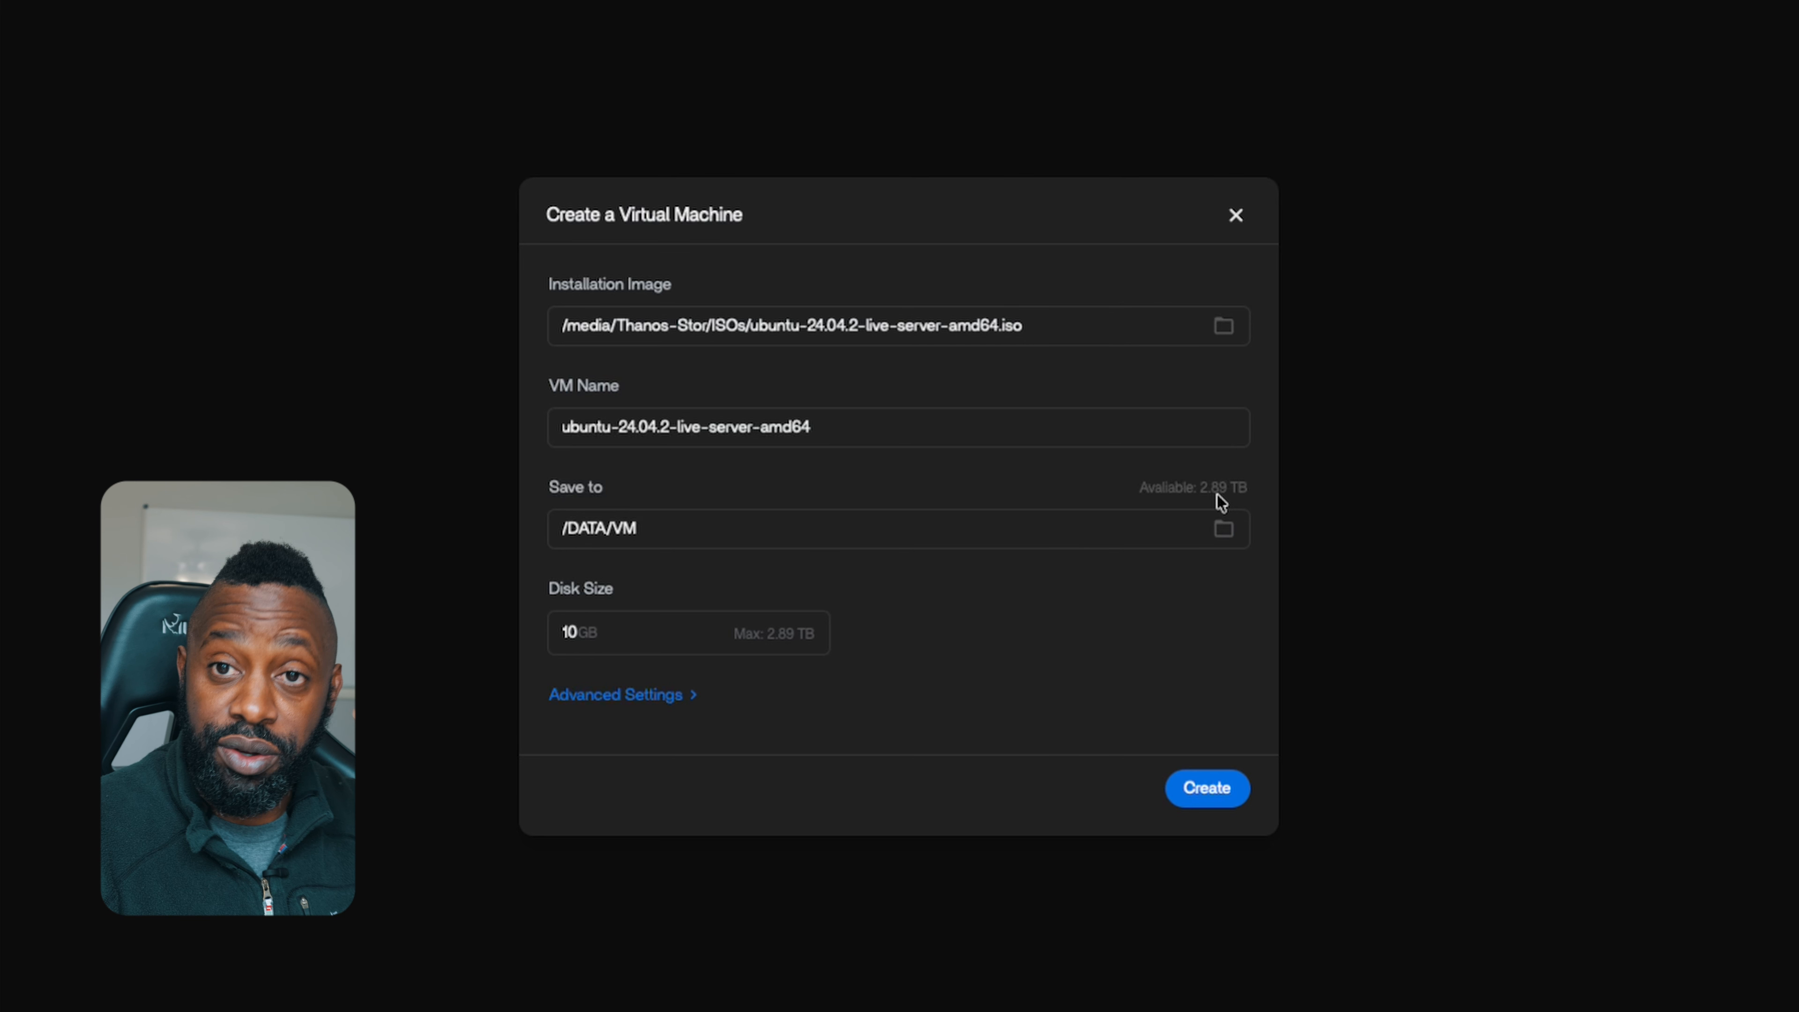
pyautogui.click(1177, 416)
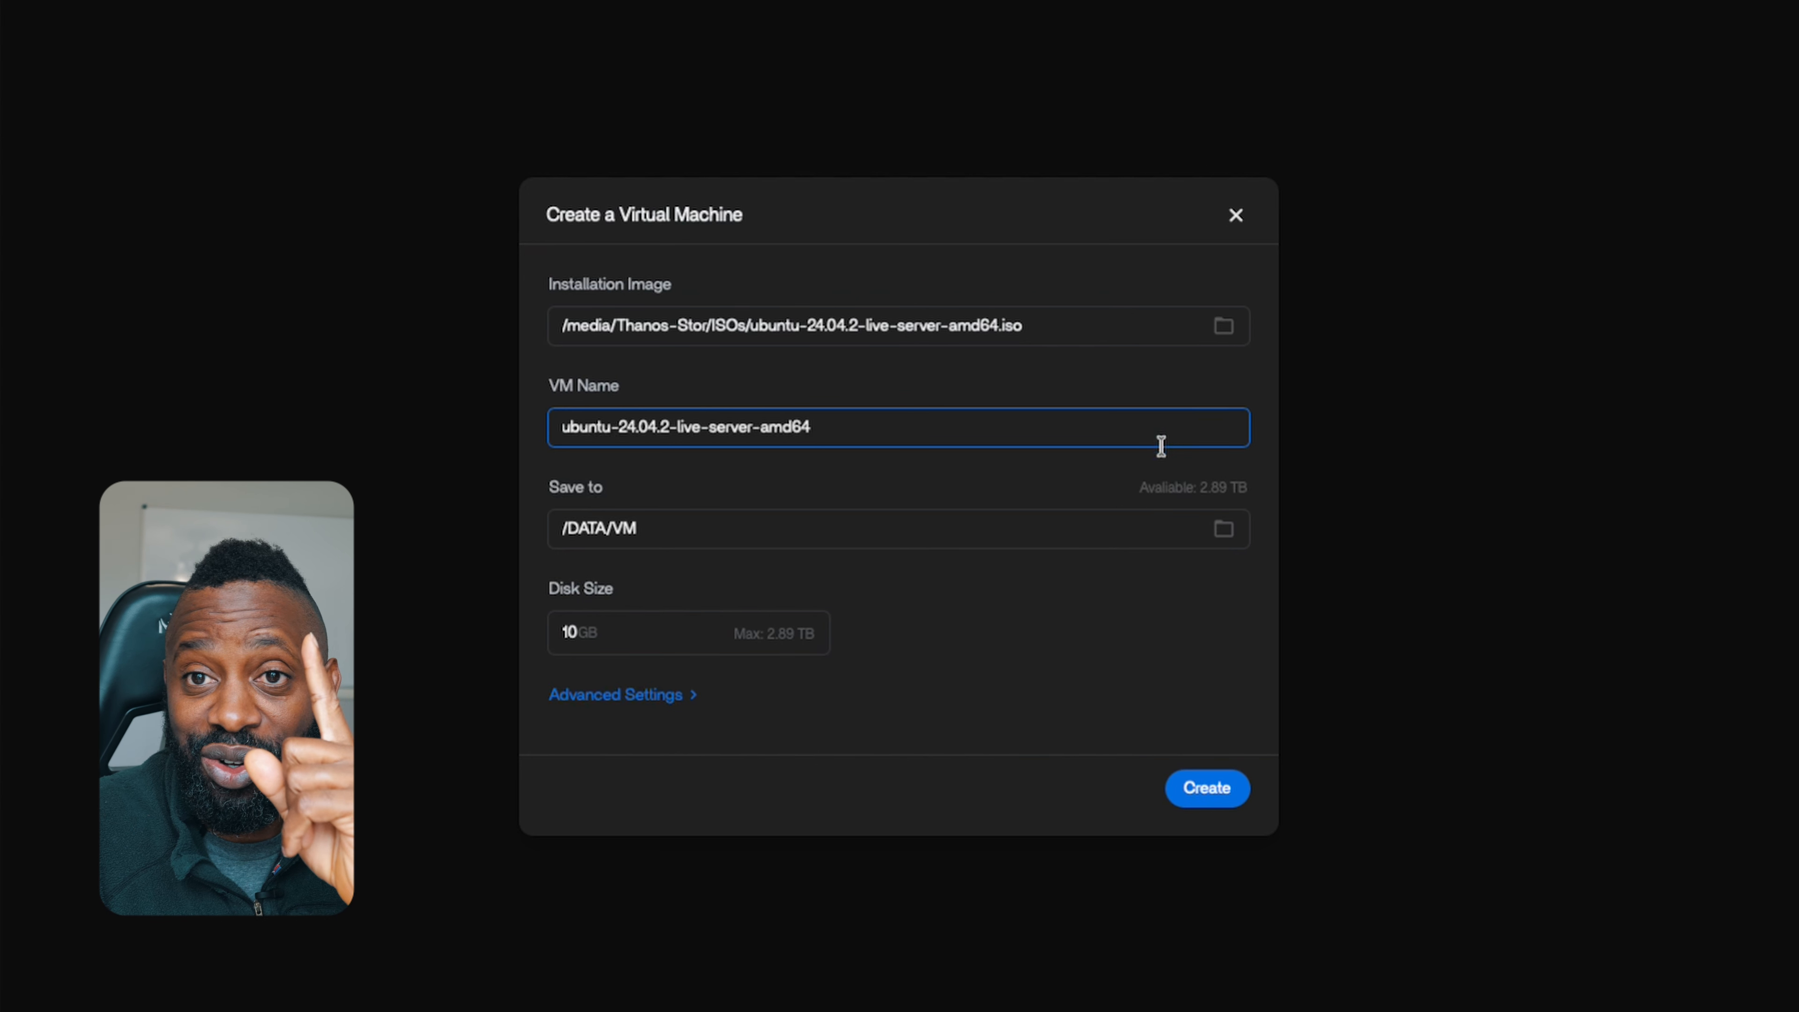
pyautogui.click(1221, 530)
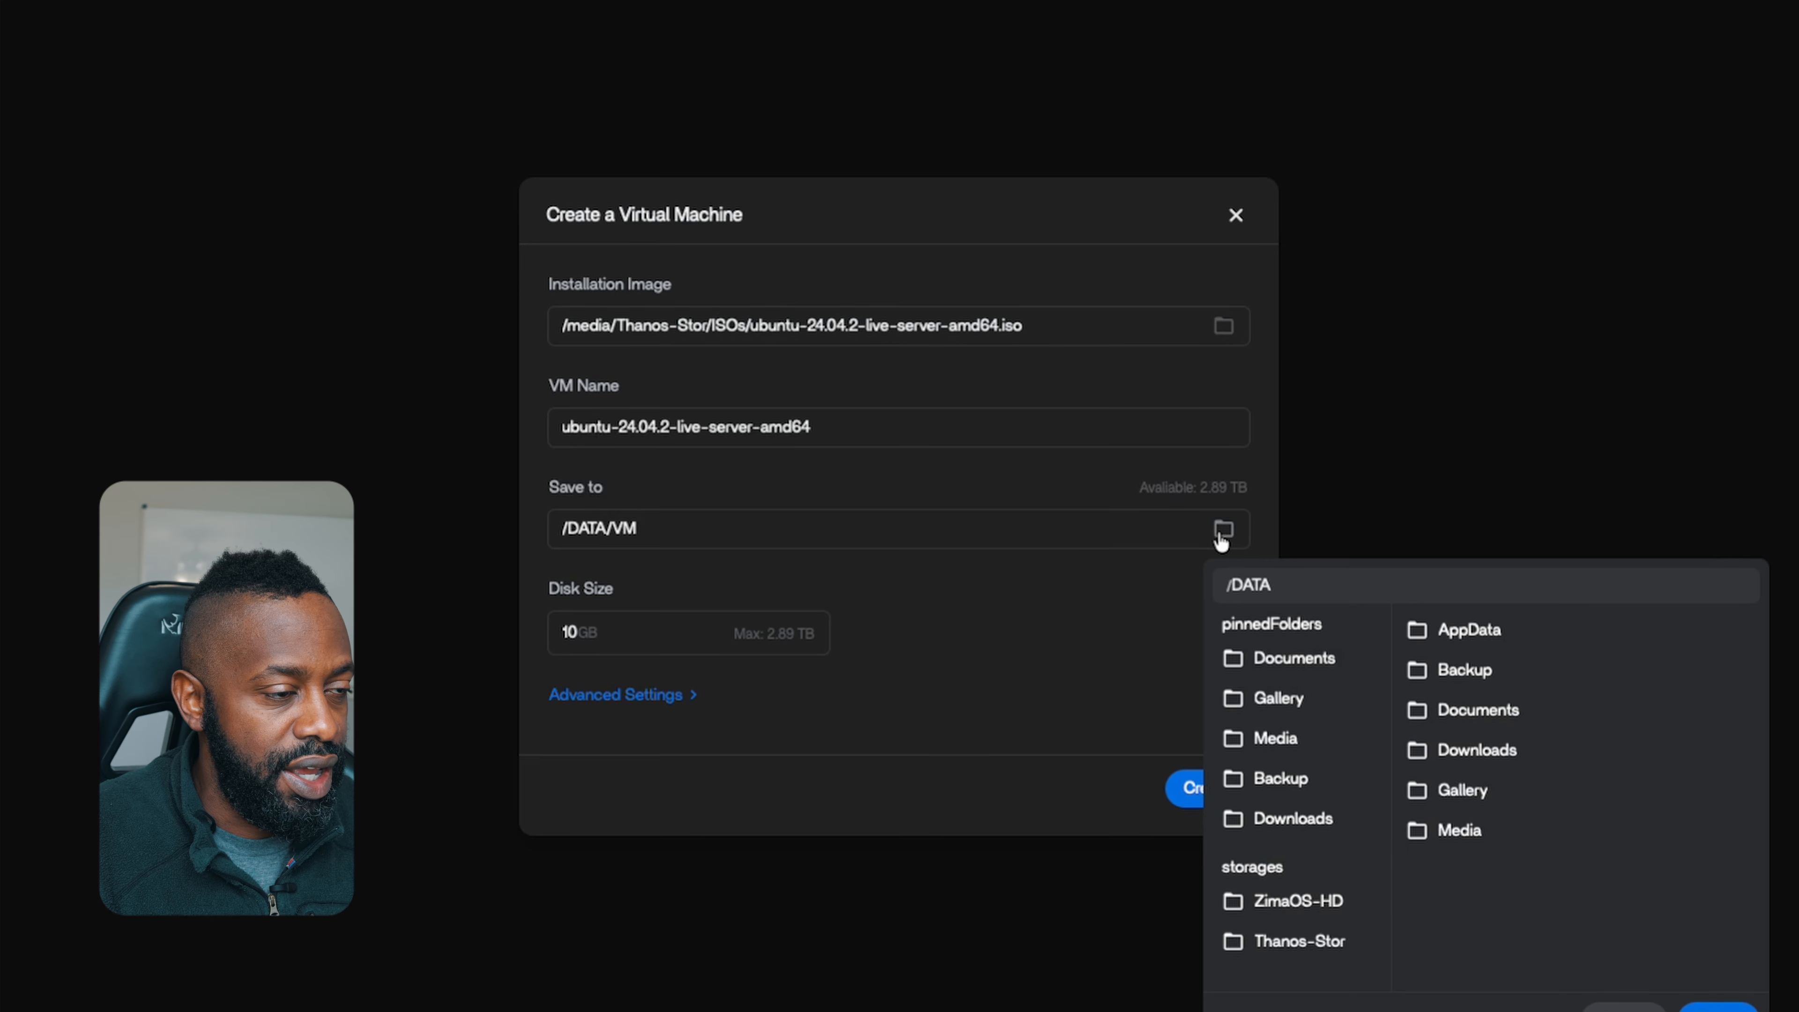
pyautogui.click(1278, 955)
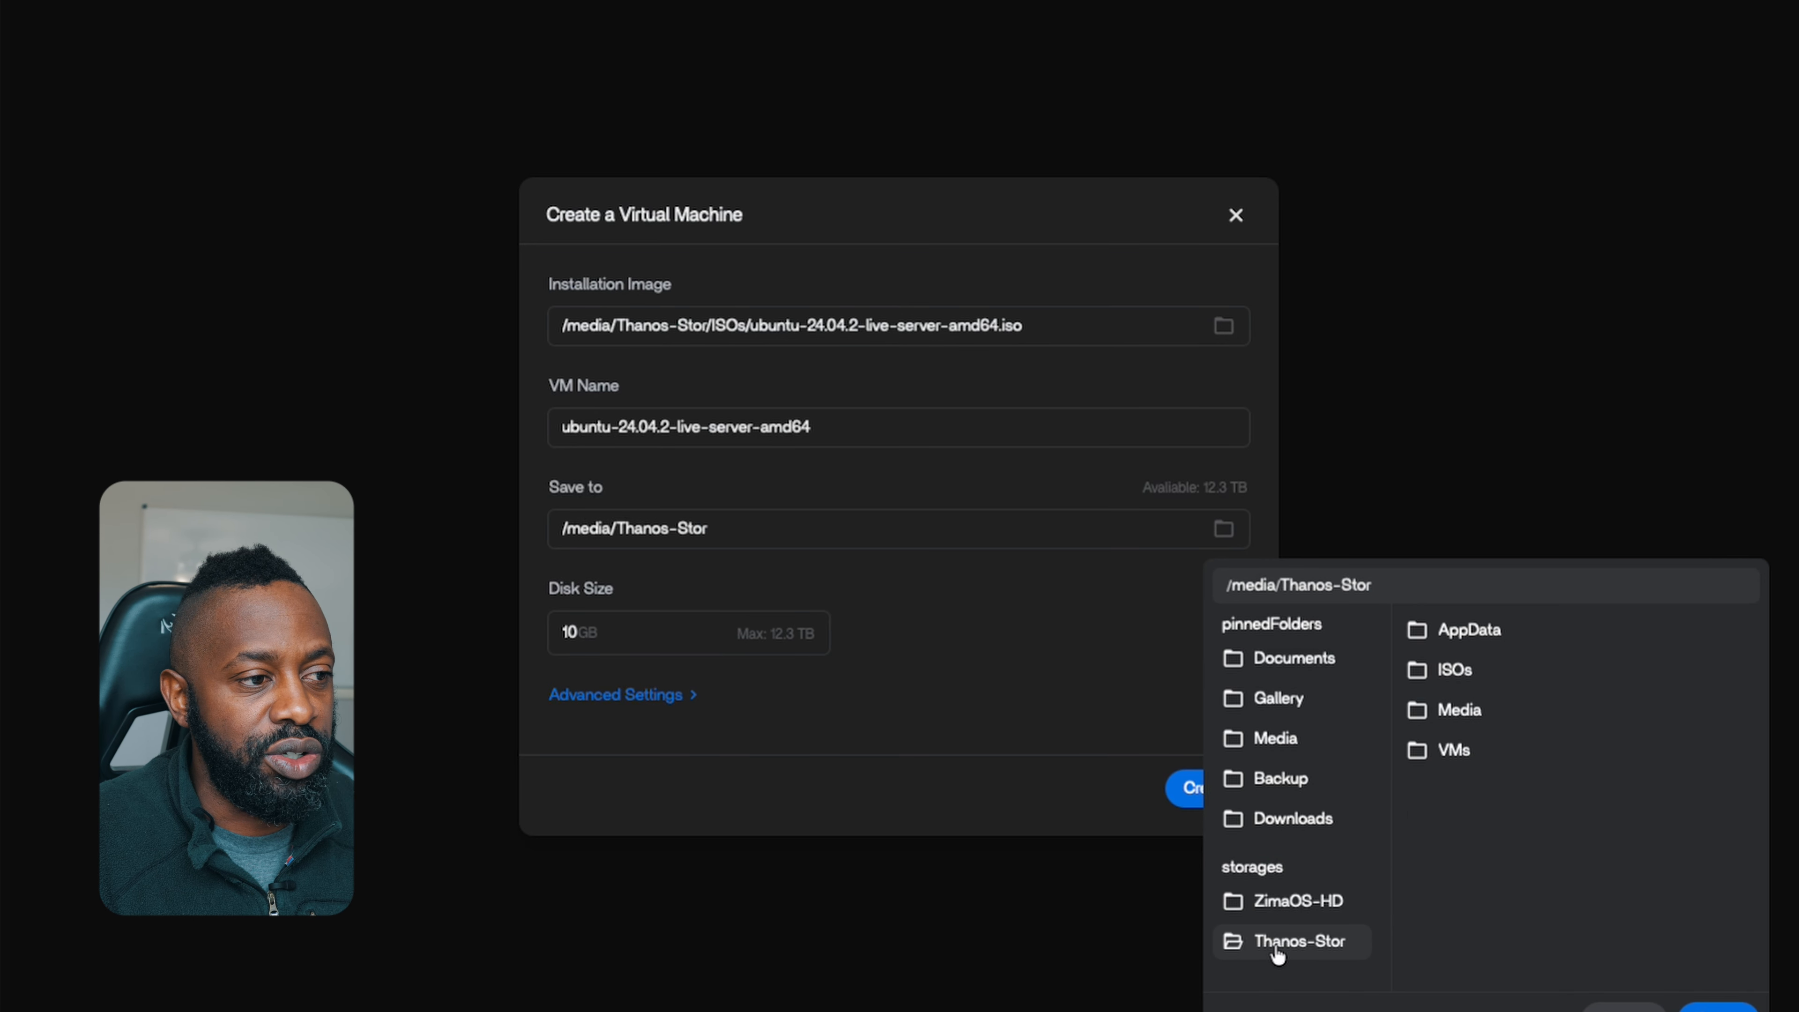
pyautogui.click(1451, 752)
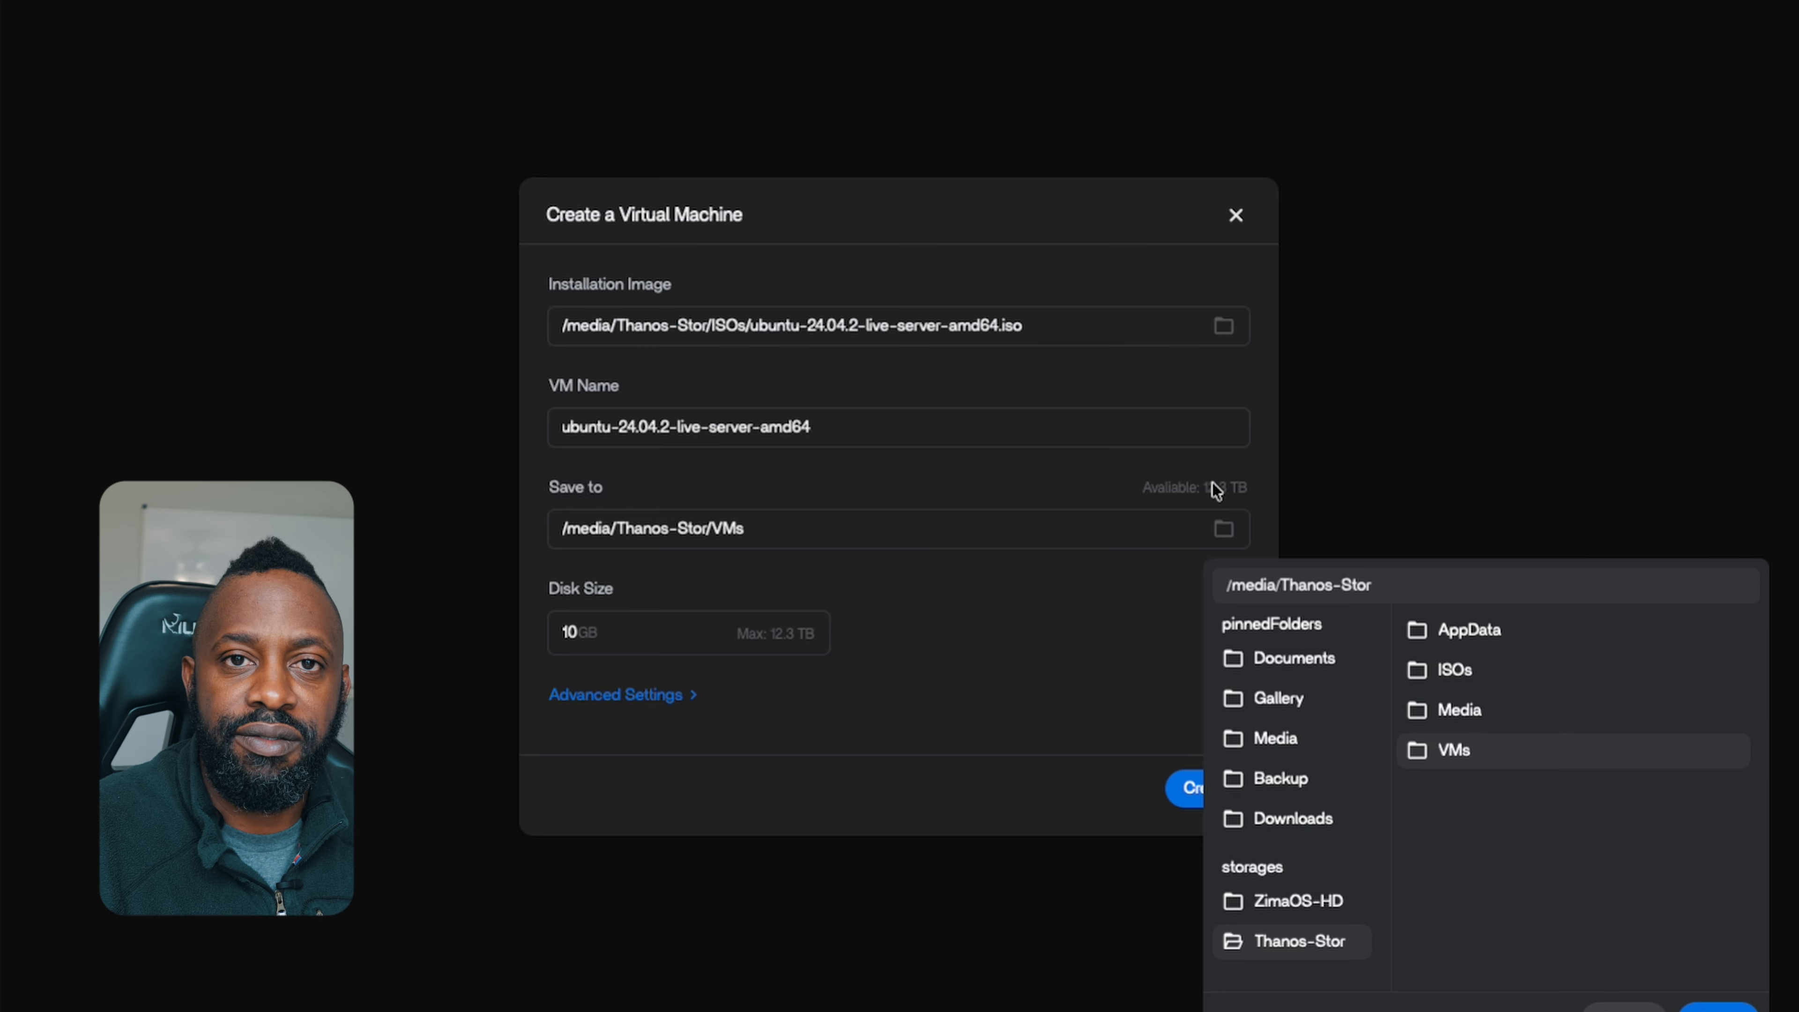
pyautogui.click(1719, 1009)
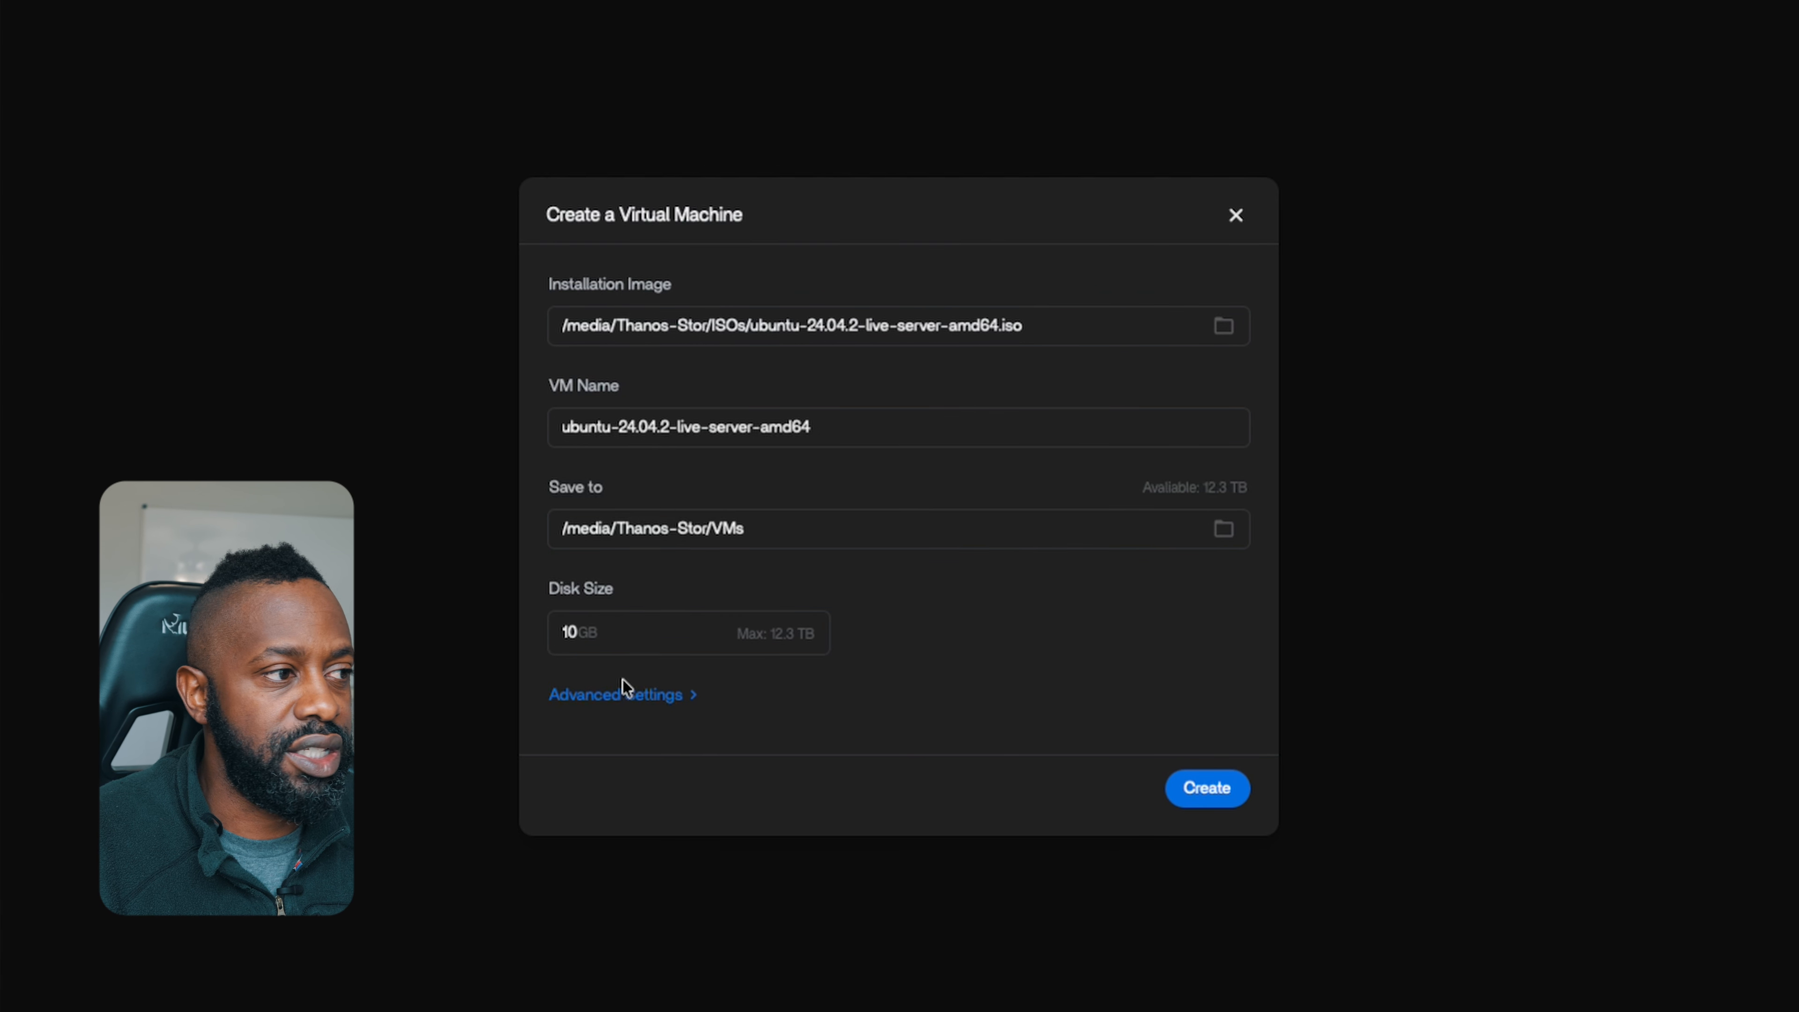
# - Set the virtual machine's disk size to 120 GB
pyautogui.click(569, 631)
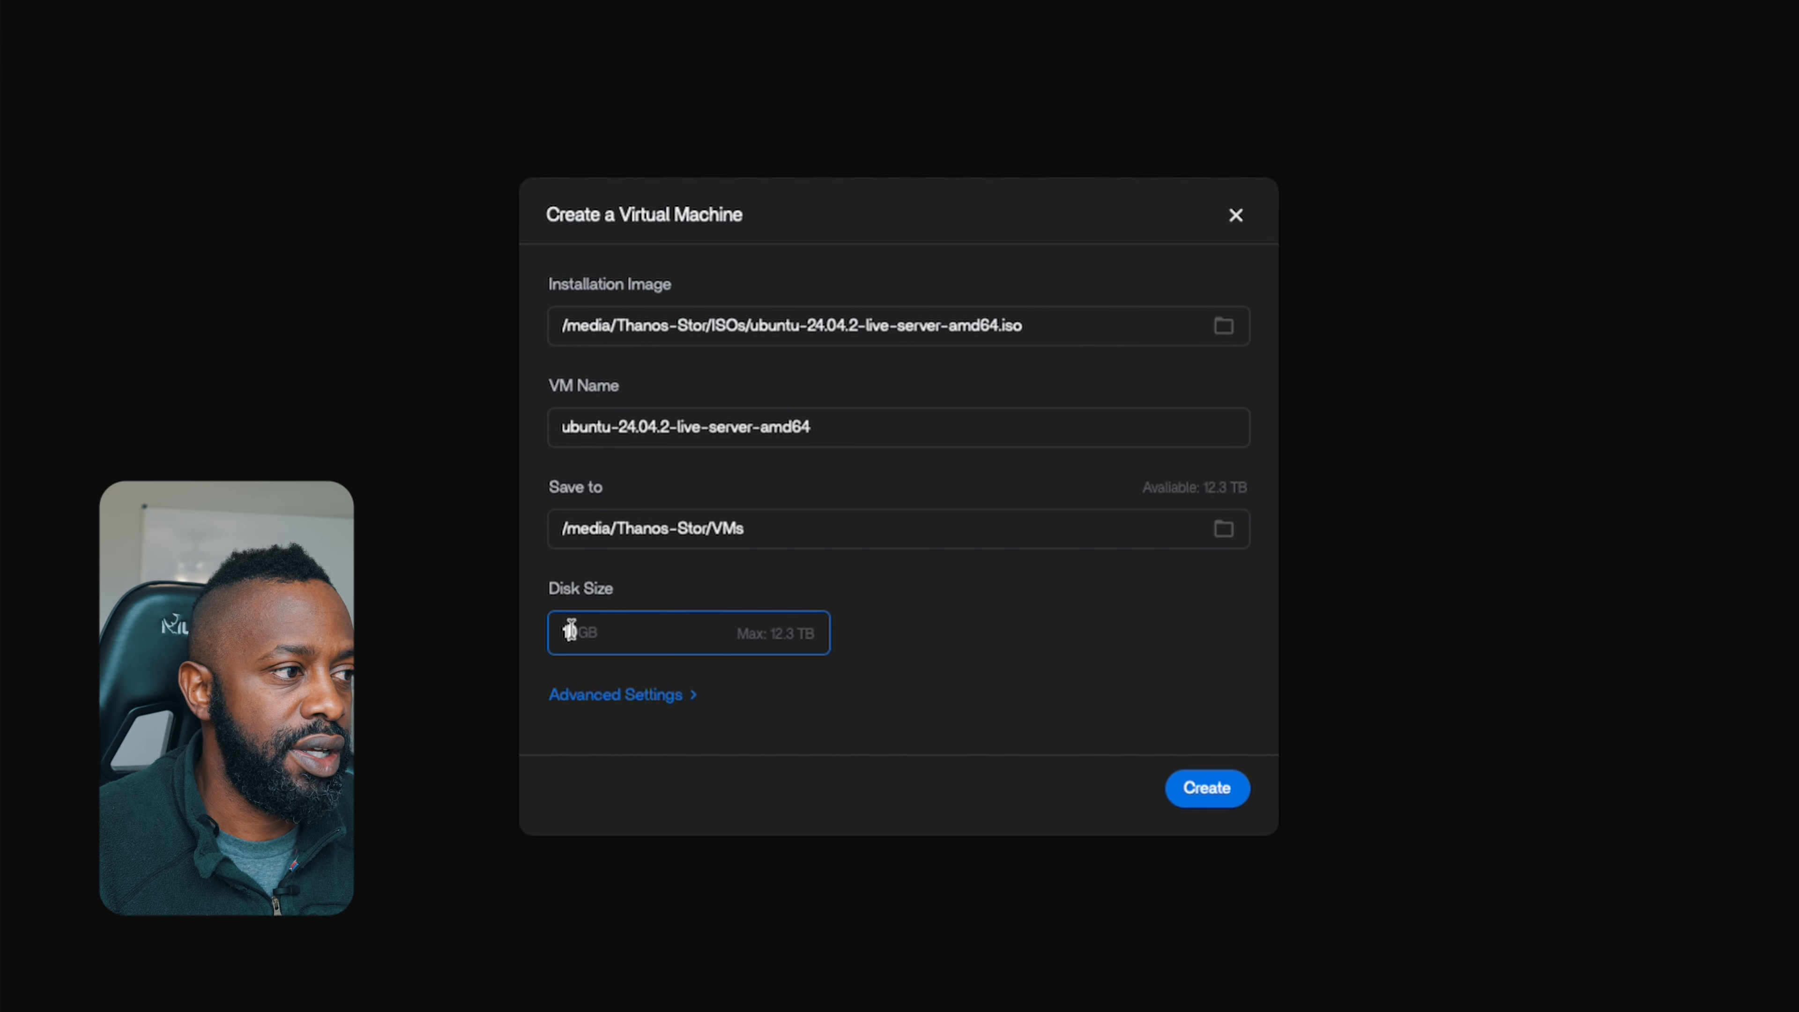
pyautogui.moveTo(579, 633); pyautogui.dragTo(515, 630)
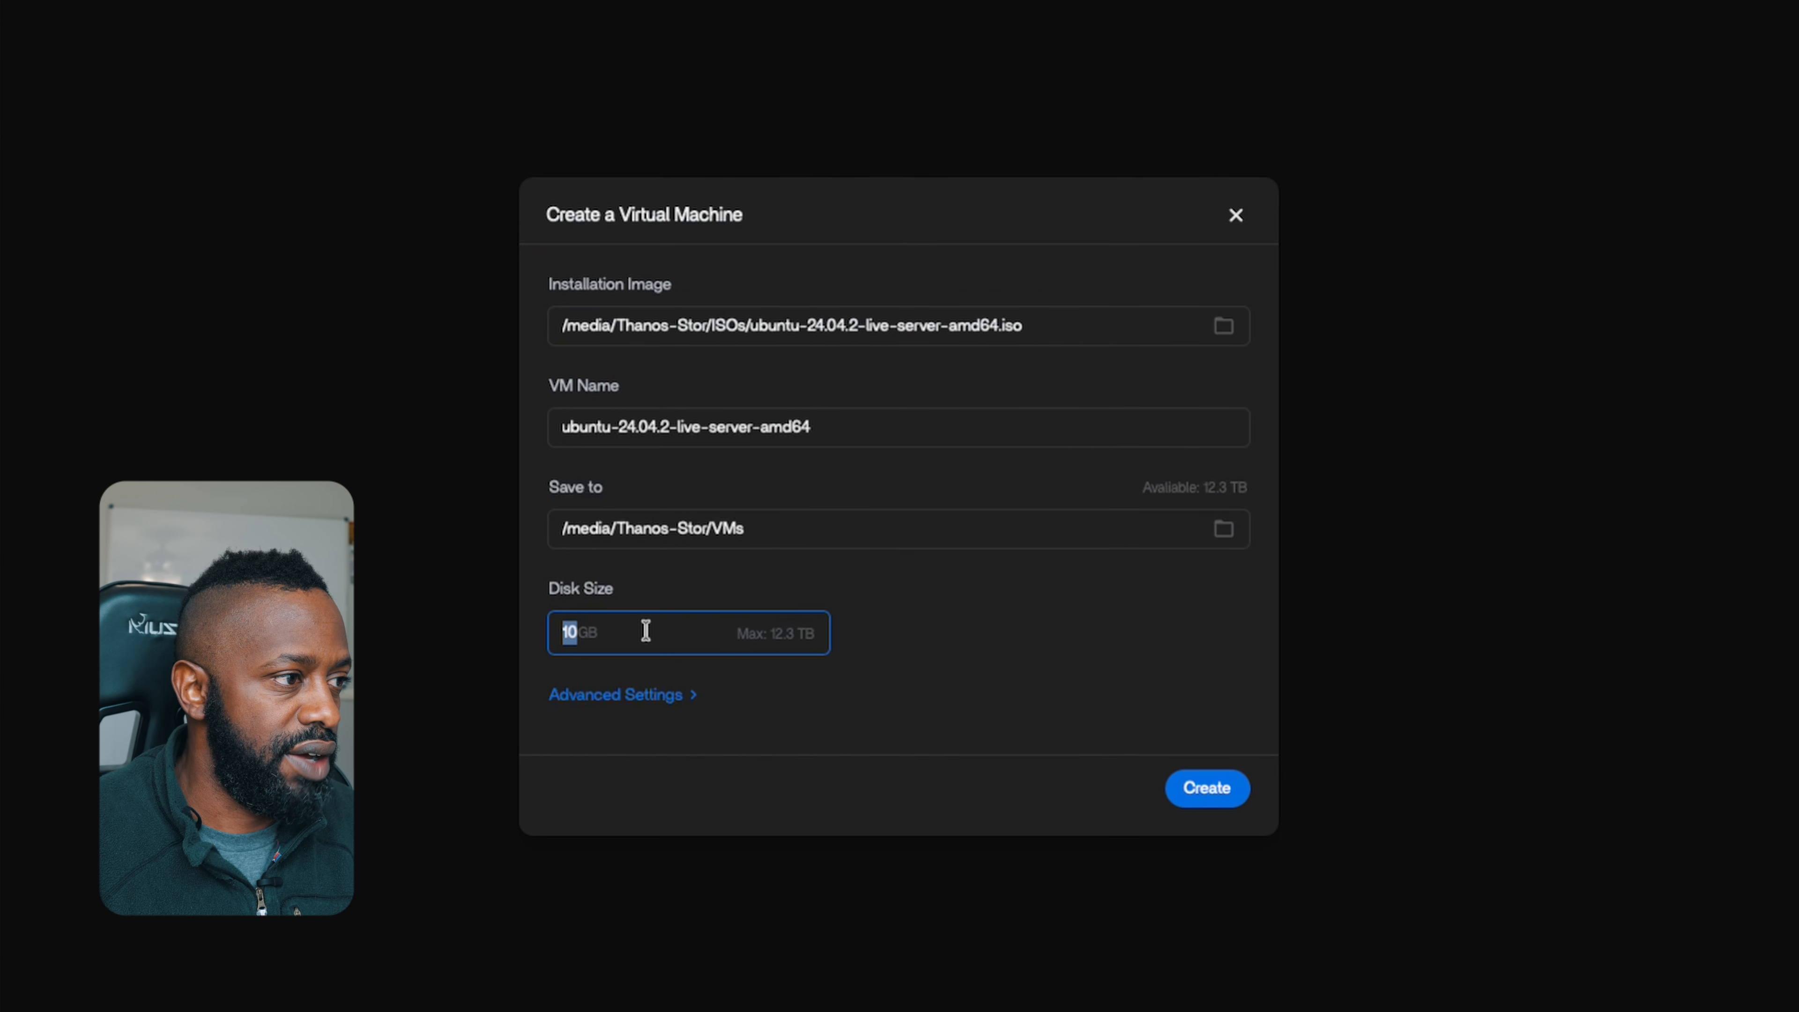
pyautogui.doubleClick(580, 636)
pyautogui.write('12')
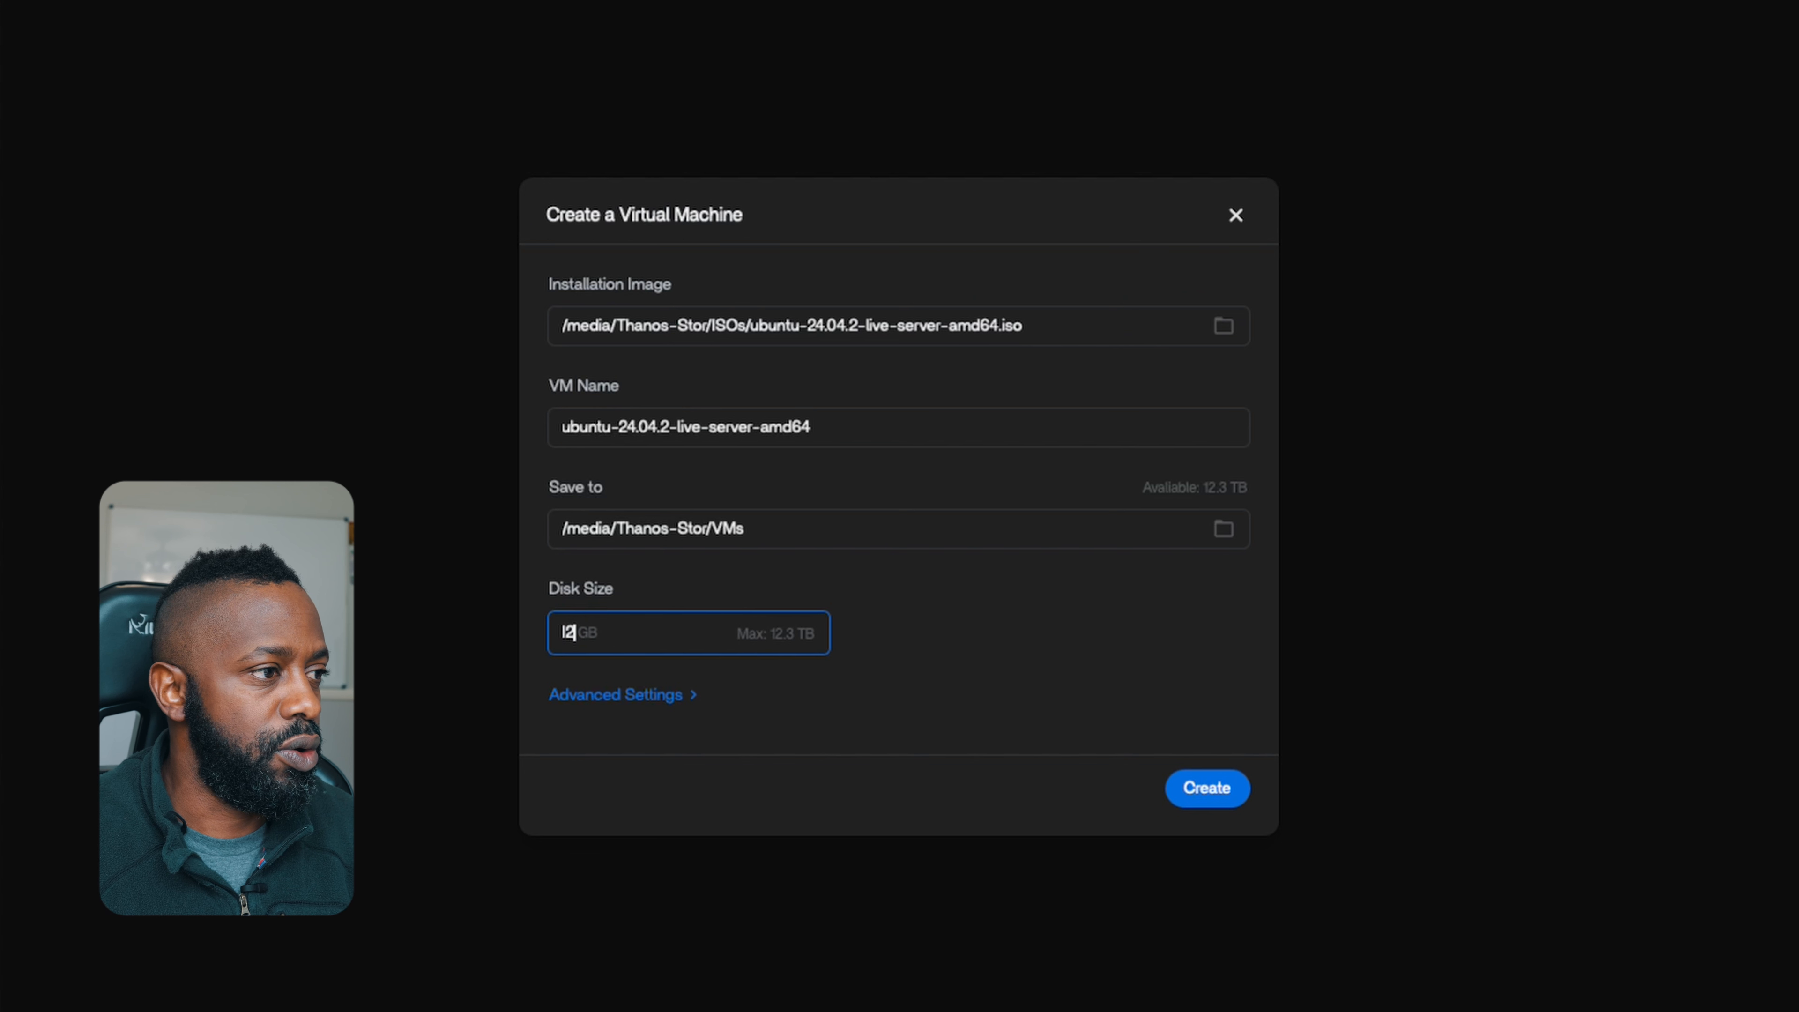
pyautogui.write('0')
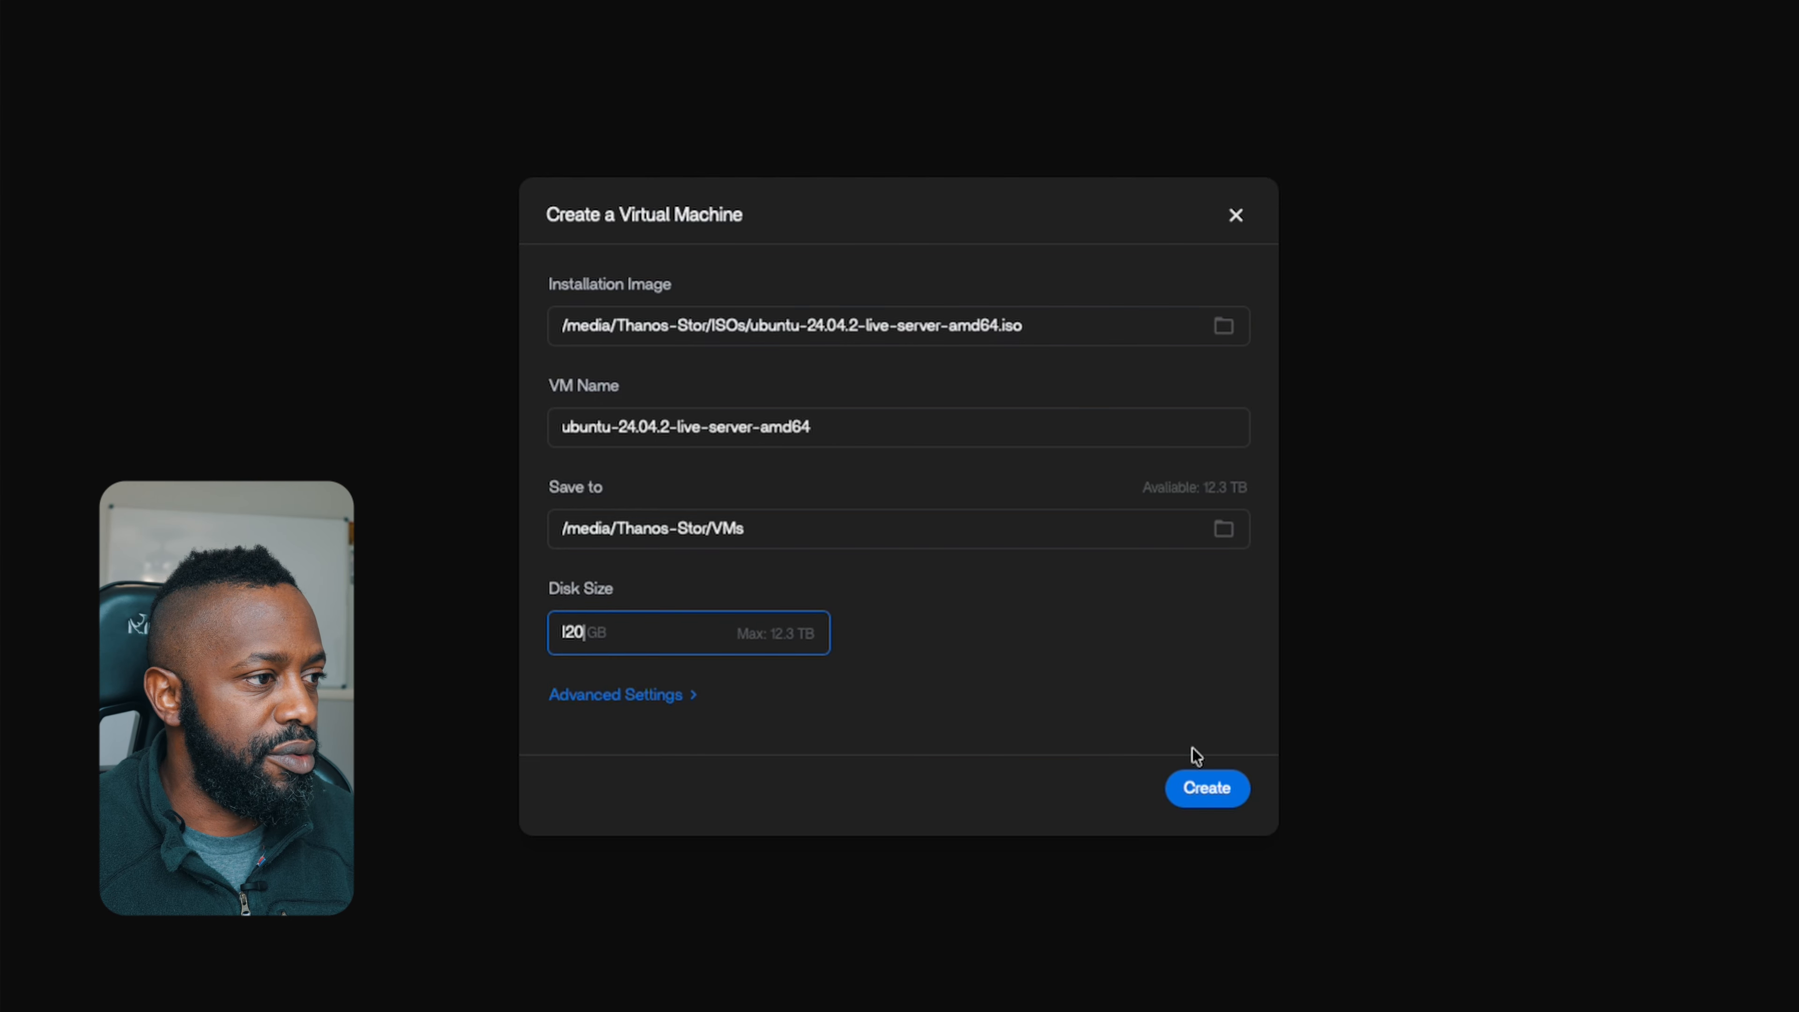
# - Expand the virtual machine's advanced settings and set its memory to 16384 MB
pyautogui.click(699, 697)
pyautogui.click(686, 686)
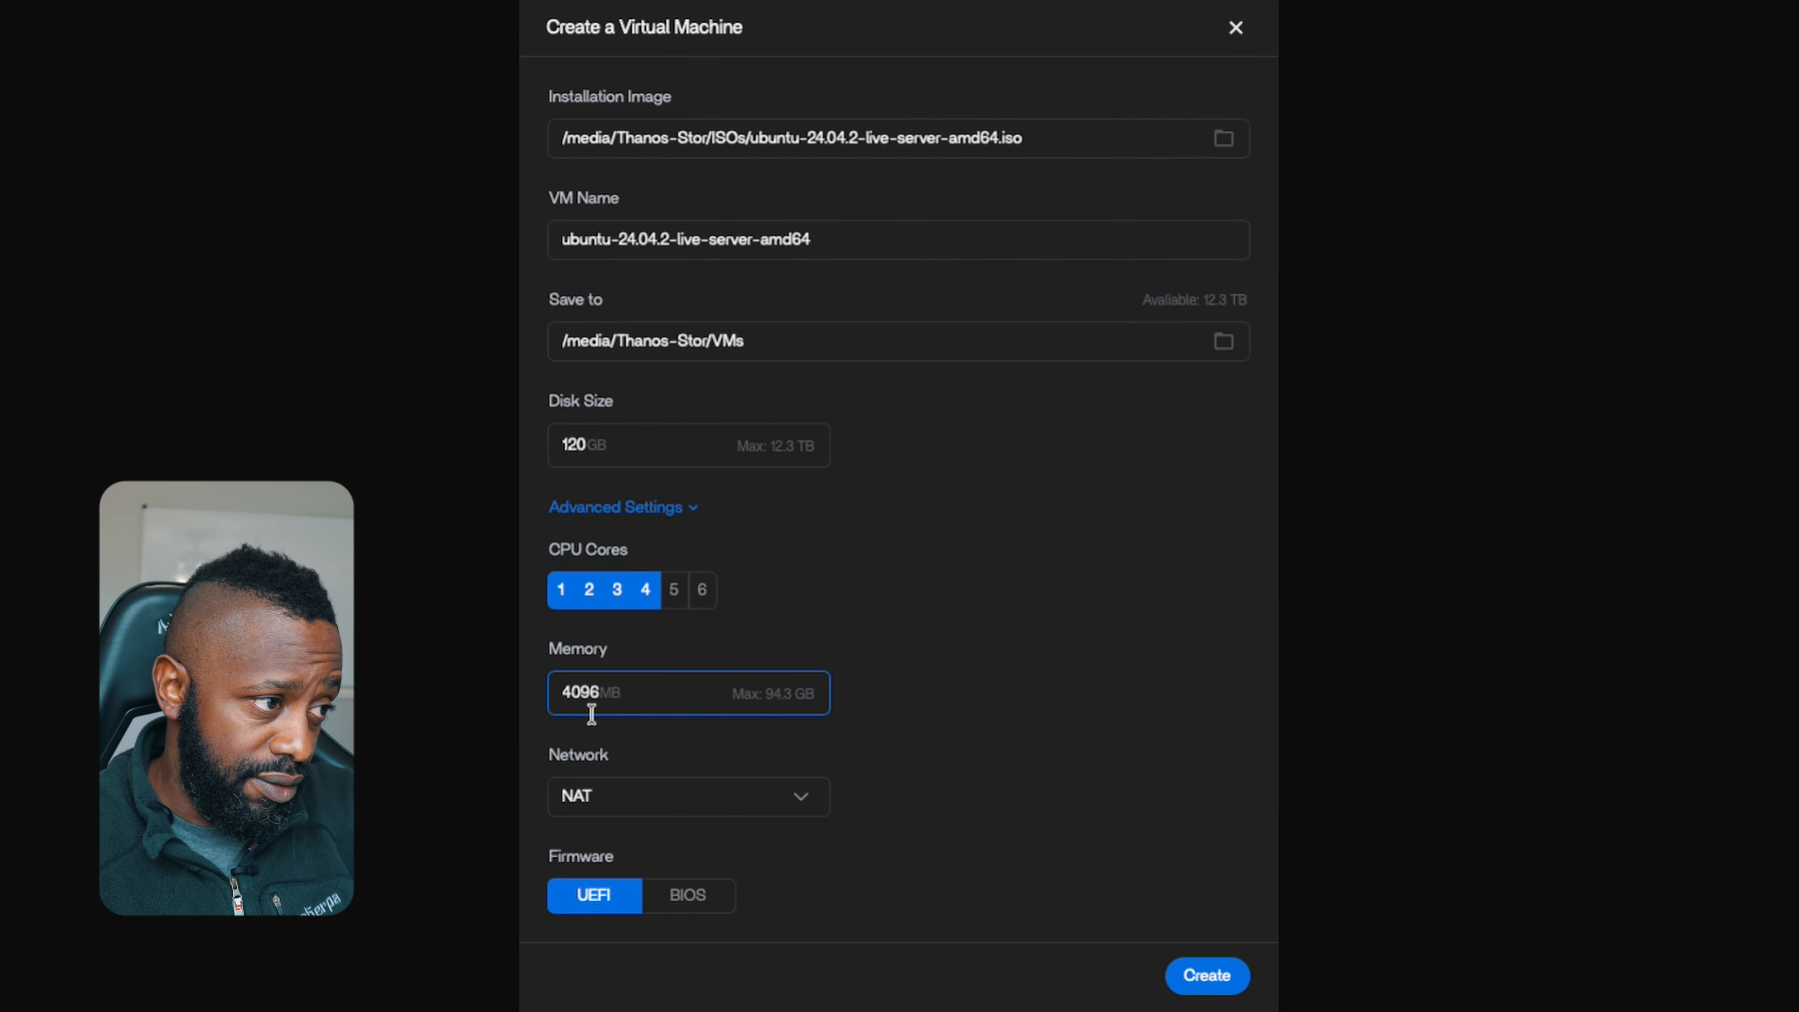
pyautogui.click(571, 728)
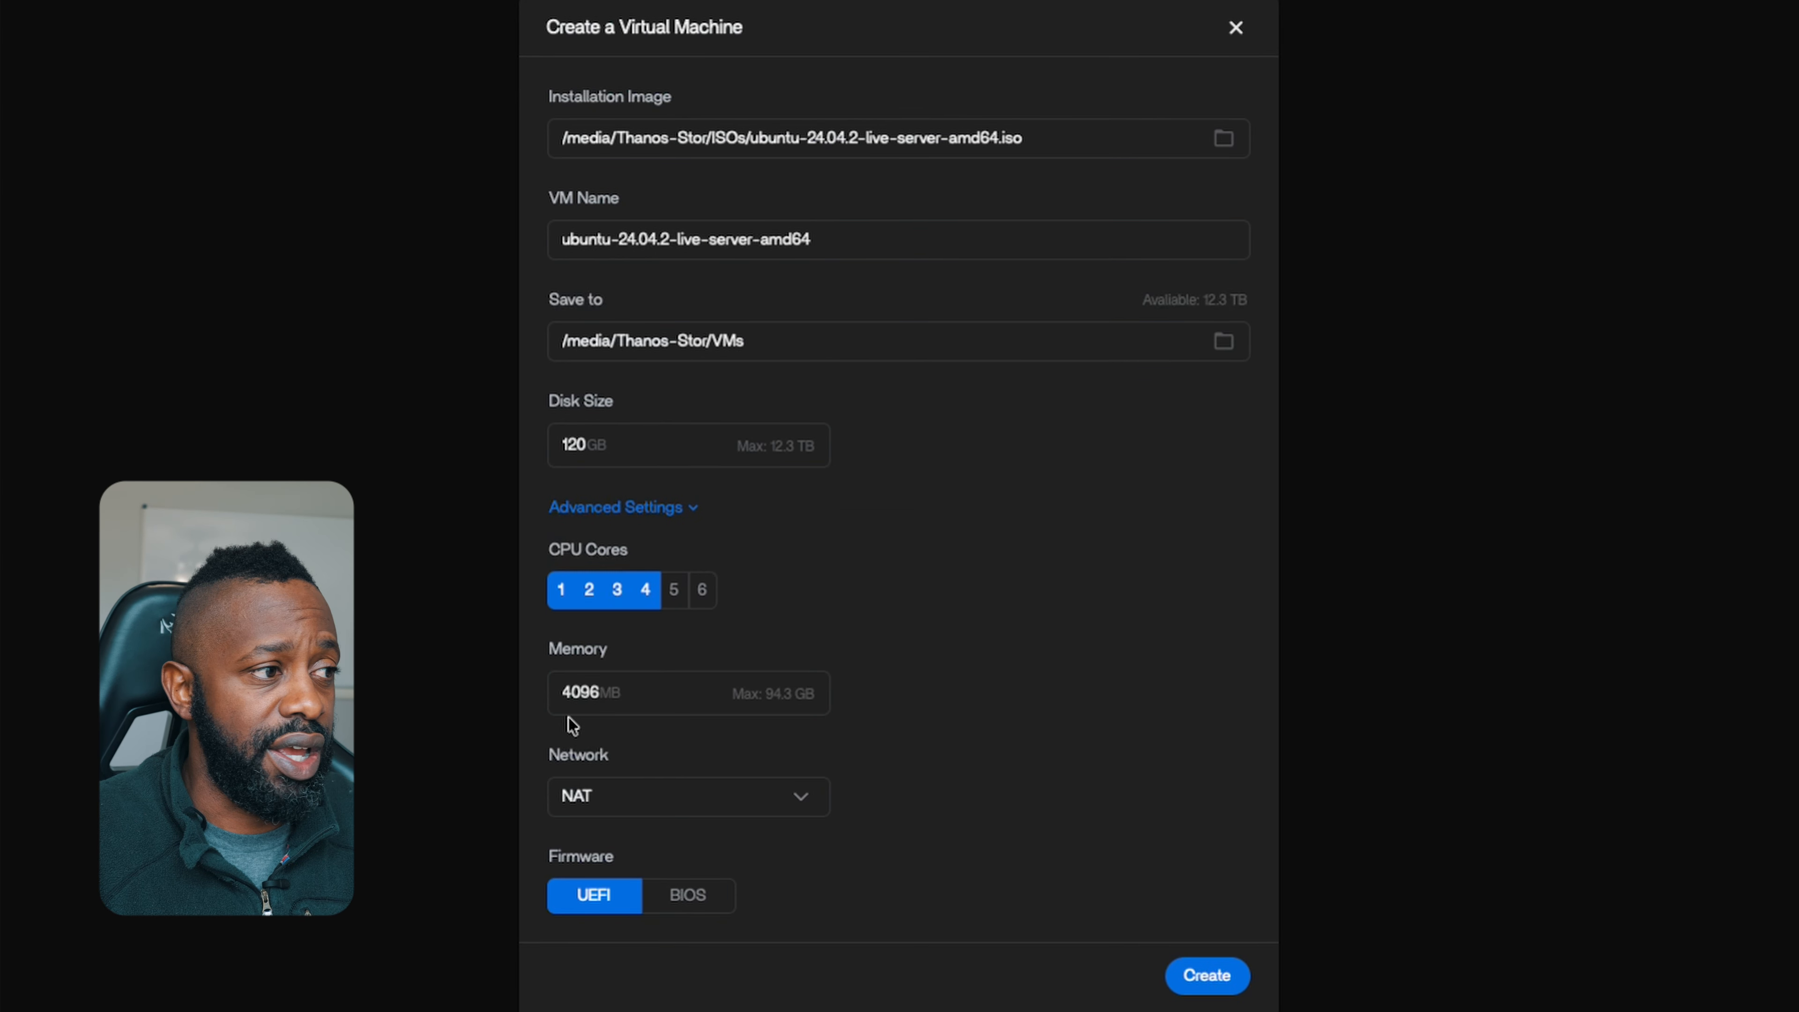
pyautogui.click(567, 705)
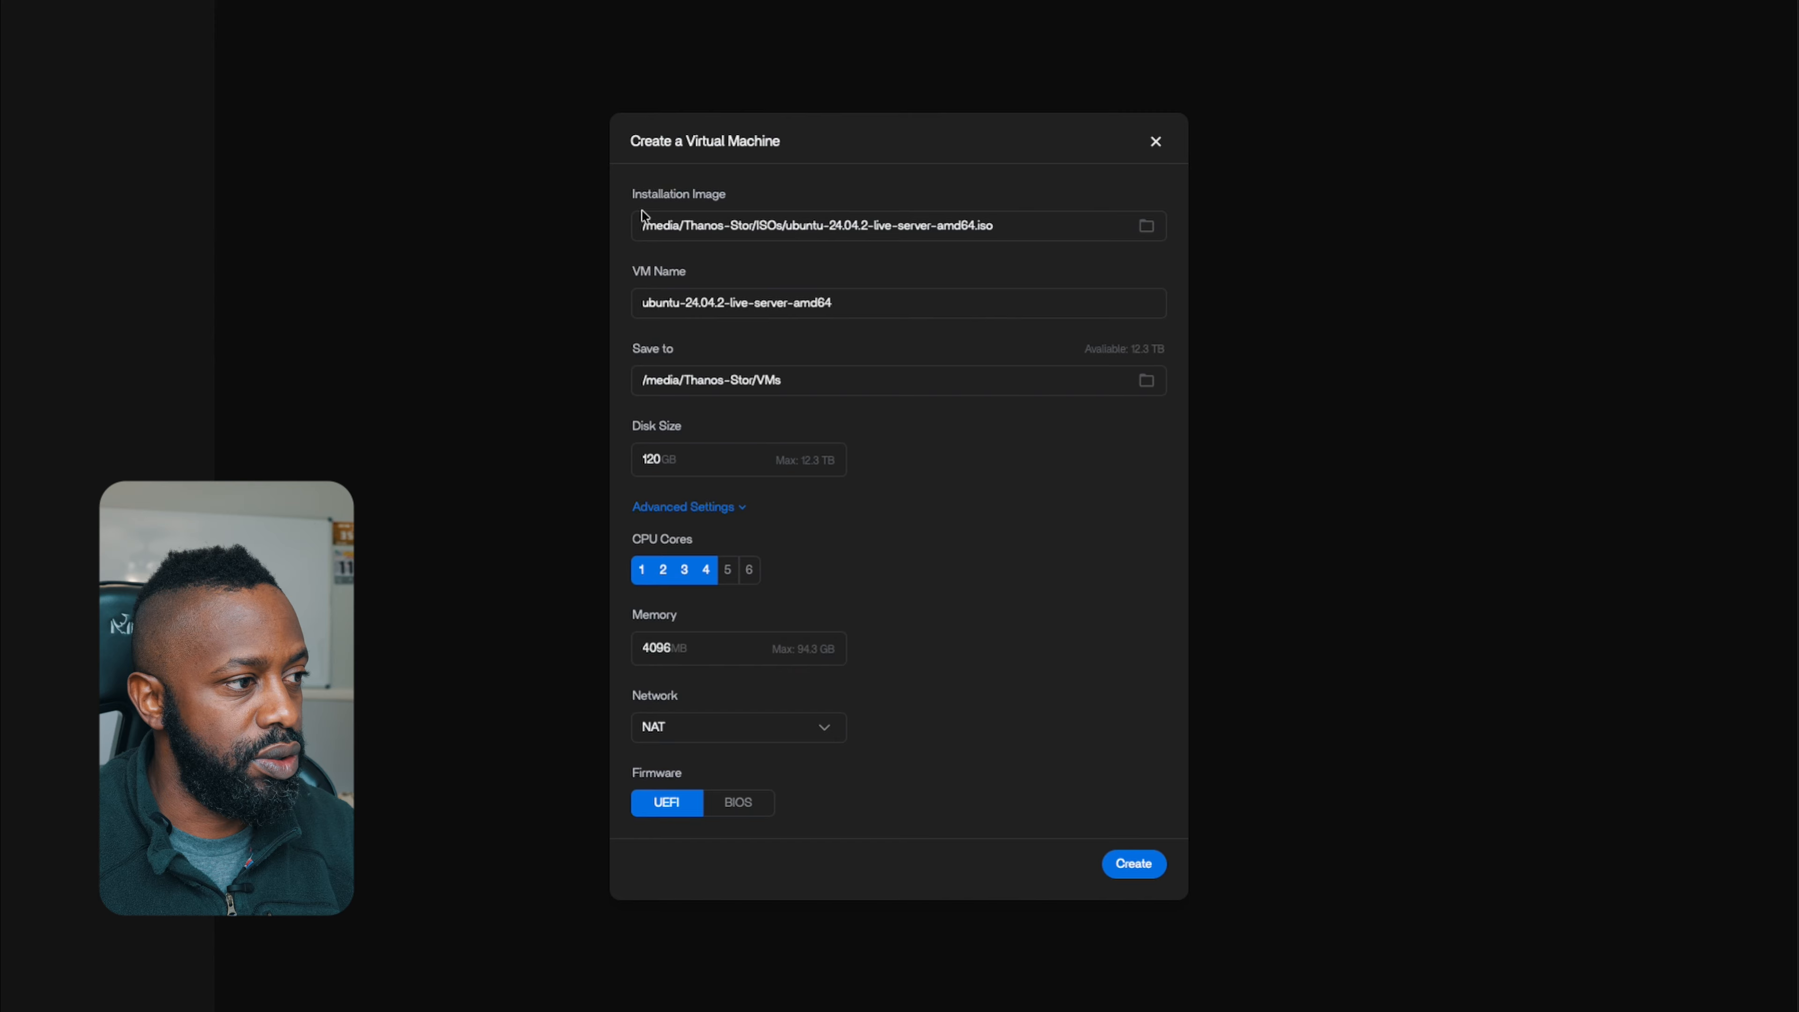
pyautogui.click(663, 658)
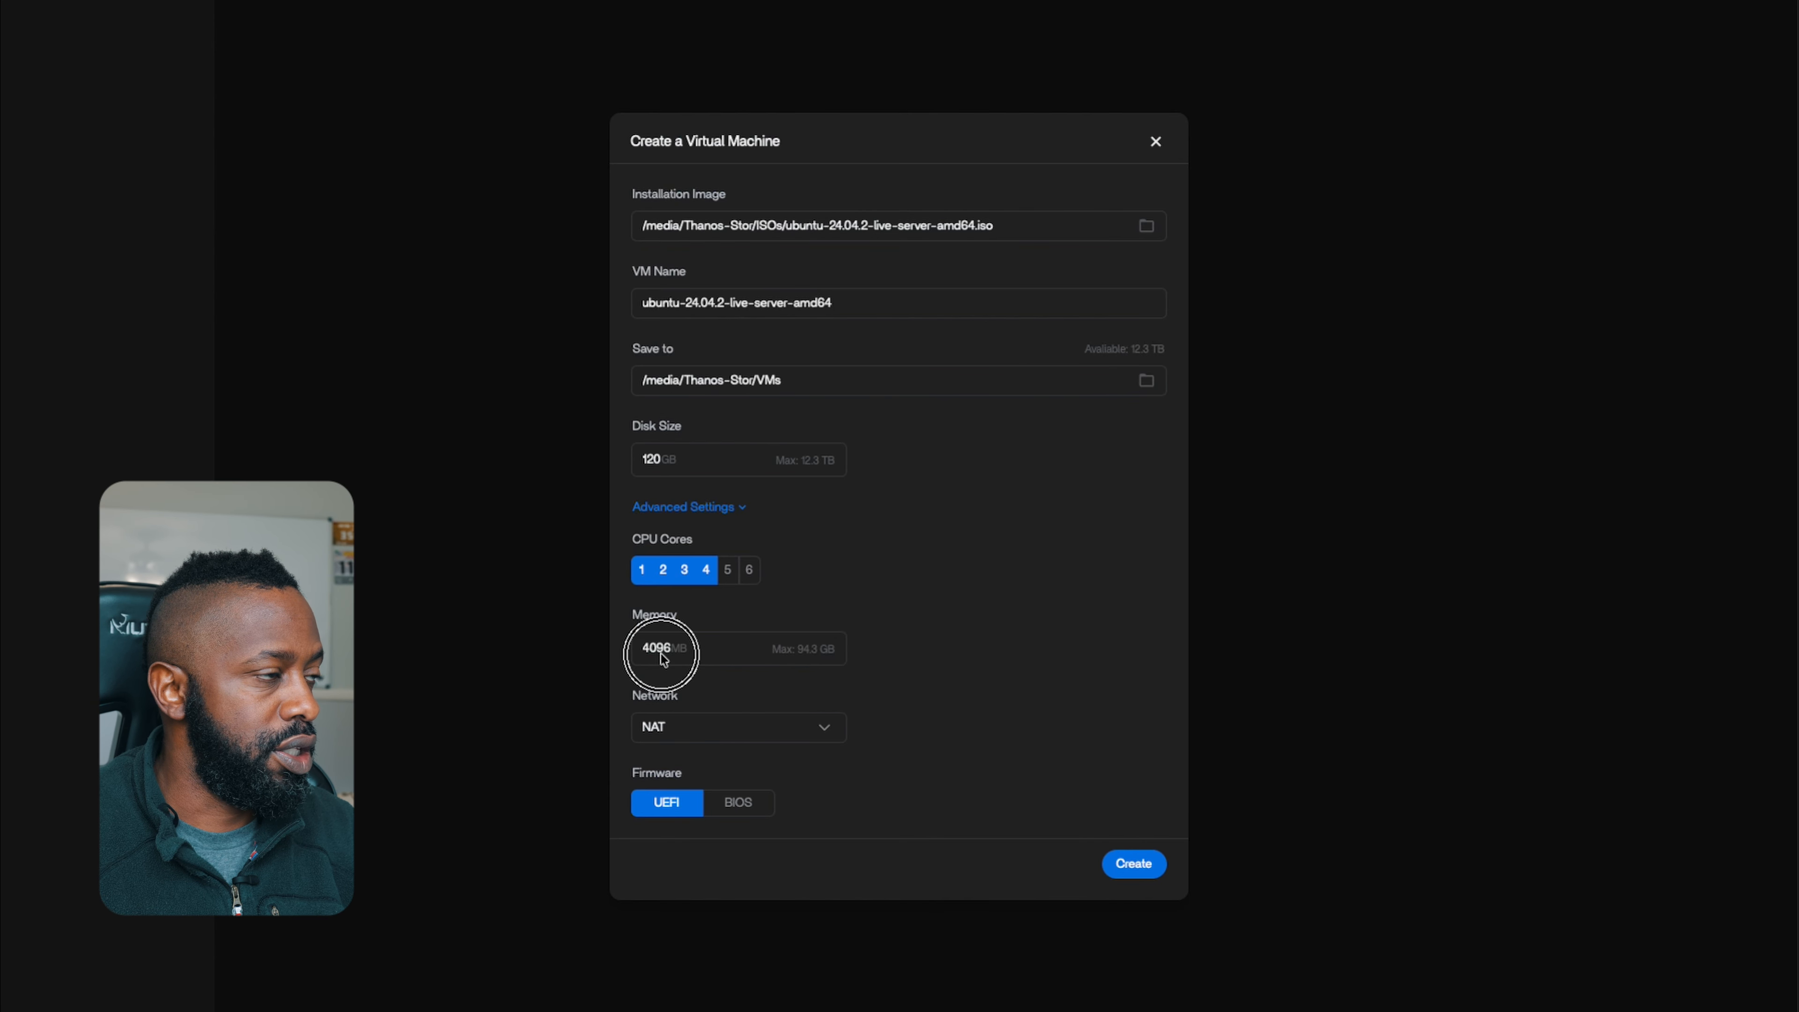
pyautogui.doubleClick(656, 649)
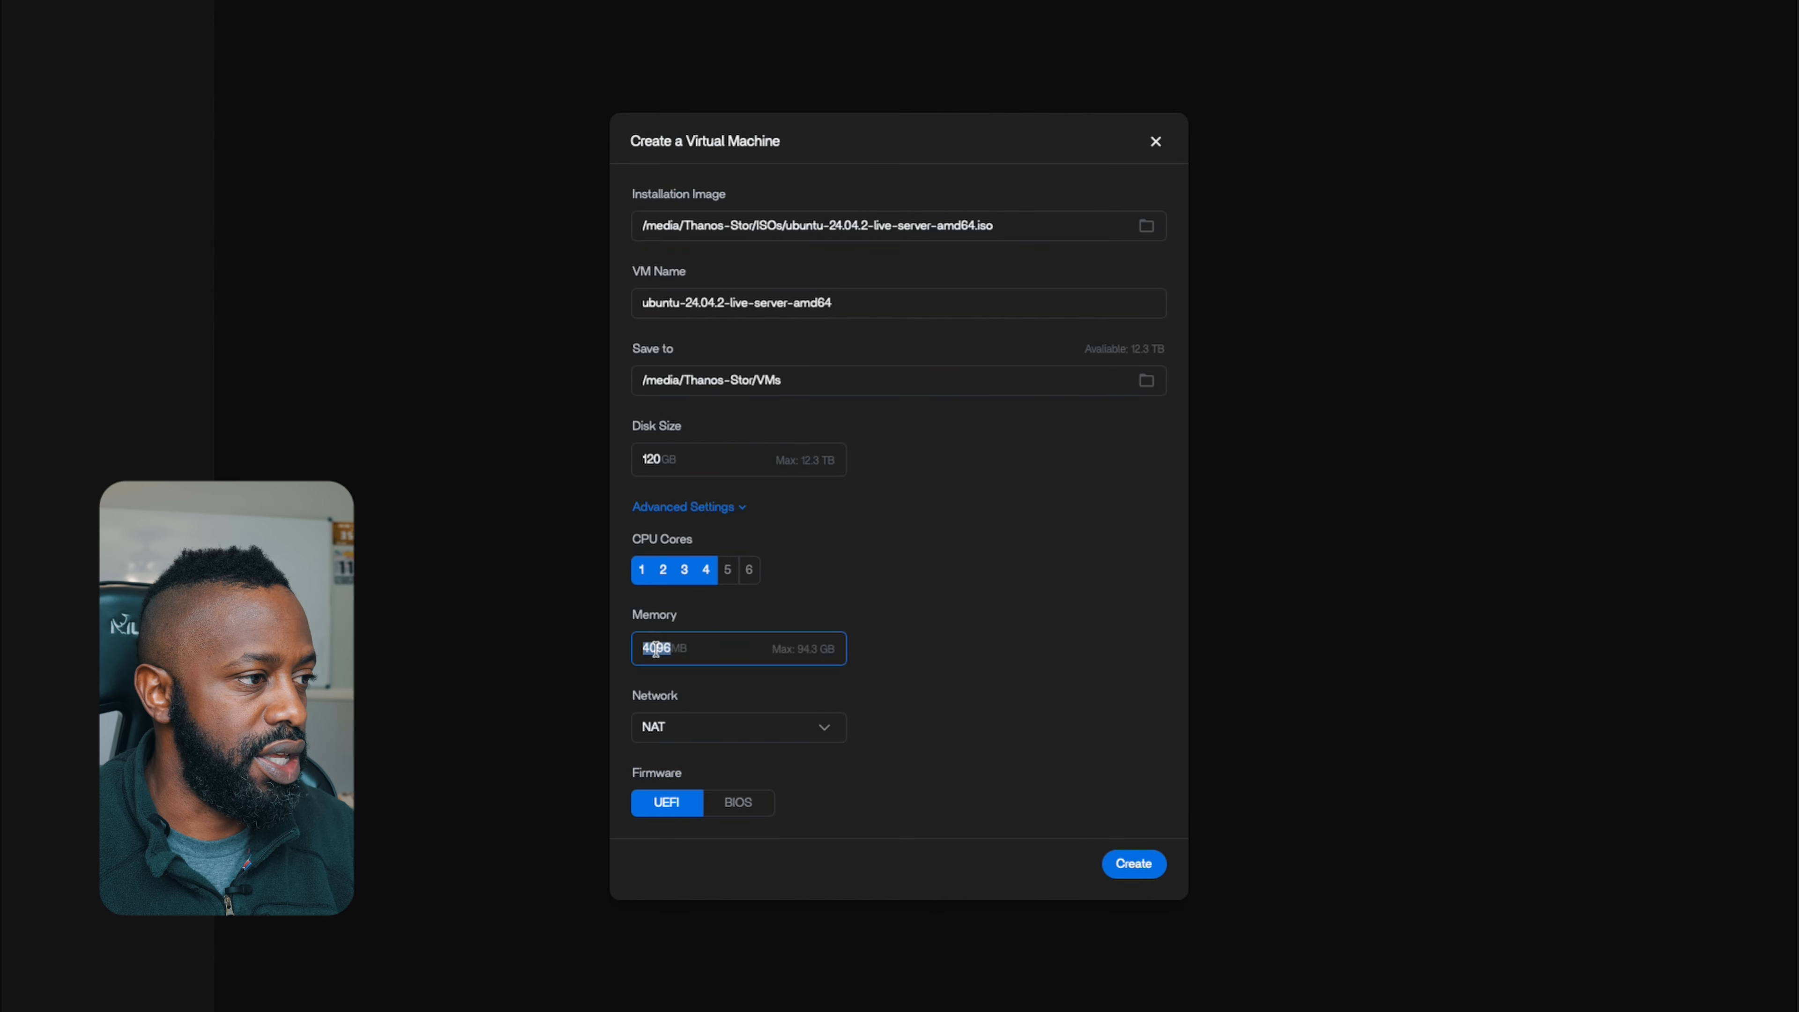
pyautogui.write('16384')
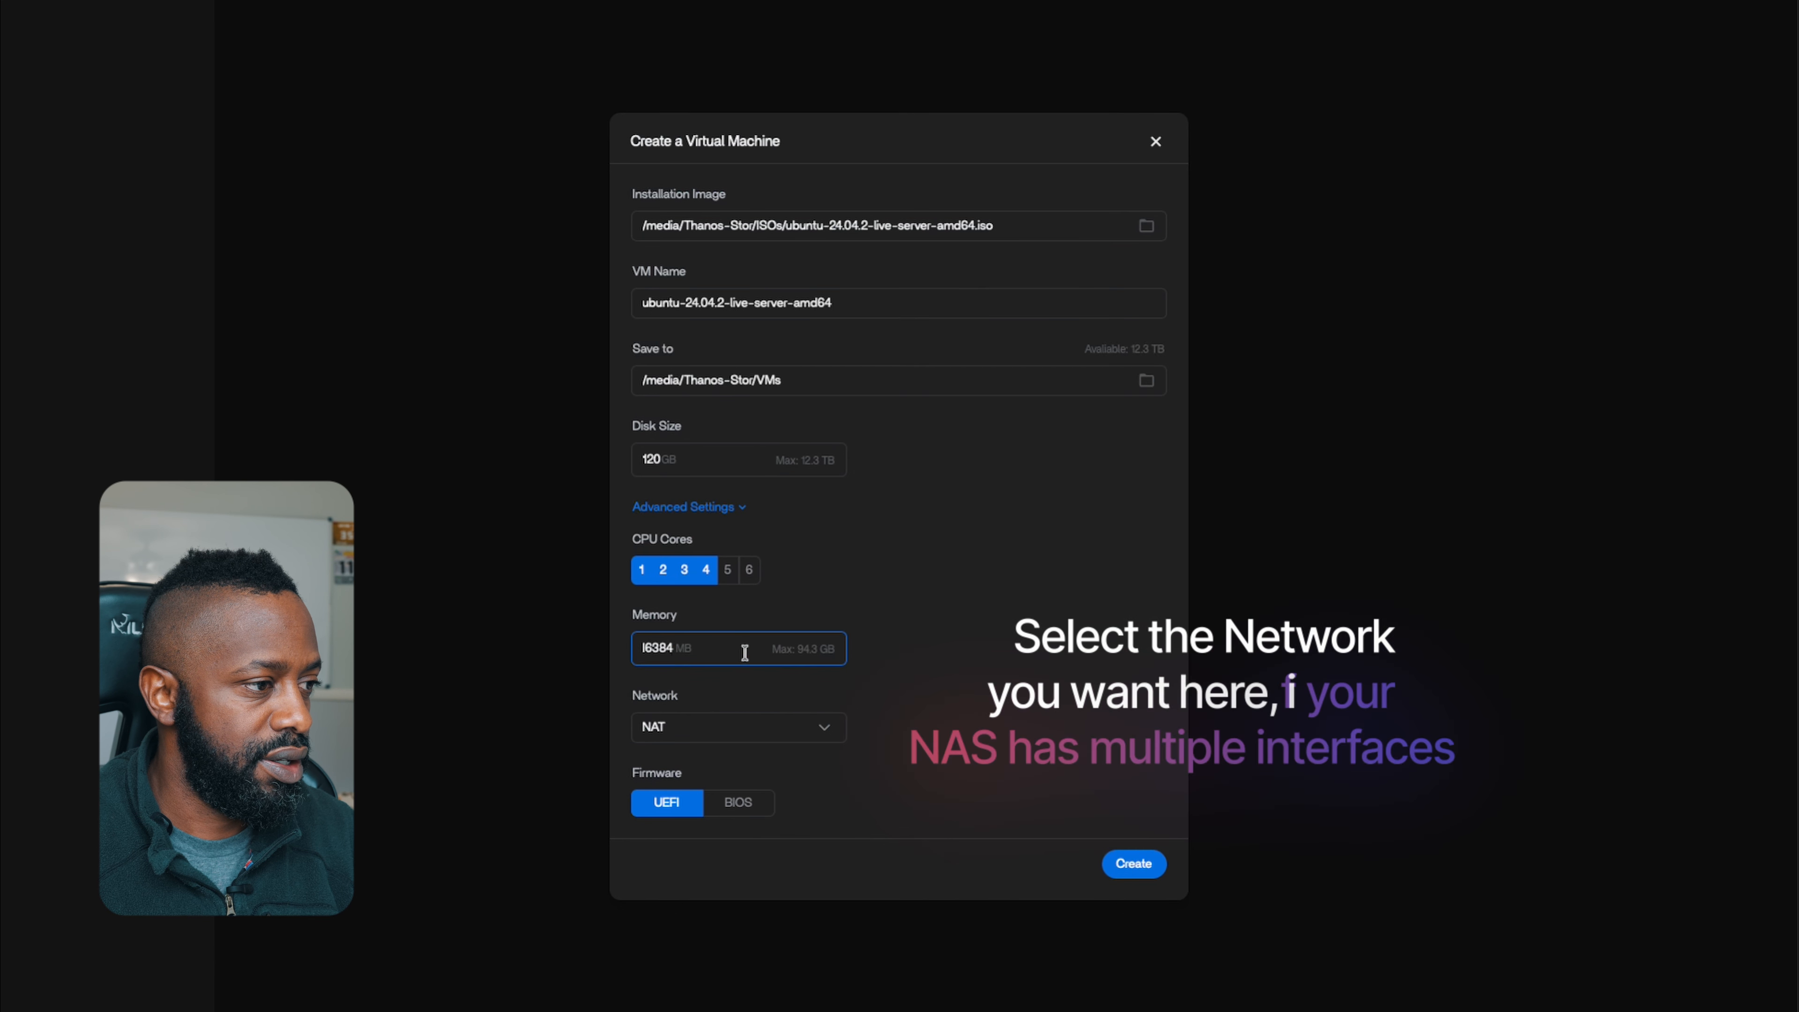
# - Review the available network options, keep NAT selected, and create the virtual machine
pyautogui.click(841, 737)
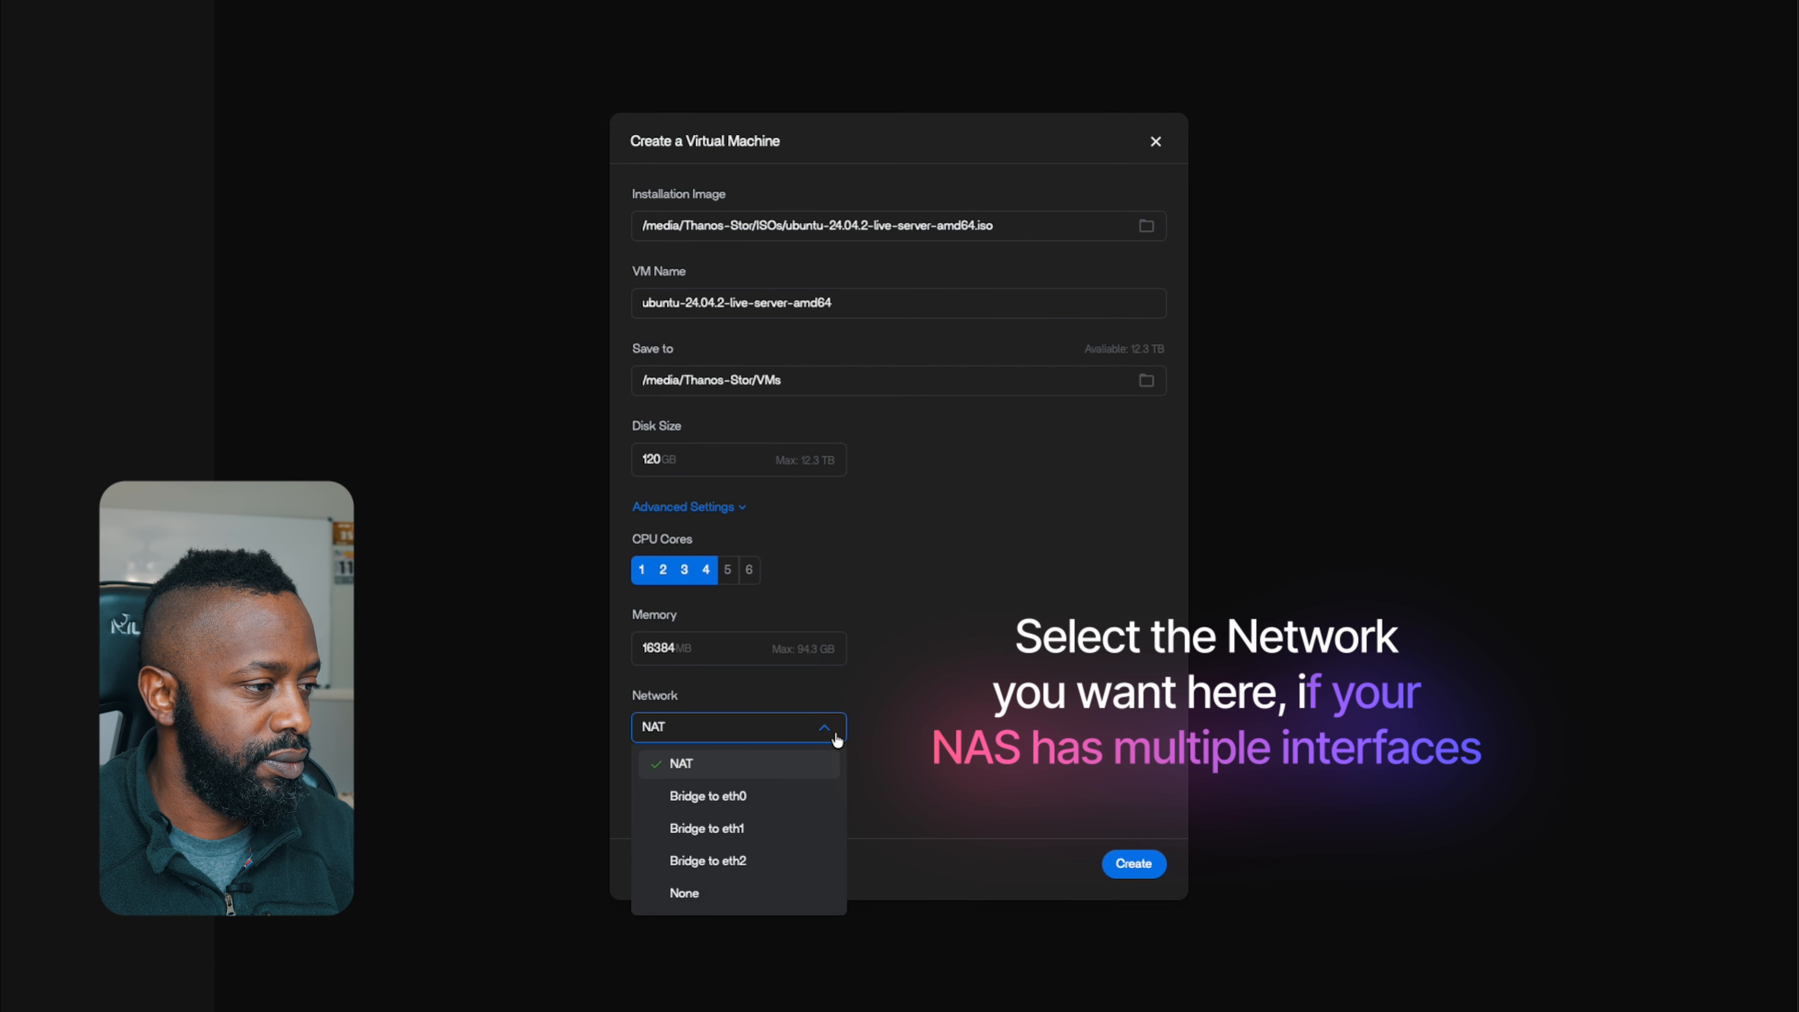
pyautogui.click(838, 740)
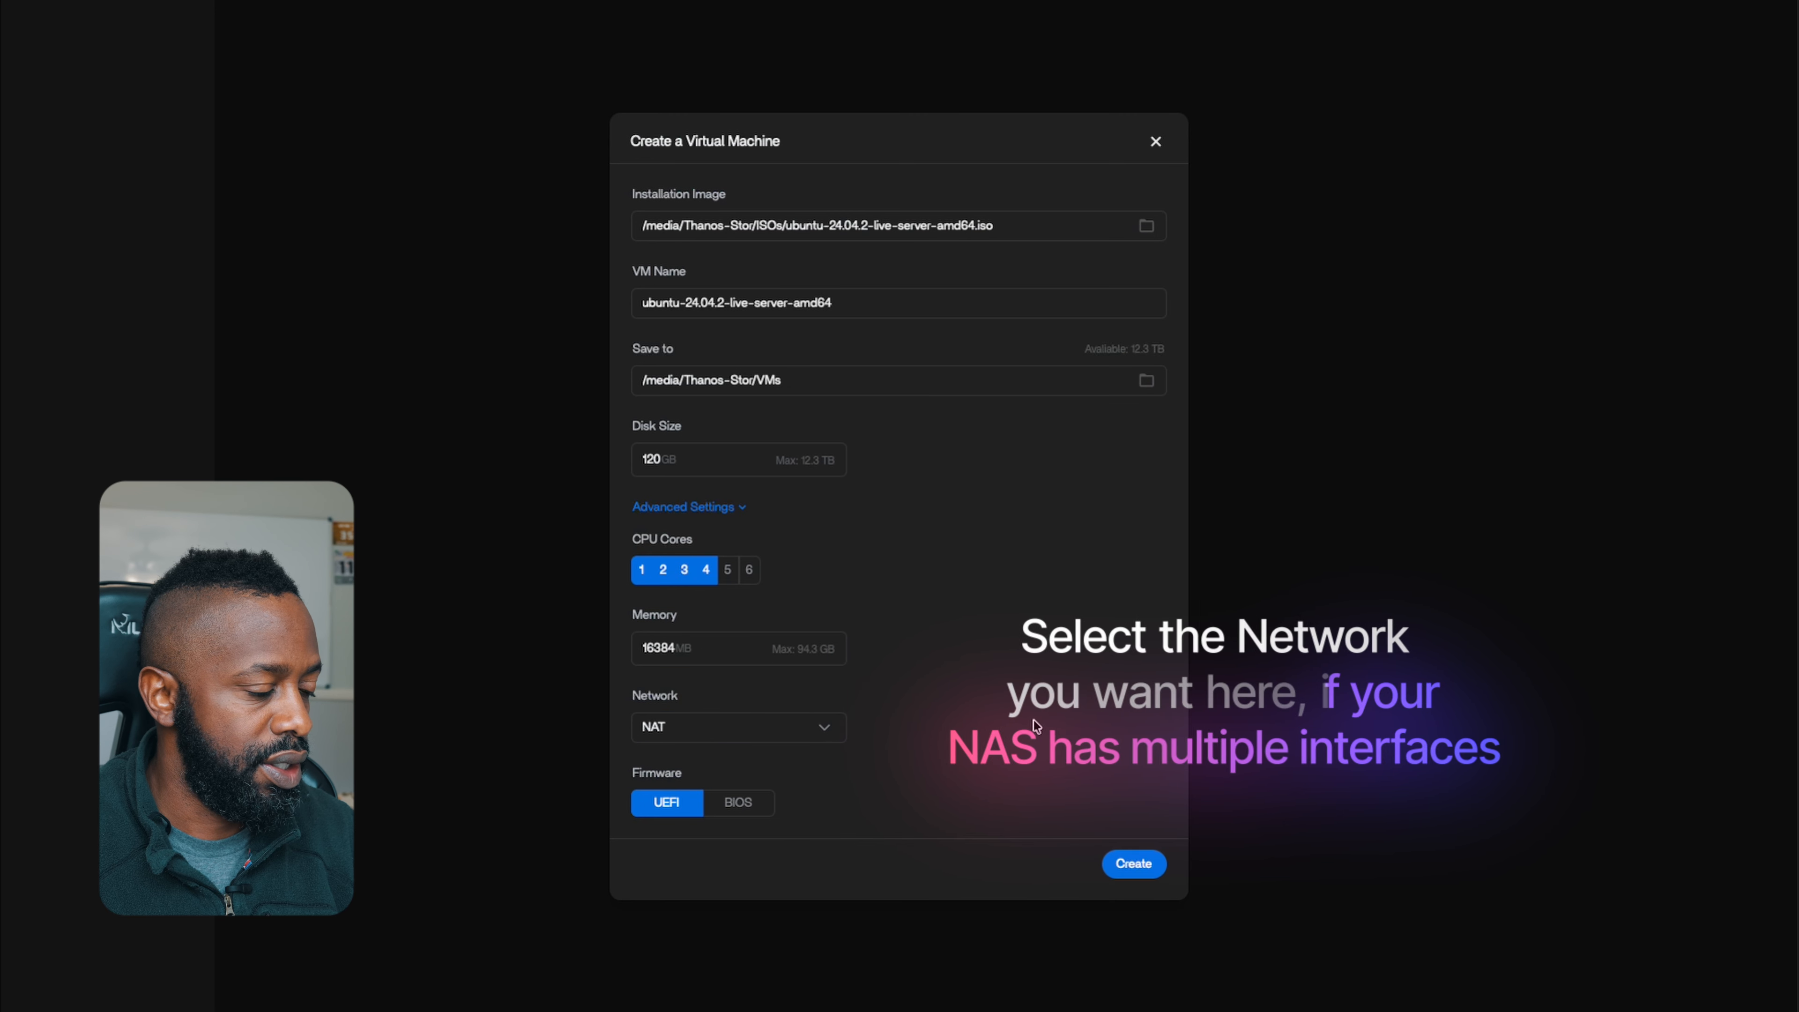
pyautogui.click(843, 730)
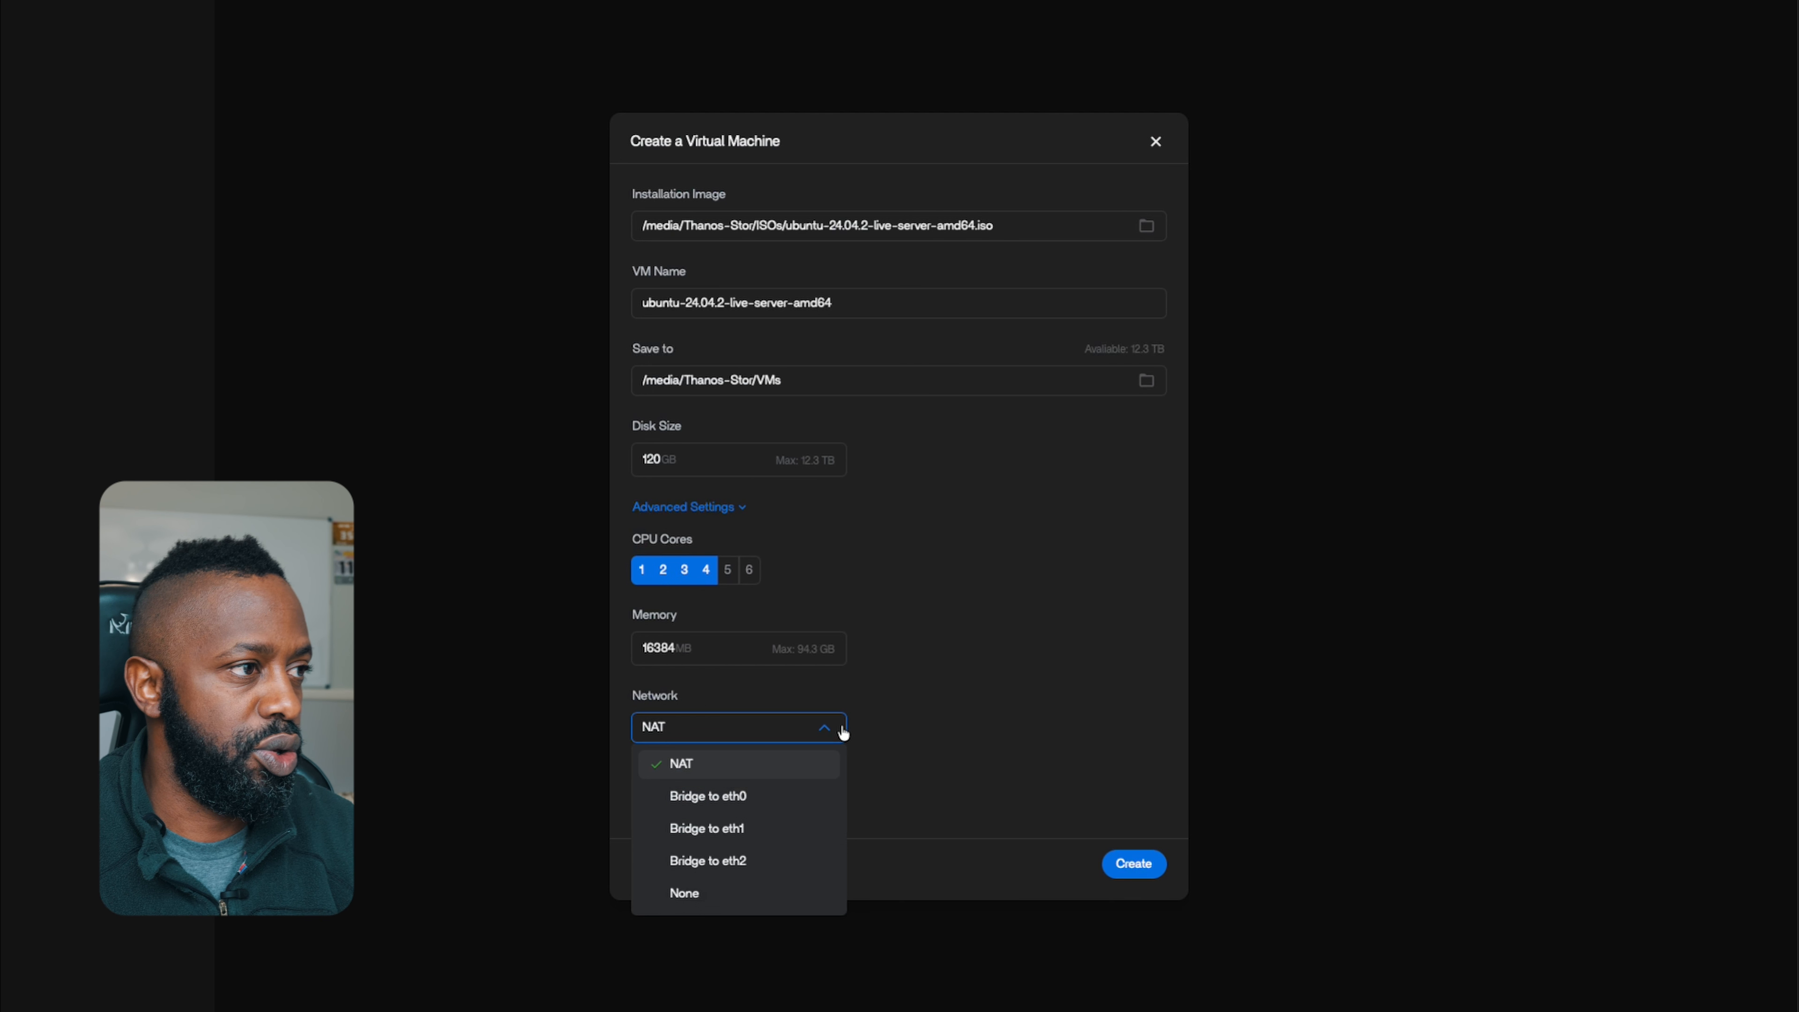
pyautogui.click(1016, 709)
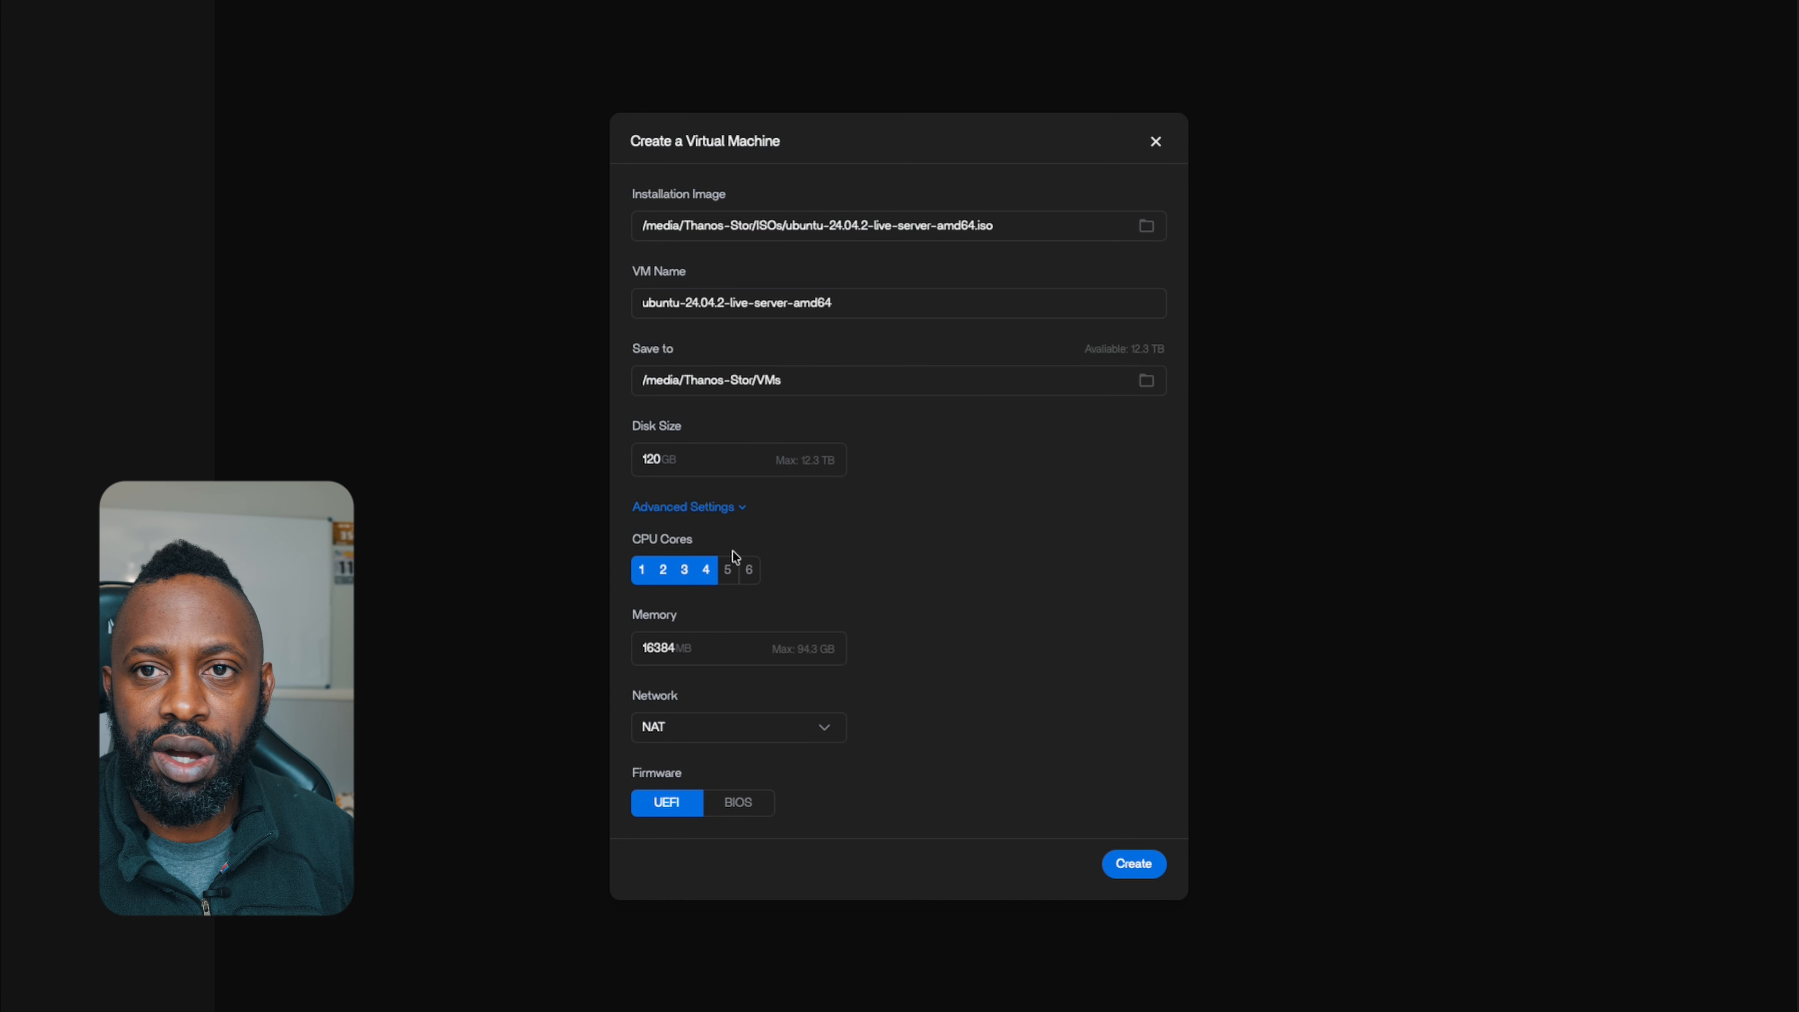
pyautogui.click(671, 644)
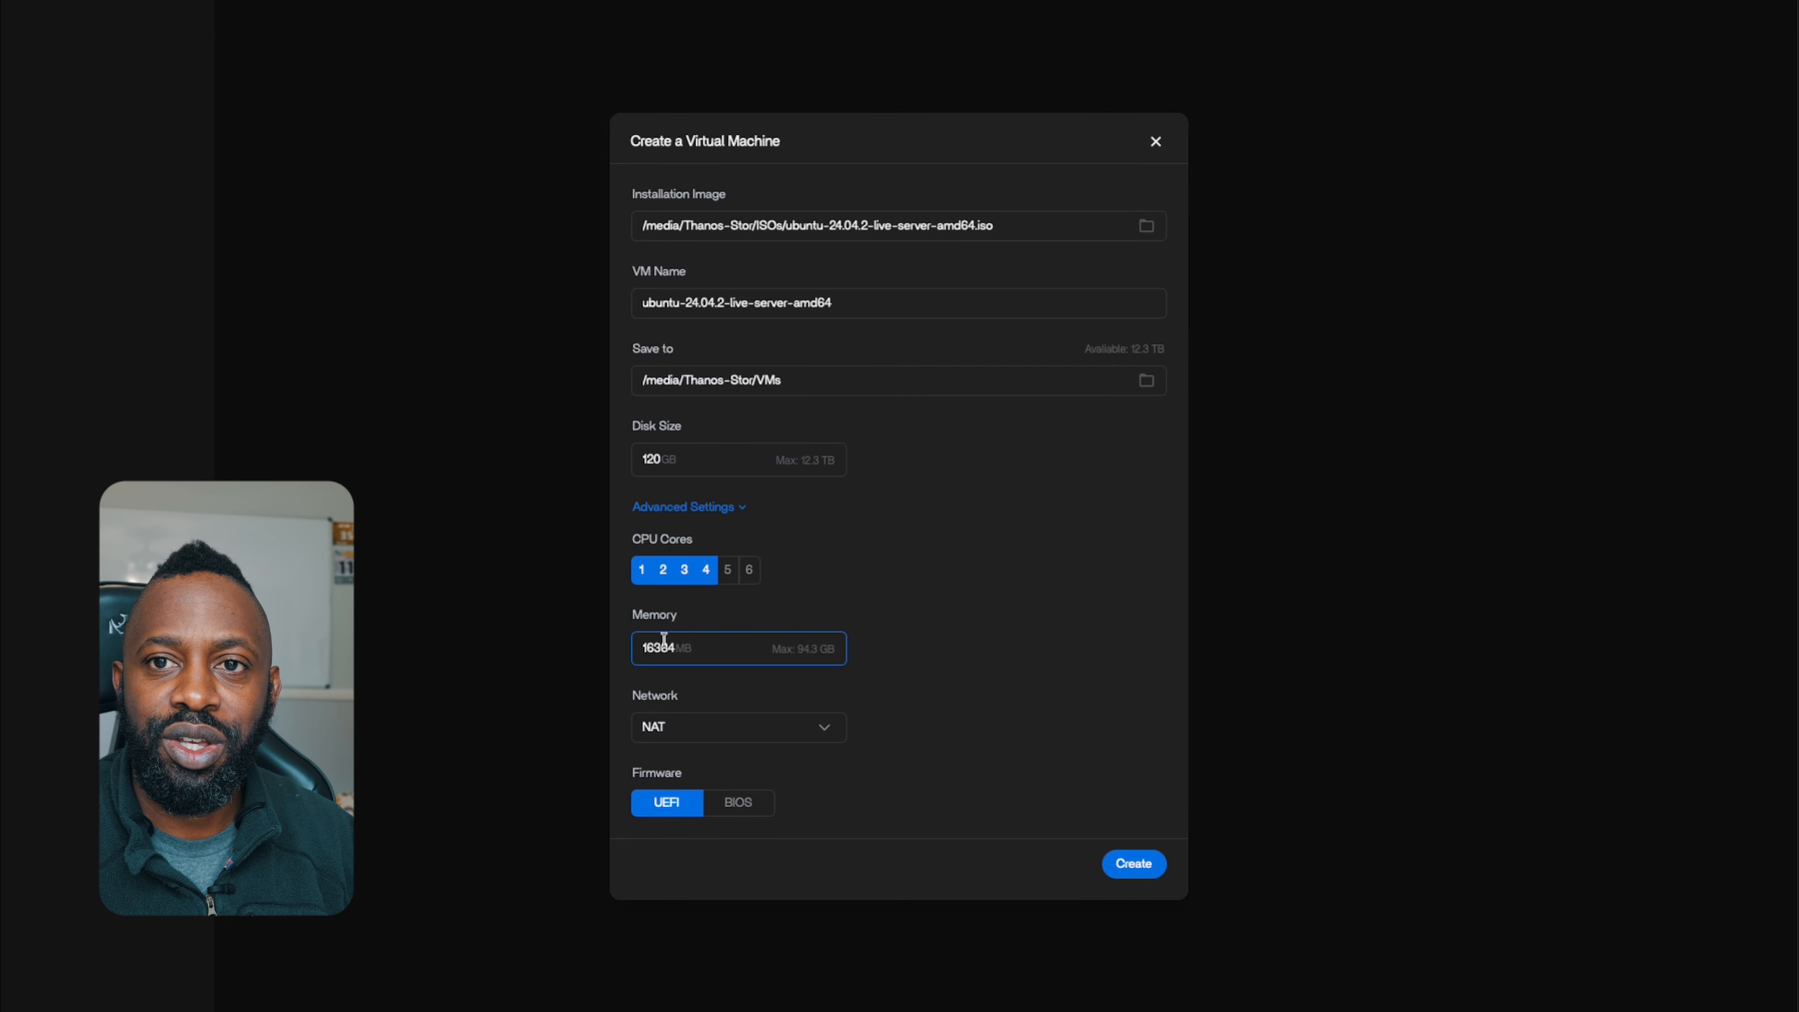
pyautogui.click(1142, 864)
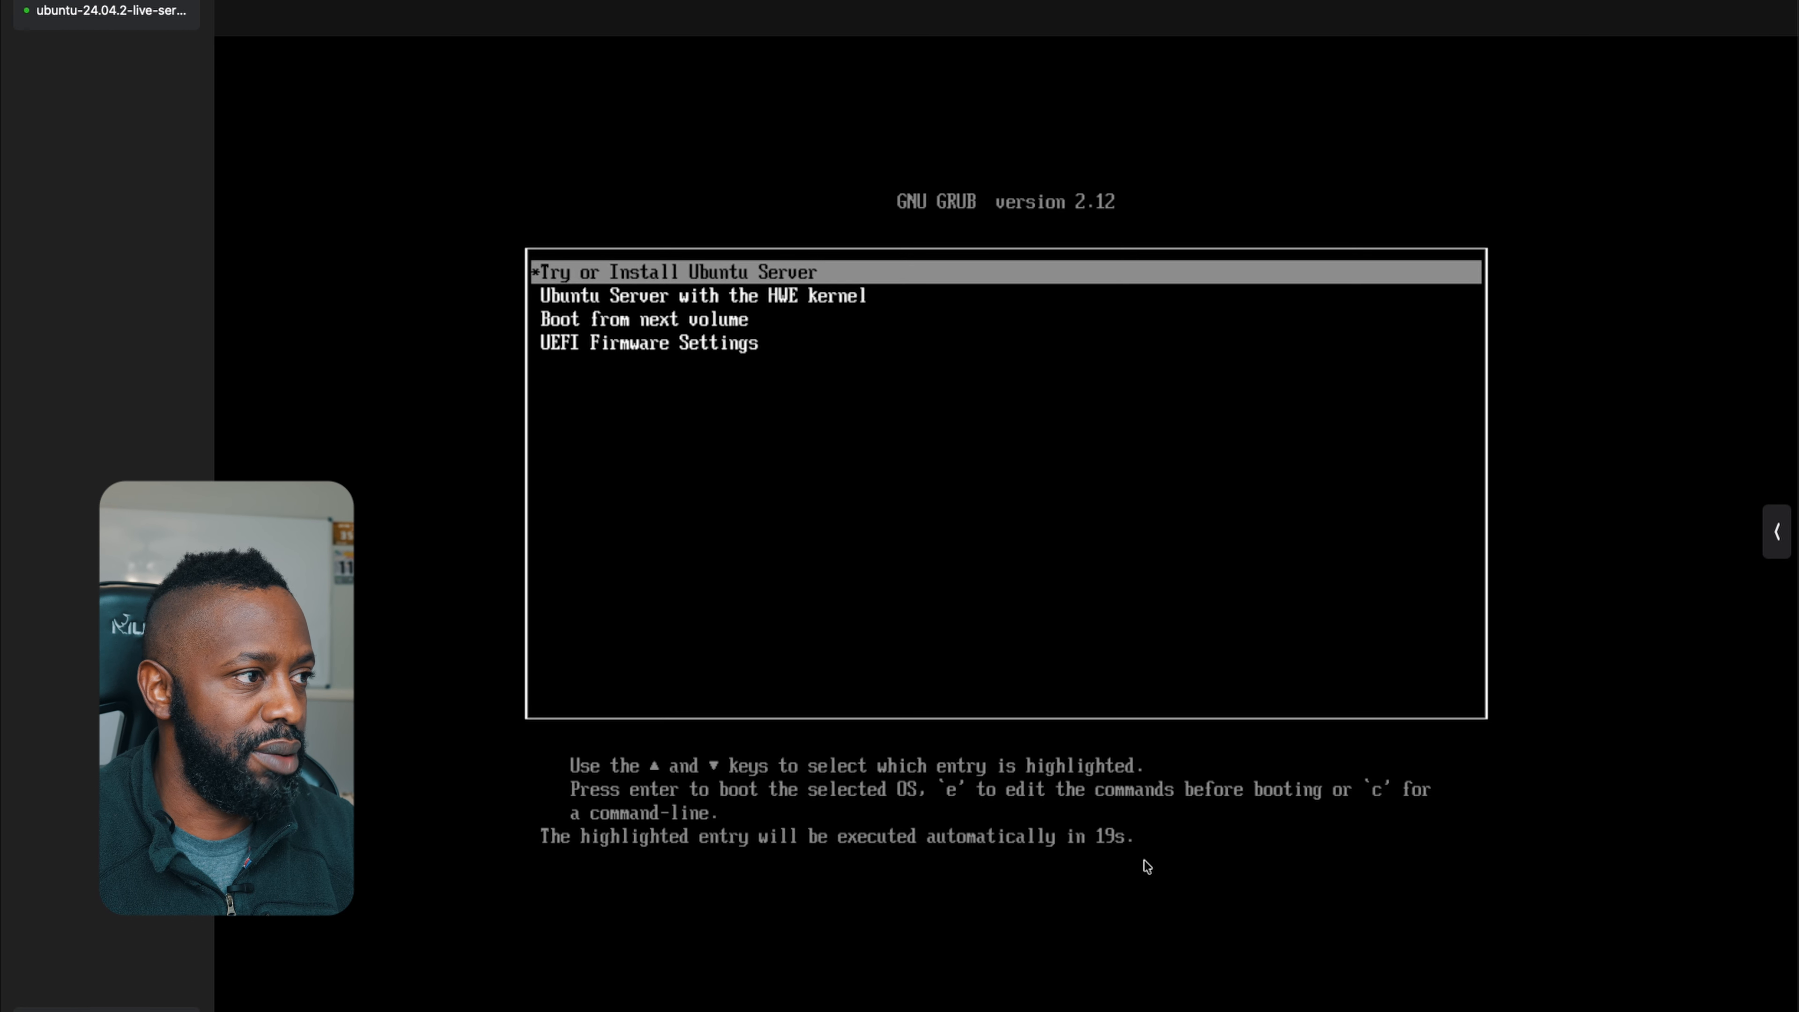
# - Boot Try or Install Ubuntu Server and accept the installer's network configuration
pyautogui.press('Return')
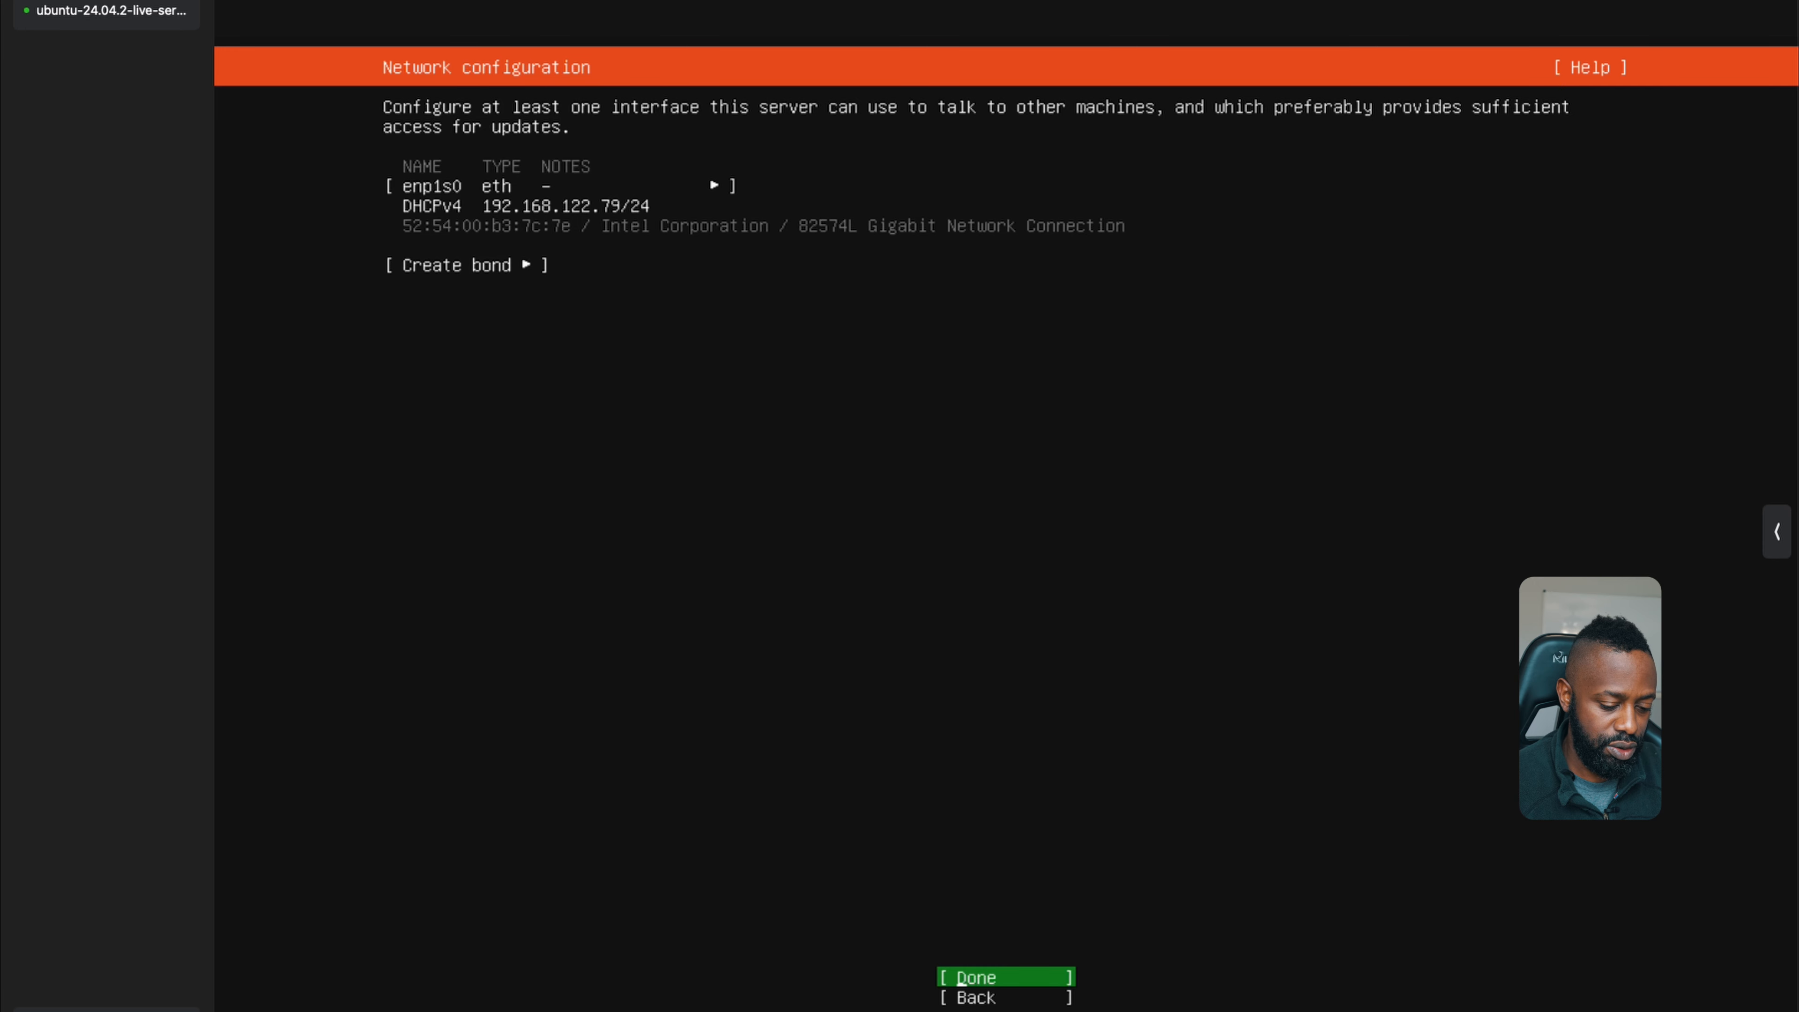
pyautogui.press('Return')
pyautogui.press('Return')
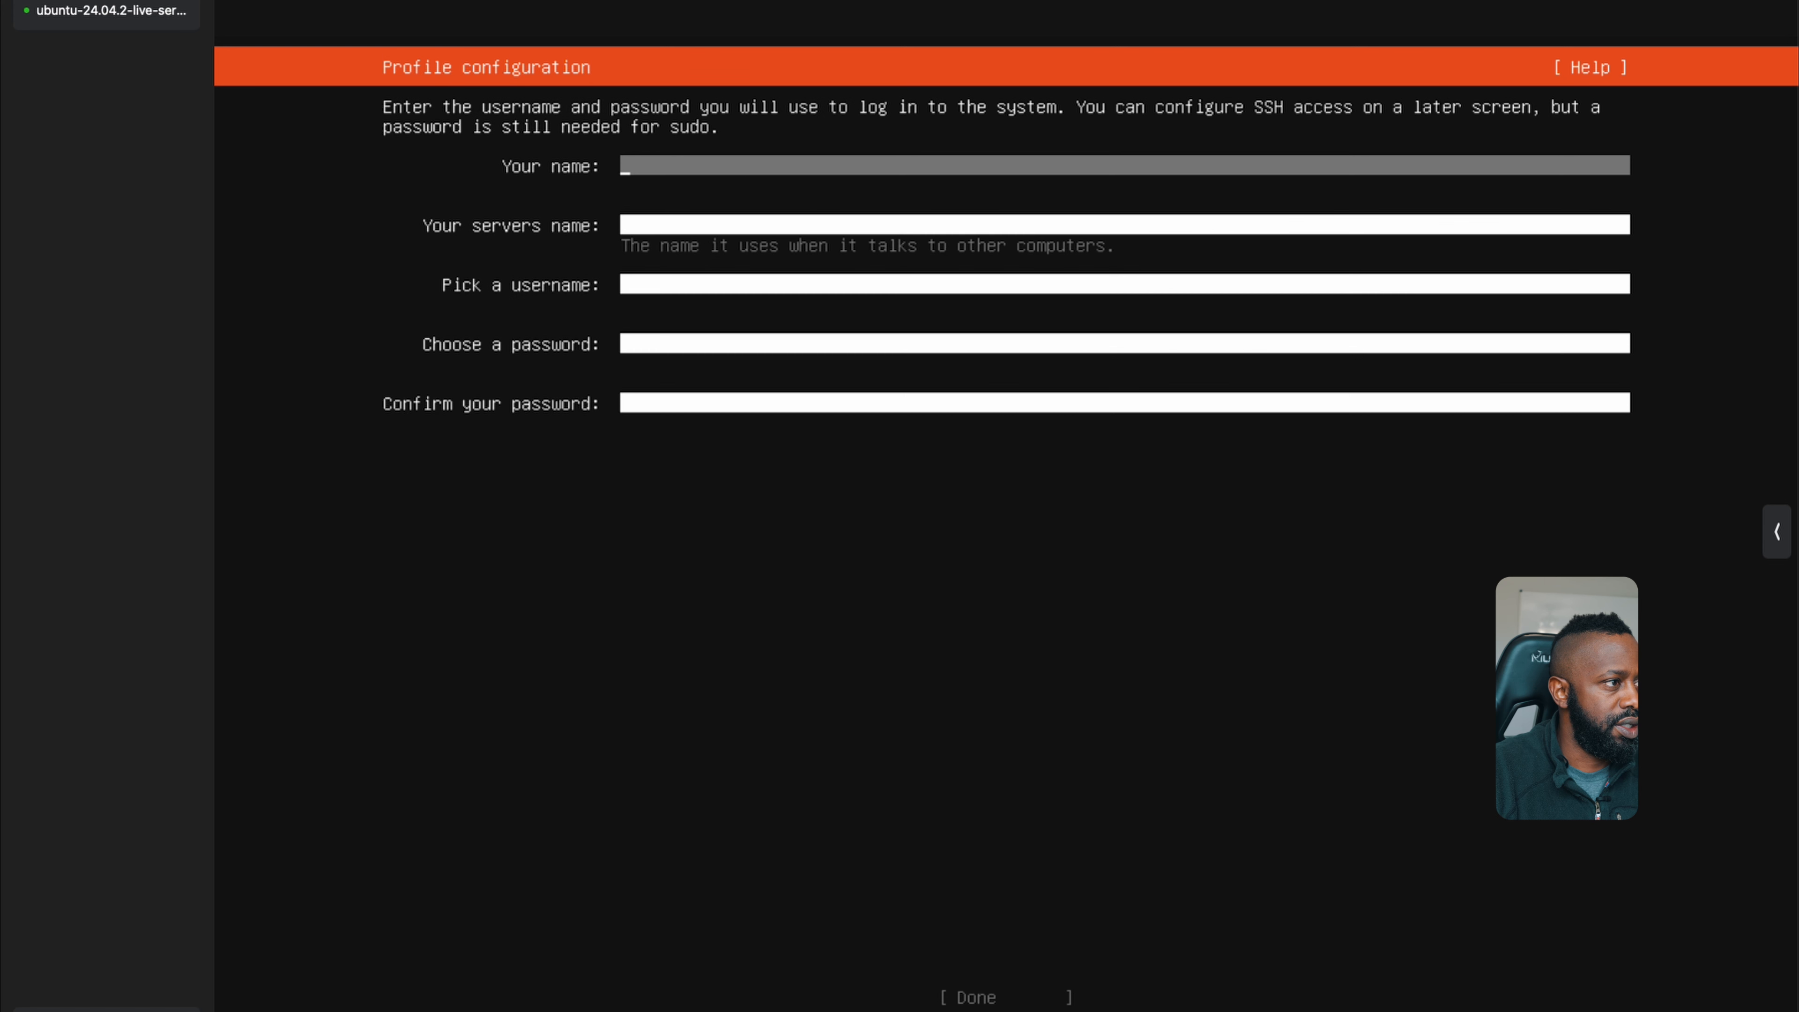
# - Enter testbench as the name in the Ubuntu installer's profile configuration
pyautogui.write('t')
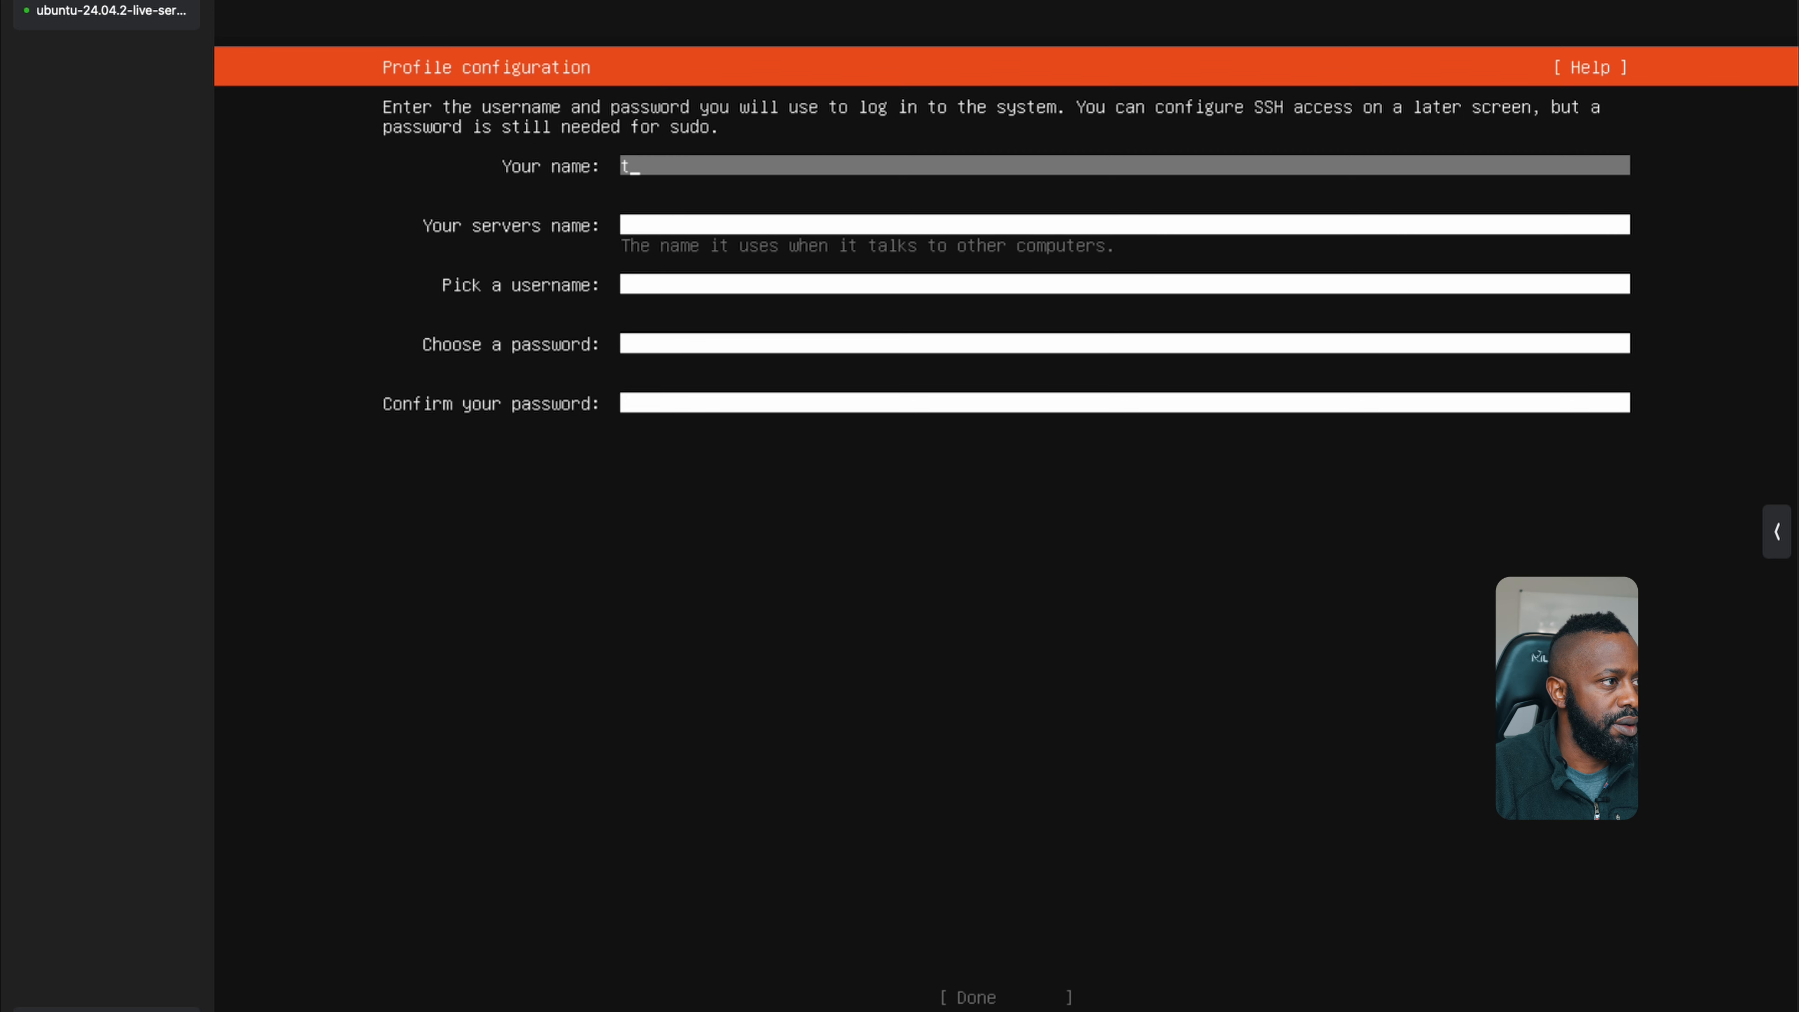
pyautogui.write('estmaster')
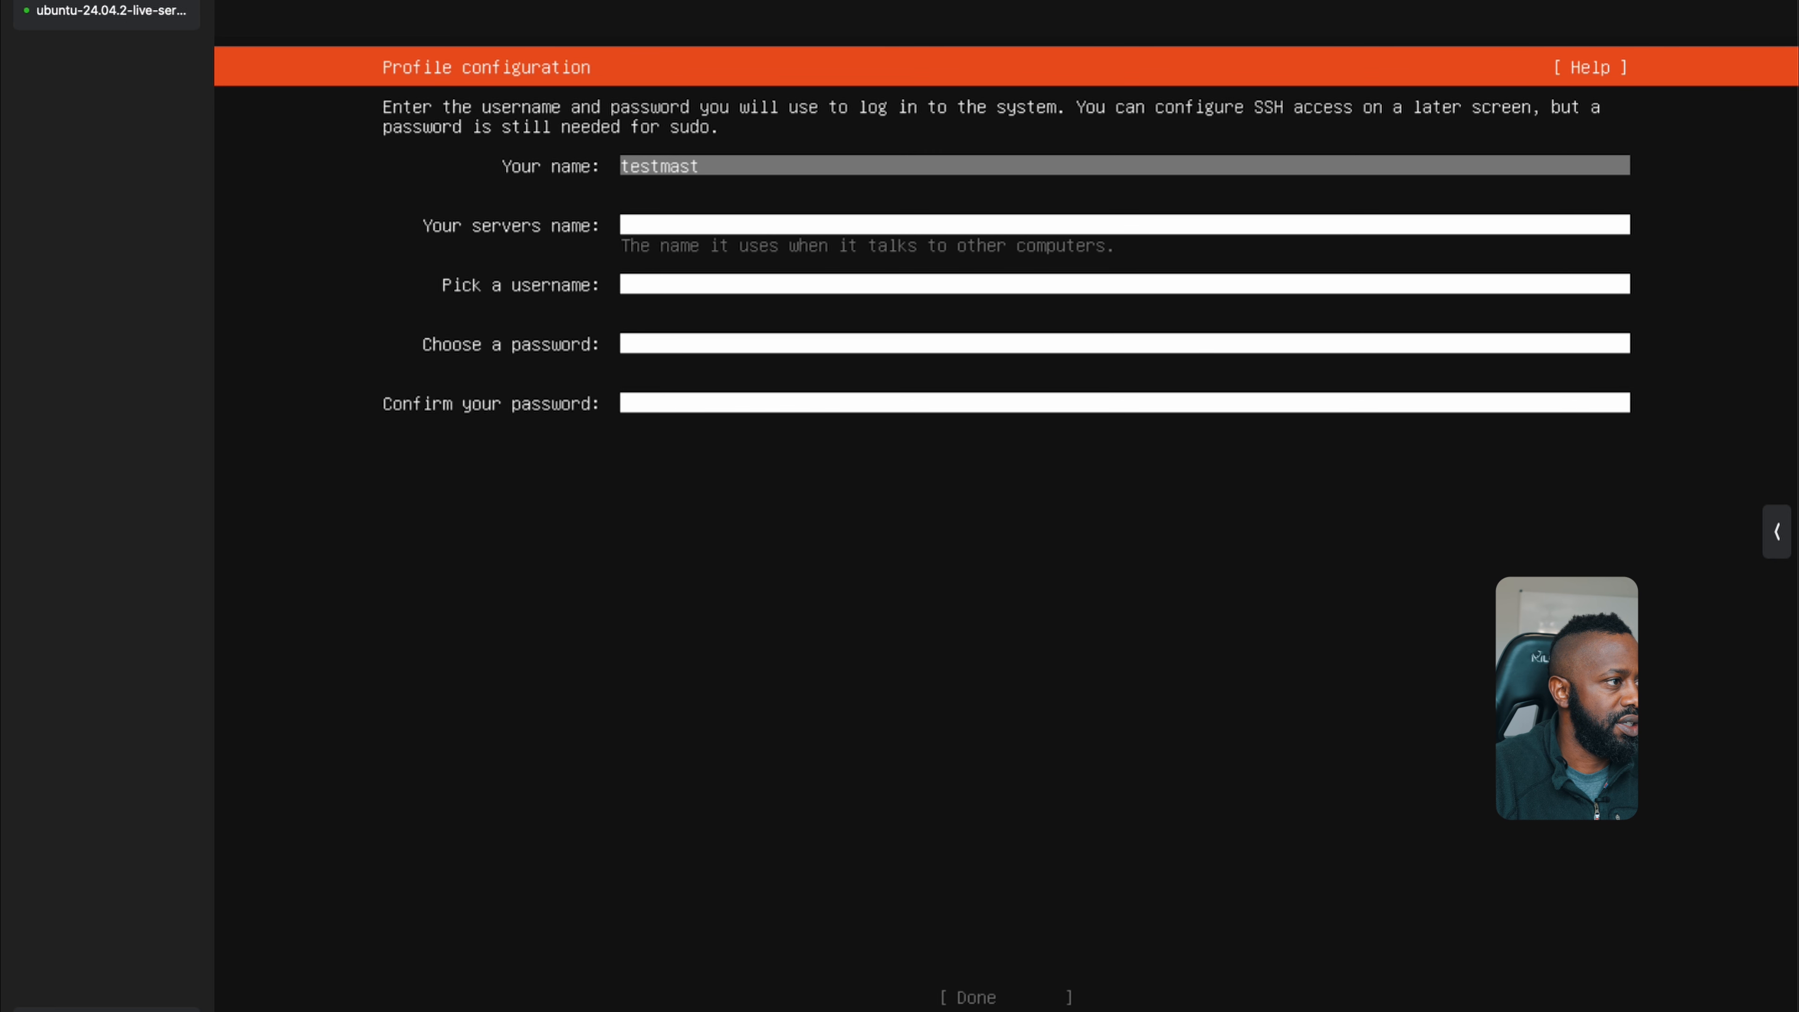
pyautogui.press('BackSpace')
pyautogui.press('BackSpace')
pyautogui.press('BackSpace')
pyautogui.press('BackSpace')
pyautogui.press('BackSpace')
pyautogui.press('BackSpace')
pyautogui.write('bend')
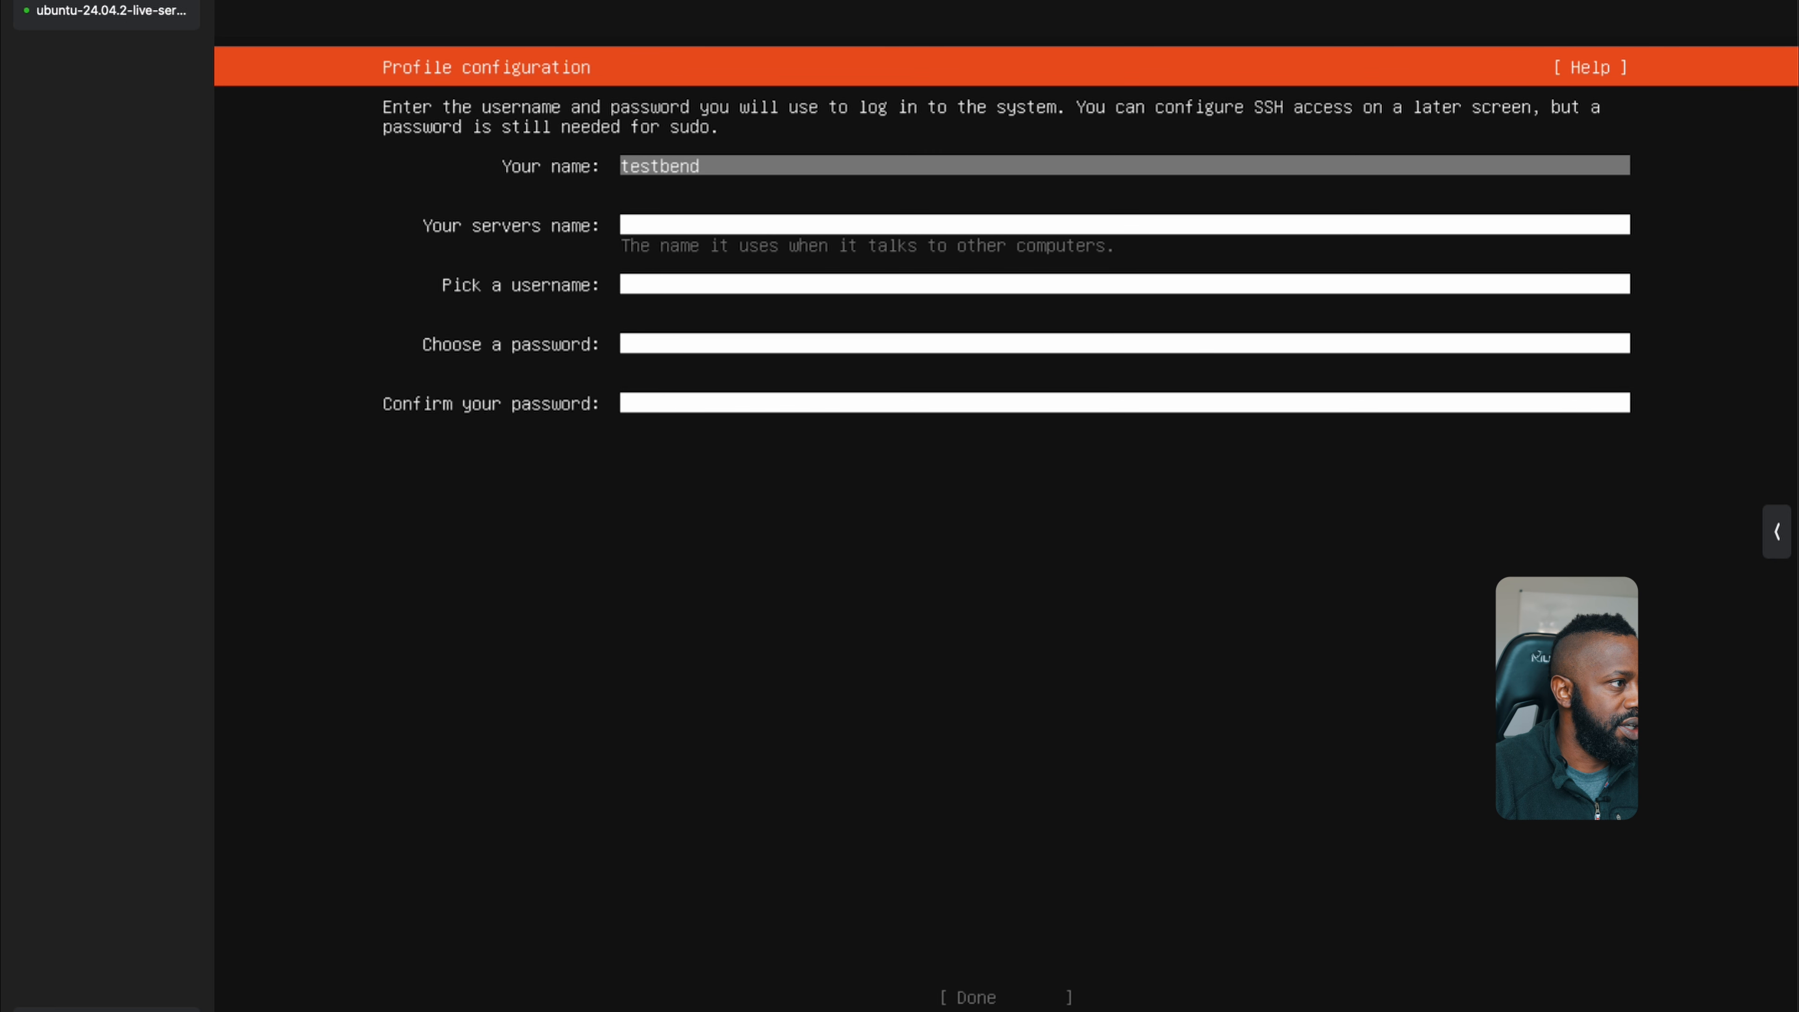
pyautogui.press('BackSpace')
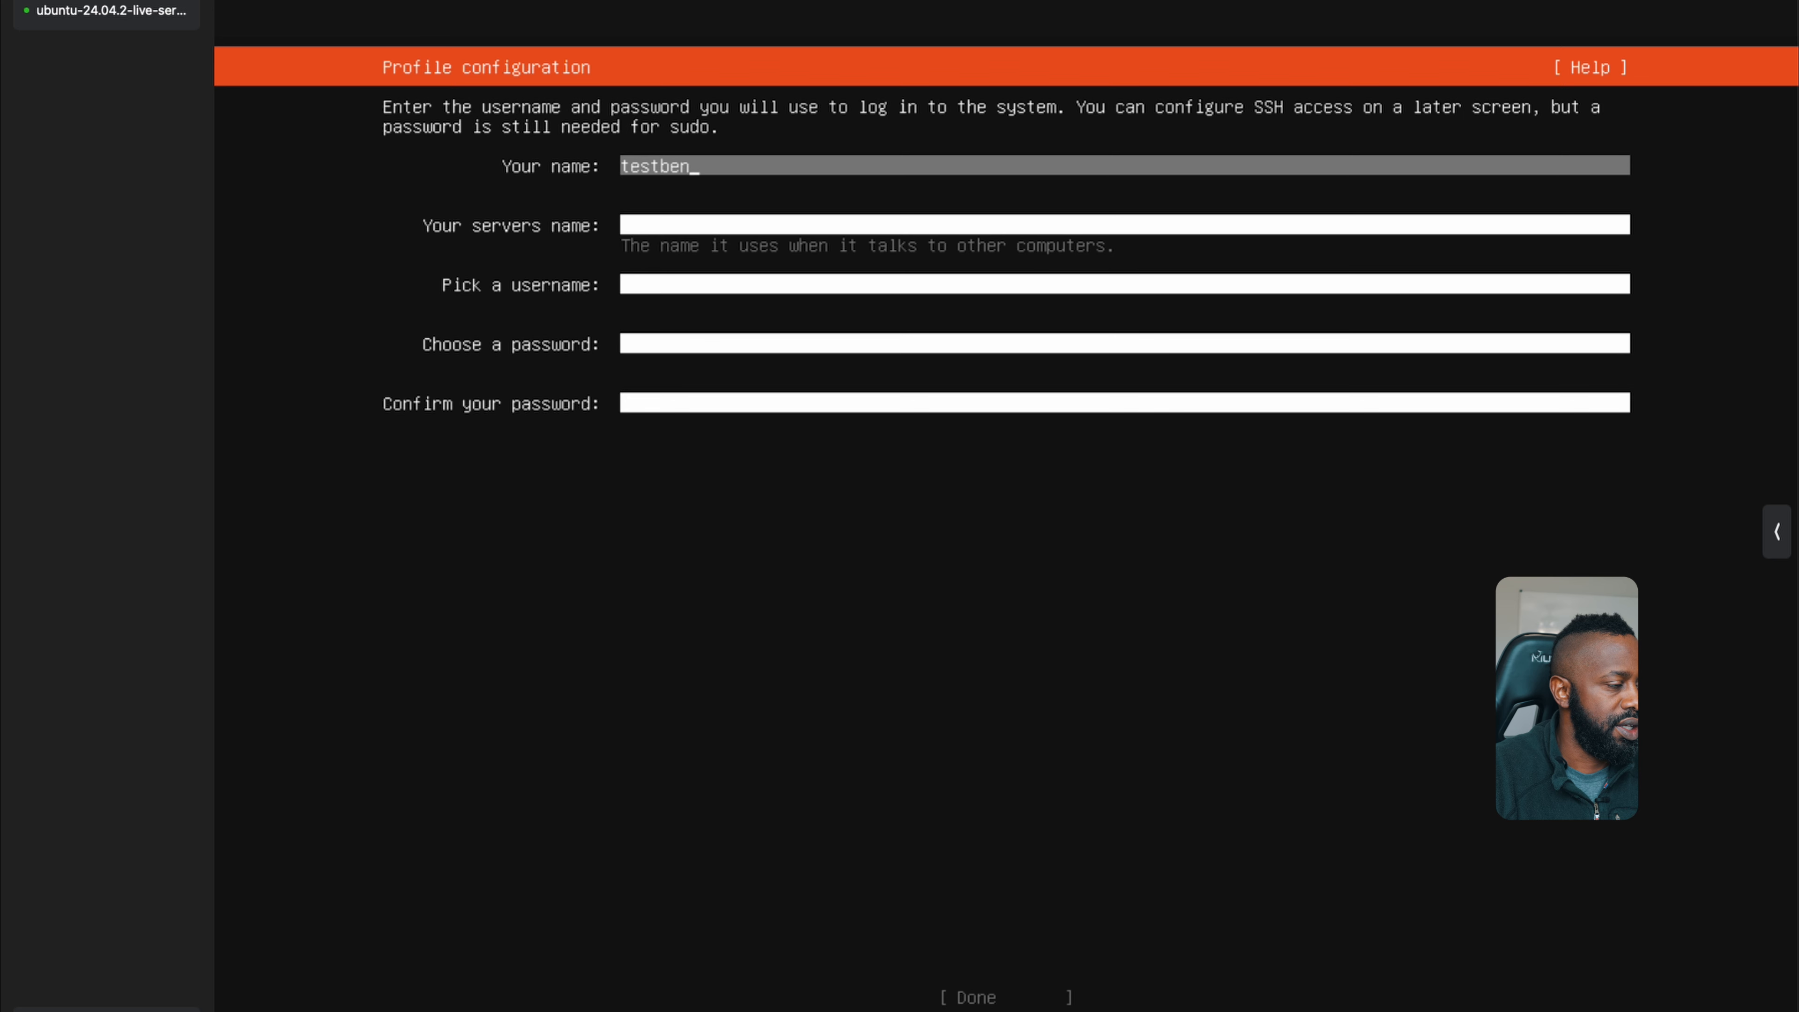
pyautogui.write('ch')
pyautogui.press('Tab')
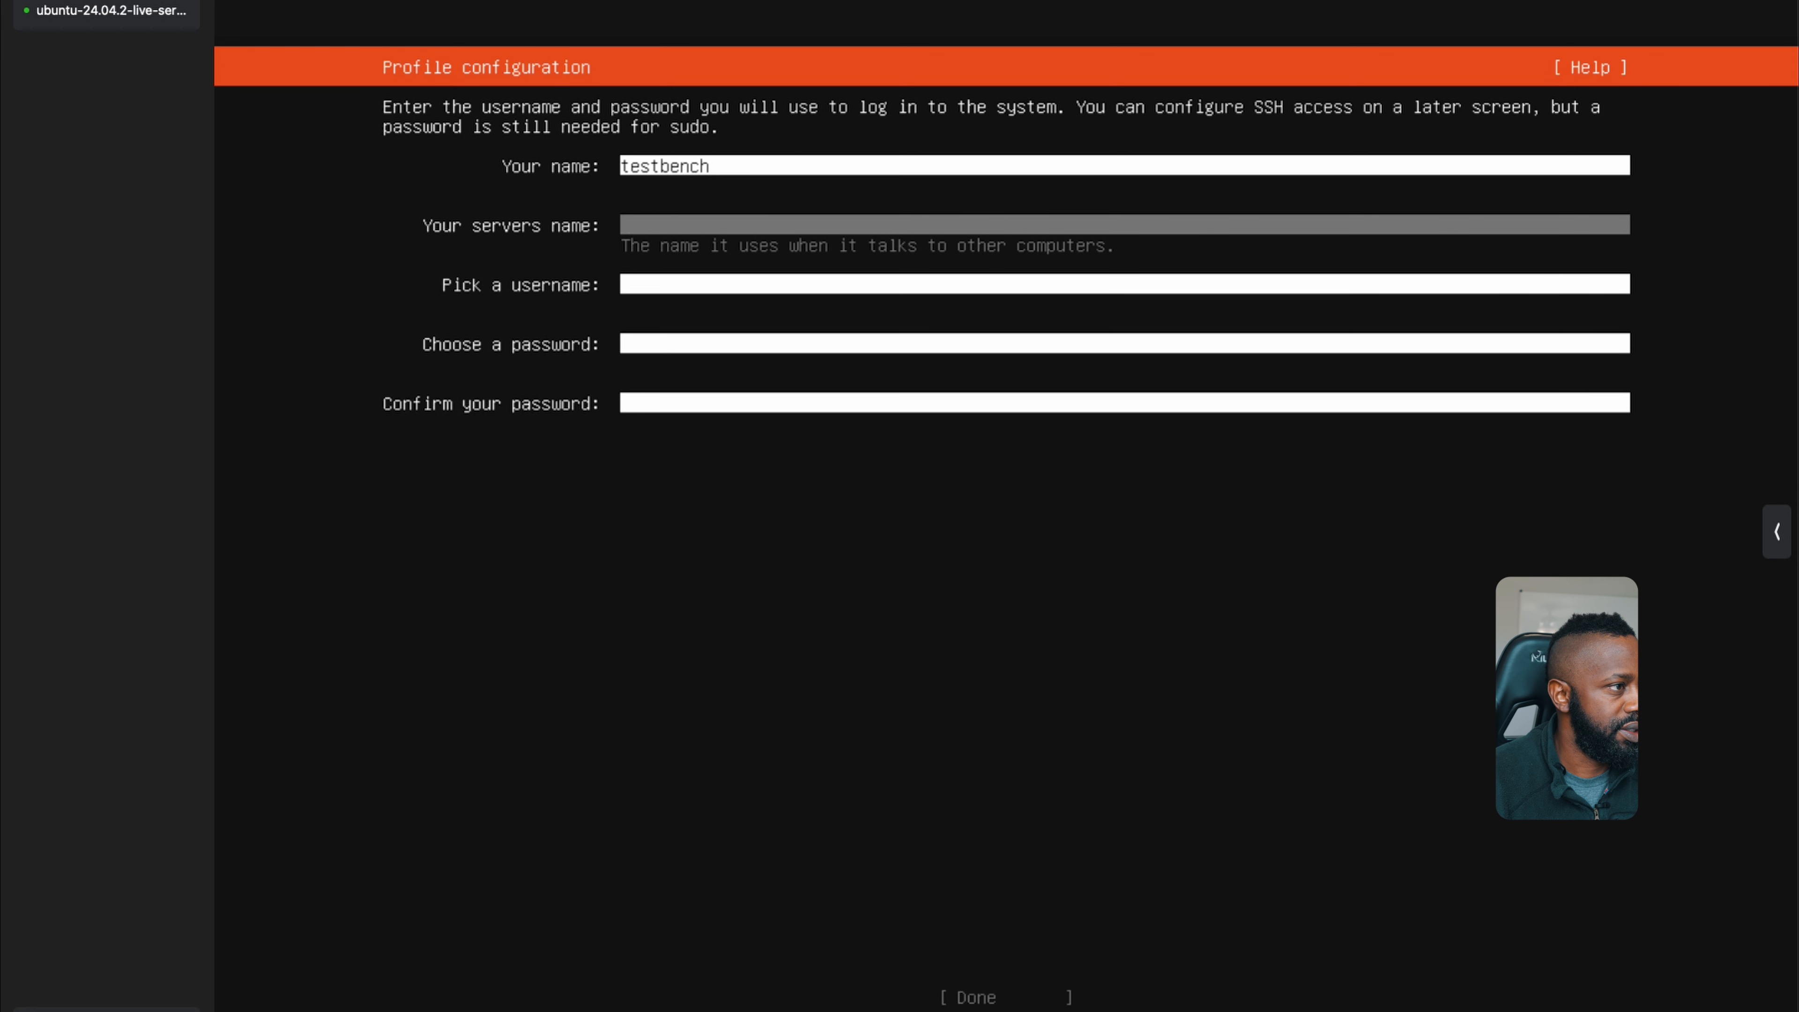
# - Set the server's name to kasm-srv01 and the username to testbench
pyautogui.write('kasm-srv01')
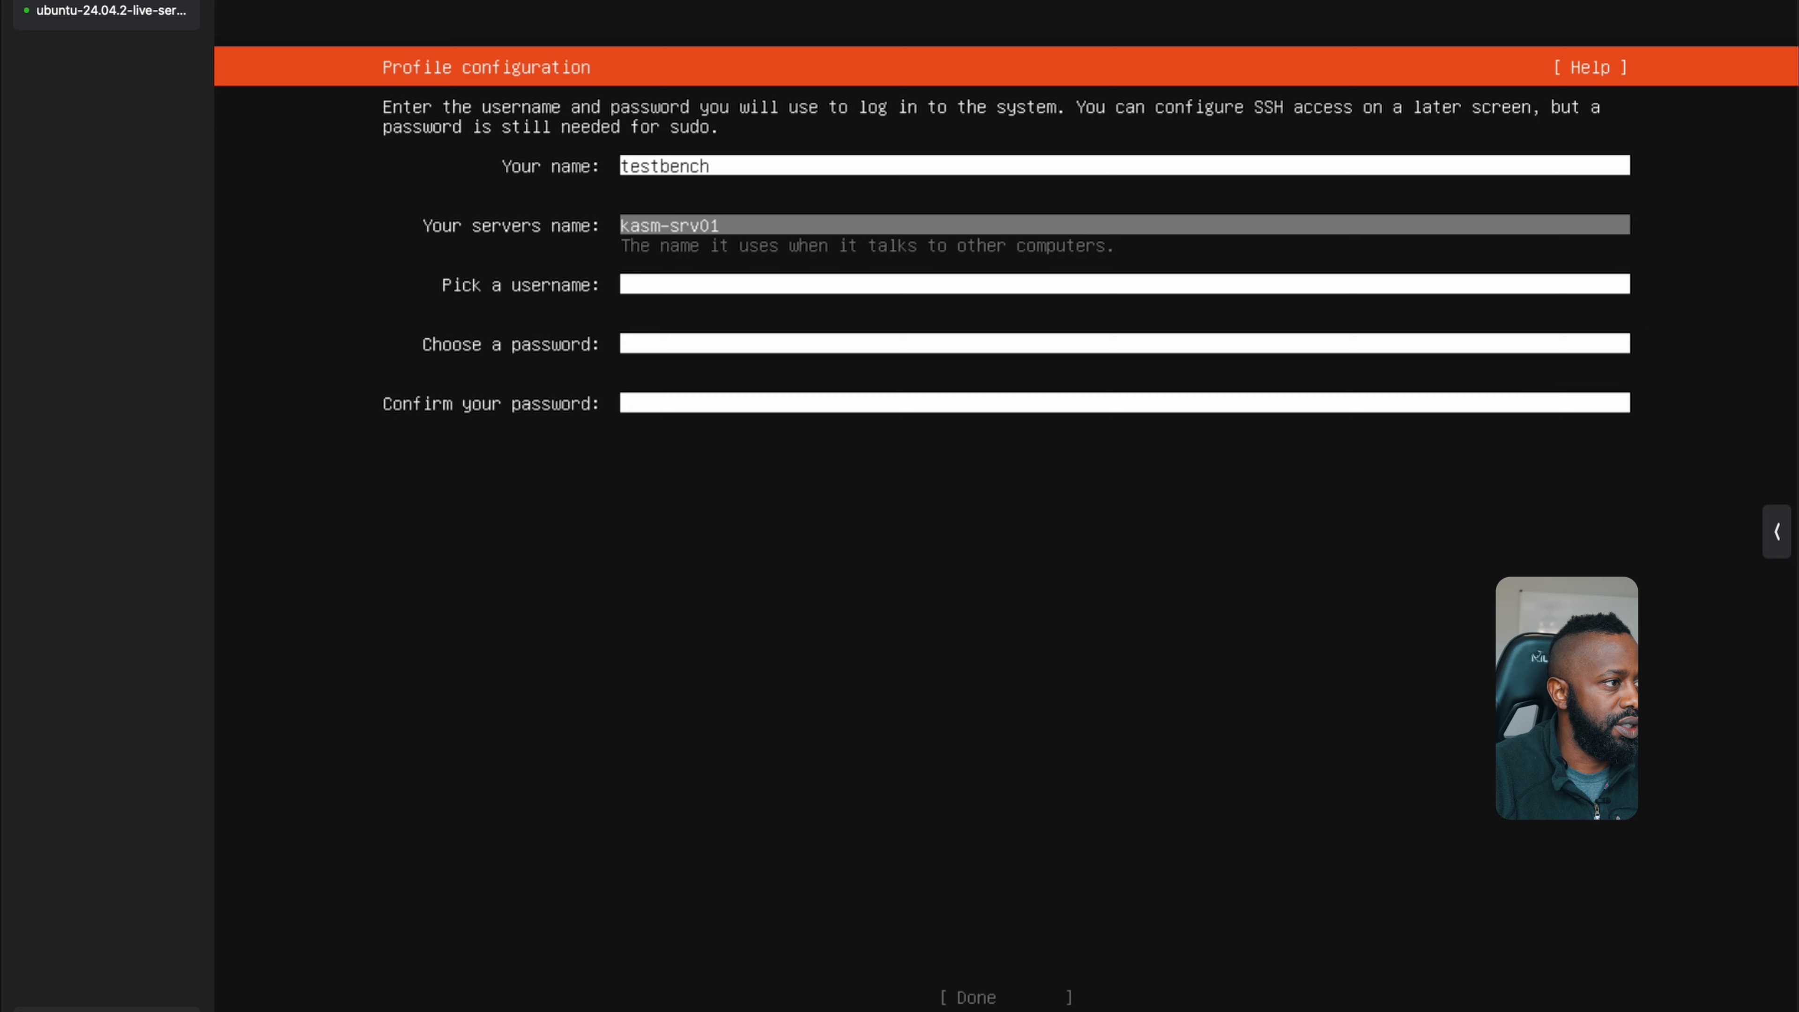
pyautogui.press('Tab')
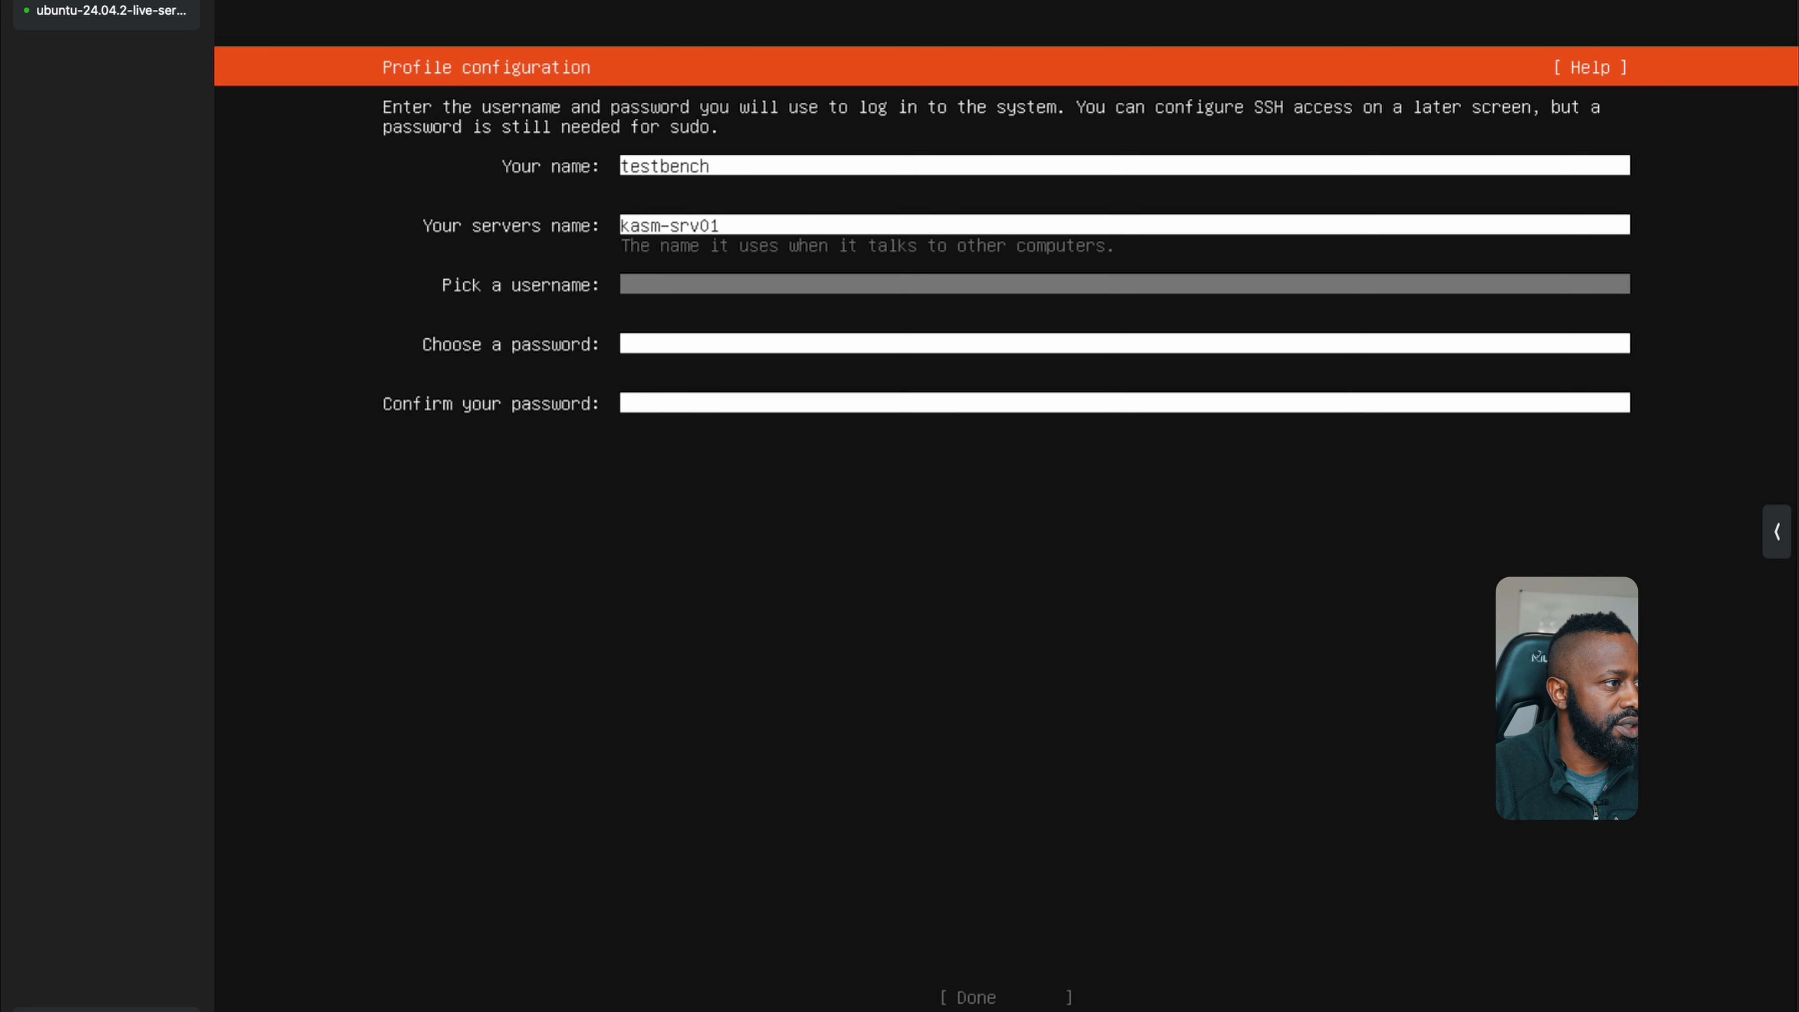
pyautogui.write('testbench')
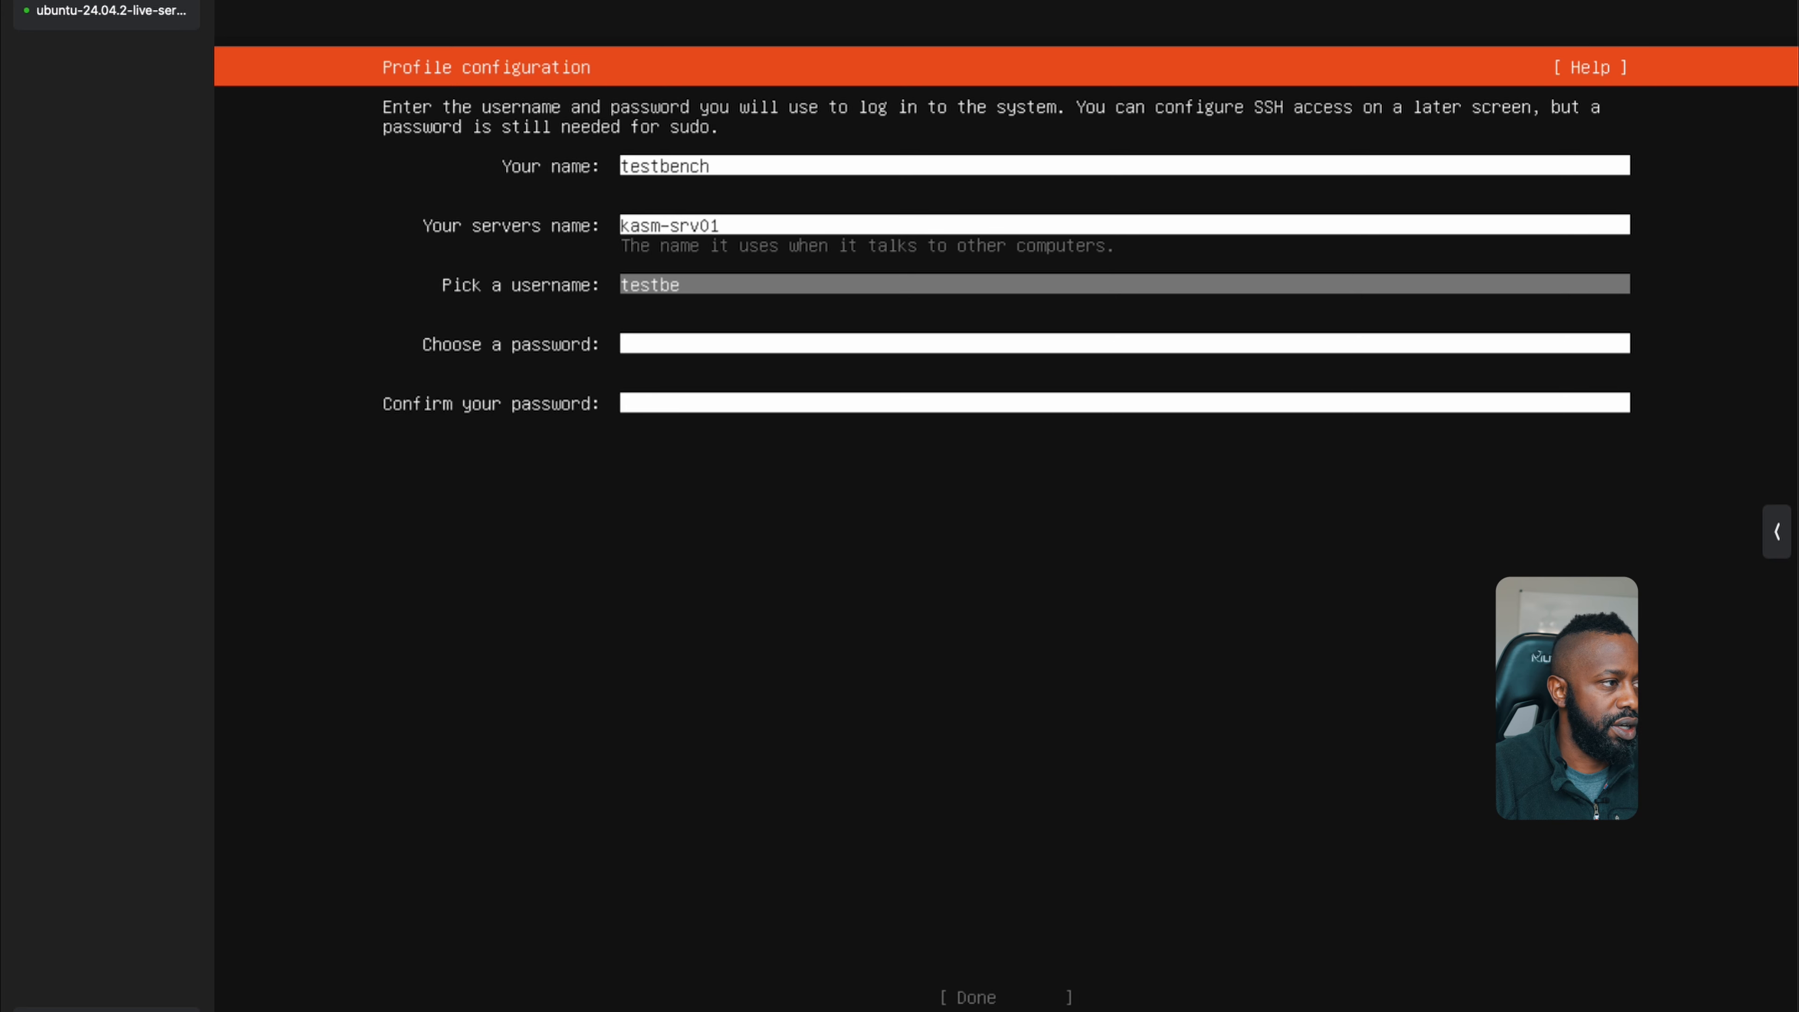
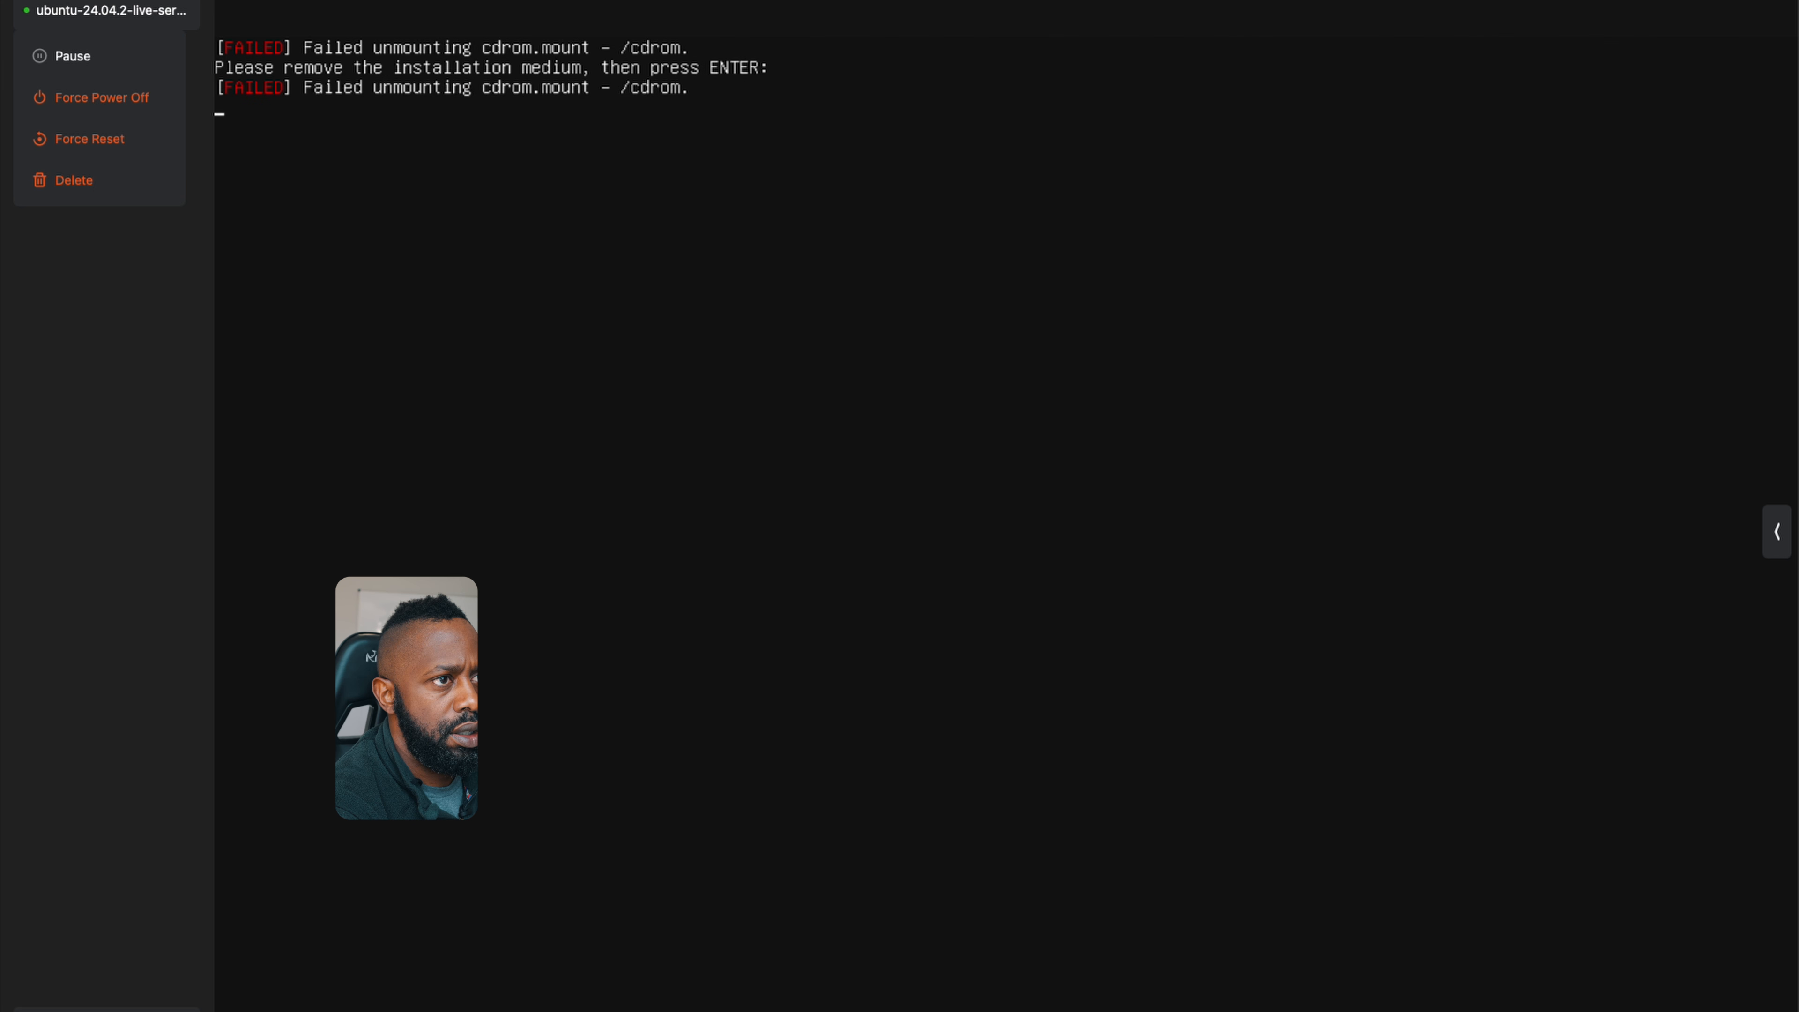
# - Force power off the Ubuntu virtual machine and confirm the shutdown
pyautogui.press('Escape')
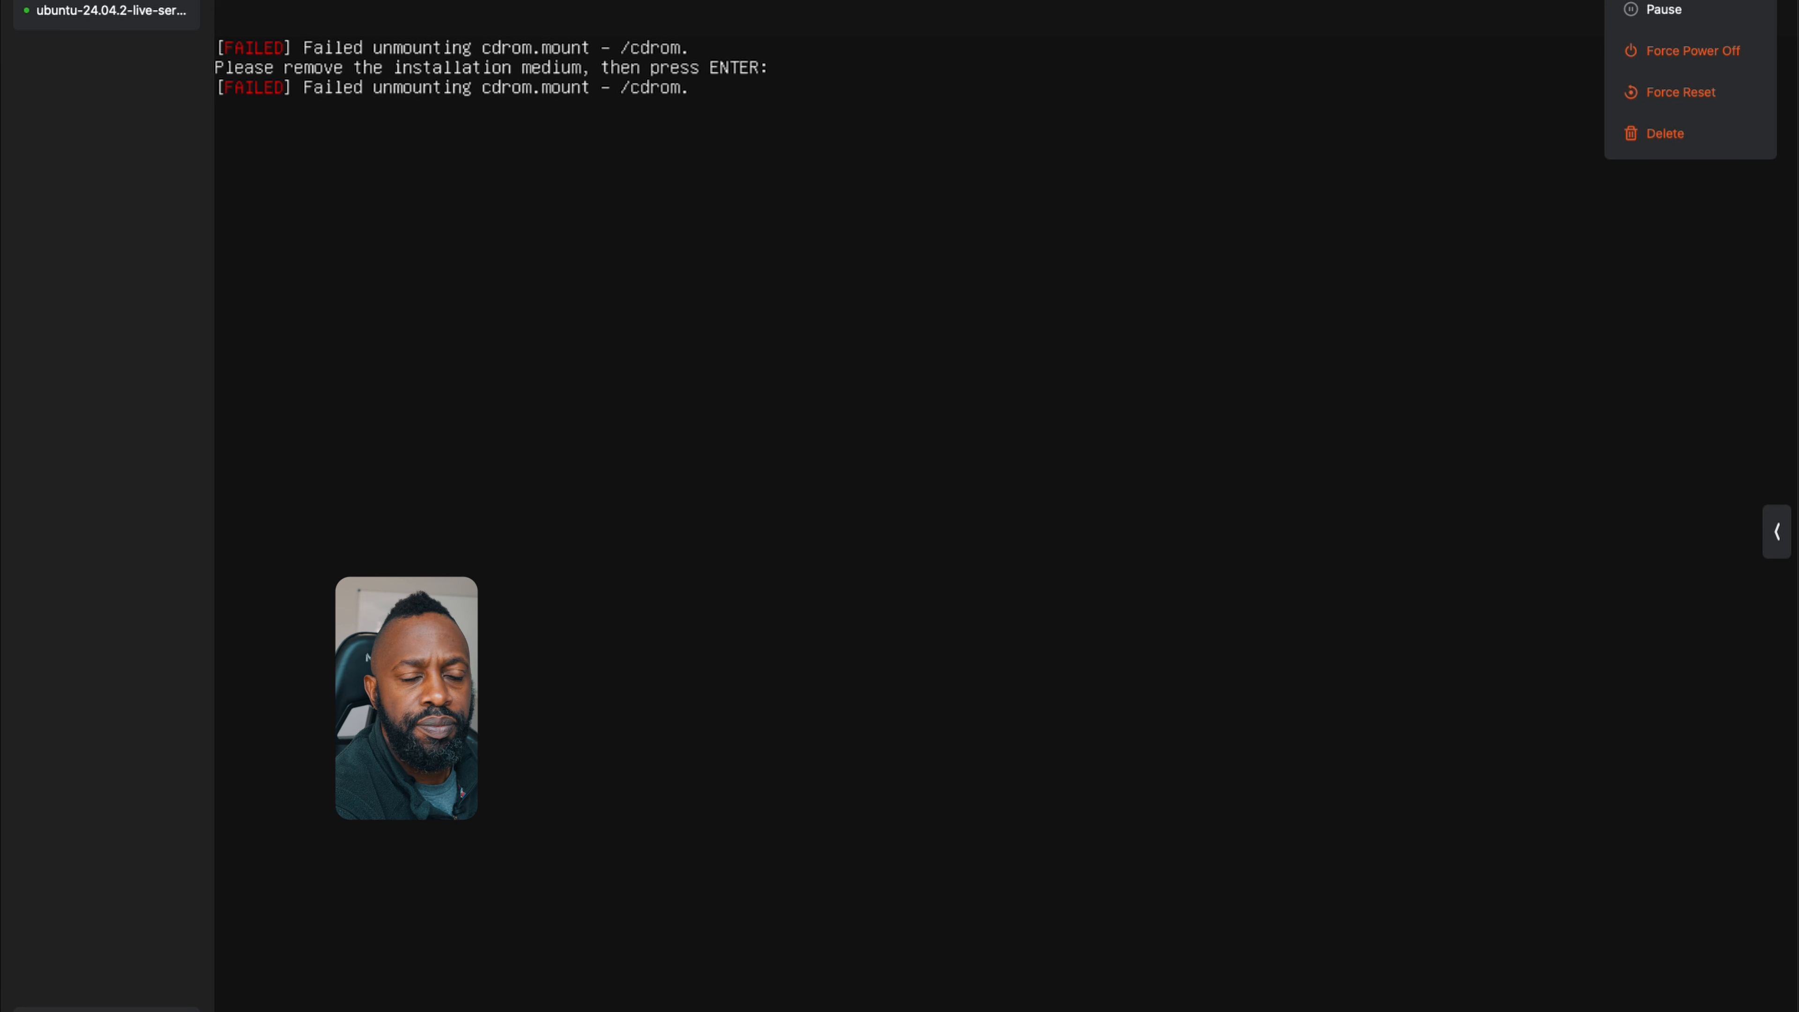
pyautogui.click(1703, 55)
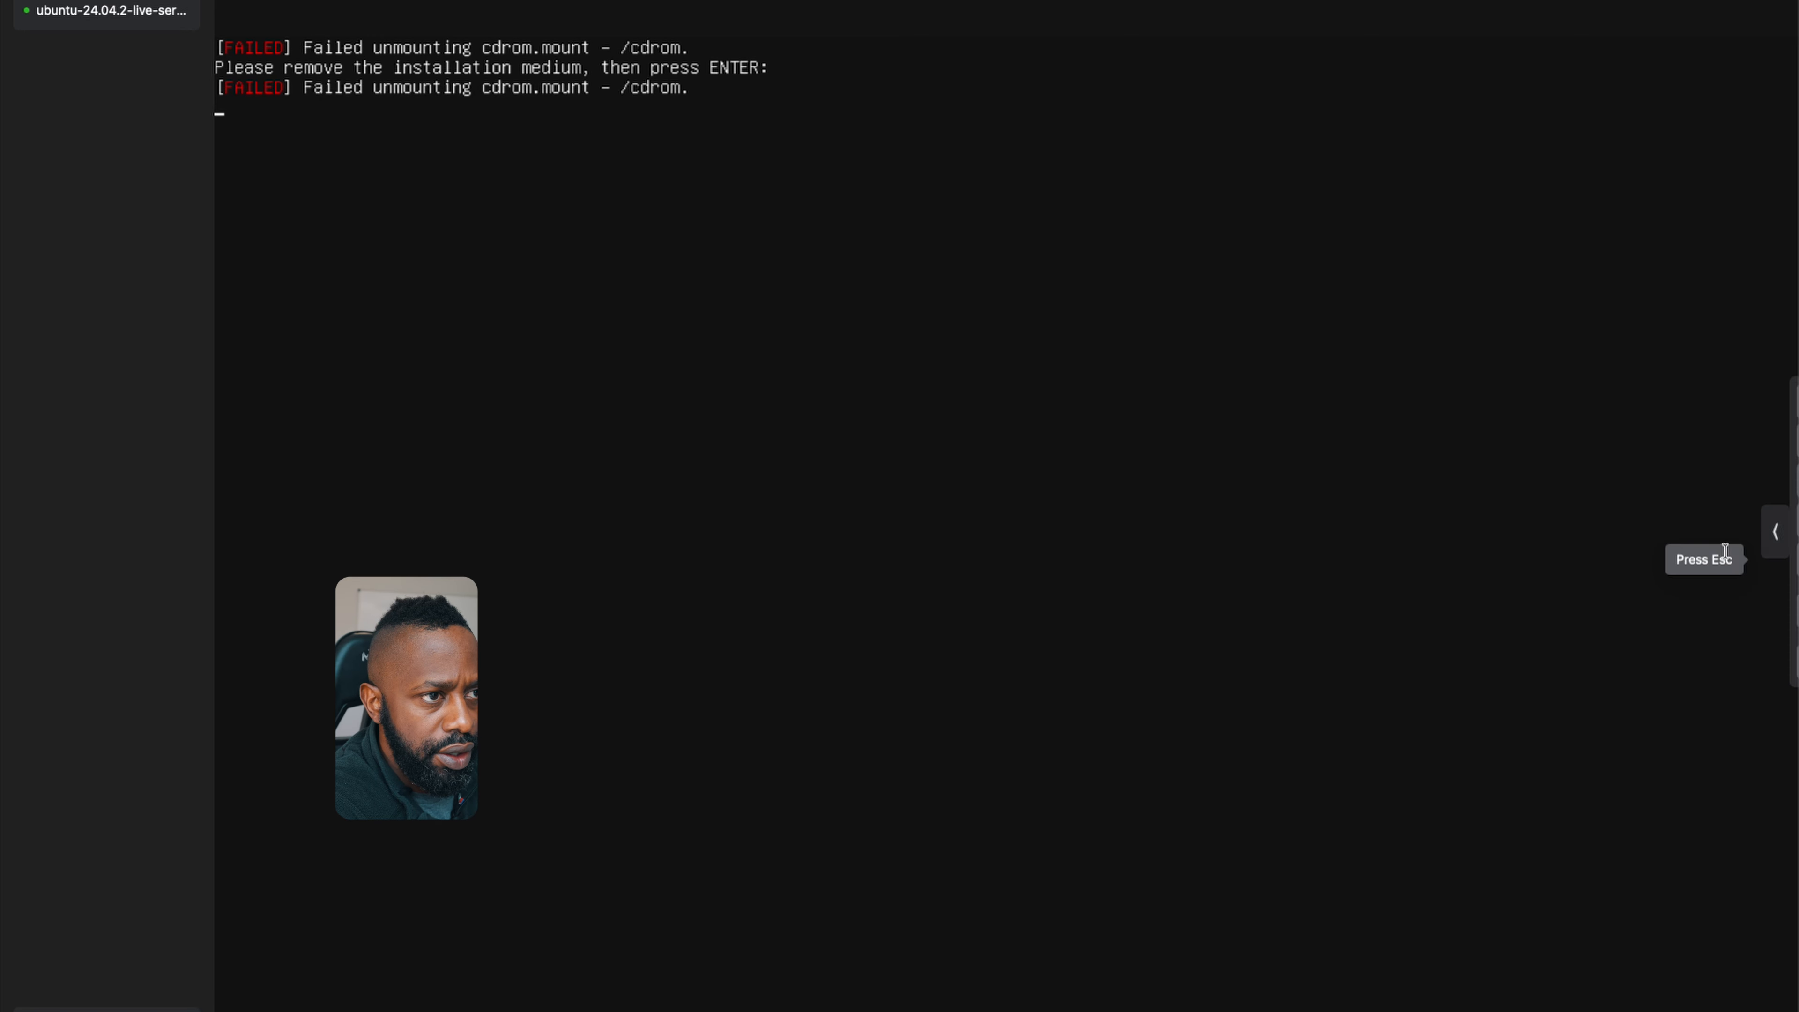
pyautogui.moveTo(1786, 536)
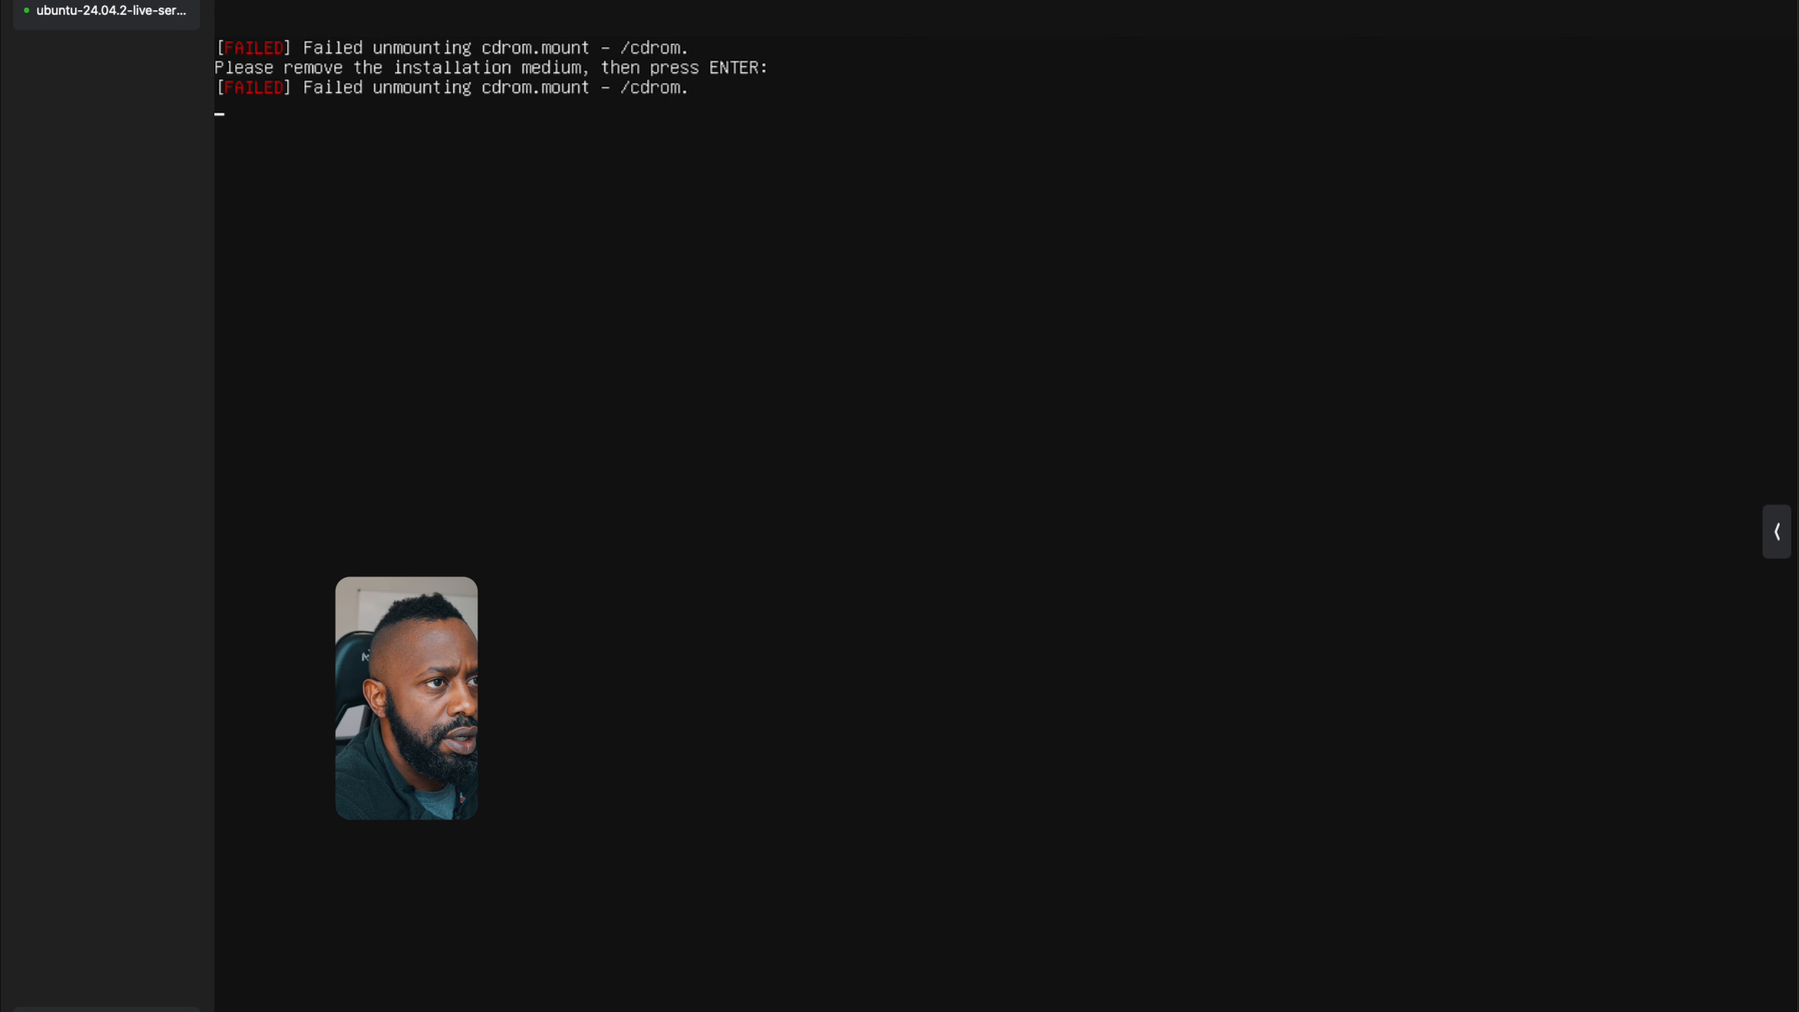
pyautogui.click(1691, 2)
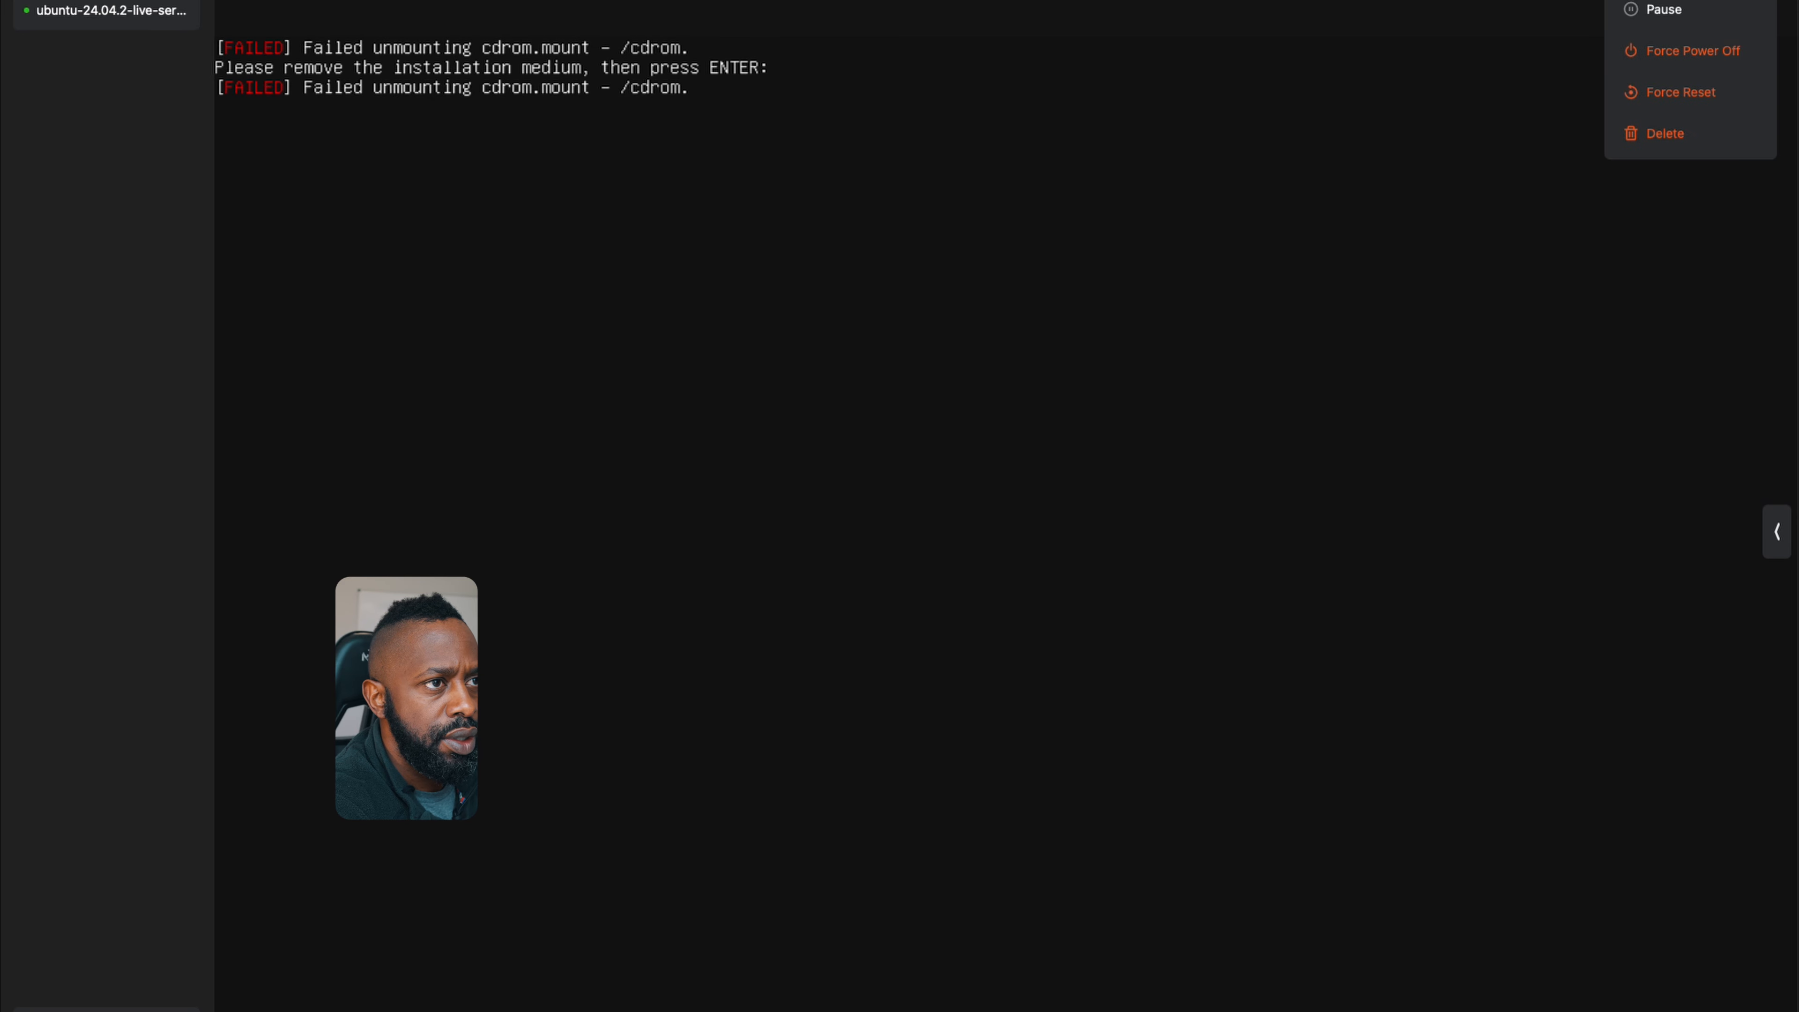
pyautogui.click(1679, 63)
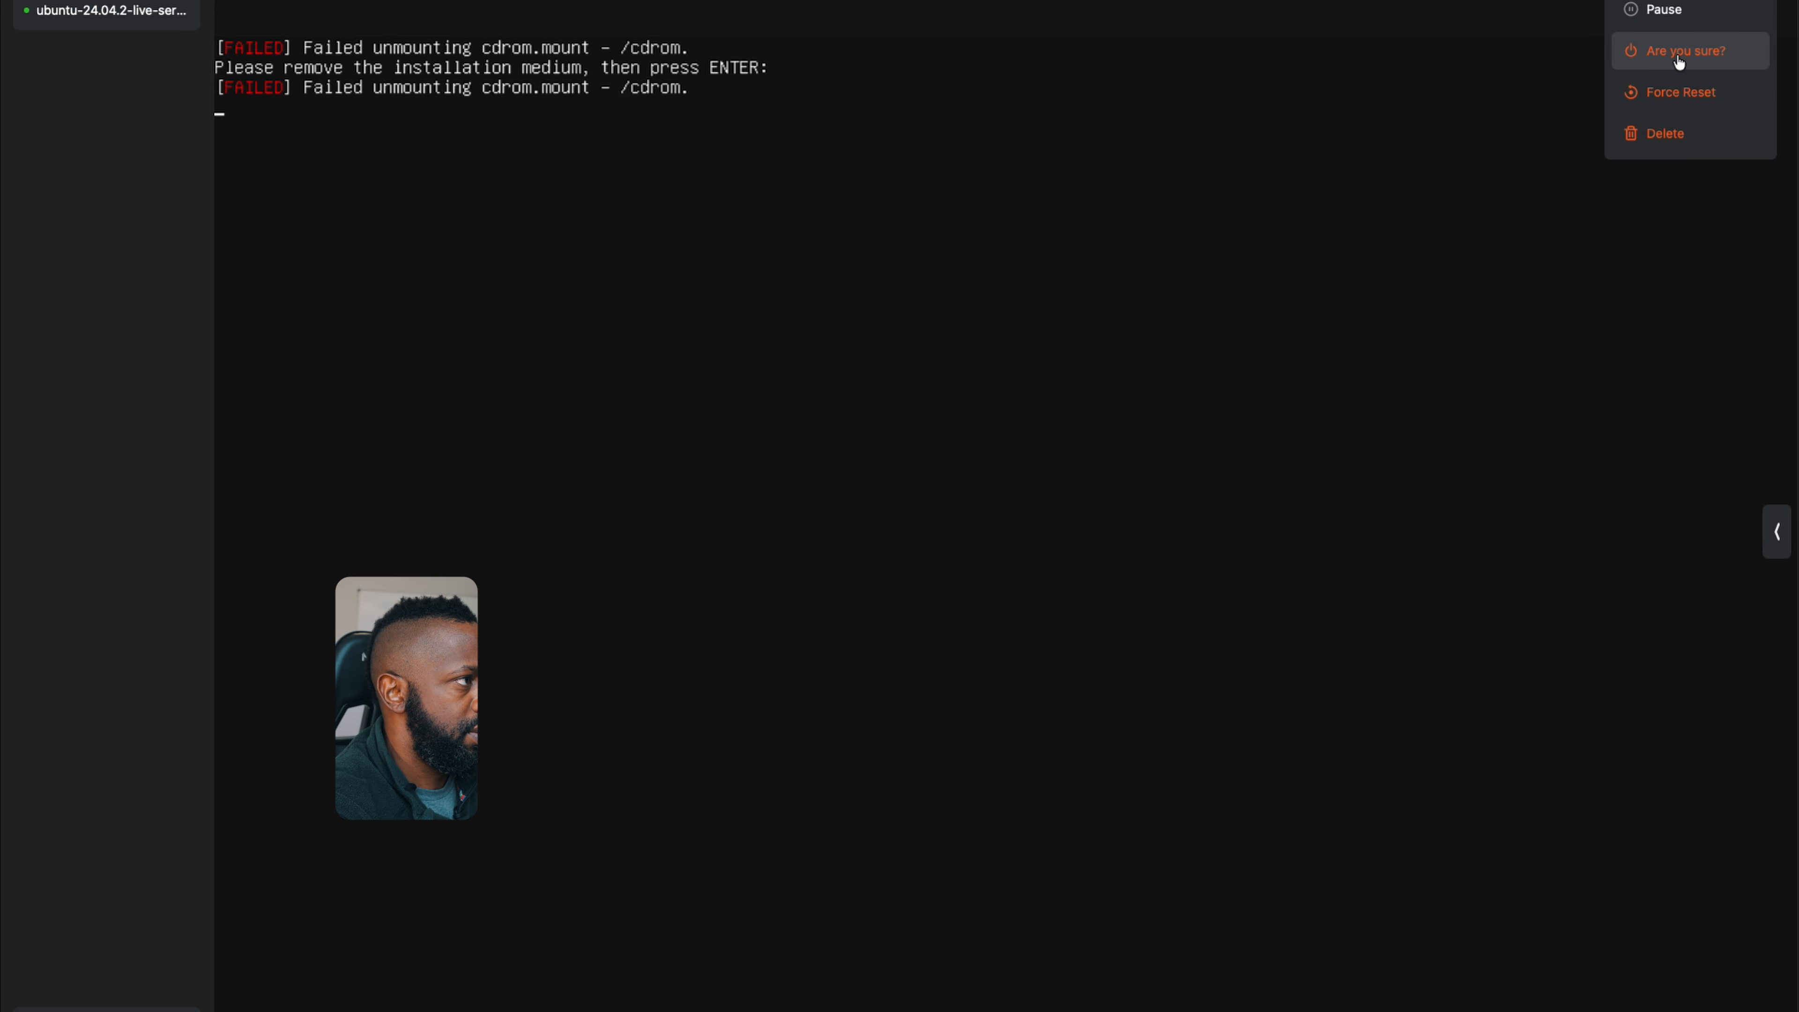
pyautogui.click(1679, 64)
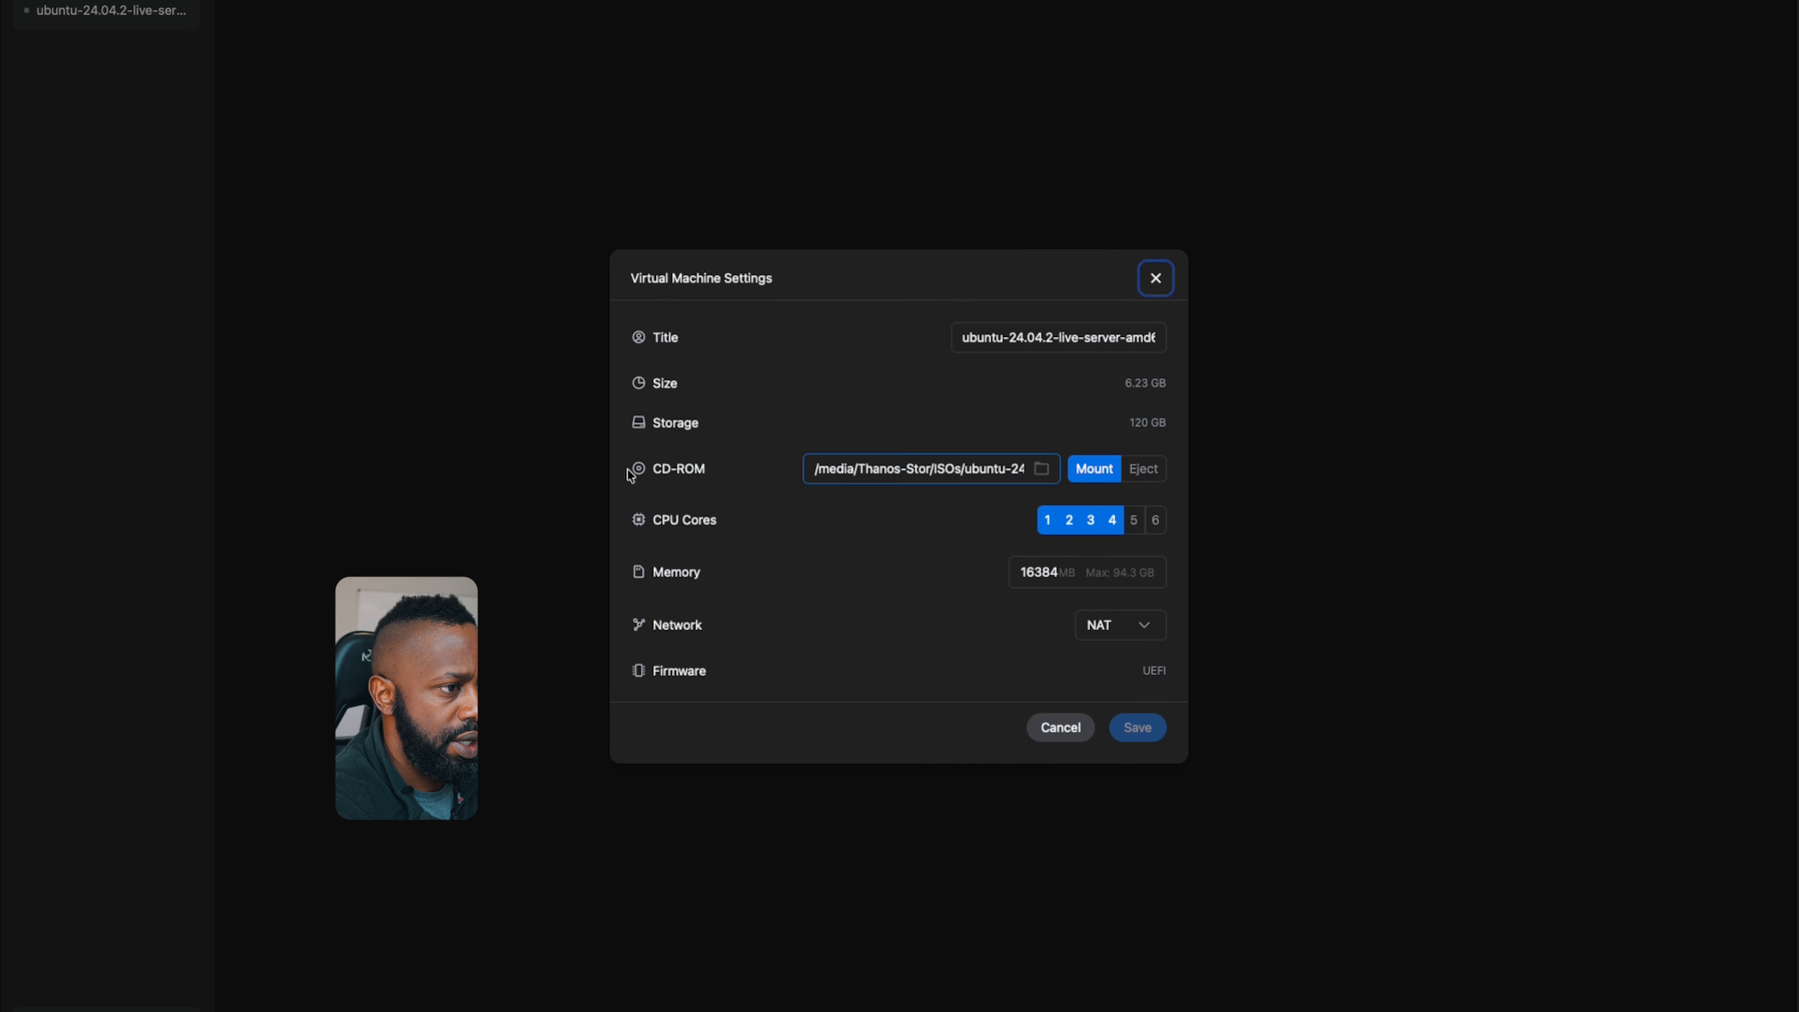
# - Eject the Ubuntu ISO from the CD-ROM in the virtual machine's settings and view the network options
pyautogui.click(1014, 468)
pyautogui.click(1144, 468)
pyautogui.click(1119, 624)
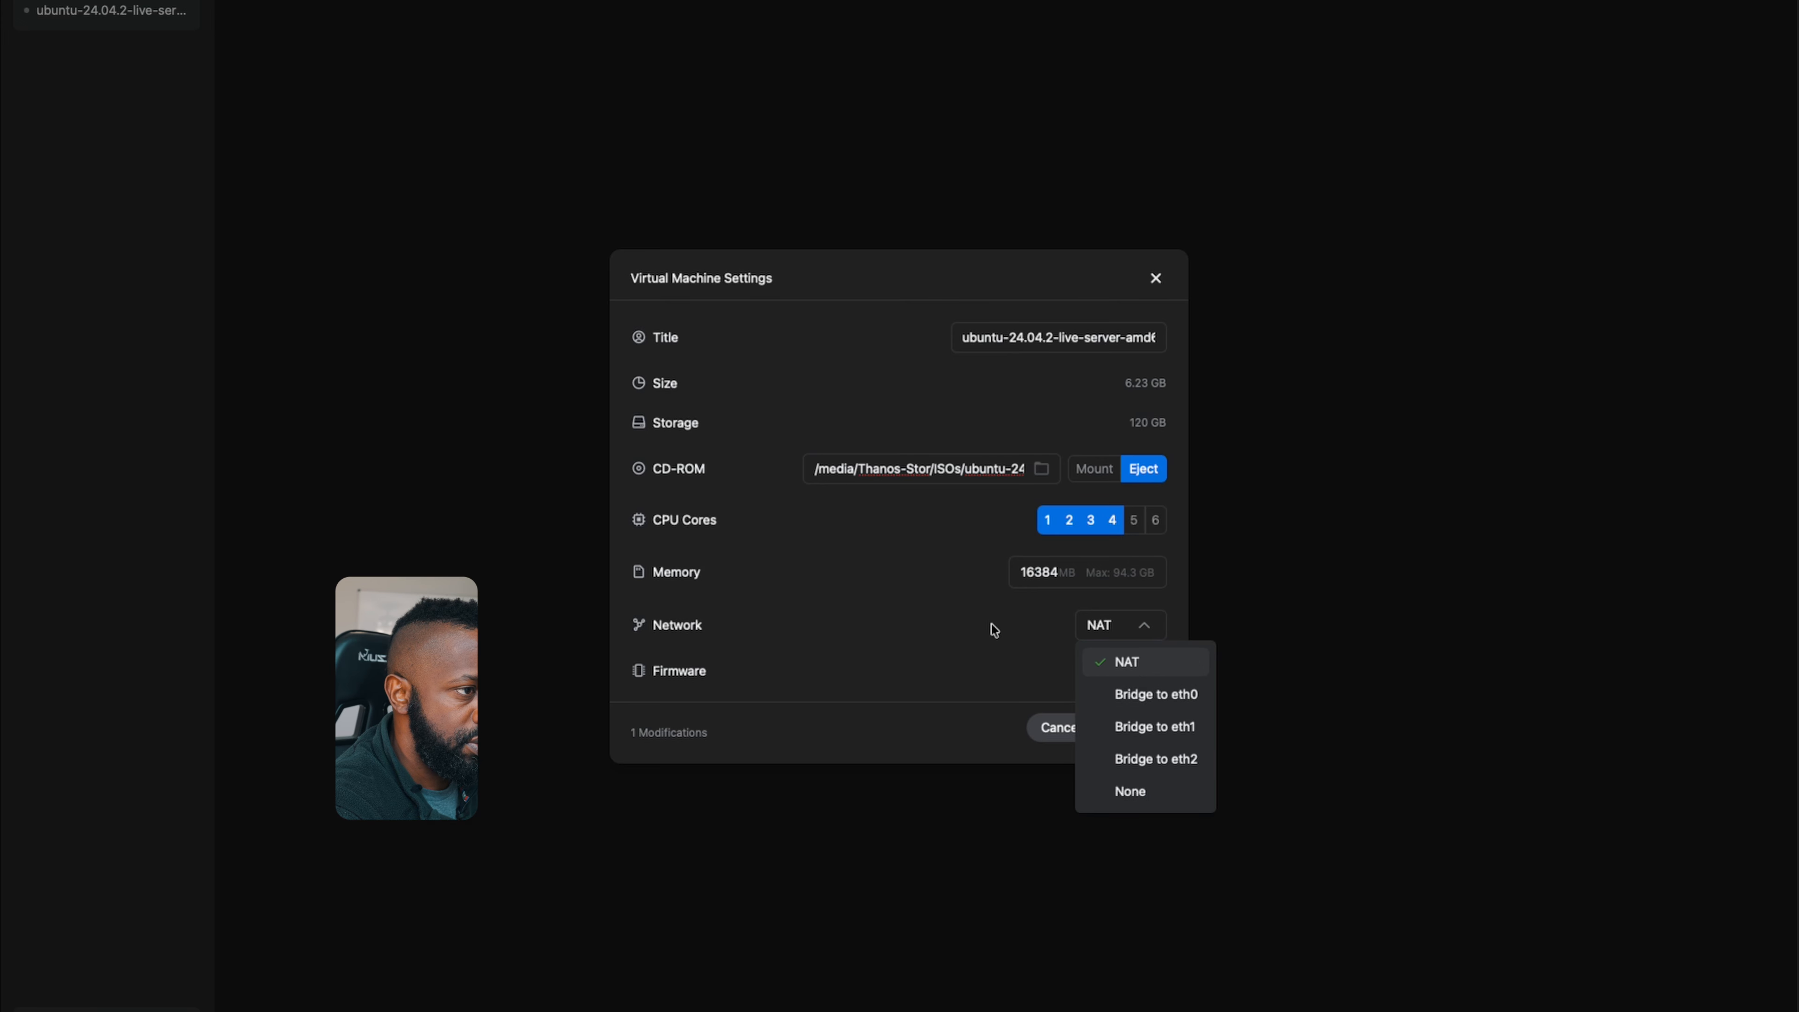
pyautogui.click(1145, 628)
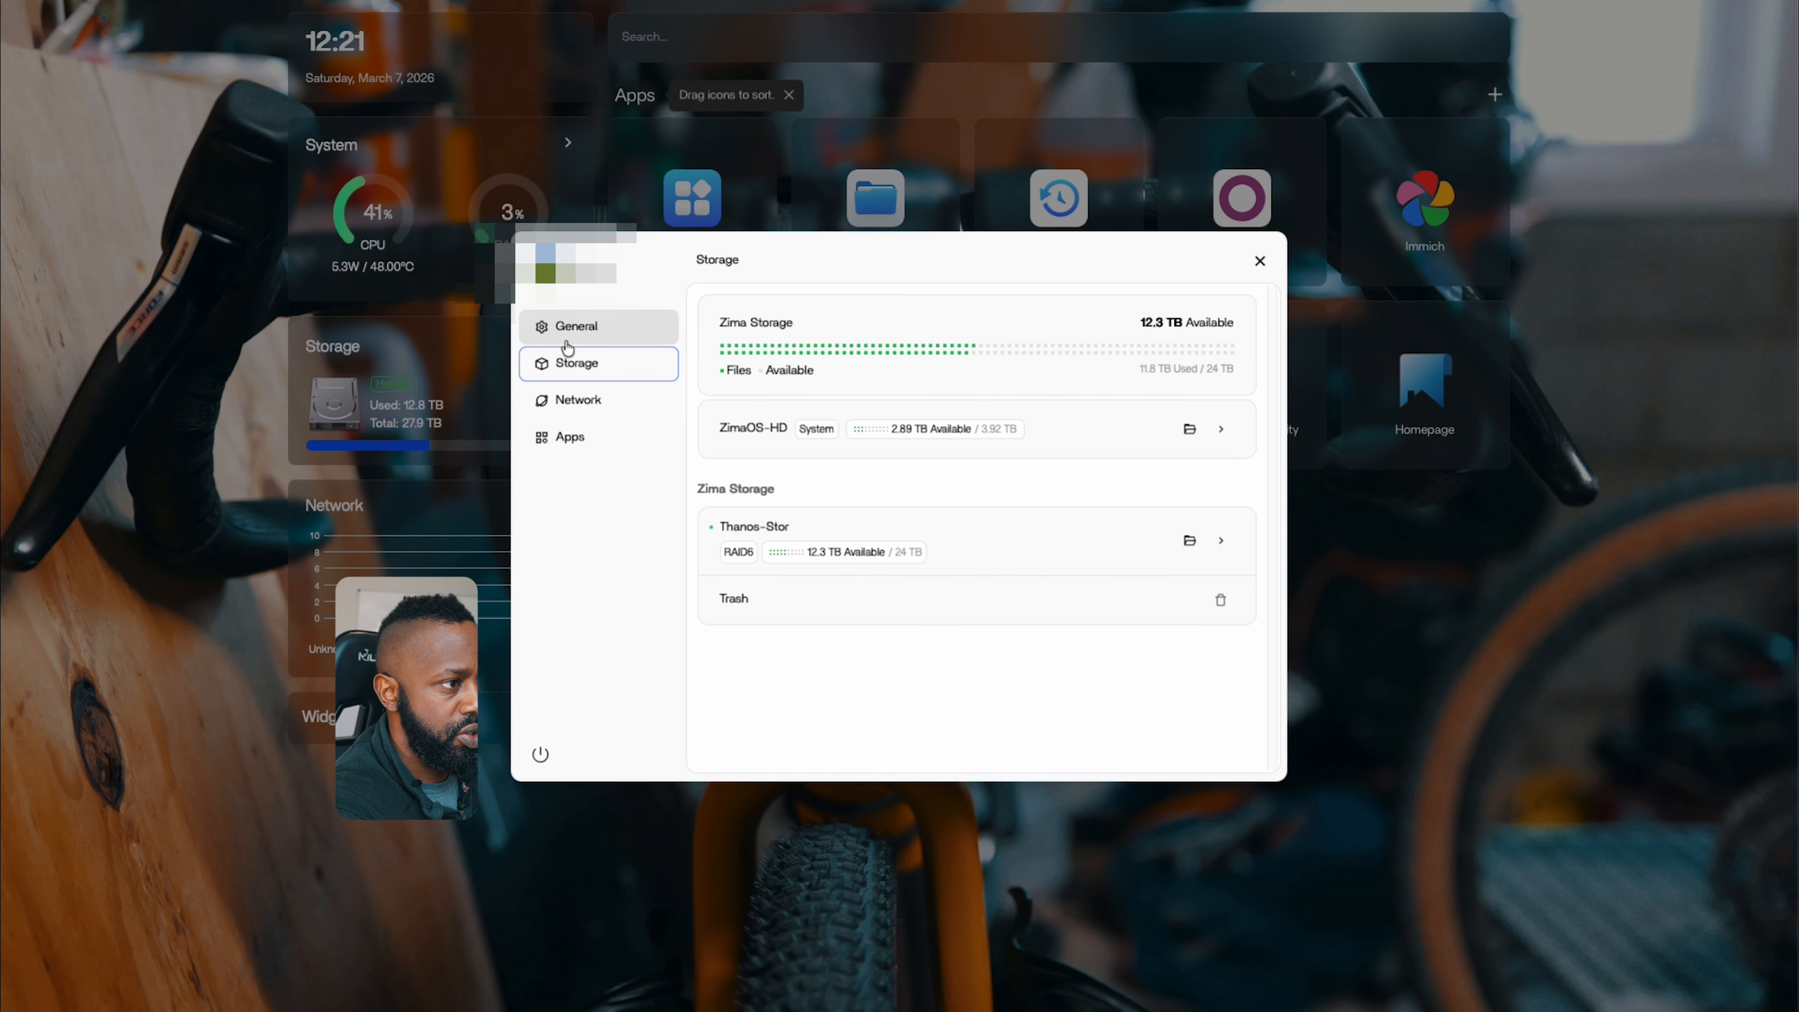
# - Check the network settings in ZimaOS, set the virtual machine's network to Bridge to eth0, and save
pyautogui.click(566, 403)
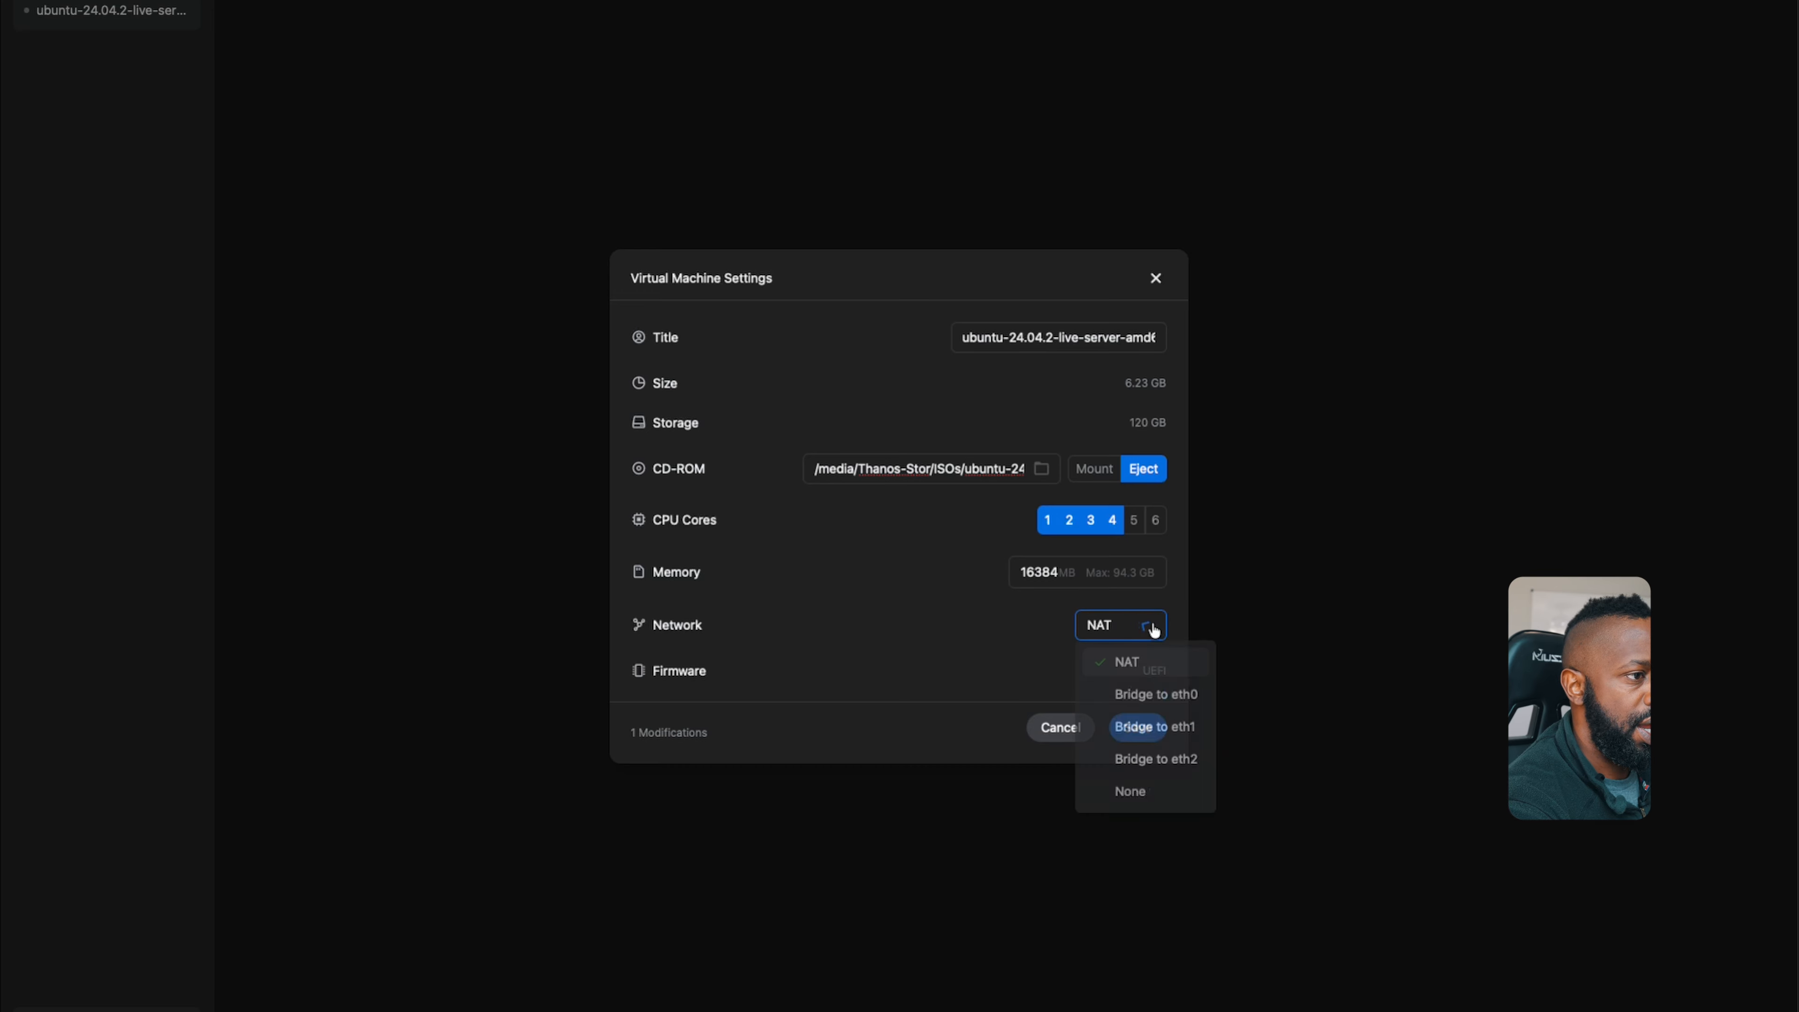
pyautogui.click(1141, 698)
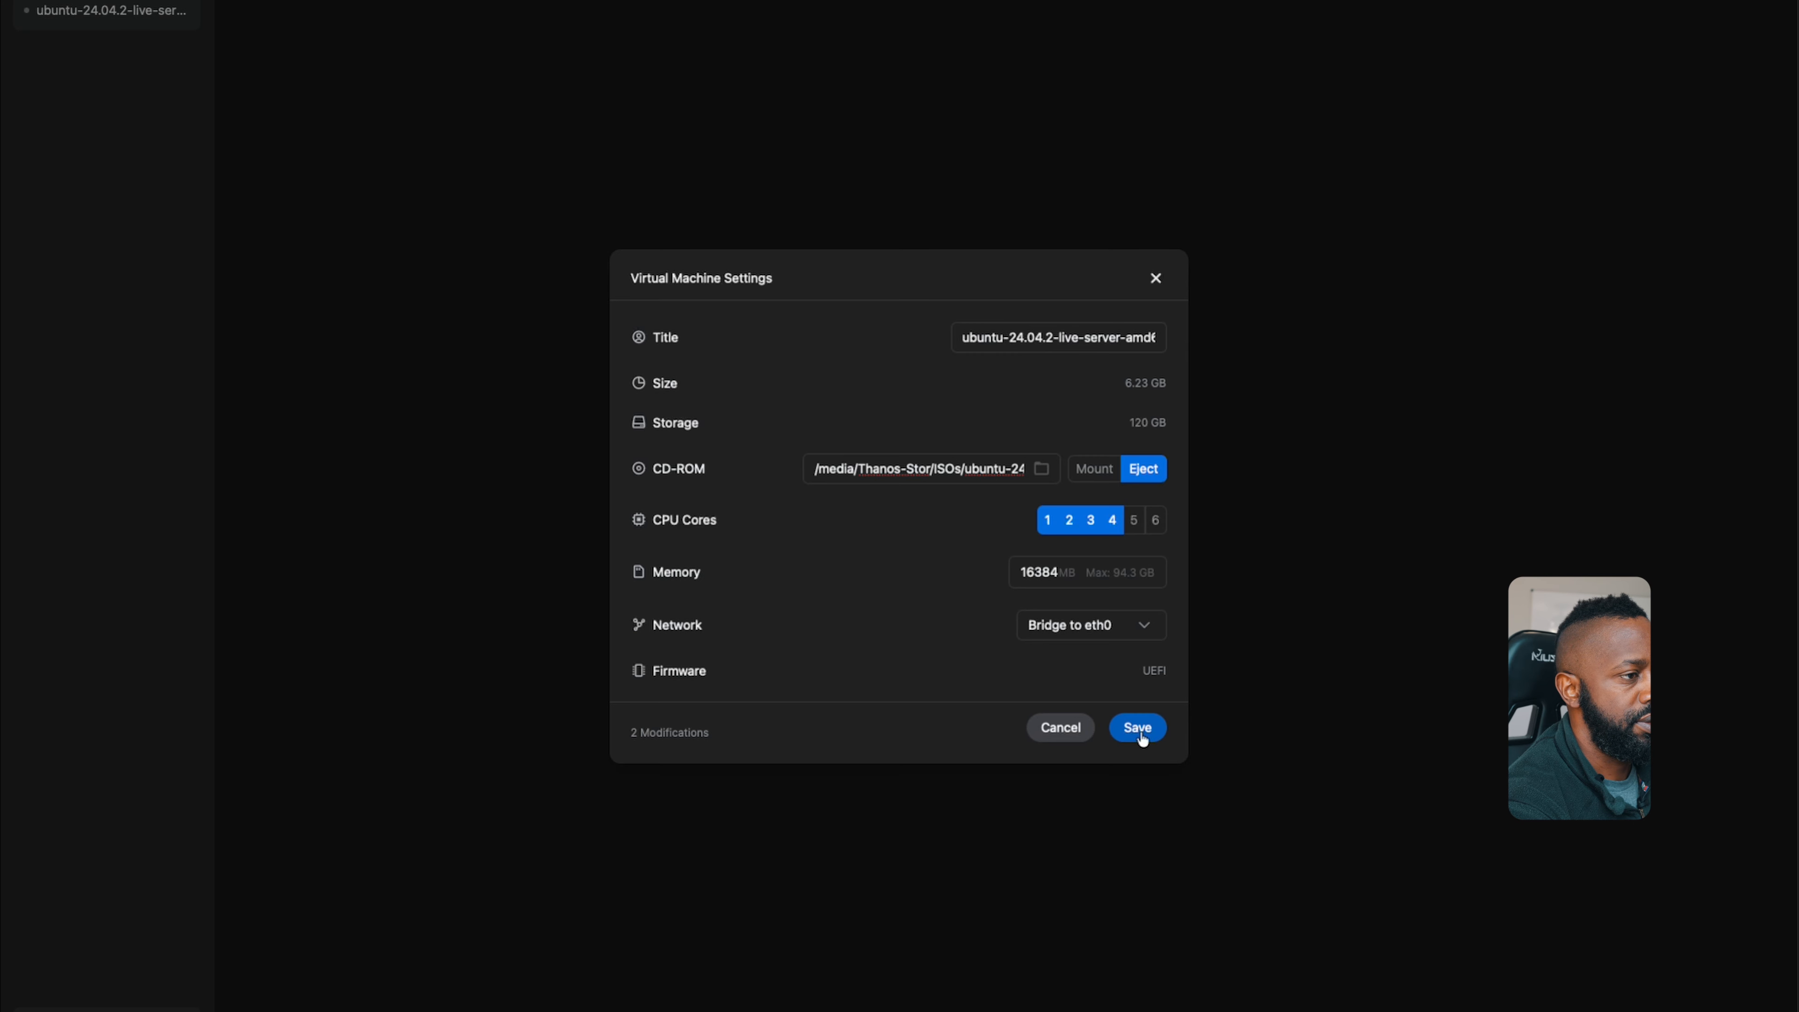
pyautogui.click(1138, 728)
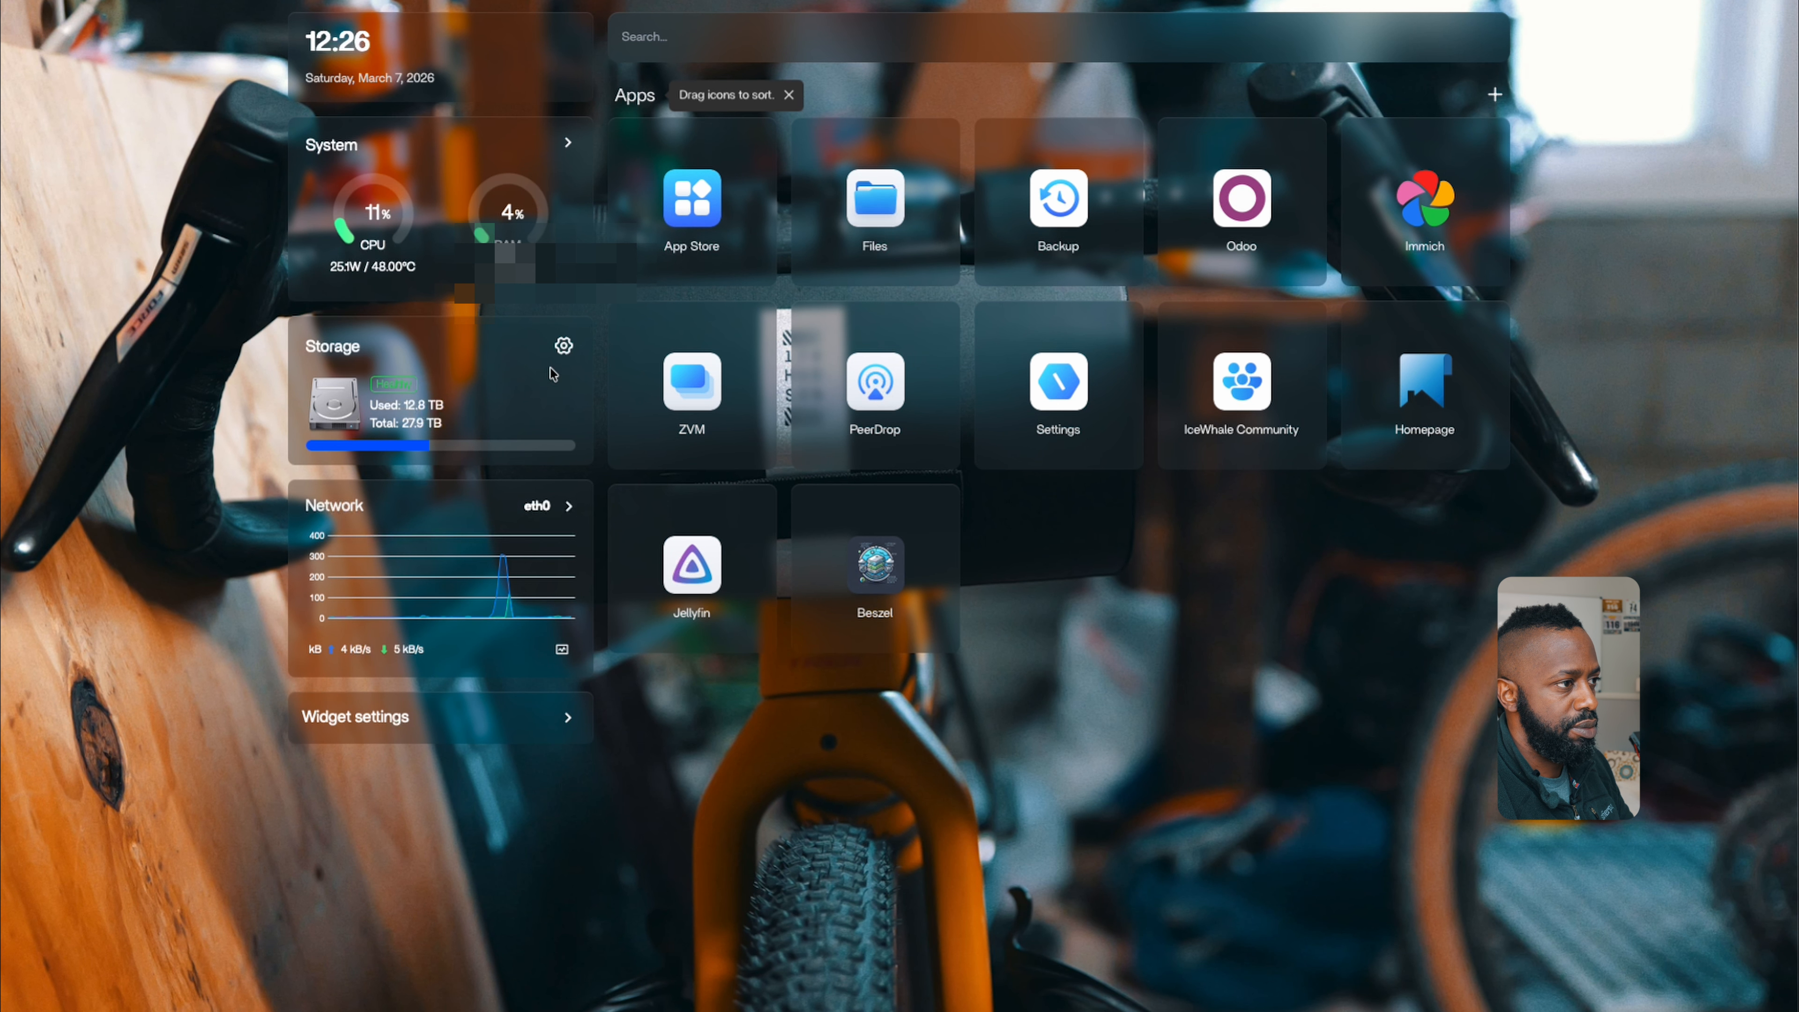
# - Open the ZimaOS system settings from the dashboard and view the network section
pyautogui.click(563, 345)
pyautogui.click(574, 401)
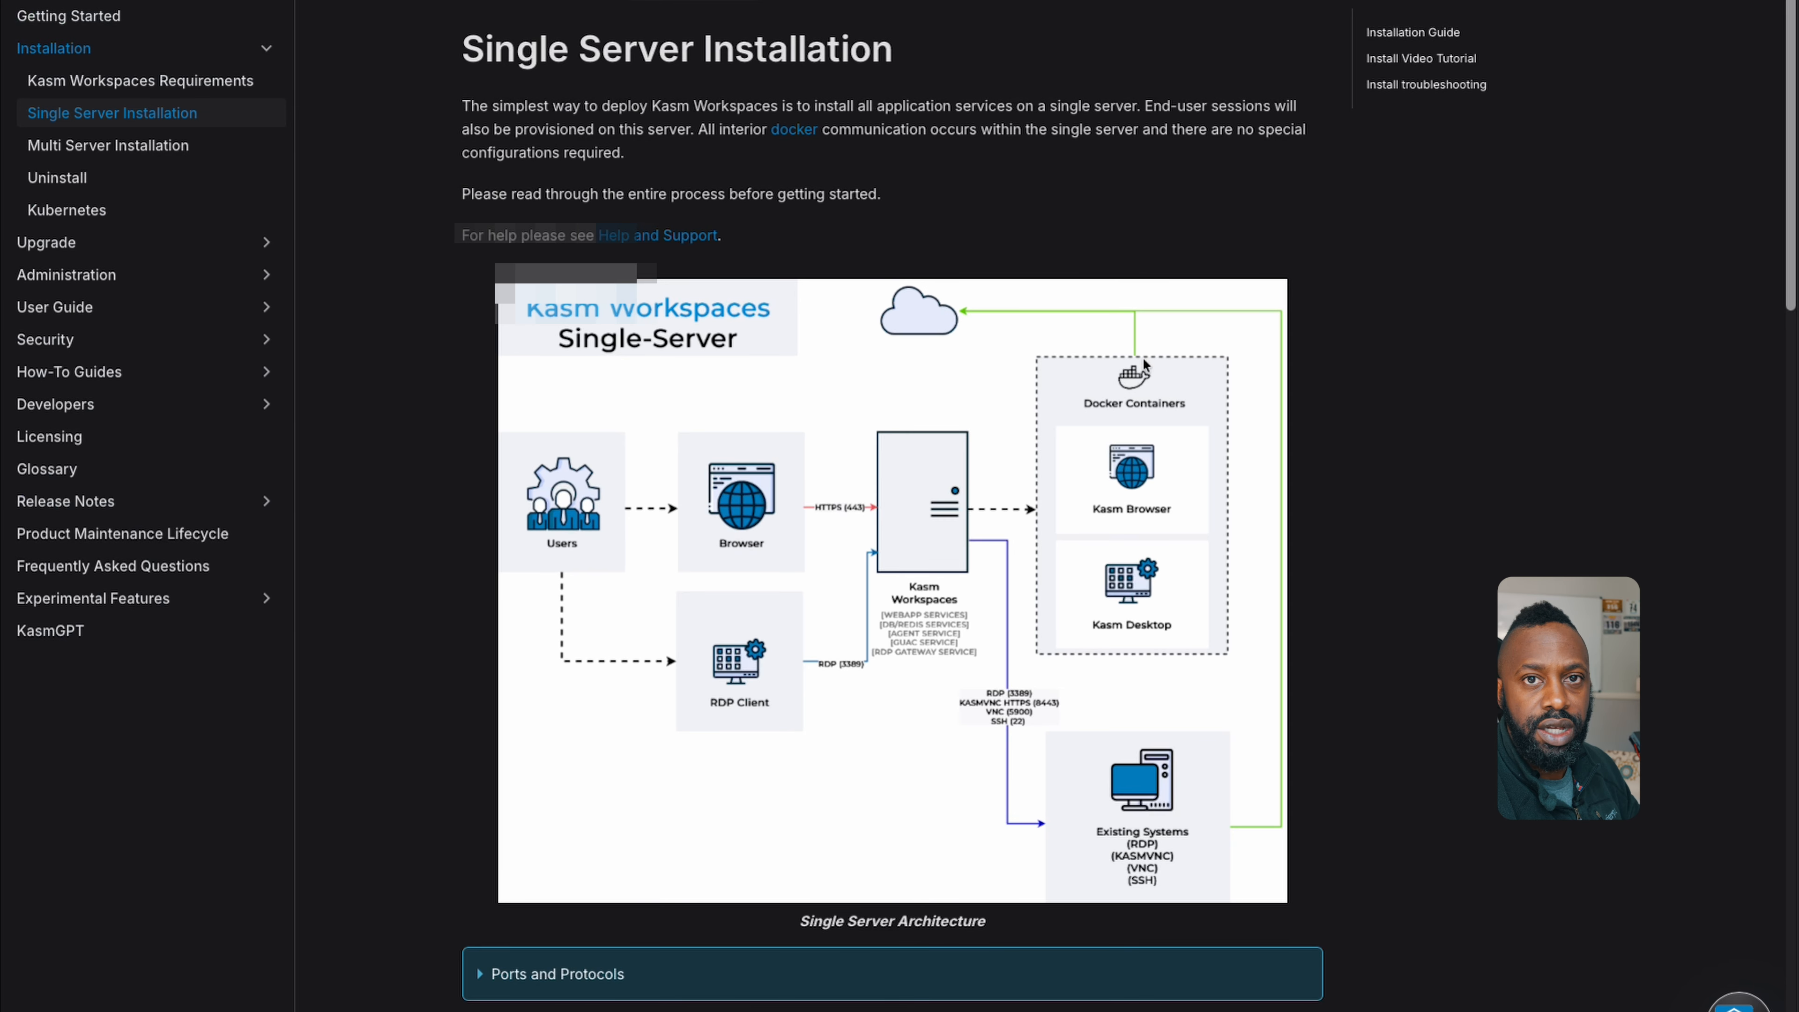
# - Read through the Kasm Single Server Installation page, from the architecture diagram to the install commands and default login window
pyautogui.scroll(-2, 1144, 365)
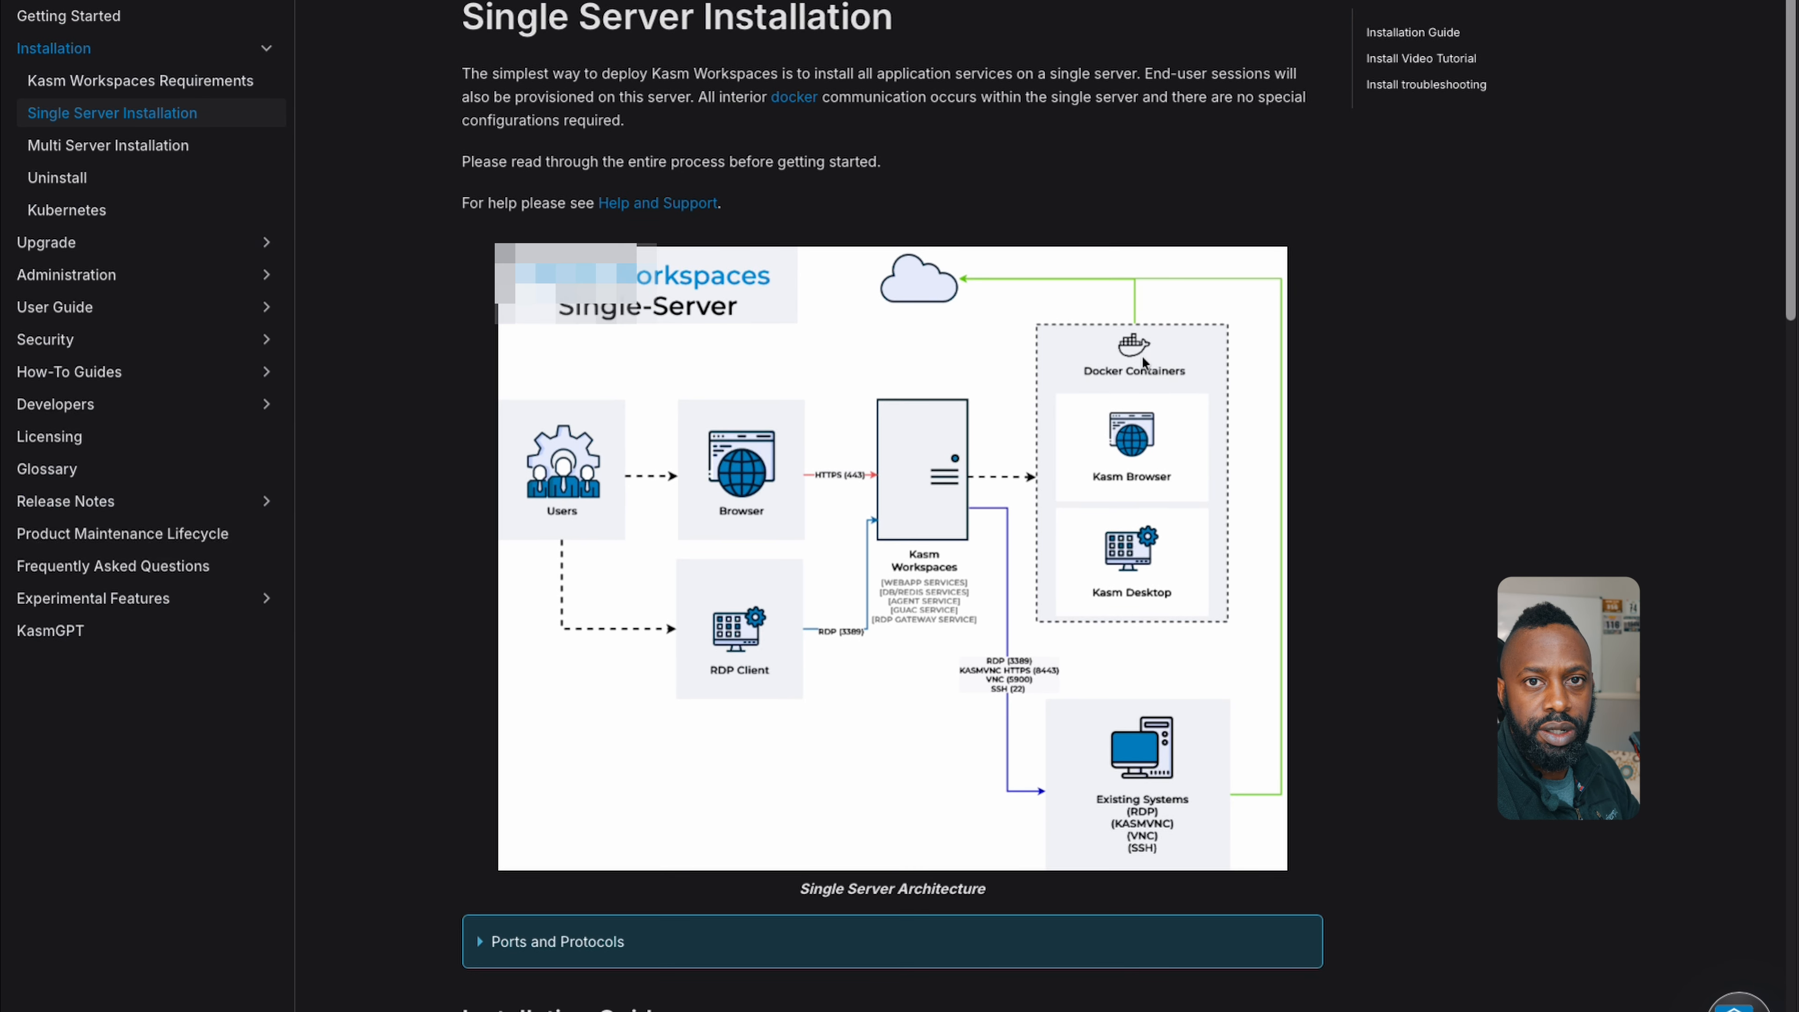
pyautogui.scroll(-5, 1125, 346)
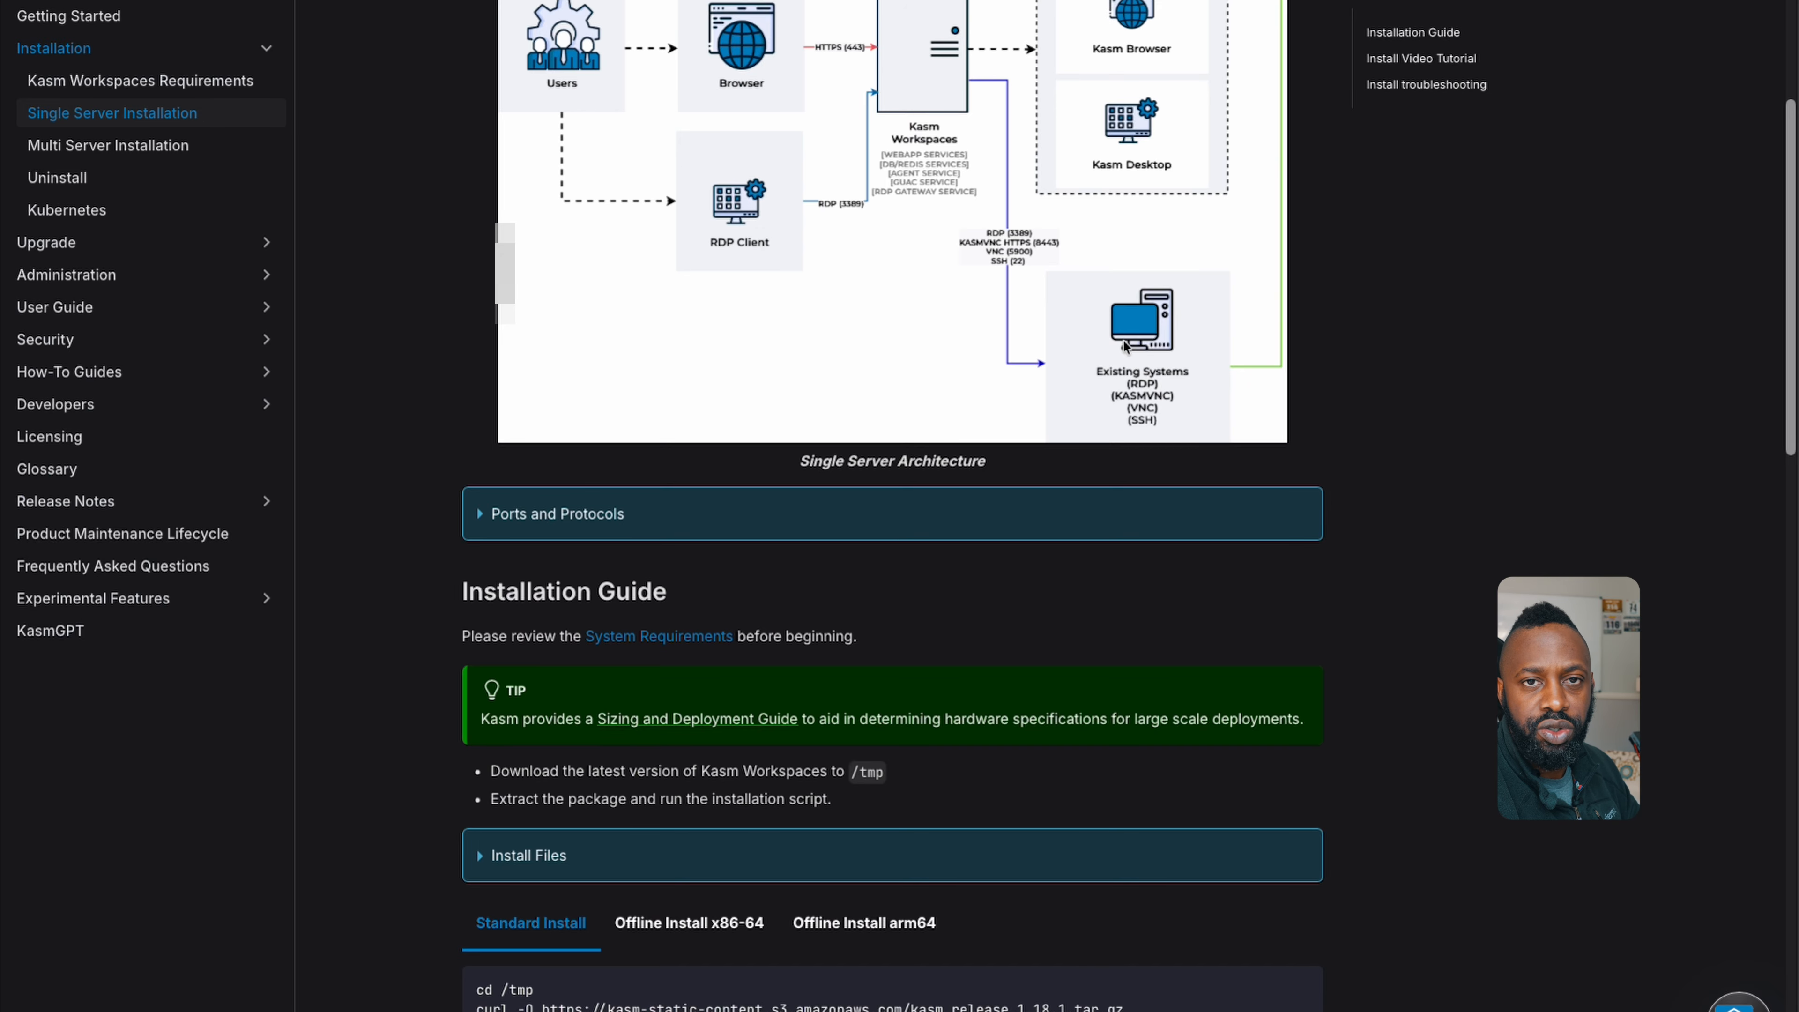
pyautogui.scroll(-2, 1054, 348)
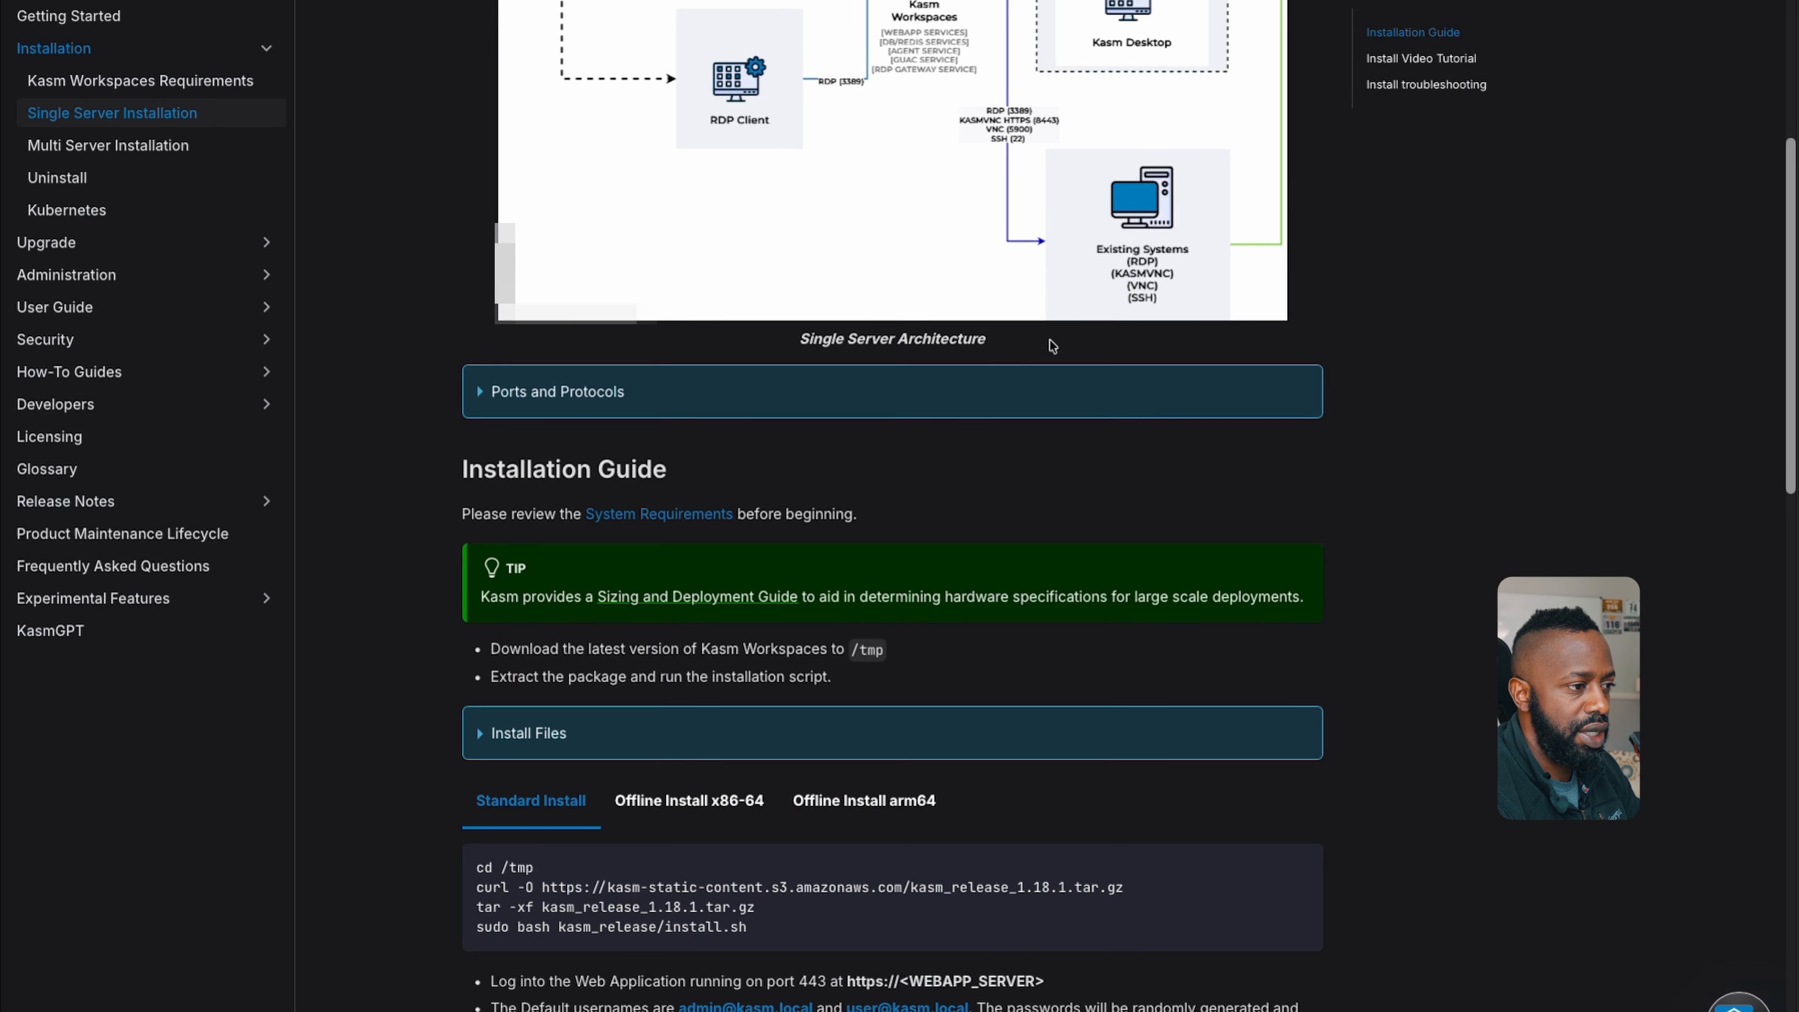
pyautogui.scroll(-1, 1053, 346)
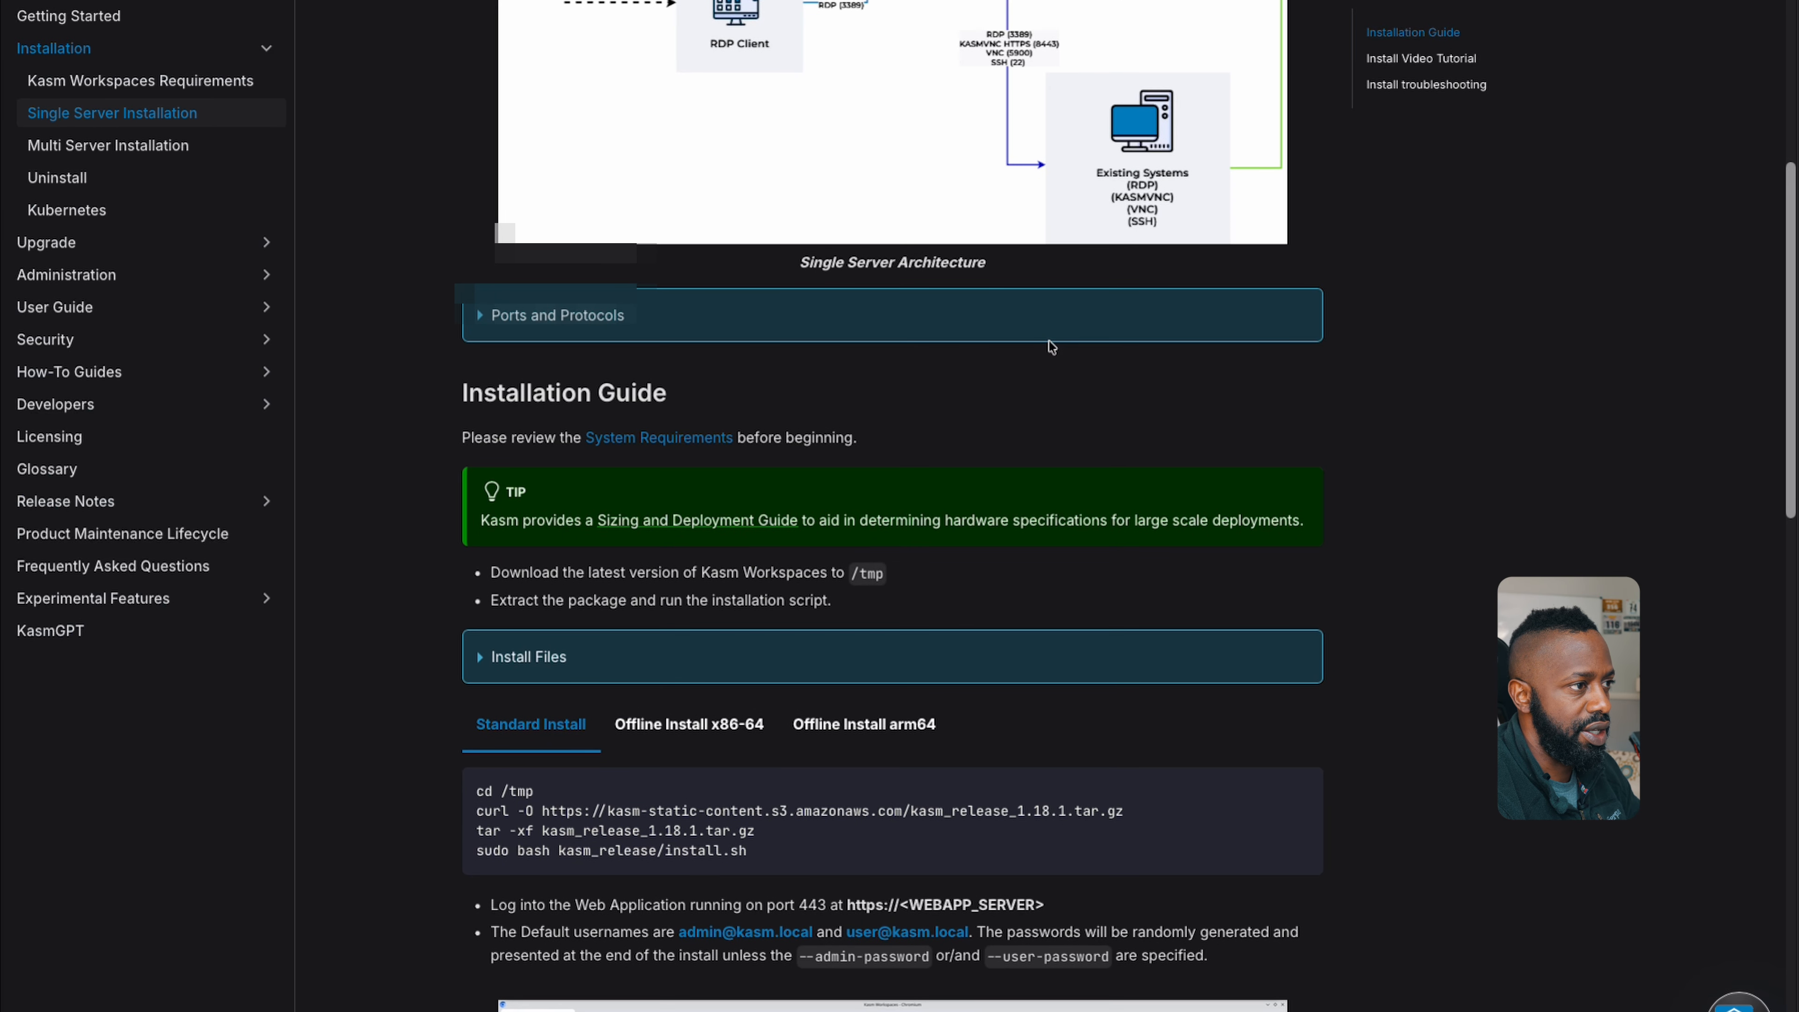
pyautogui.scroll(-4, 1052, 346)
pyautogui.scroll(-3, 1052, 345)
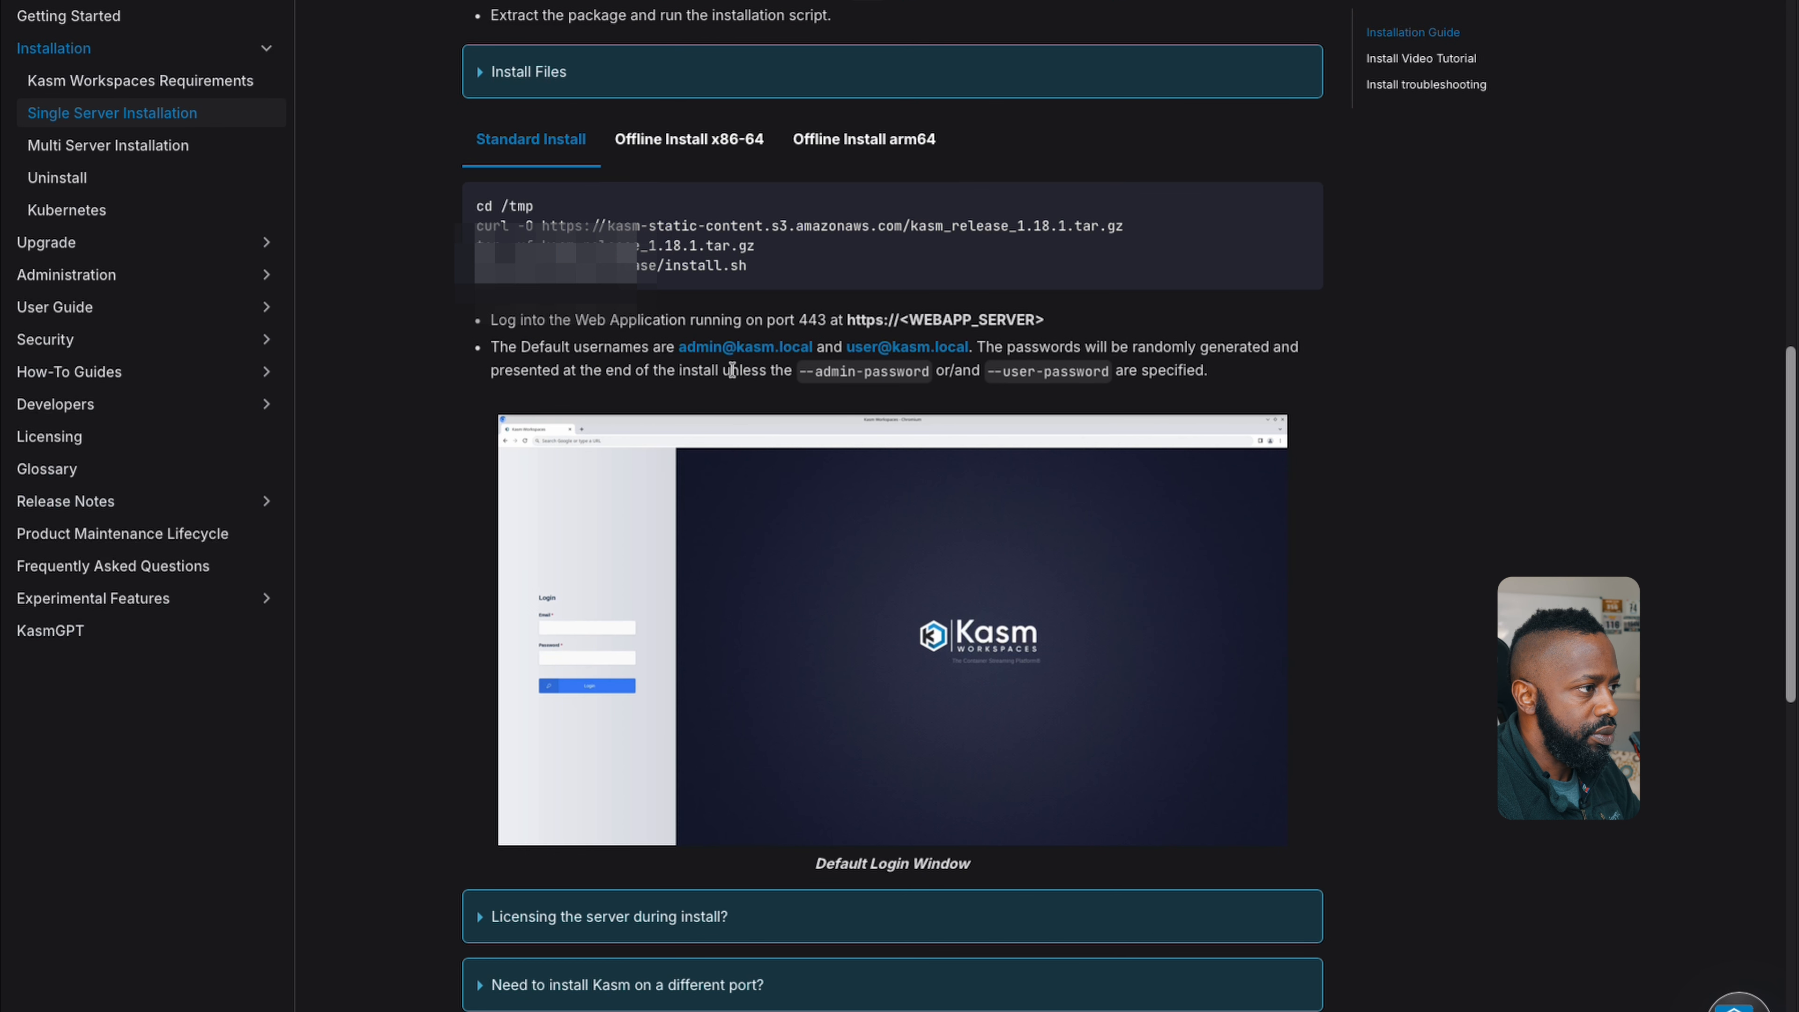
pyautogui.scroll(2, 1047, 376)
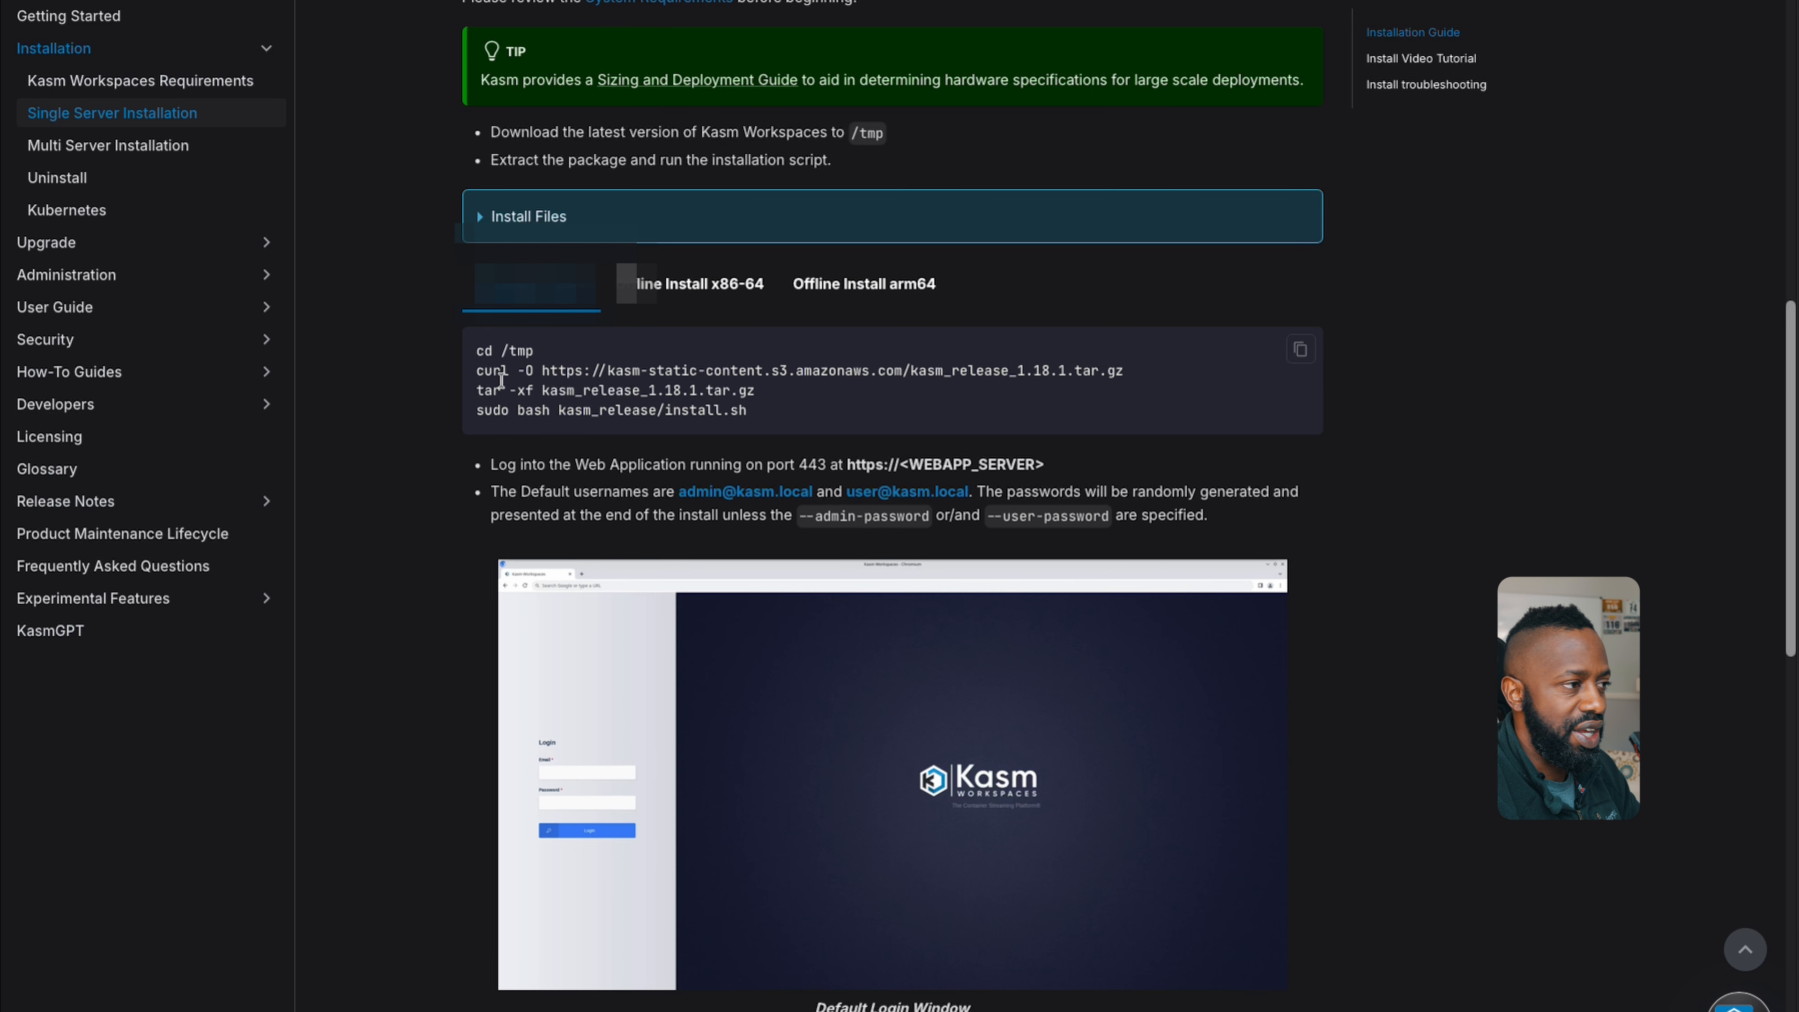
pyautogui.scroll(2, 794, 441)
pyautogui.scroll(-1, 795, 441)
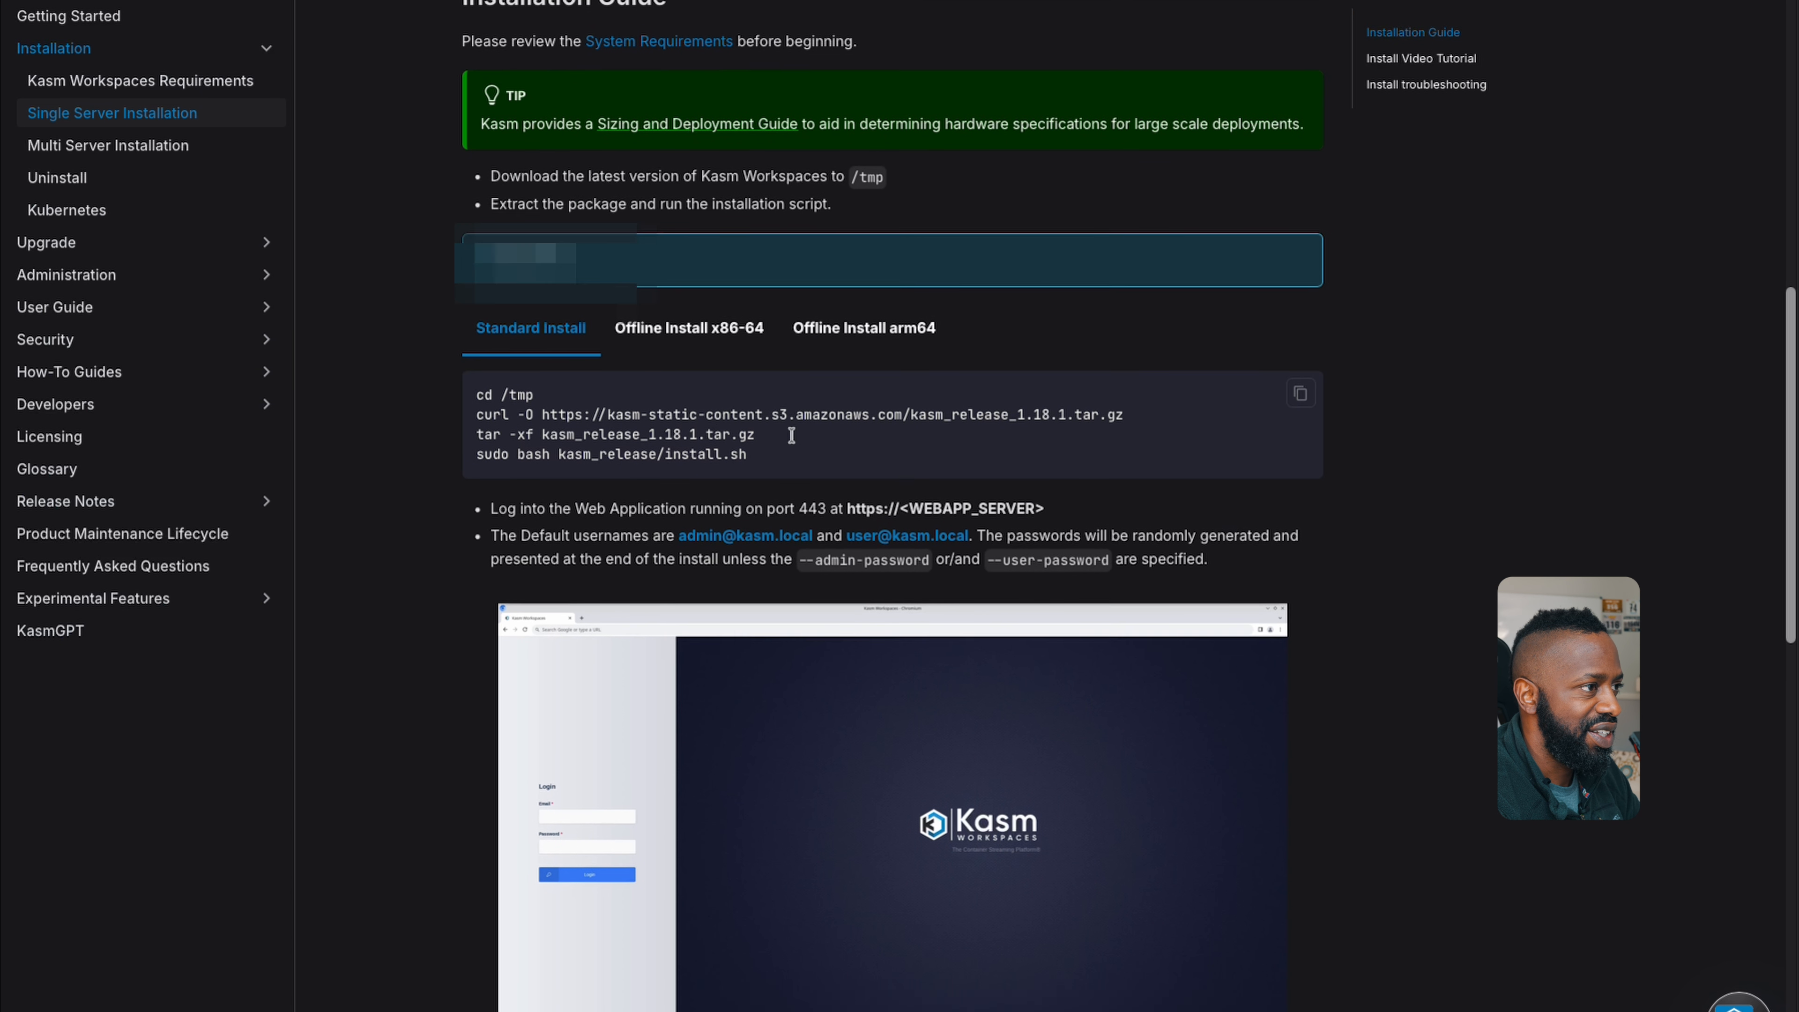
pyautogui.scroll(-2, 771, 428)
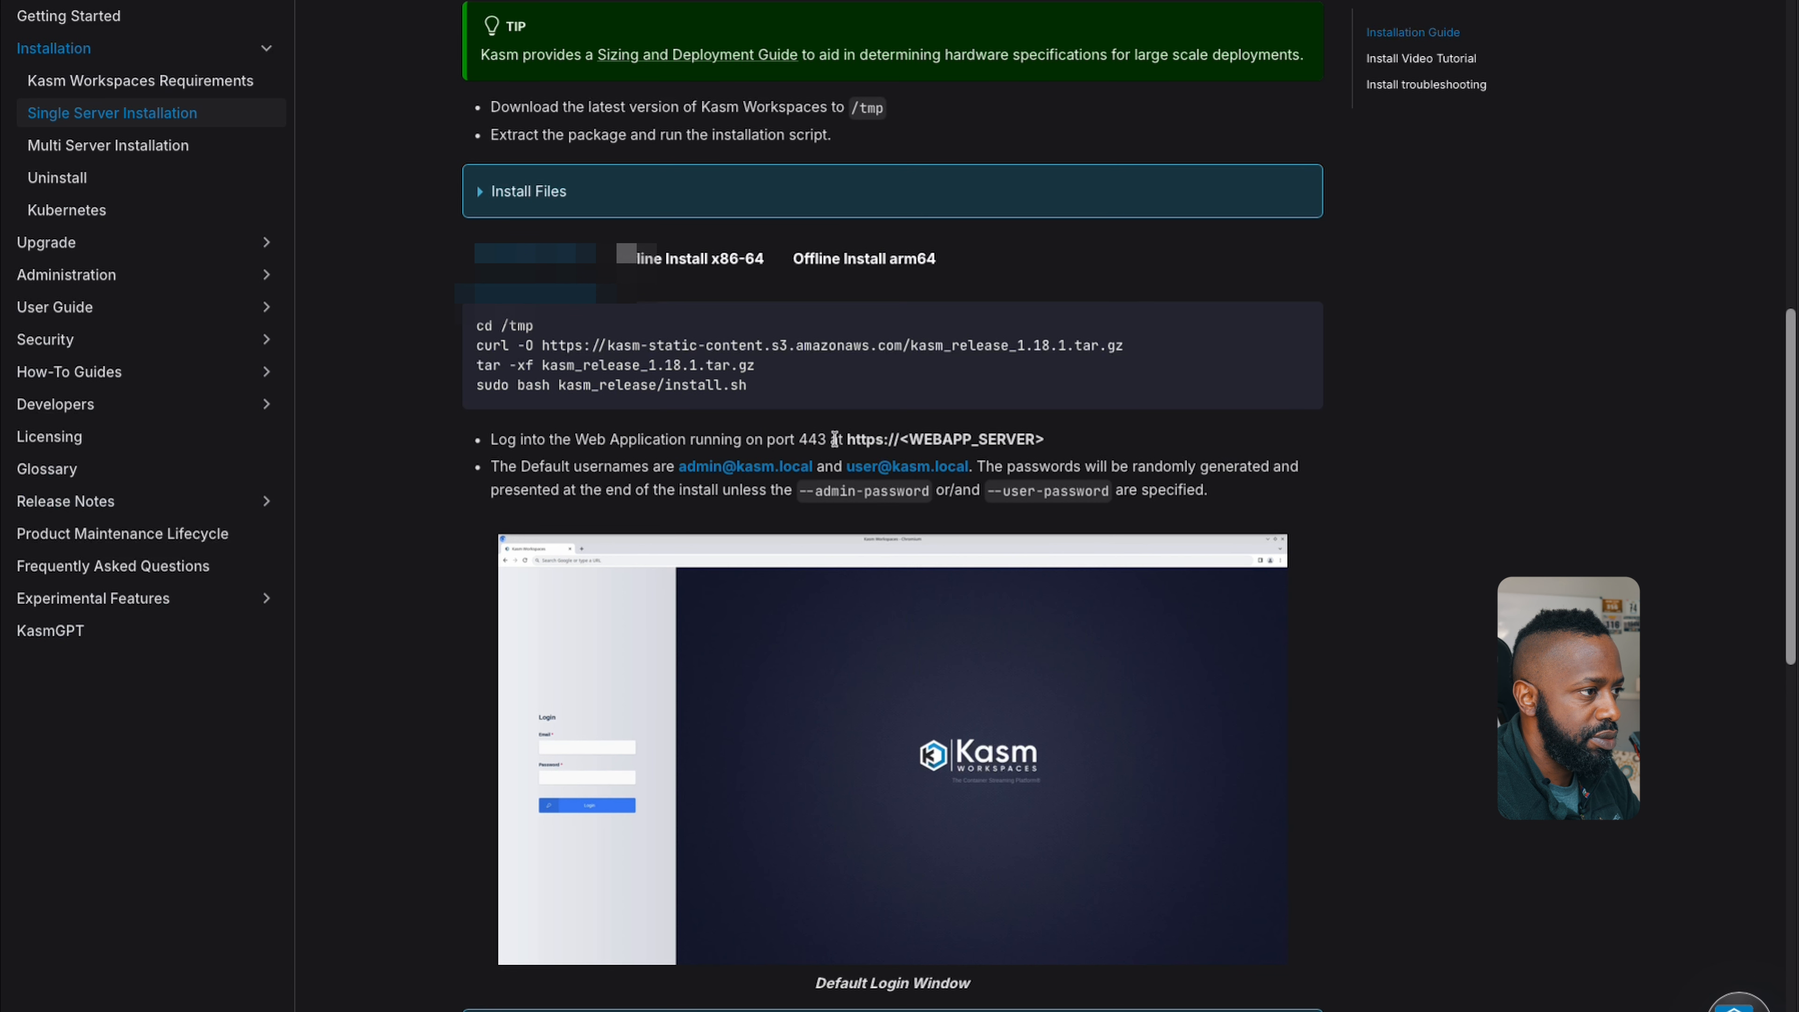
pyautogui.scroll(-1, 834, 440)
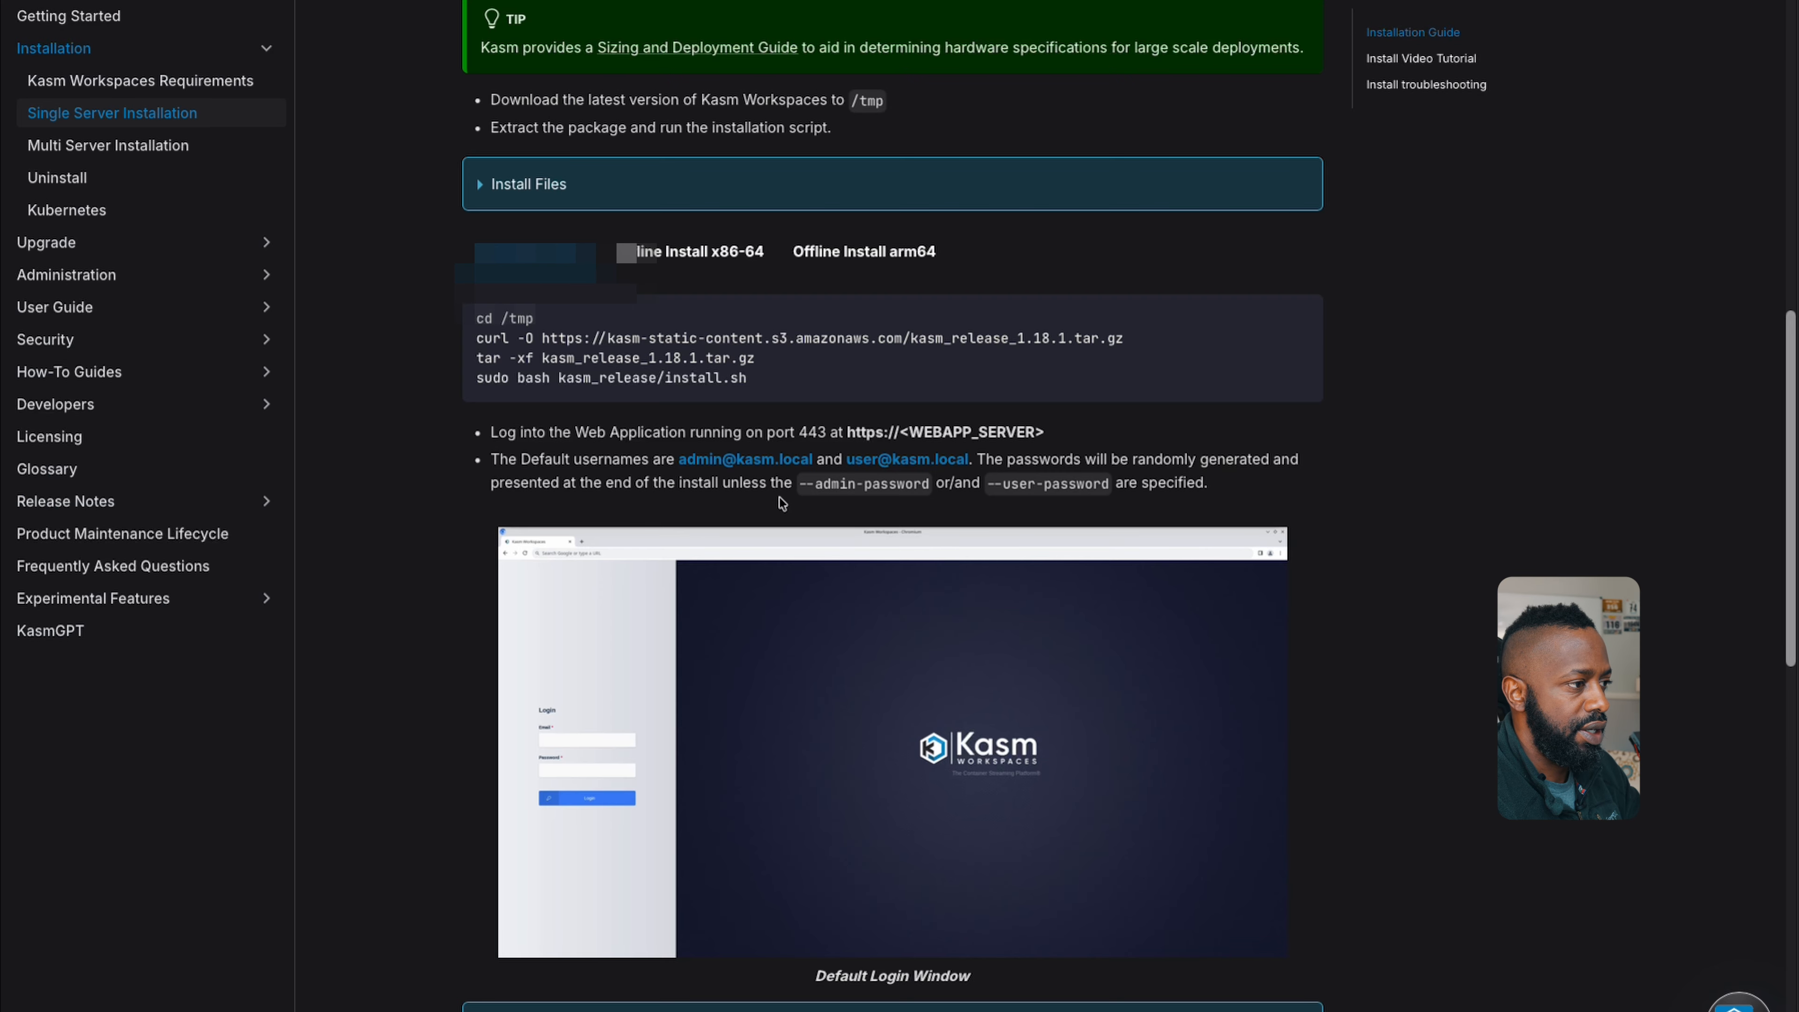
pyautogui.scroll(-3, 1102, 501)
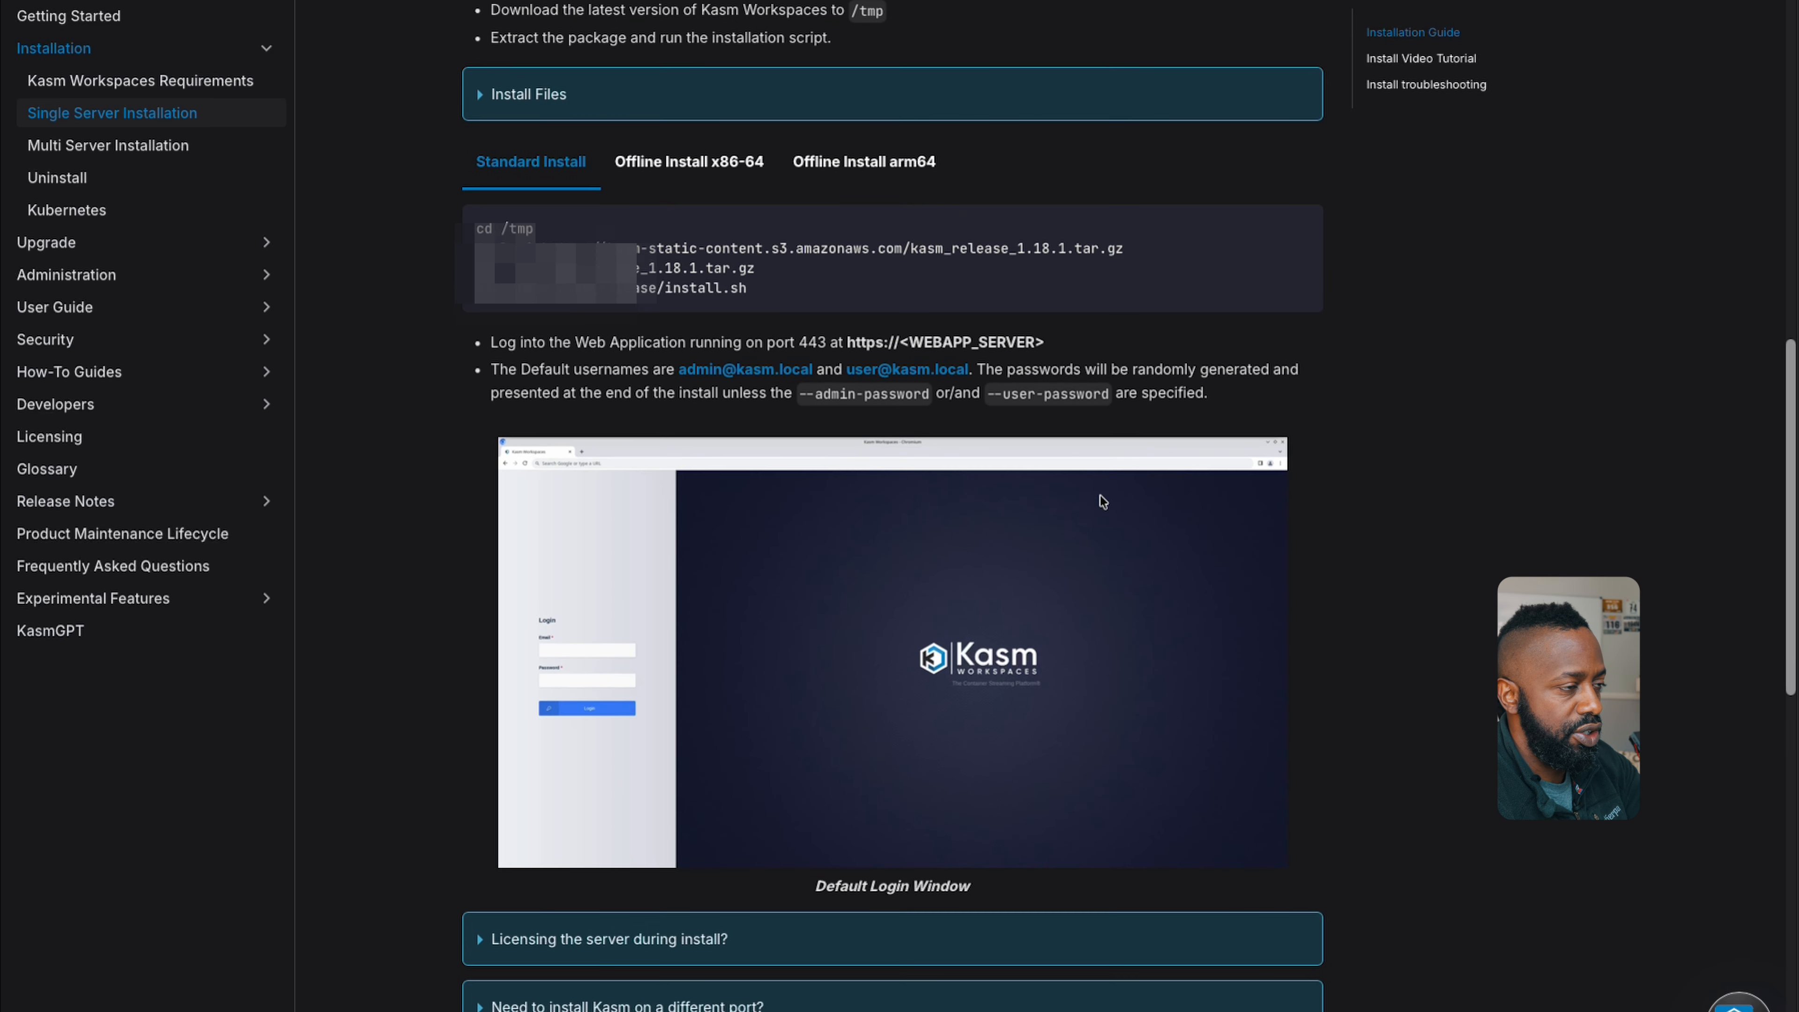
pyautogui.scroll(-2, 1102, 501)
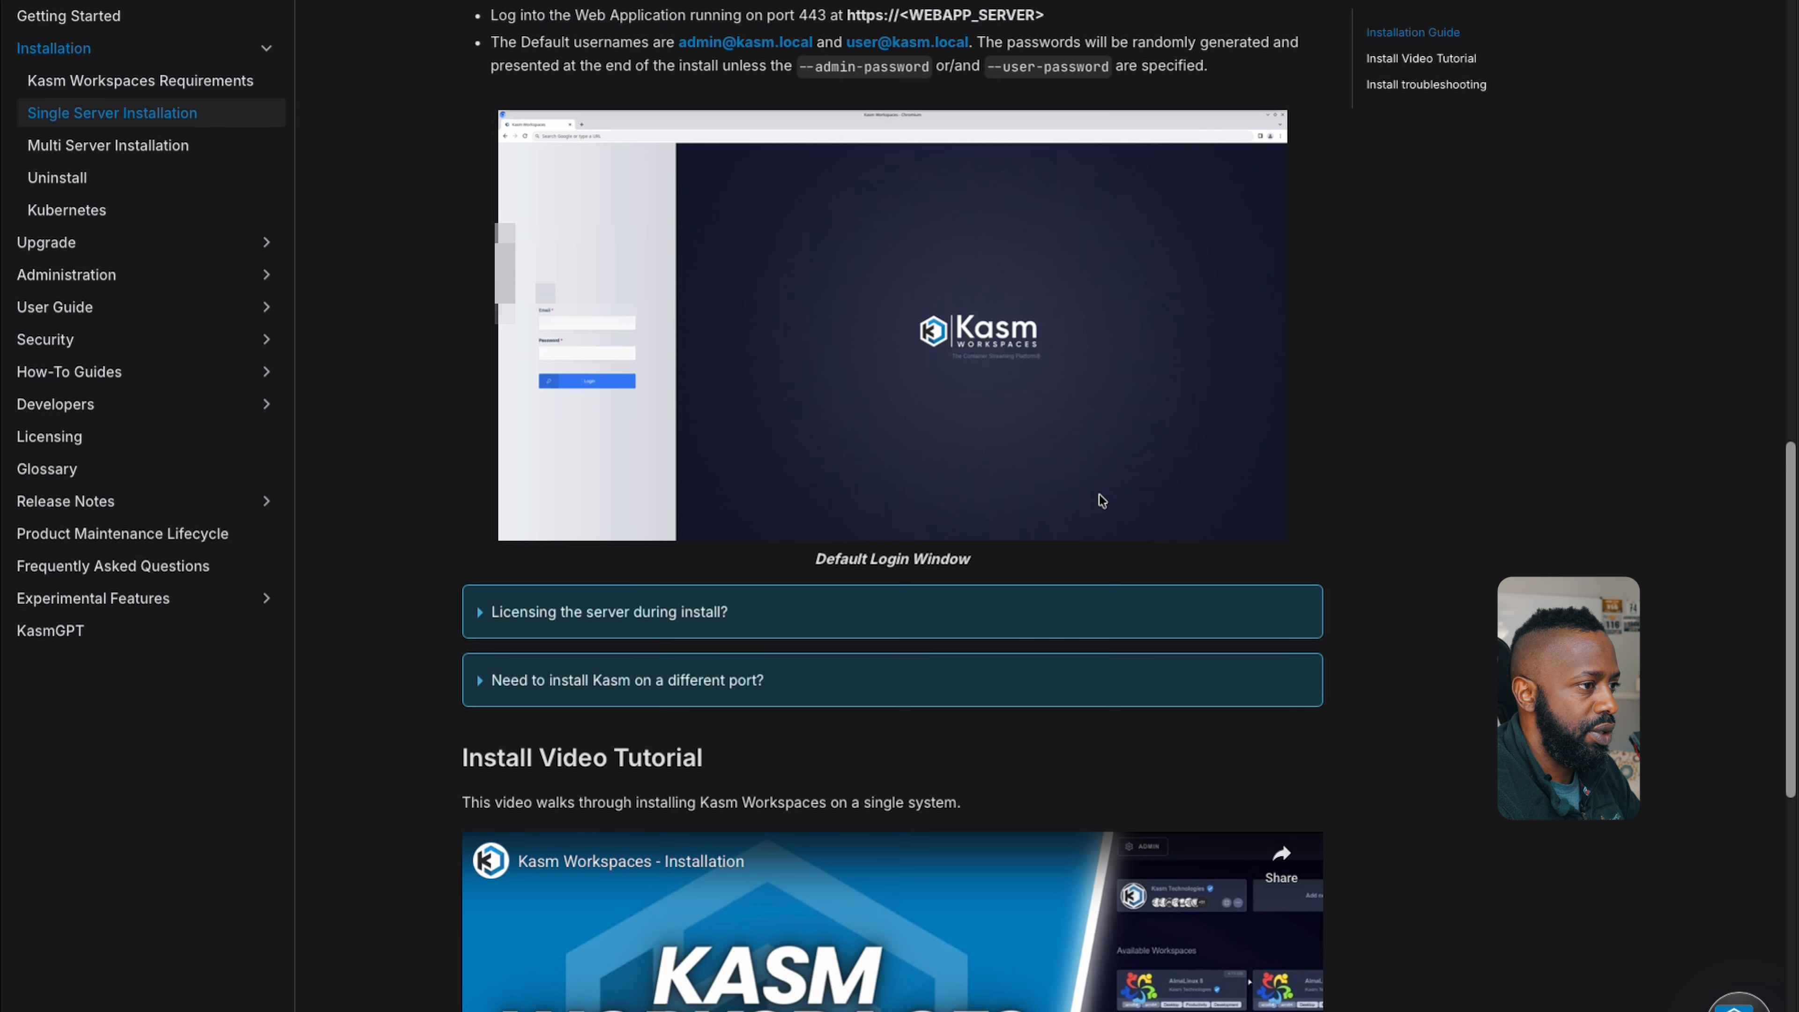
# - Return to the Standard Install section of the guide and copy its block of installation commands
pyautogui.scroll(5, 1102, 501)
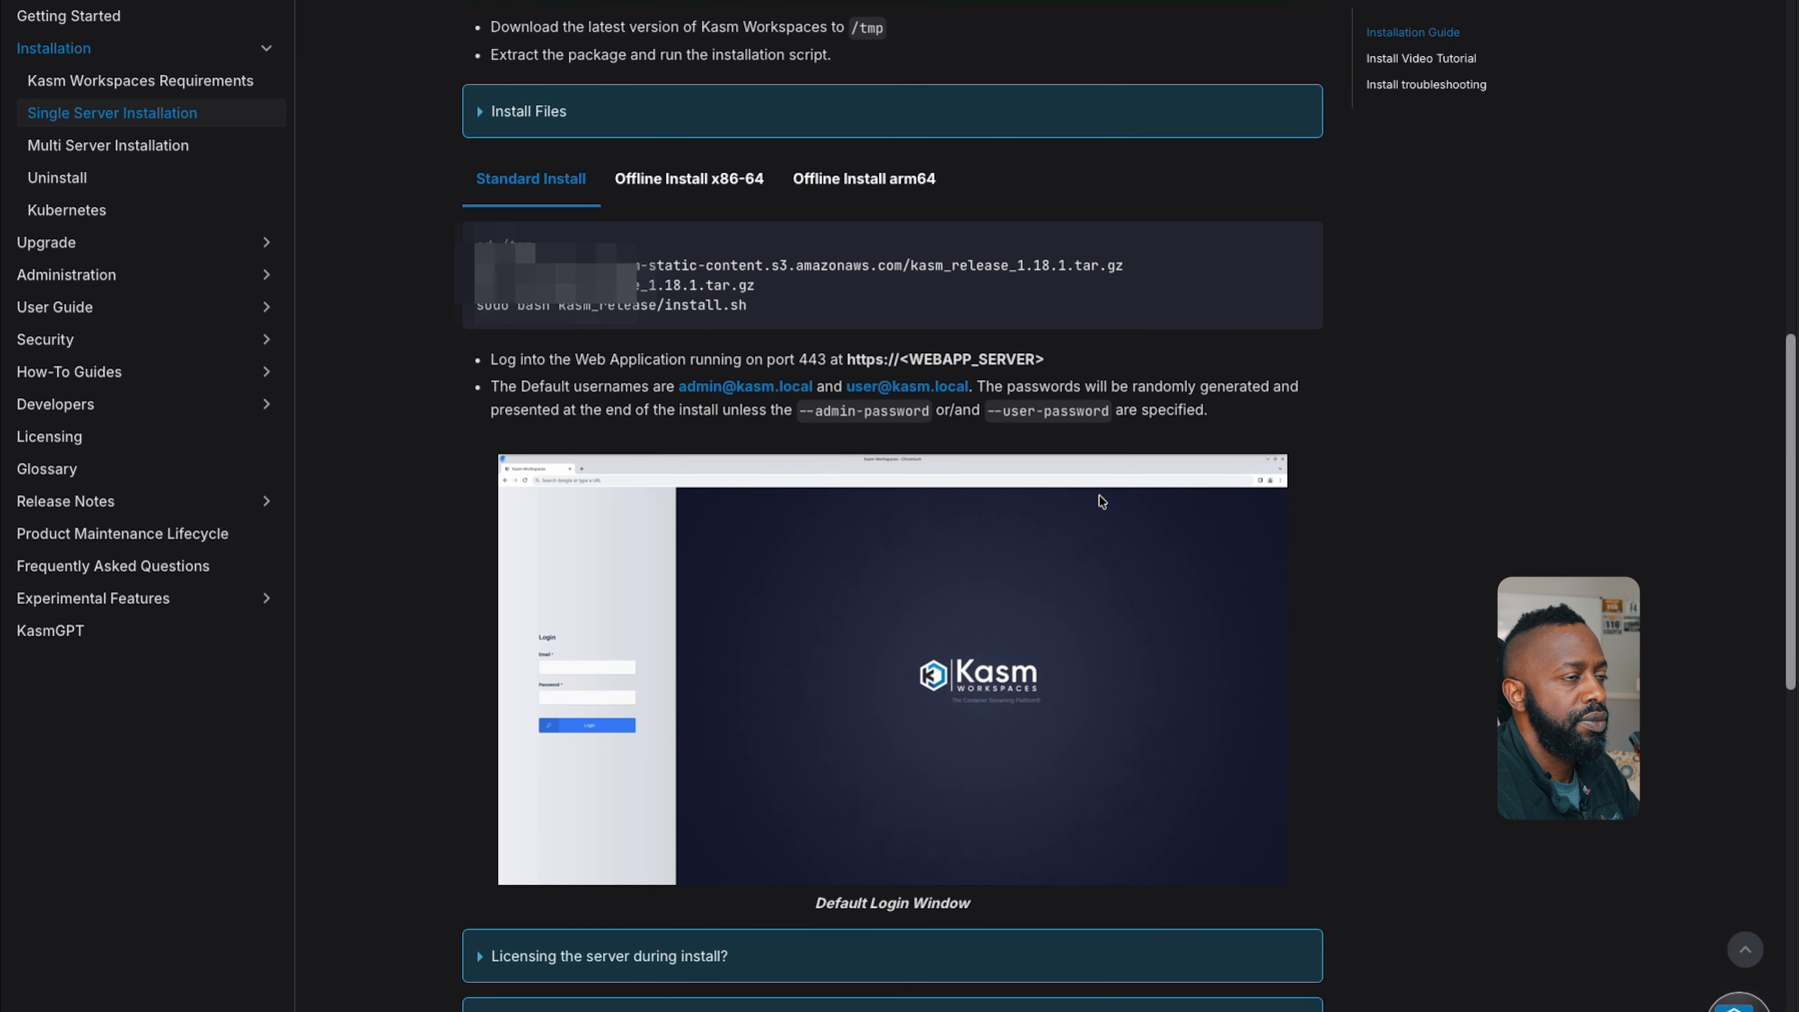
pyautogui.scroll(5, 1103, 500)
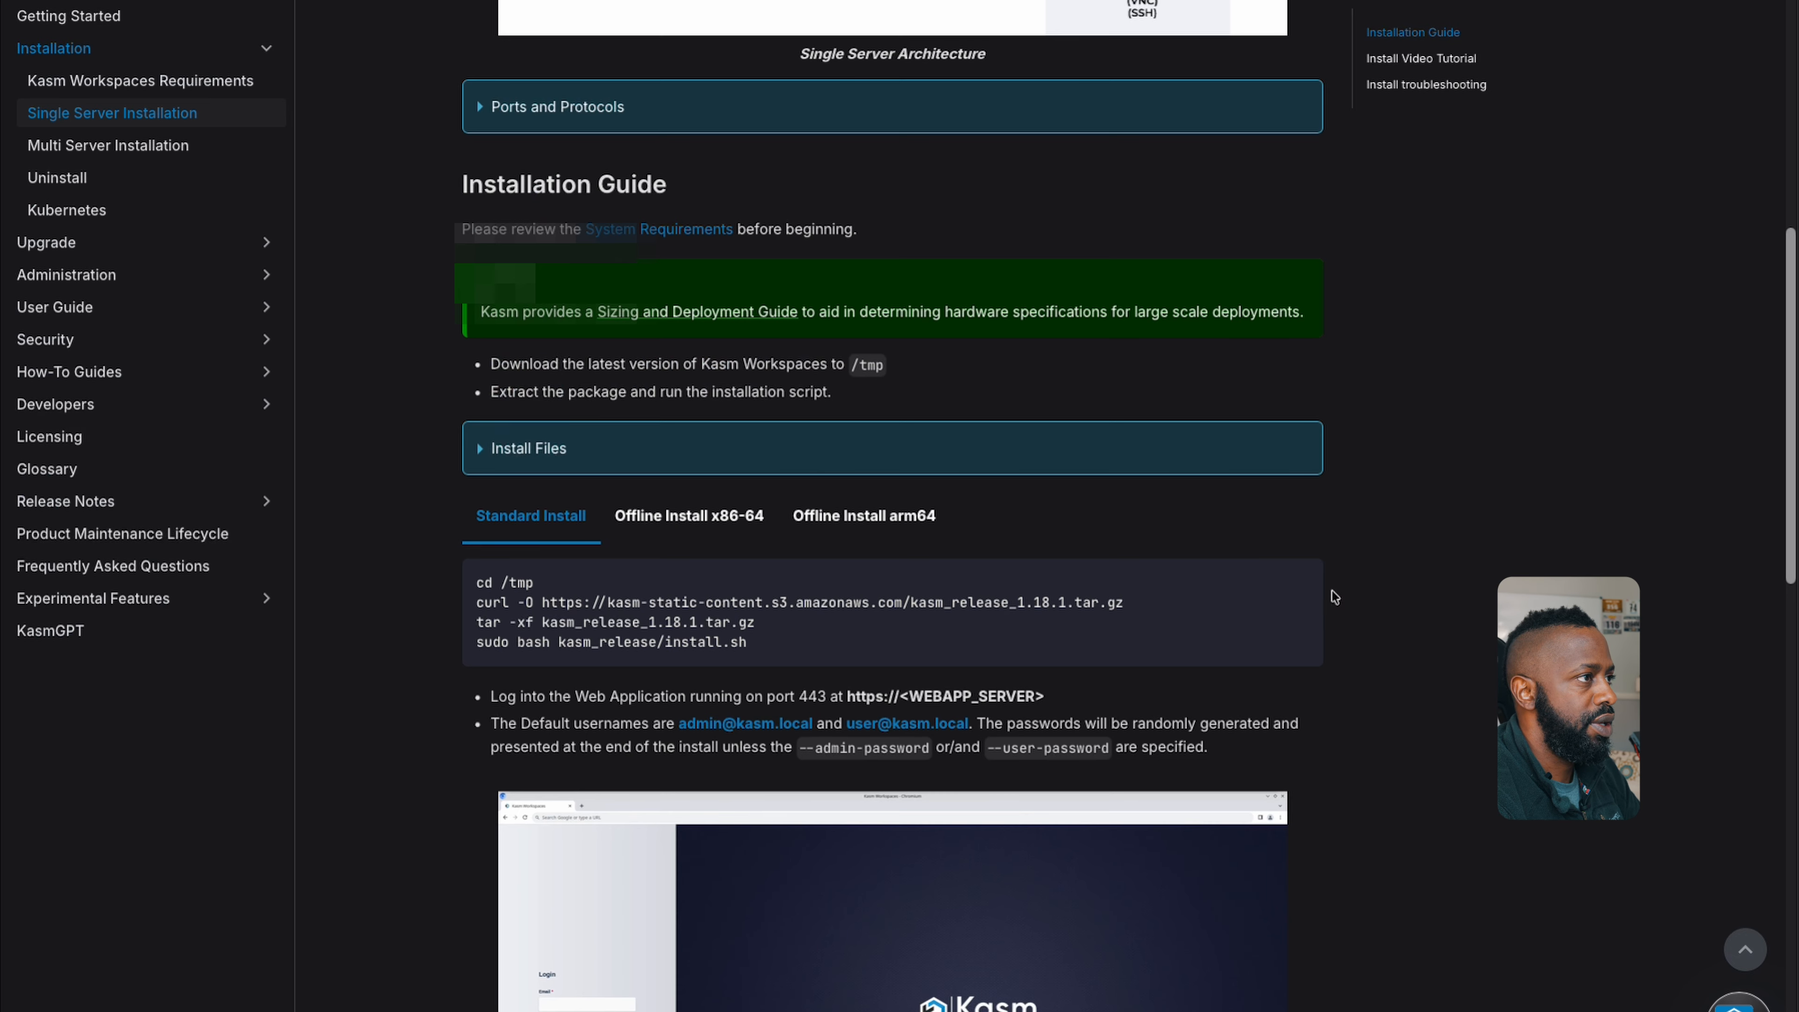
pyautogui.click(1300, 585)
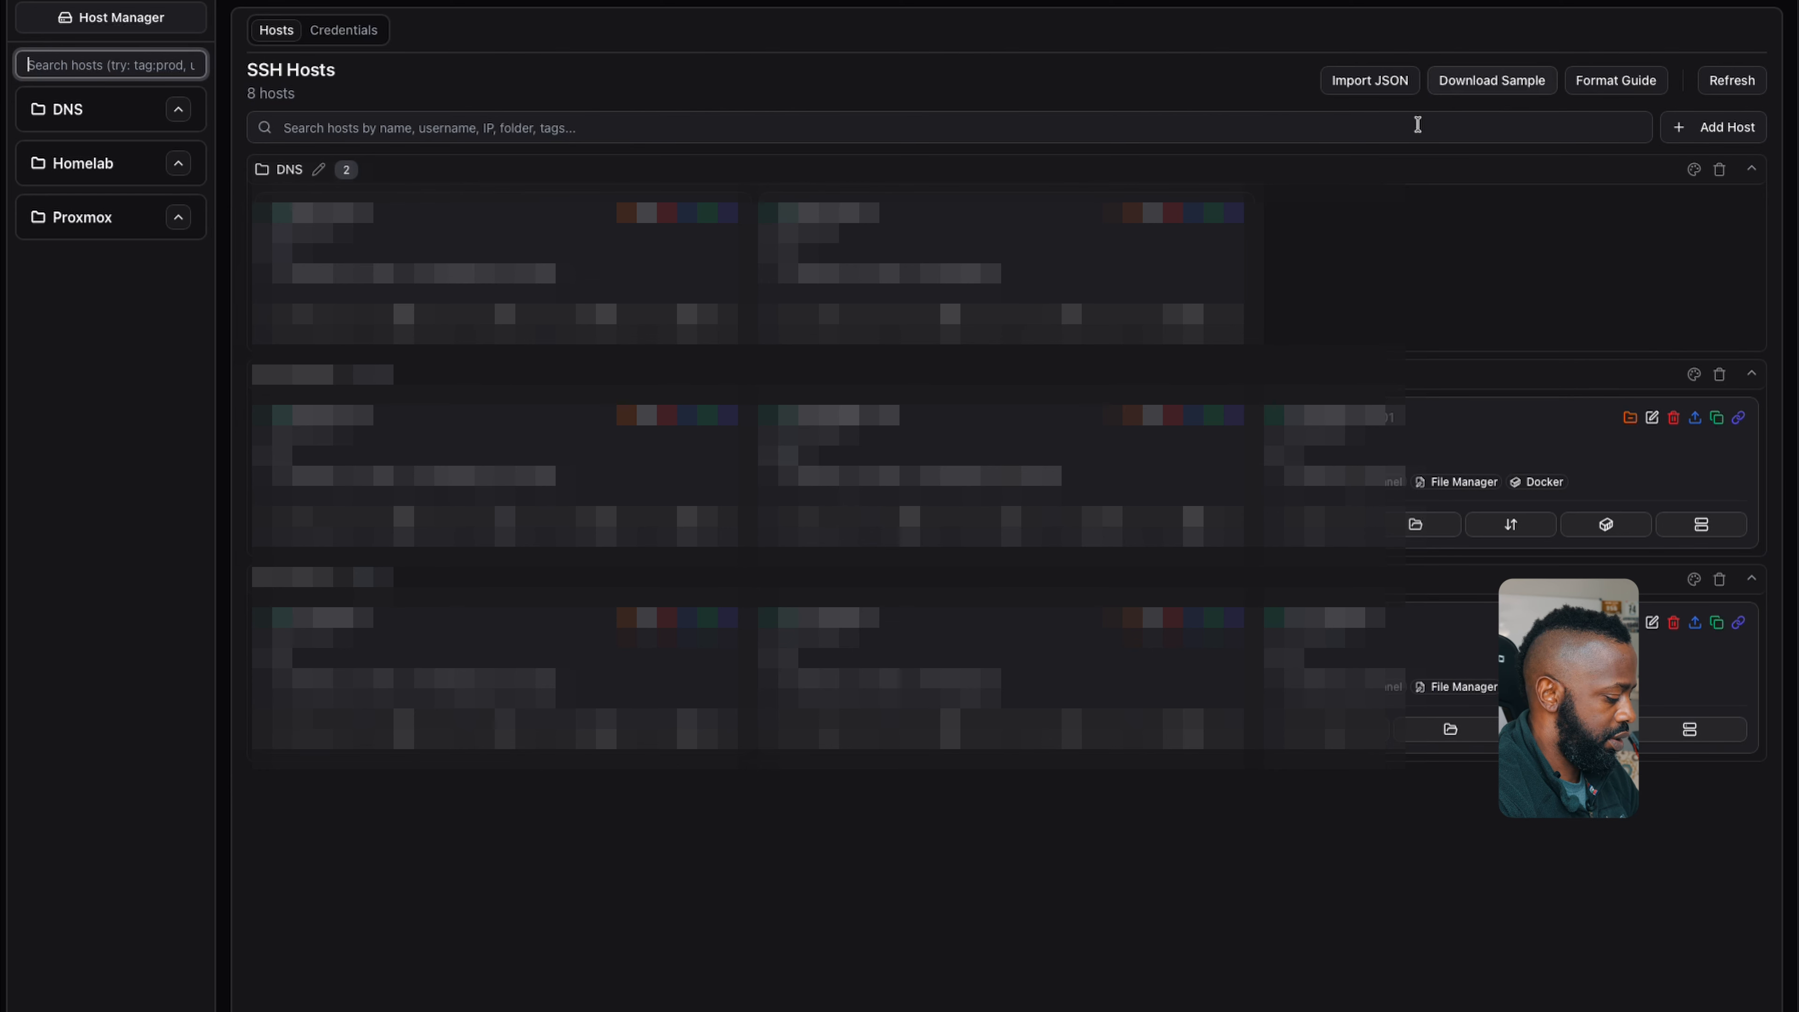
# - Start a new SSH host in Host Manager with IP address 10.65.65.62 and username benchtest
pyautogui.click(1709, 131)
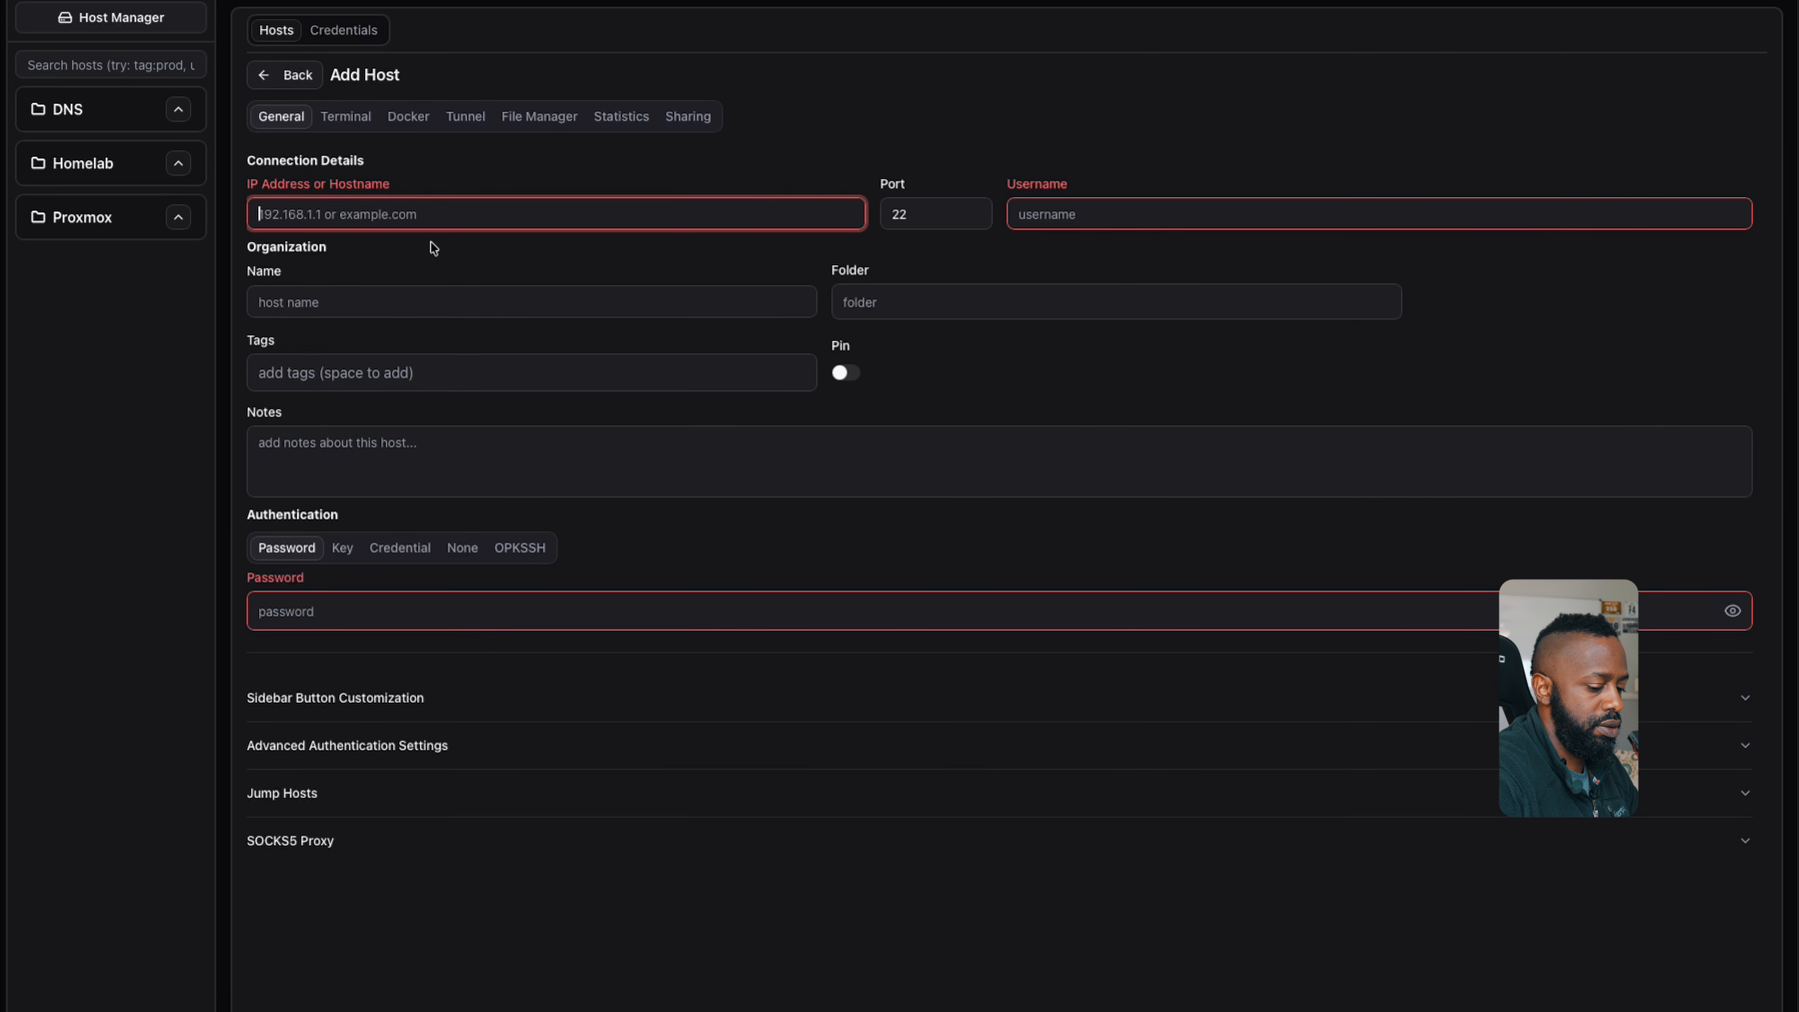
pyautogui.write('10.65.65.52')
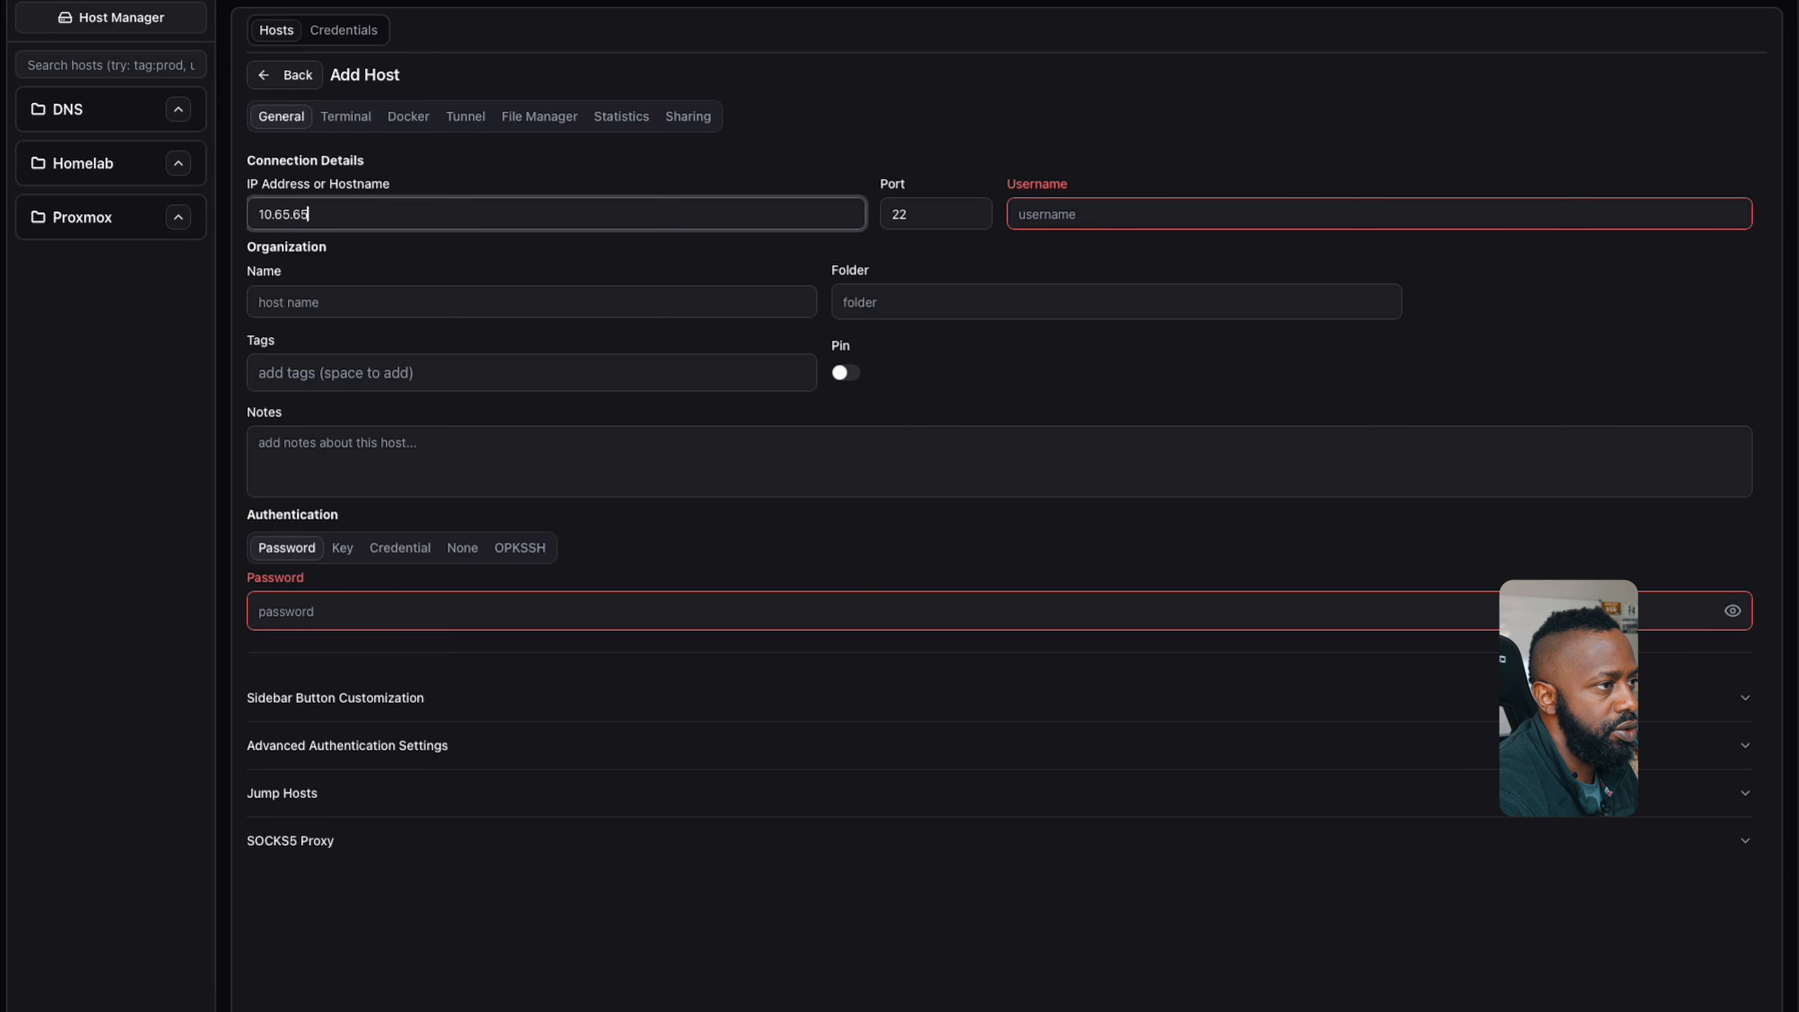
pyautogui.press('BackSpace')
pyautogui.press('BackSpace')
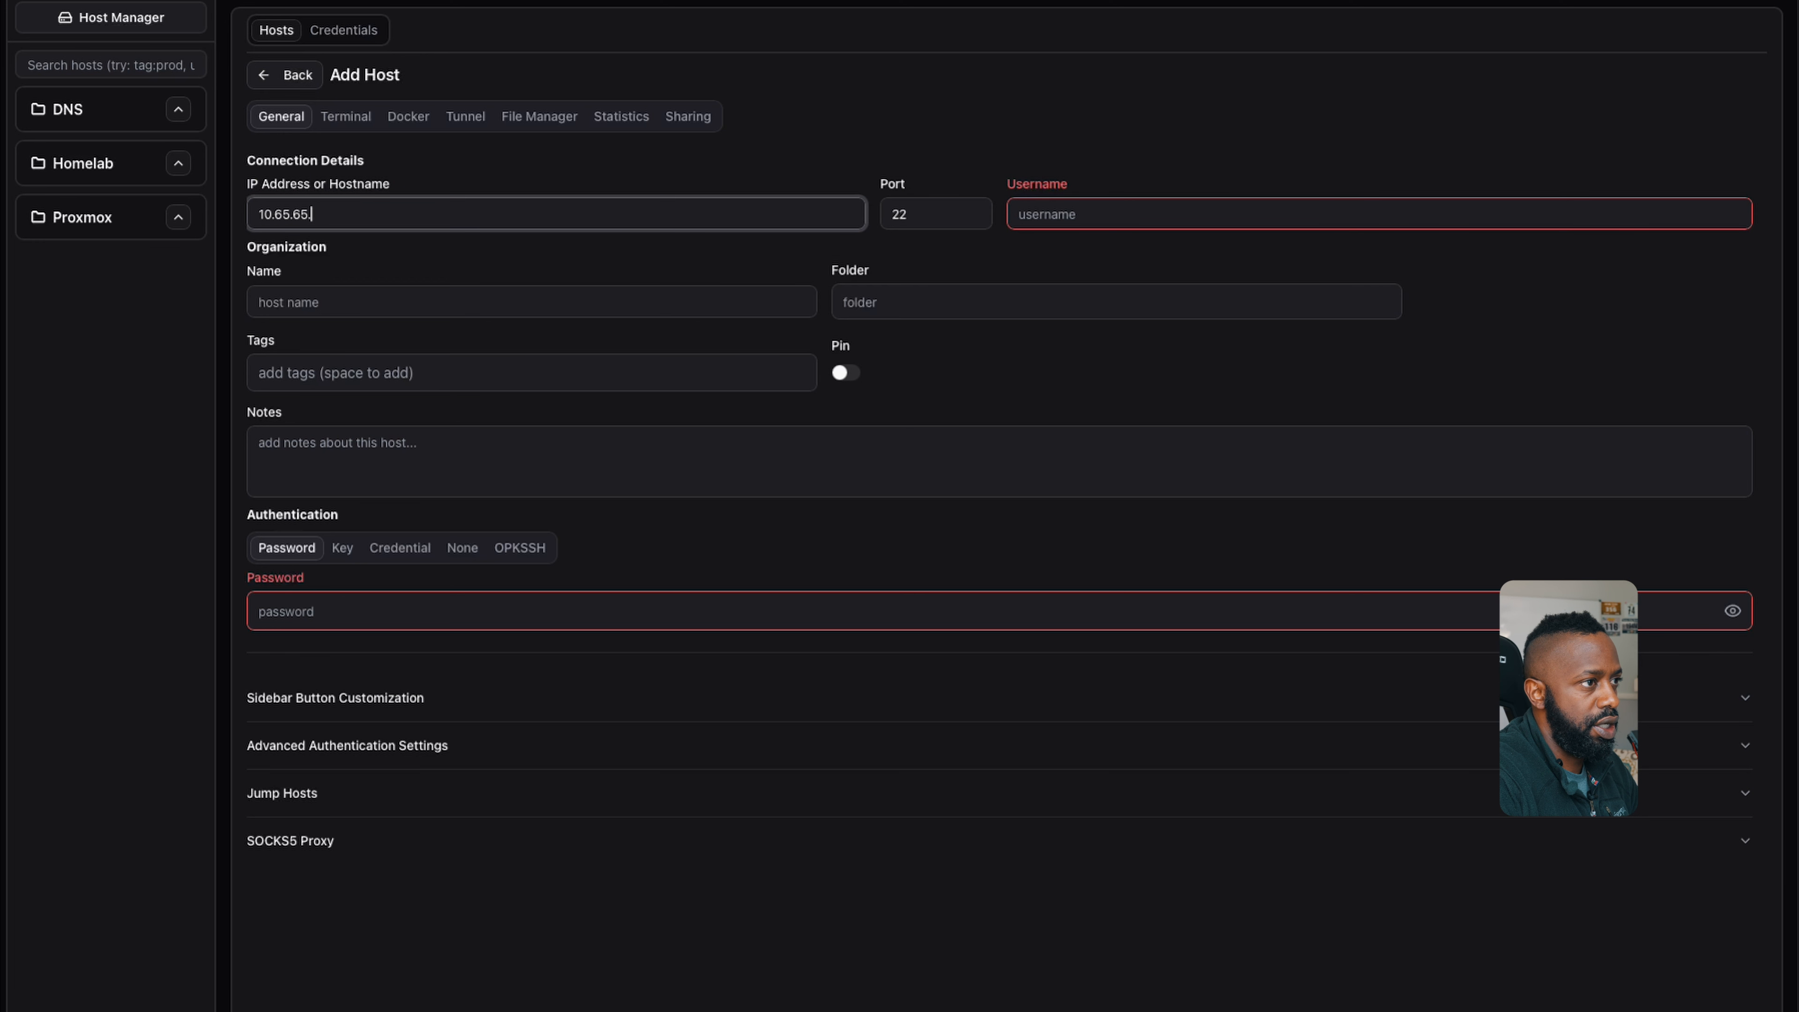
pyautogui.write('62')
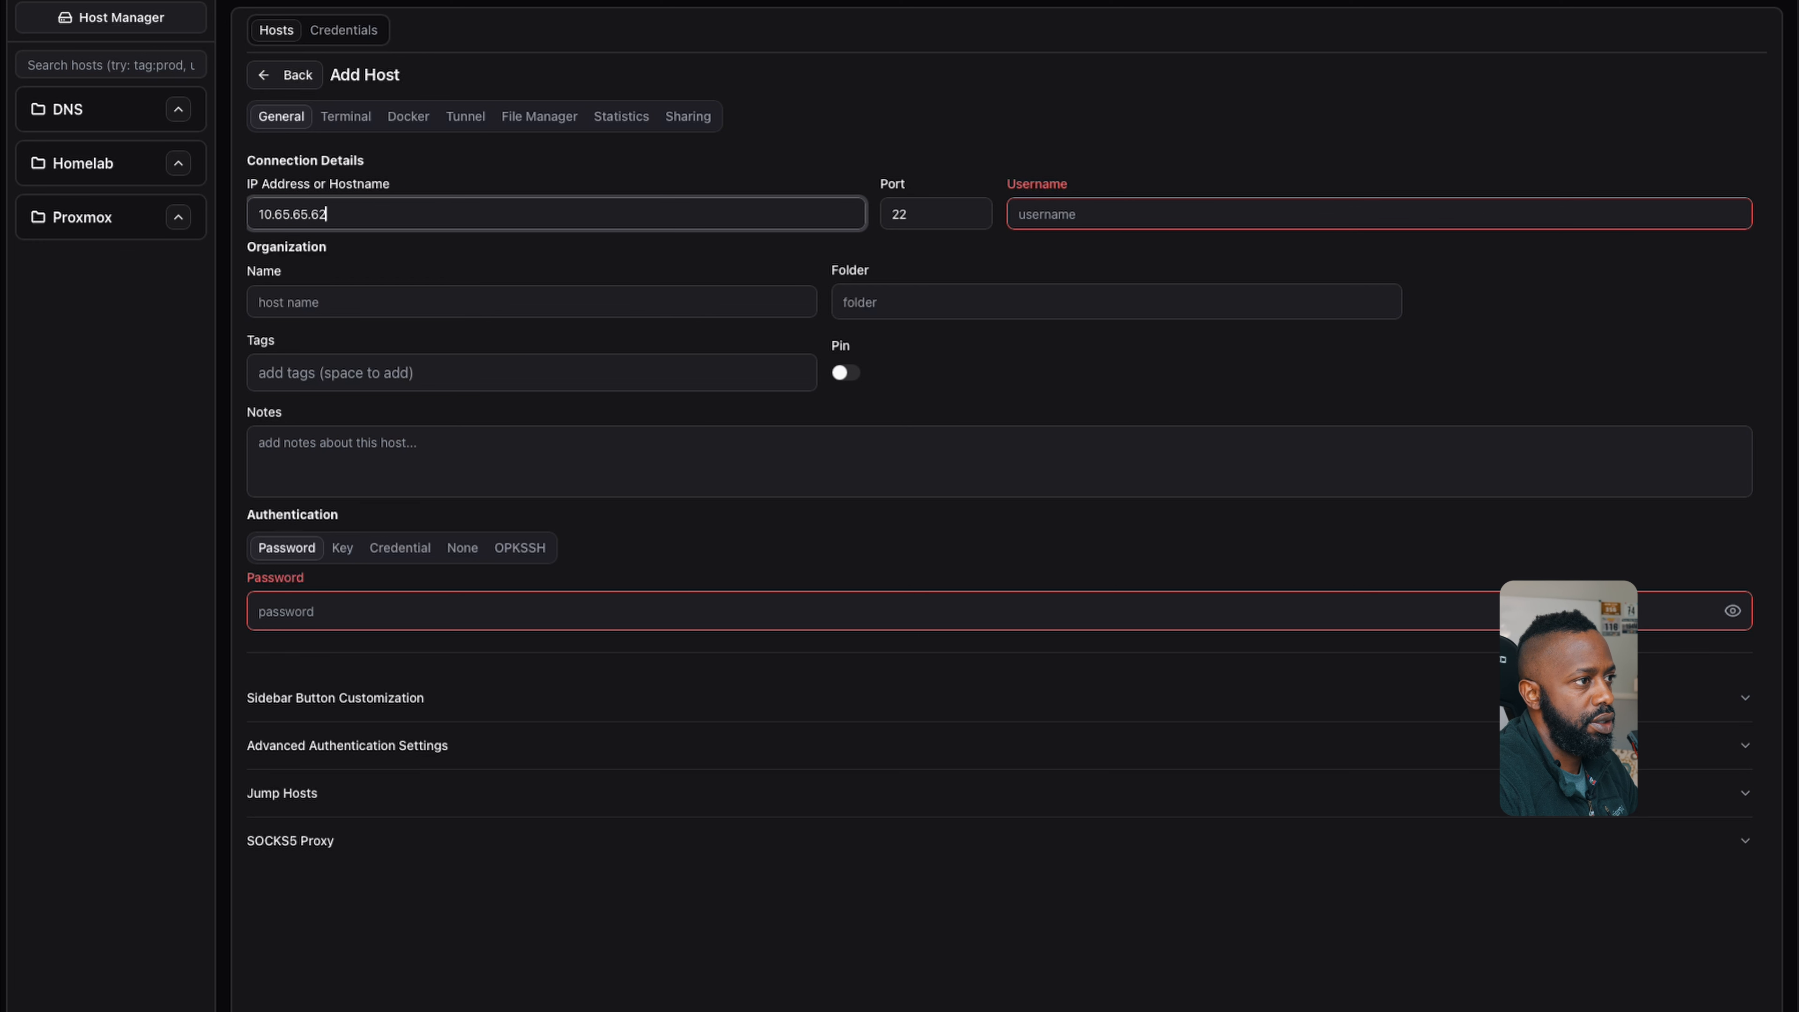
pyautogui.click(1131, 220)
pyautogui.write('benchtest')
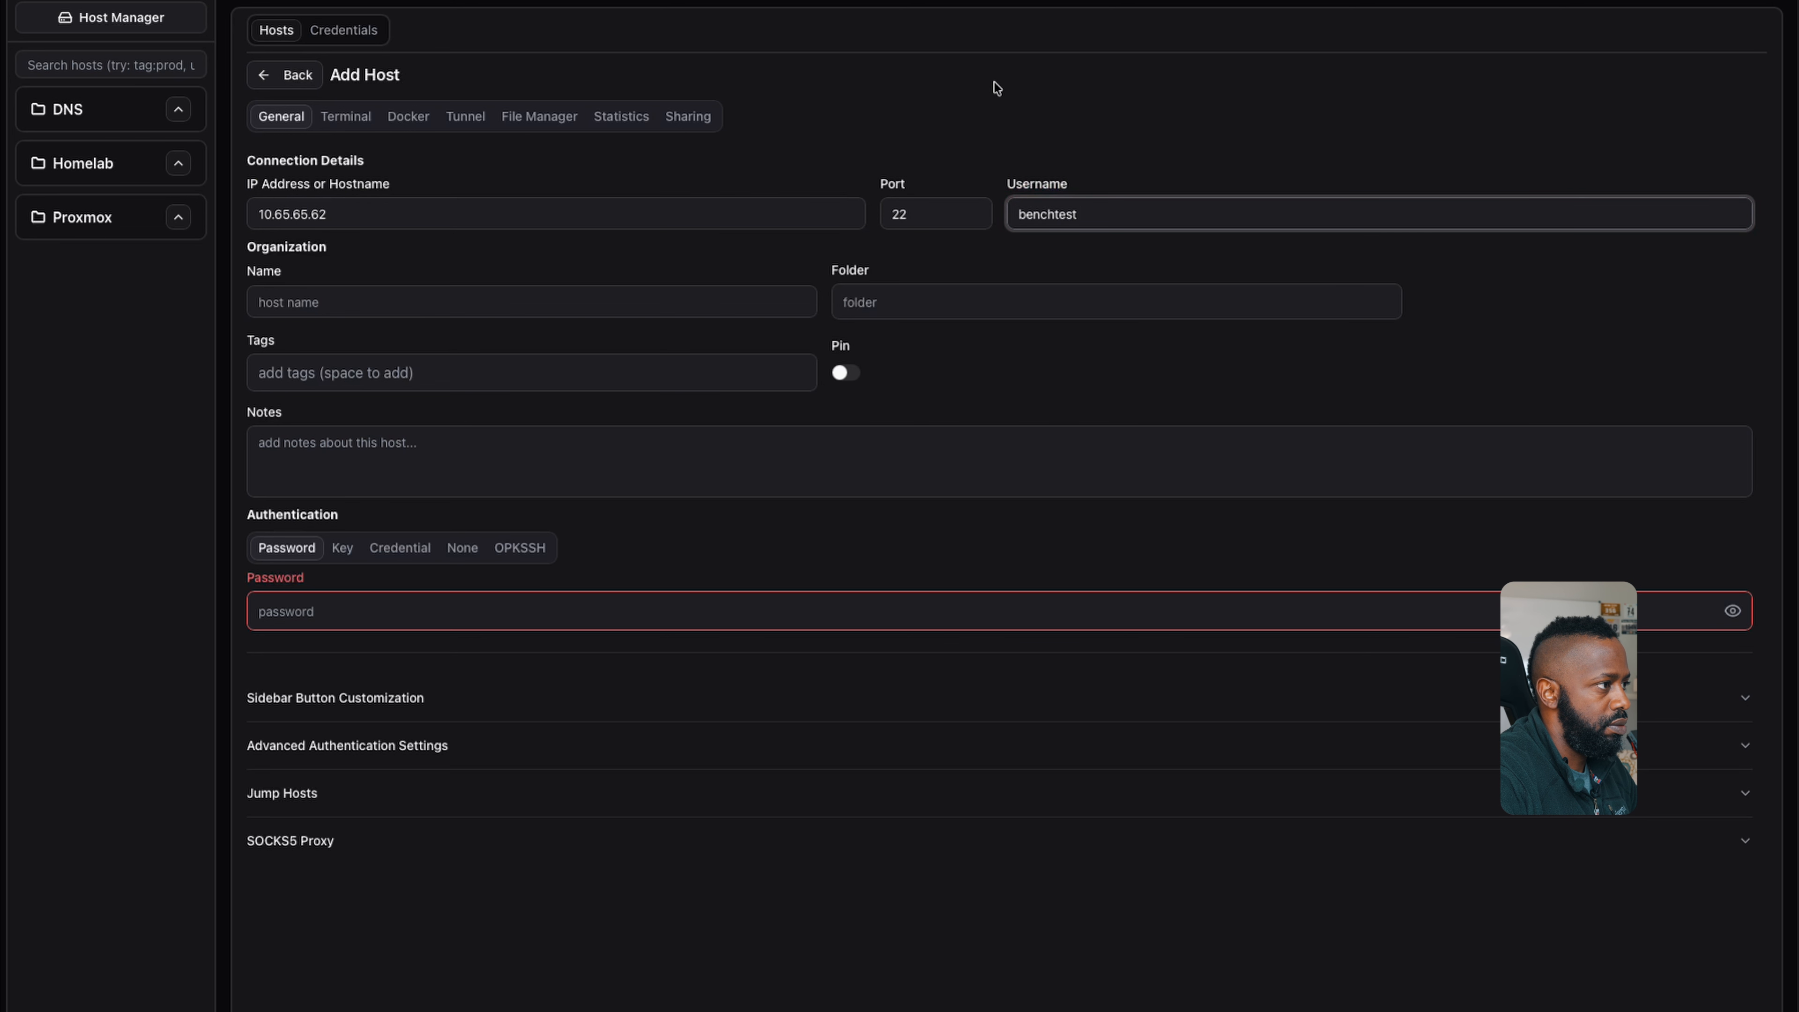
# - Name the new SSH host kasm-srv01
pyautogui.click(450, 306)
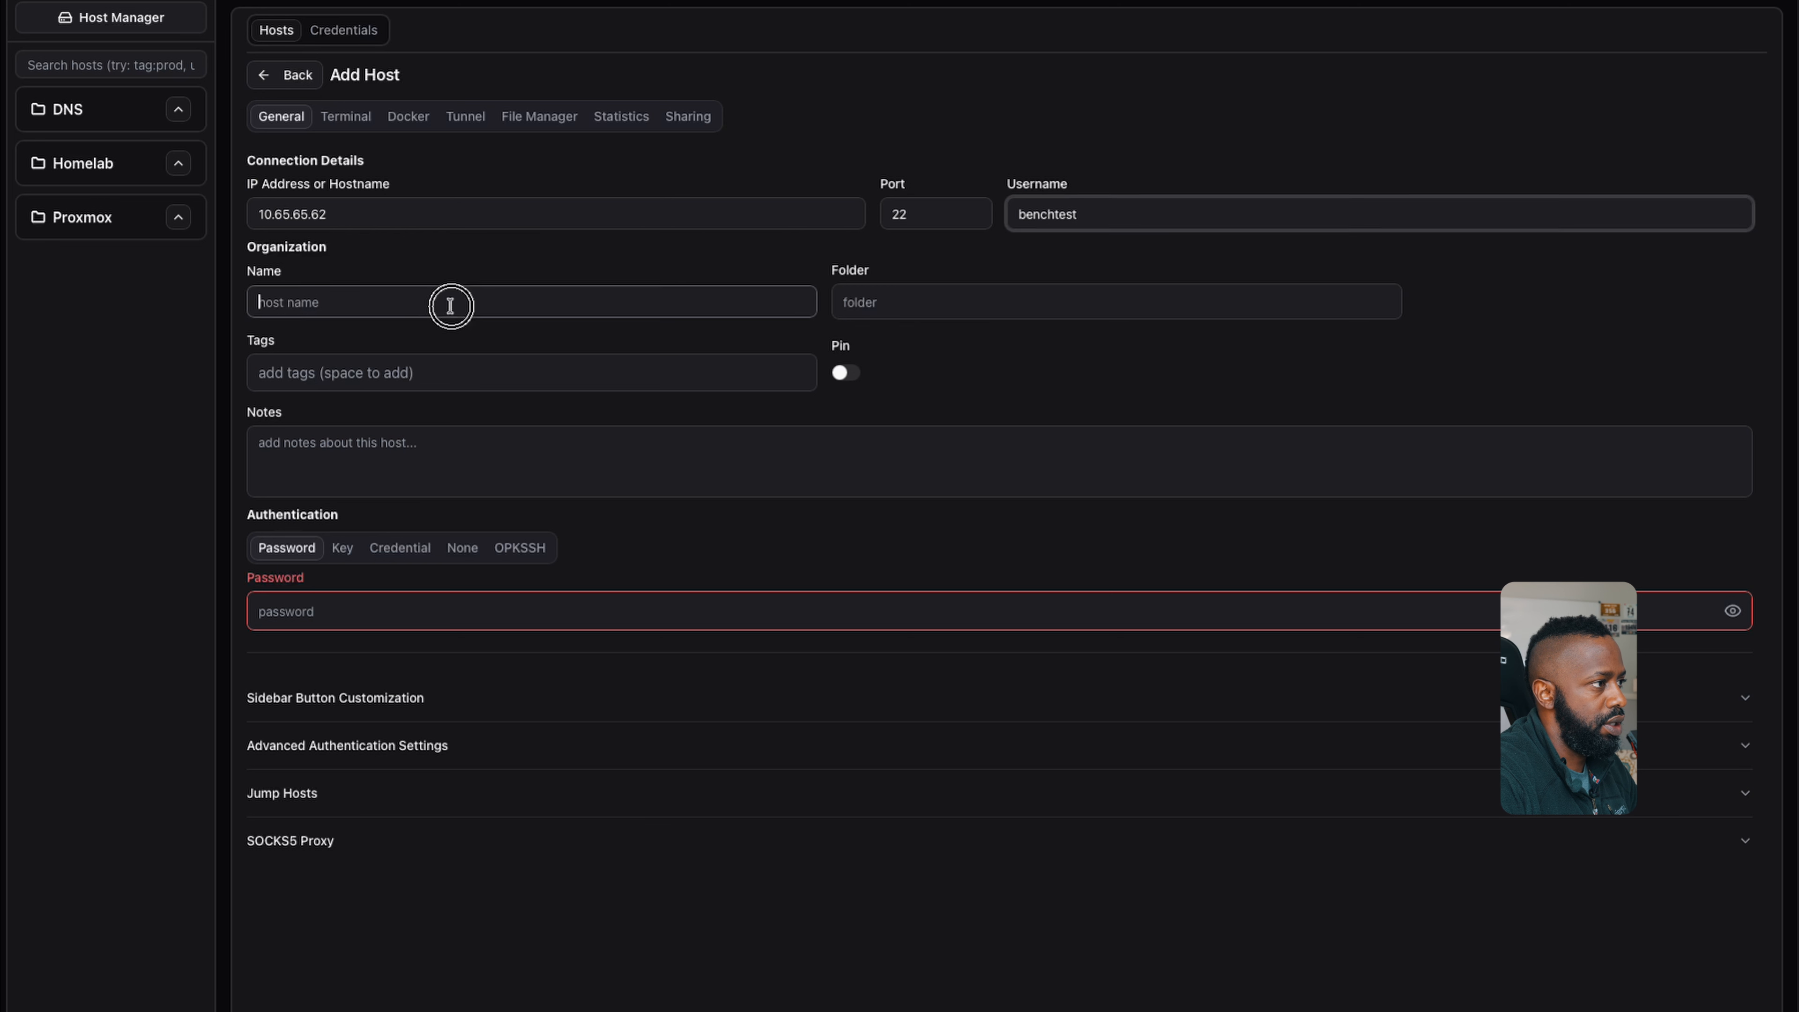
pyautogui.write('ksam')
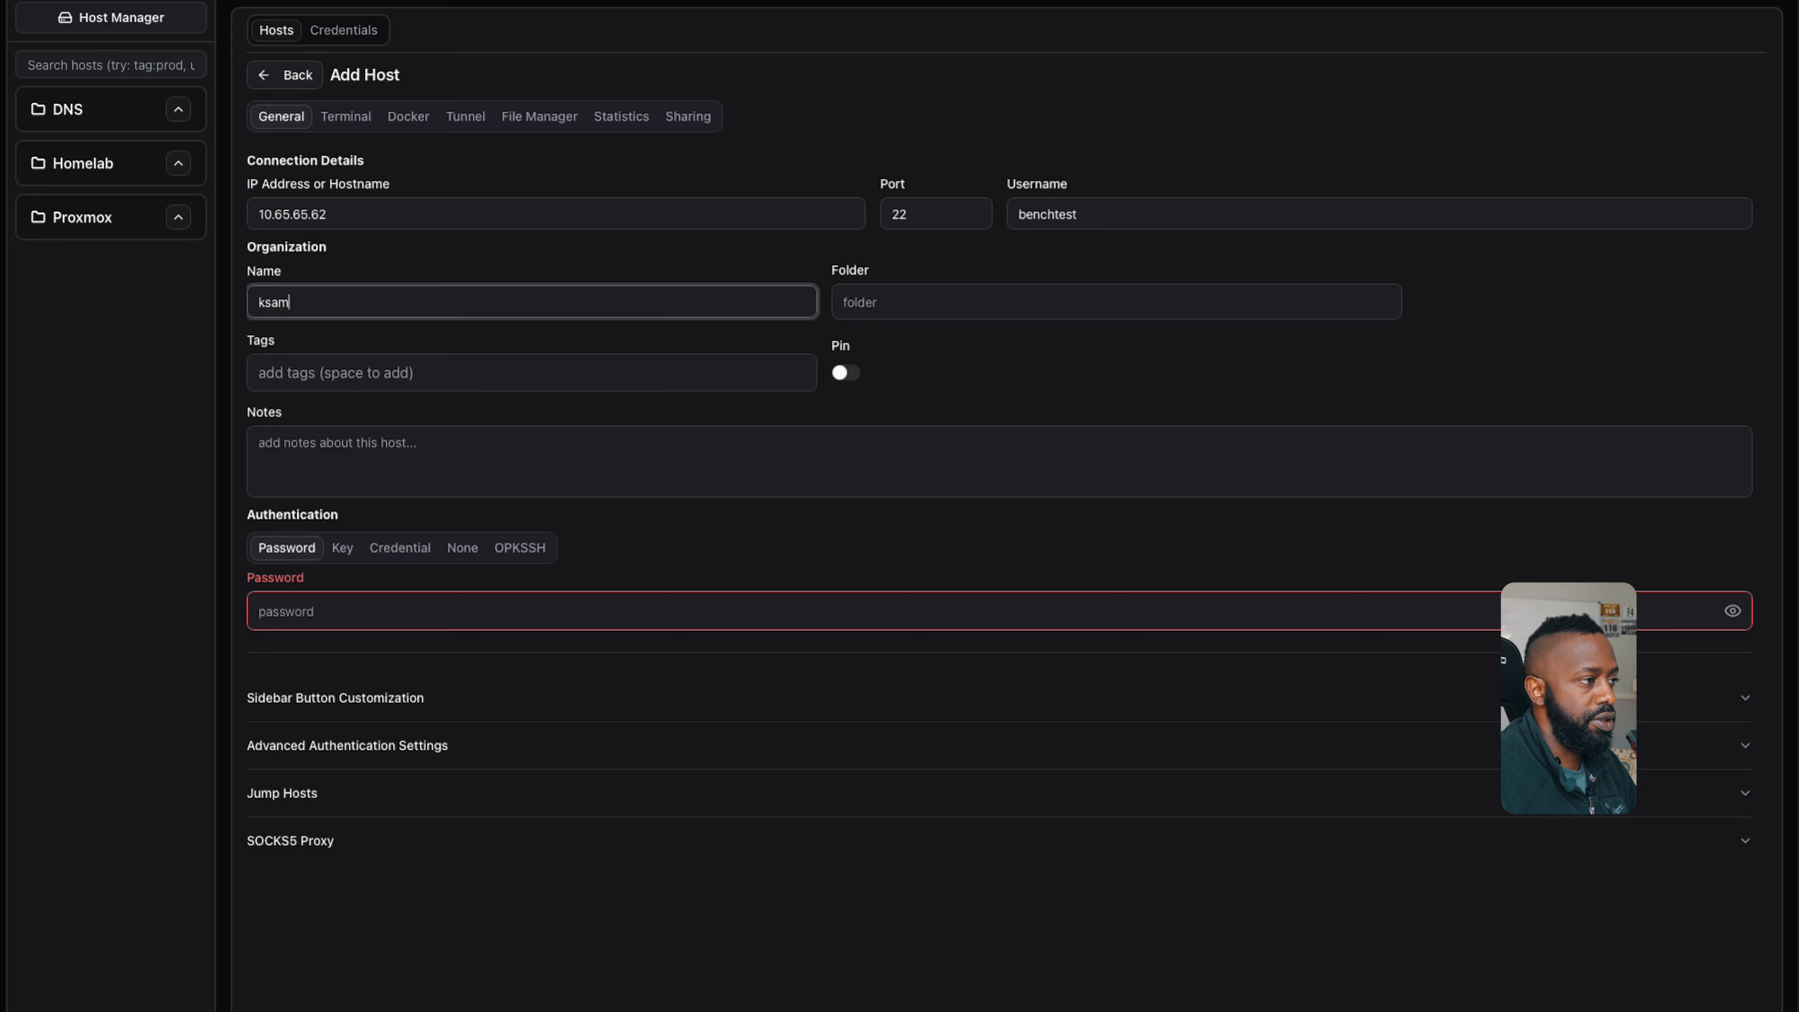
pyautogui.press('BackSpace')
pyautogui.press('BackSpace')
pyautogui.press('BackSpace')
pyautogui.press('BackSpace')
pyautogui.write('kasmos')
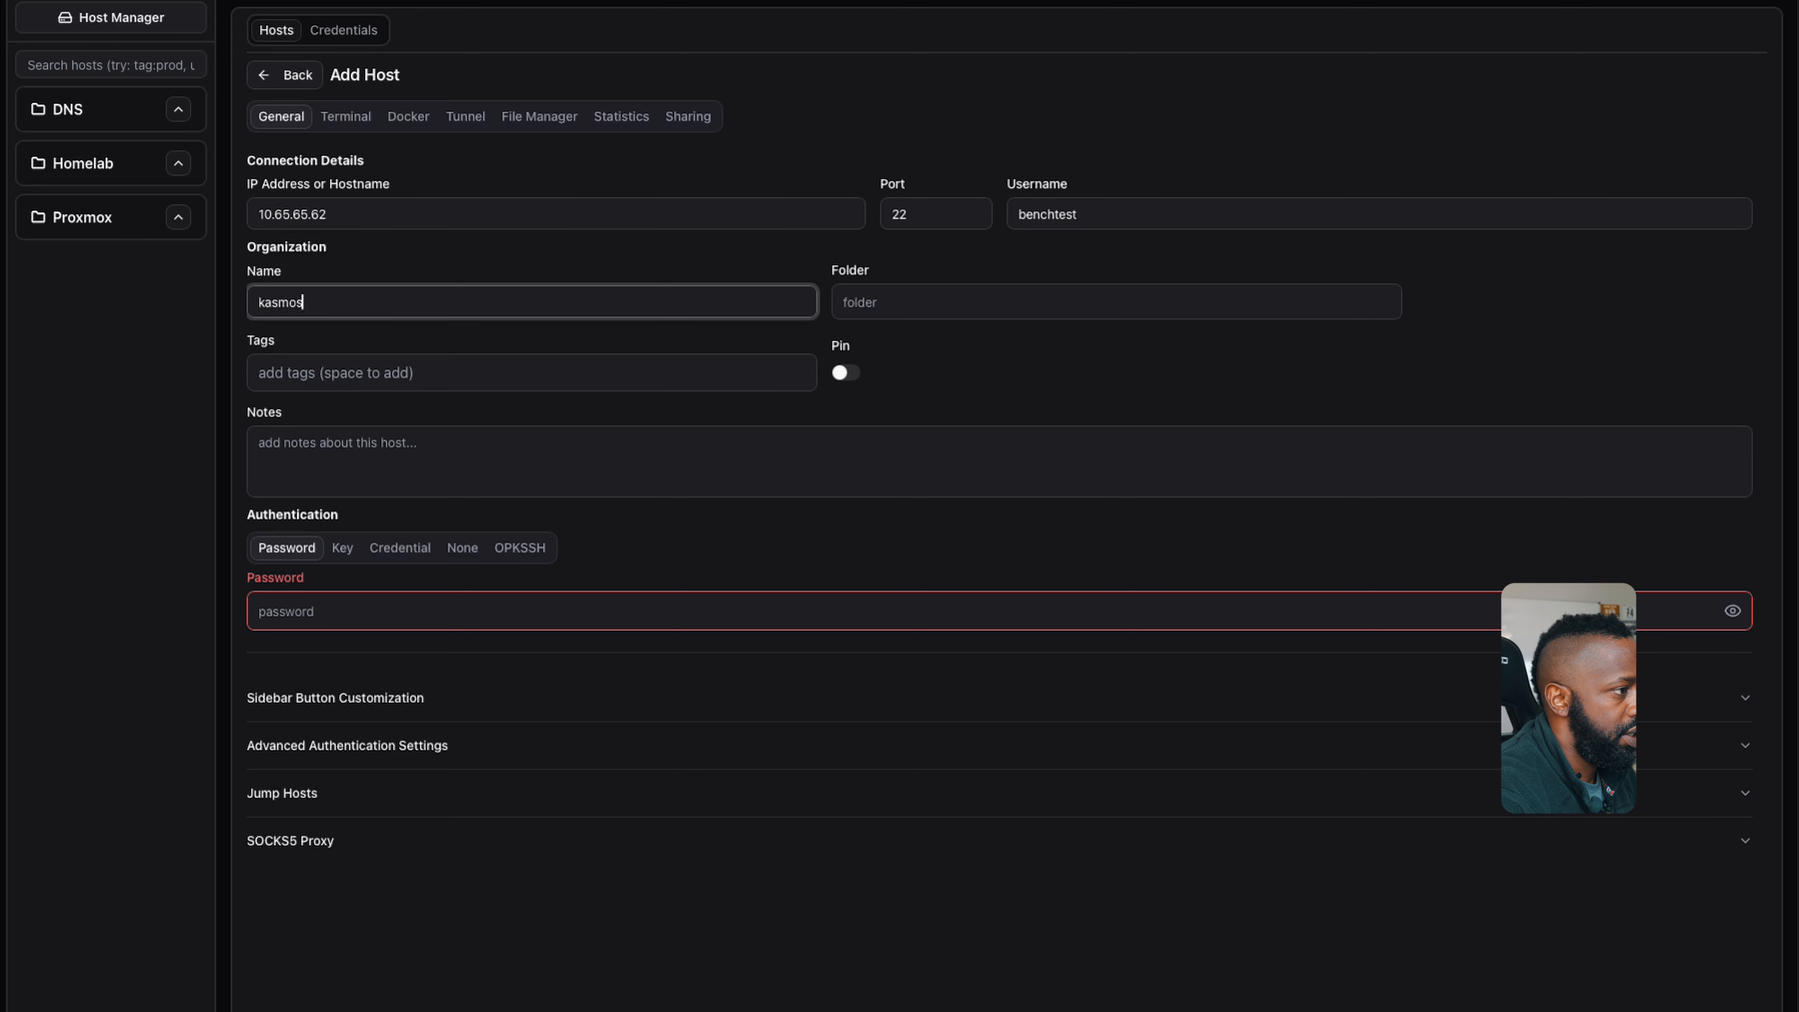
pyautogui.press('BackSpace')
pyautogui.press('BackSpace')
pyautogui.write('-srv0')
pyautogui.write('1')
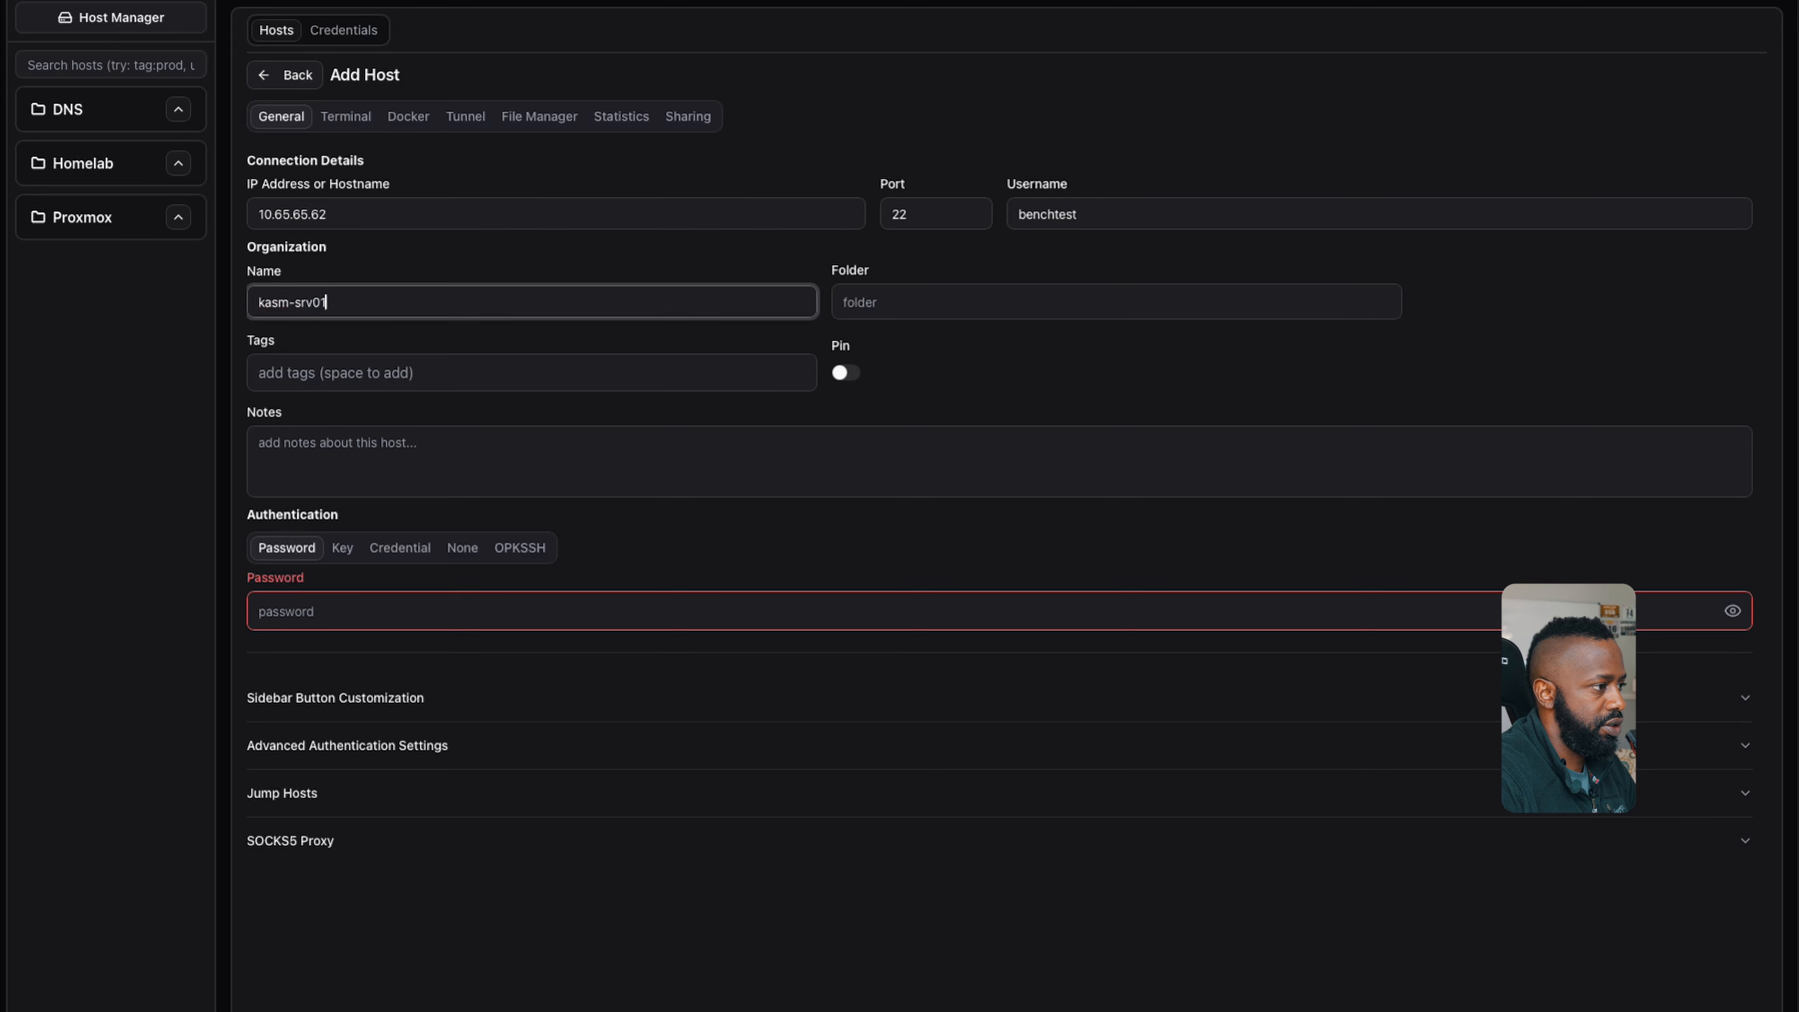
# - Enter the SSH account password for the new host and save the host
pyautogui.click(424, 607)
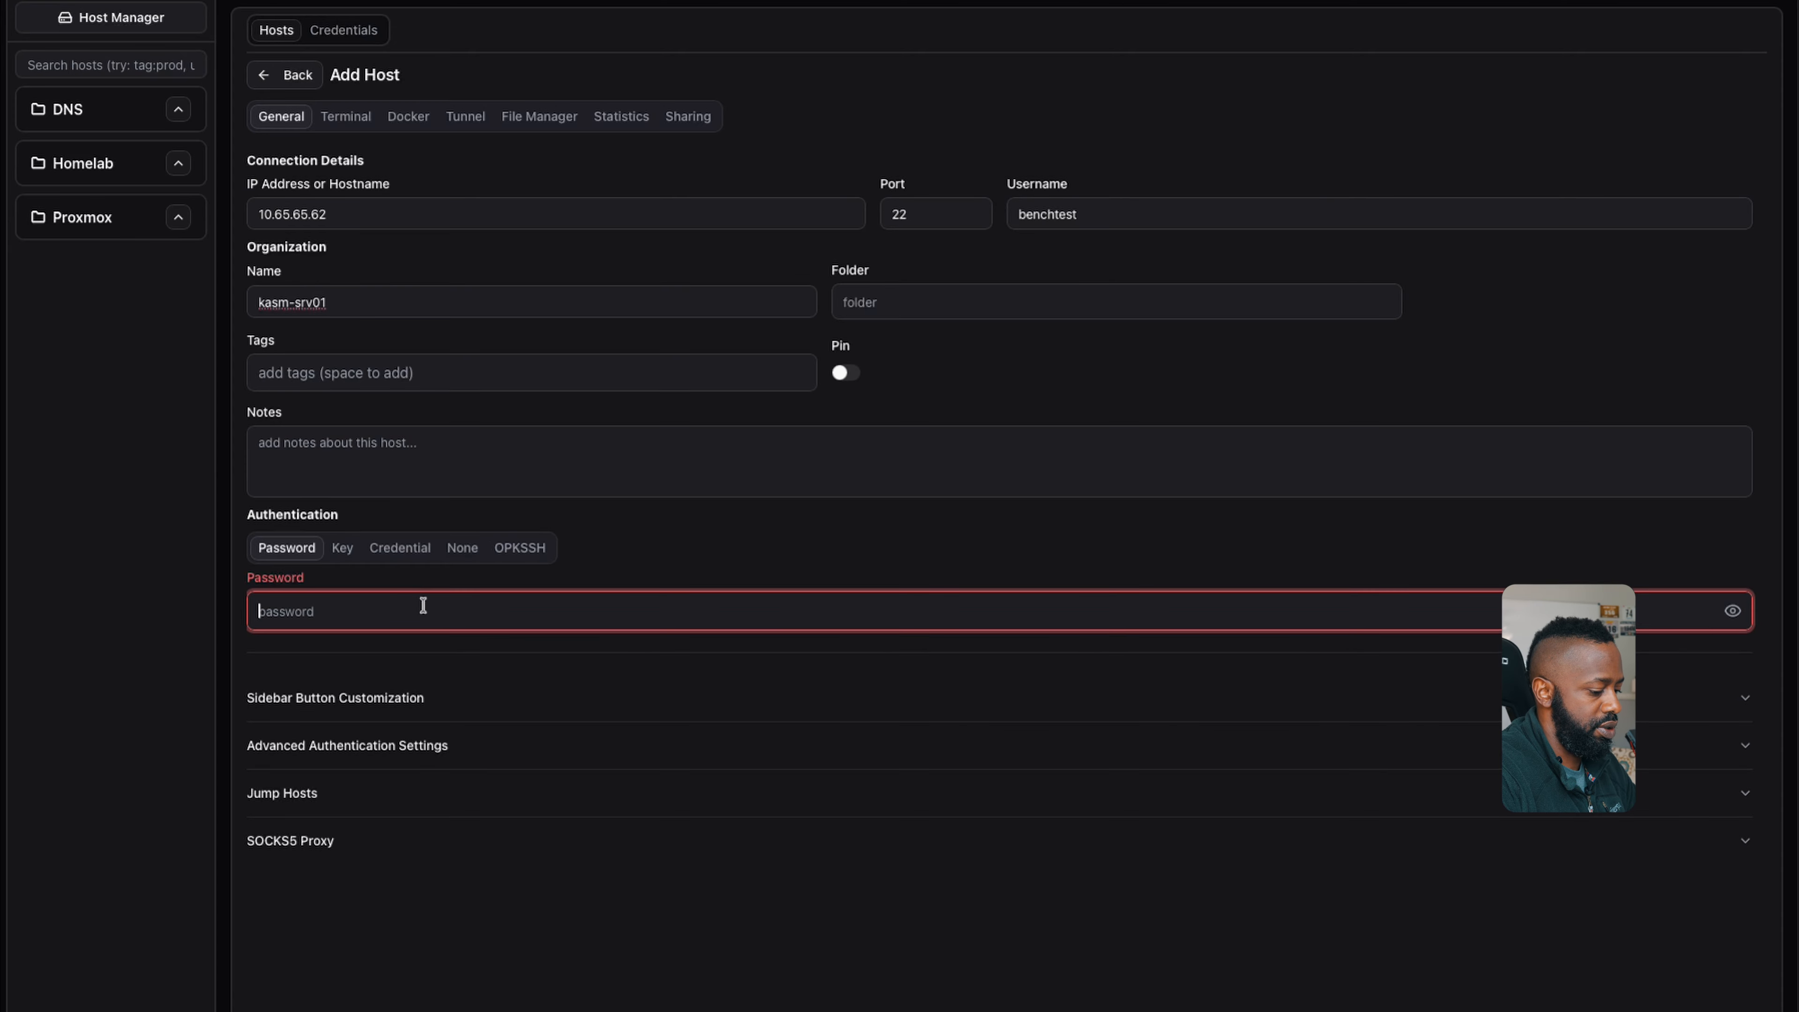
pyautogui.write('••••••••')
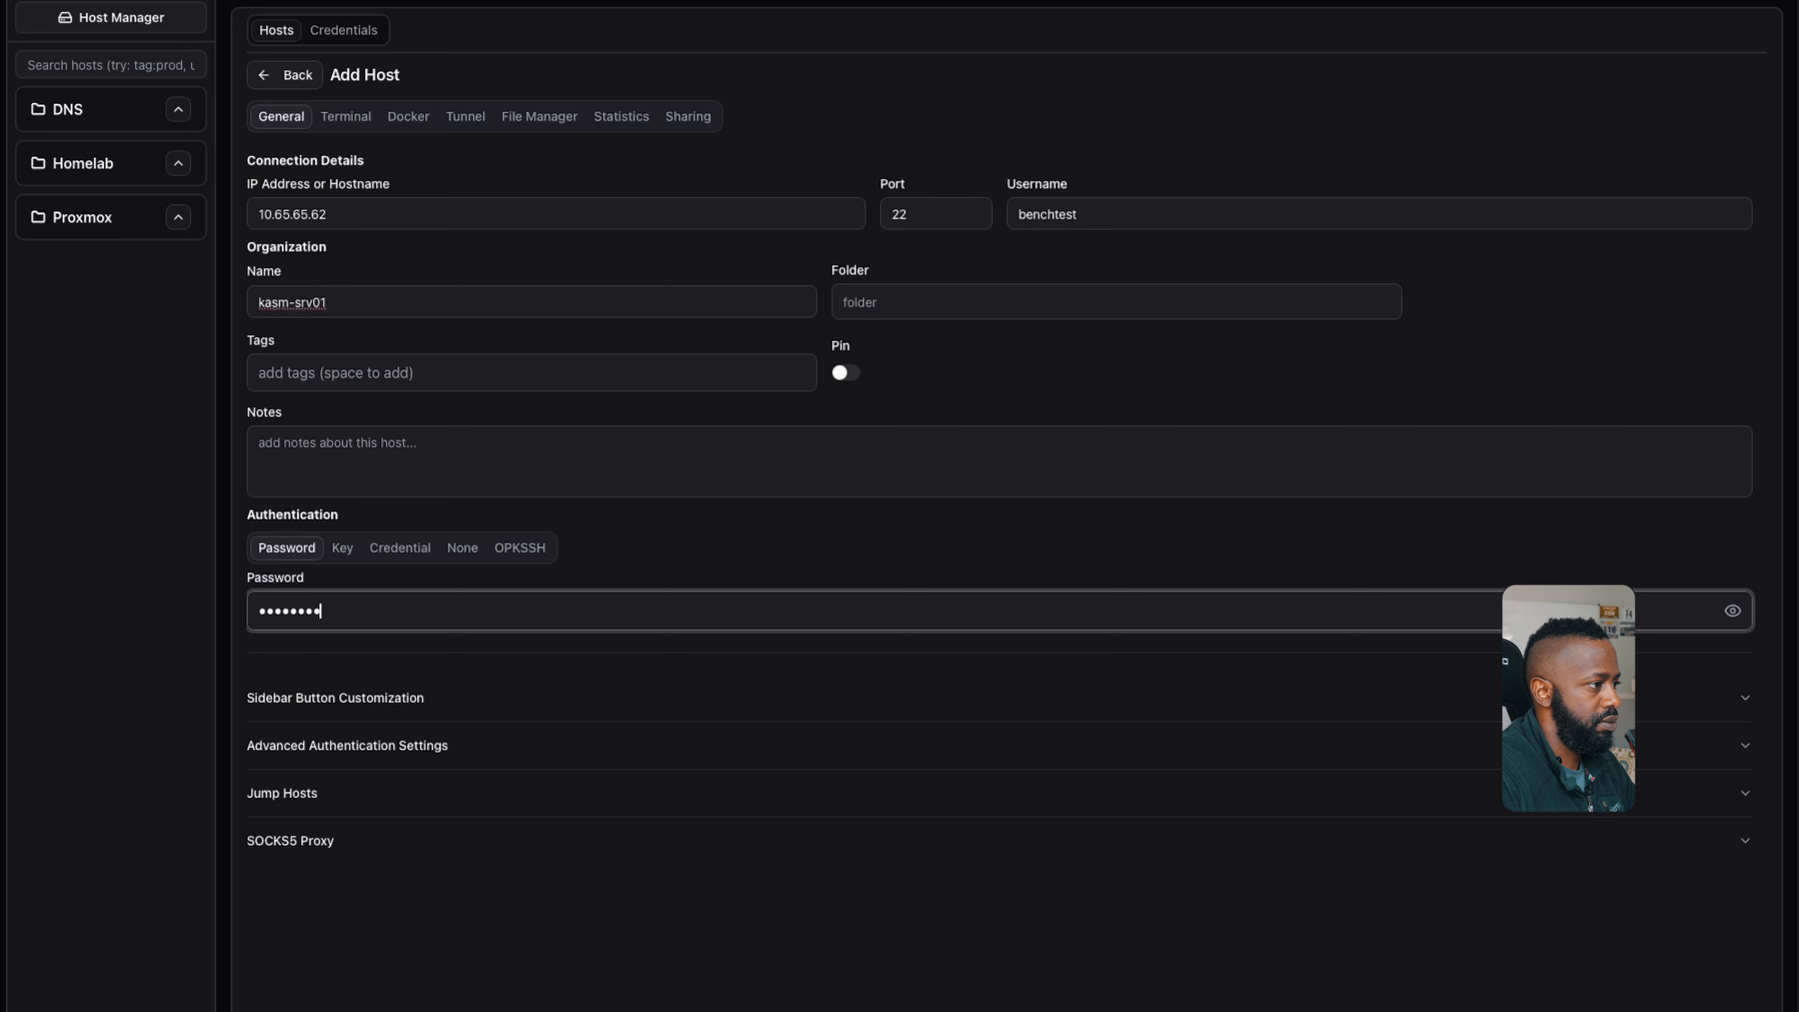
pyautogui.press('BackSpace')
pyautogui.press('BackSpace')
pyautogui.press('BackSpace')
pyautogui.press('BackSpace')
pyautogui.press('BackSpace')
pyautogui.press('BackSpace')
pyautogui.press('BackSpace')
pyautogui.press('BackSpace')
pyautogui.write('•')
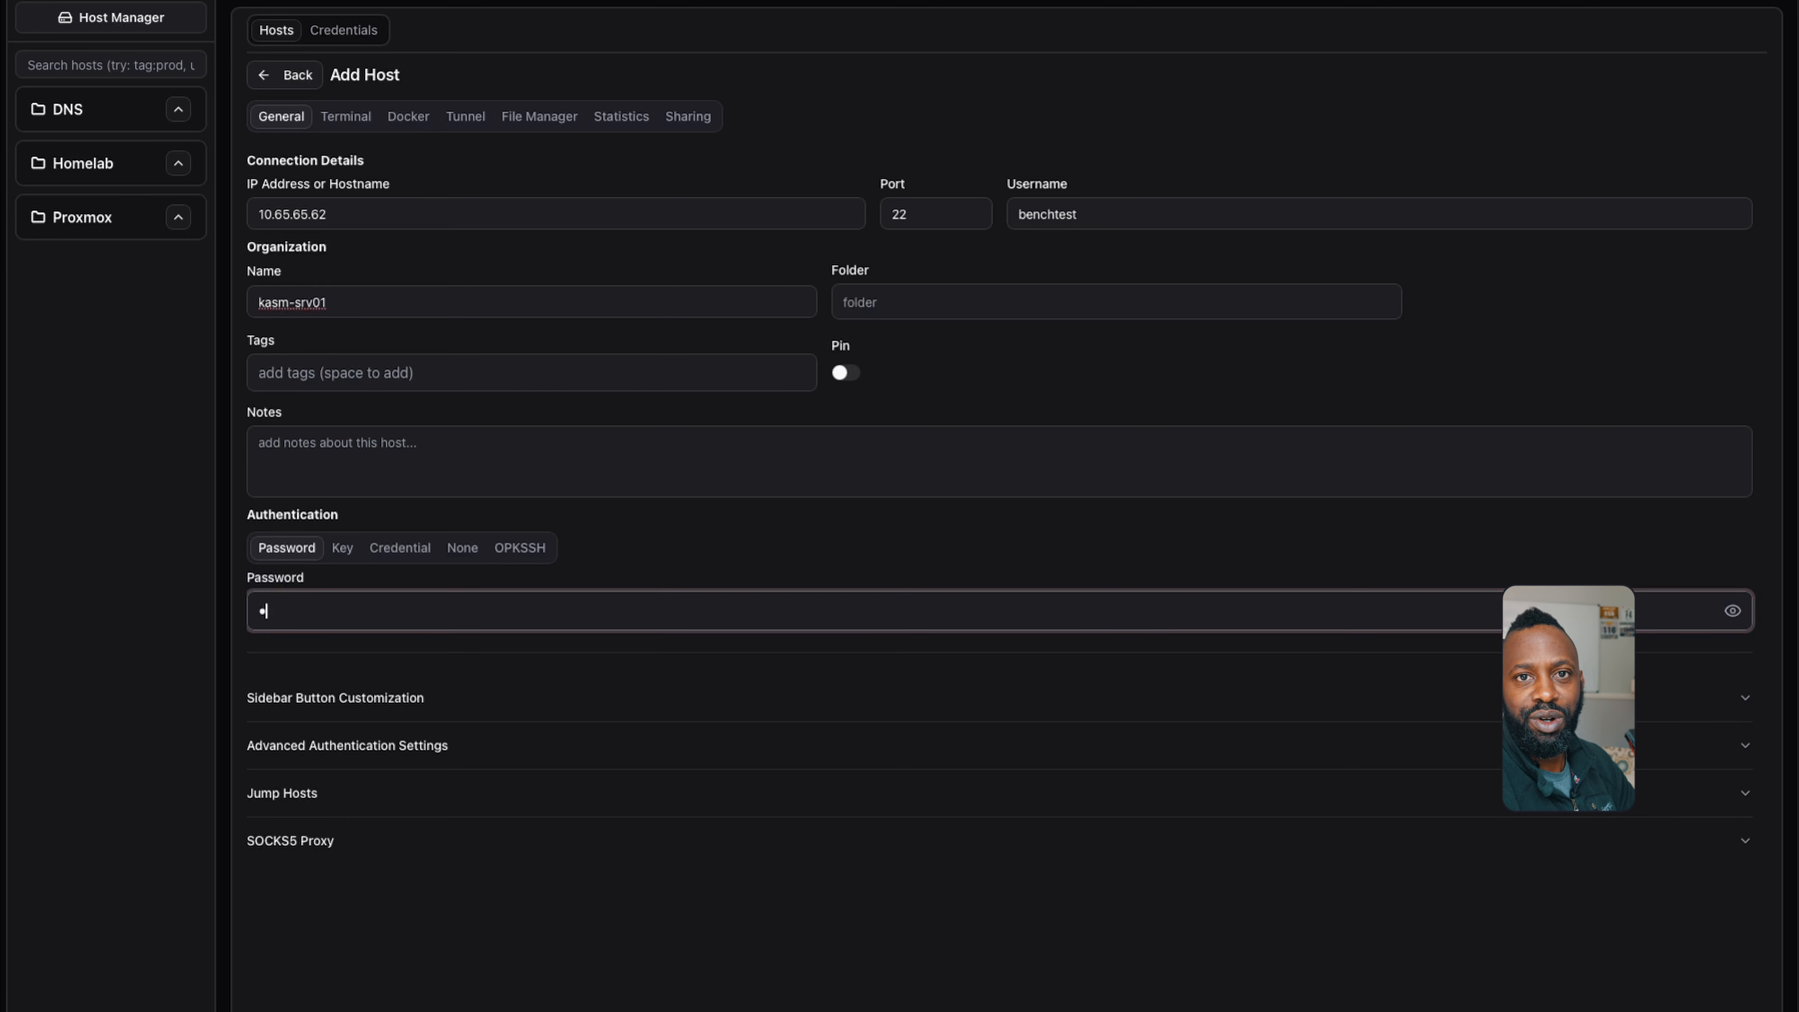
pyautogui.press('BackSpace')
pyautogui.write('••••••••')
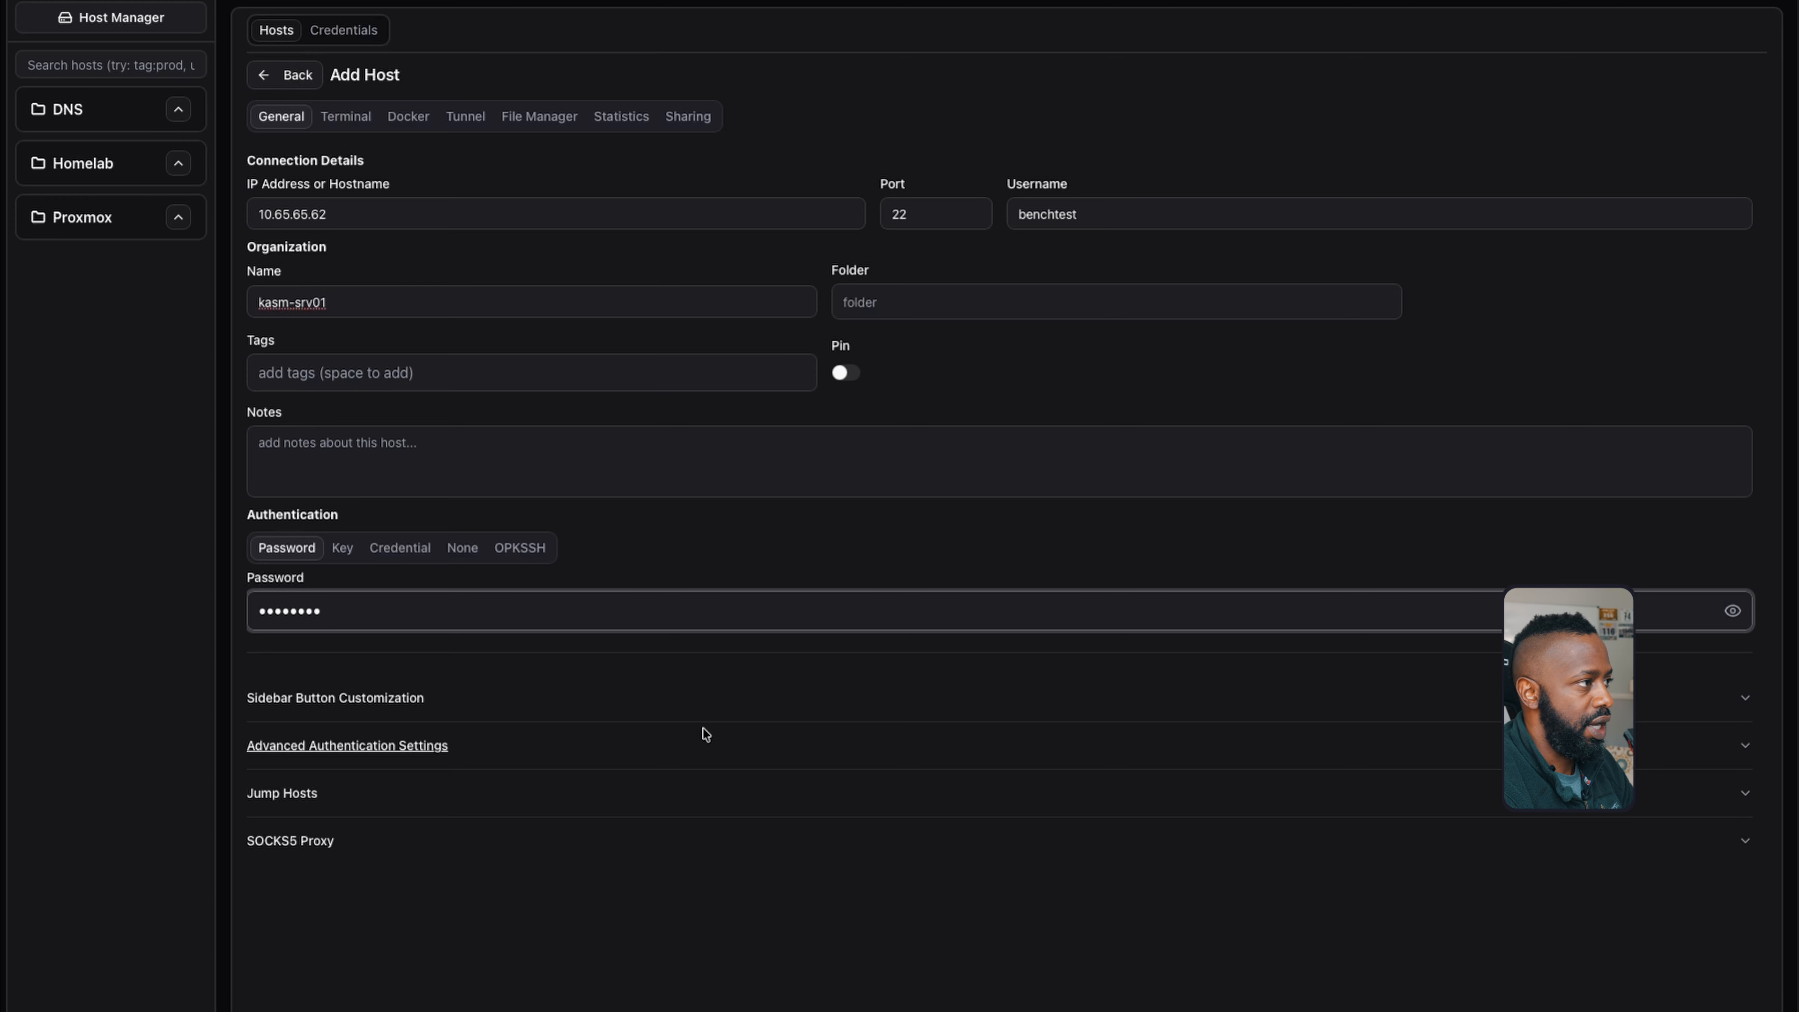
pyautogui.press('Return')
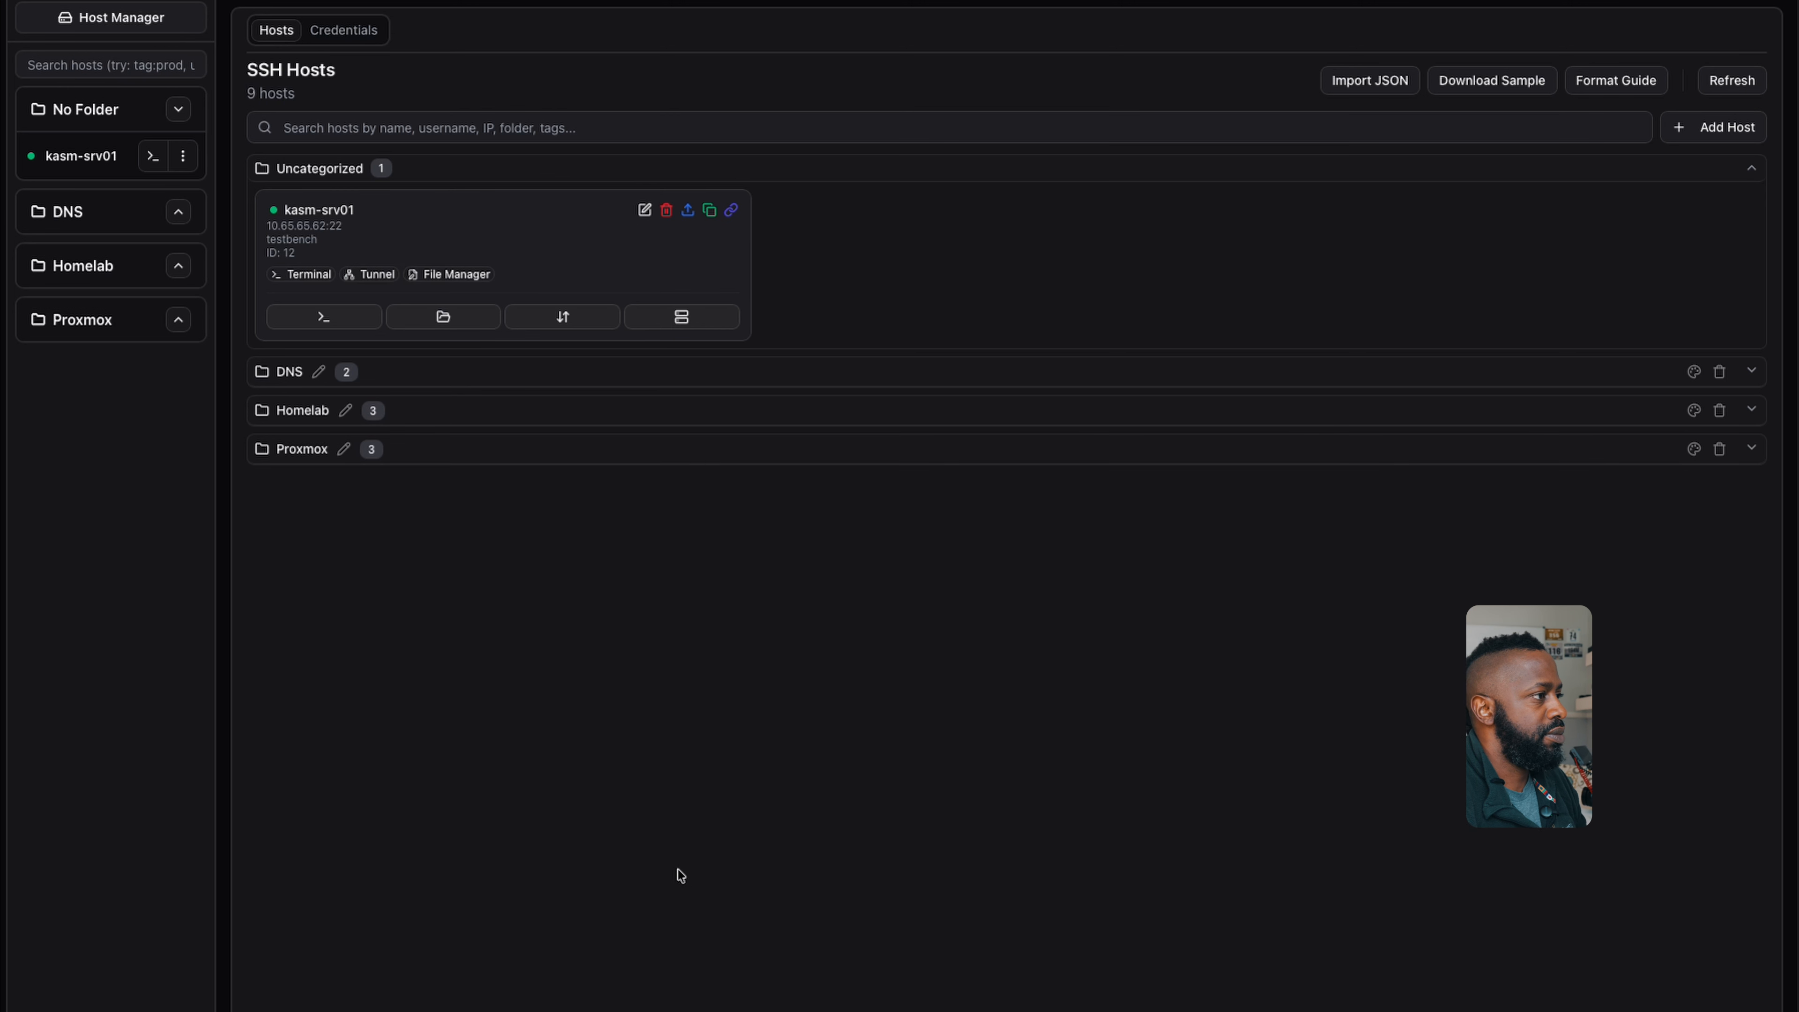
# - Open a terminal session on kasm-srv01 and copy the Standard Install commands from the Kasm installation guide
pyautogui.click(323, 316)
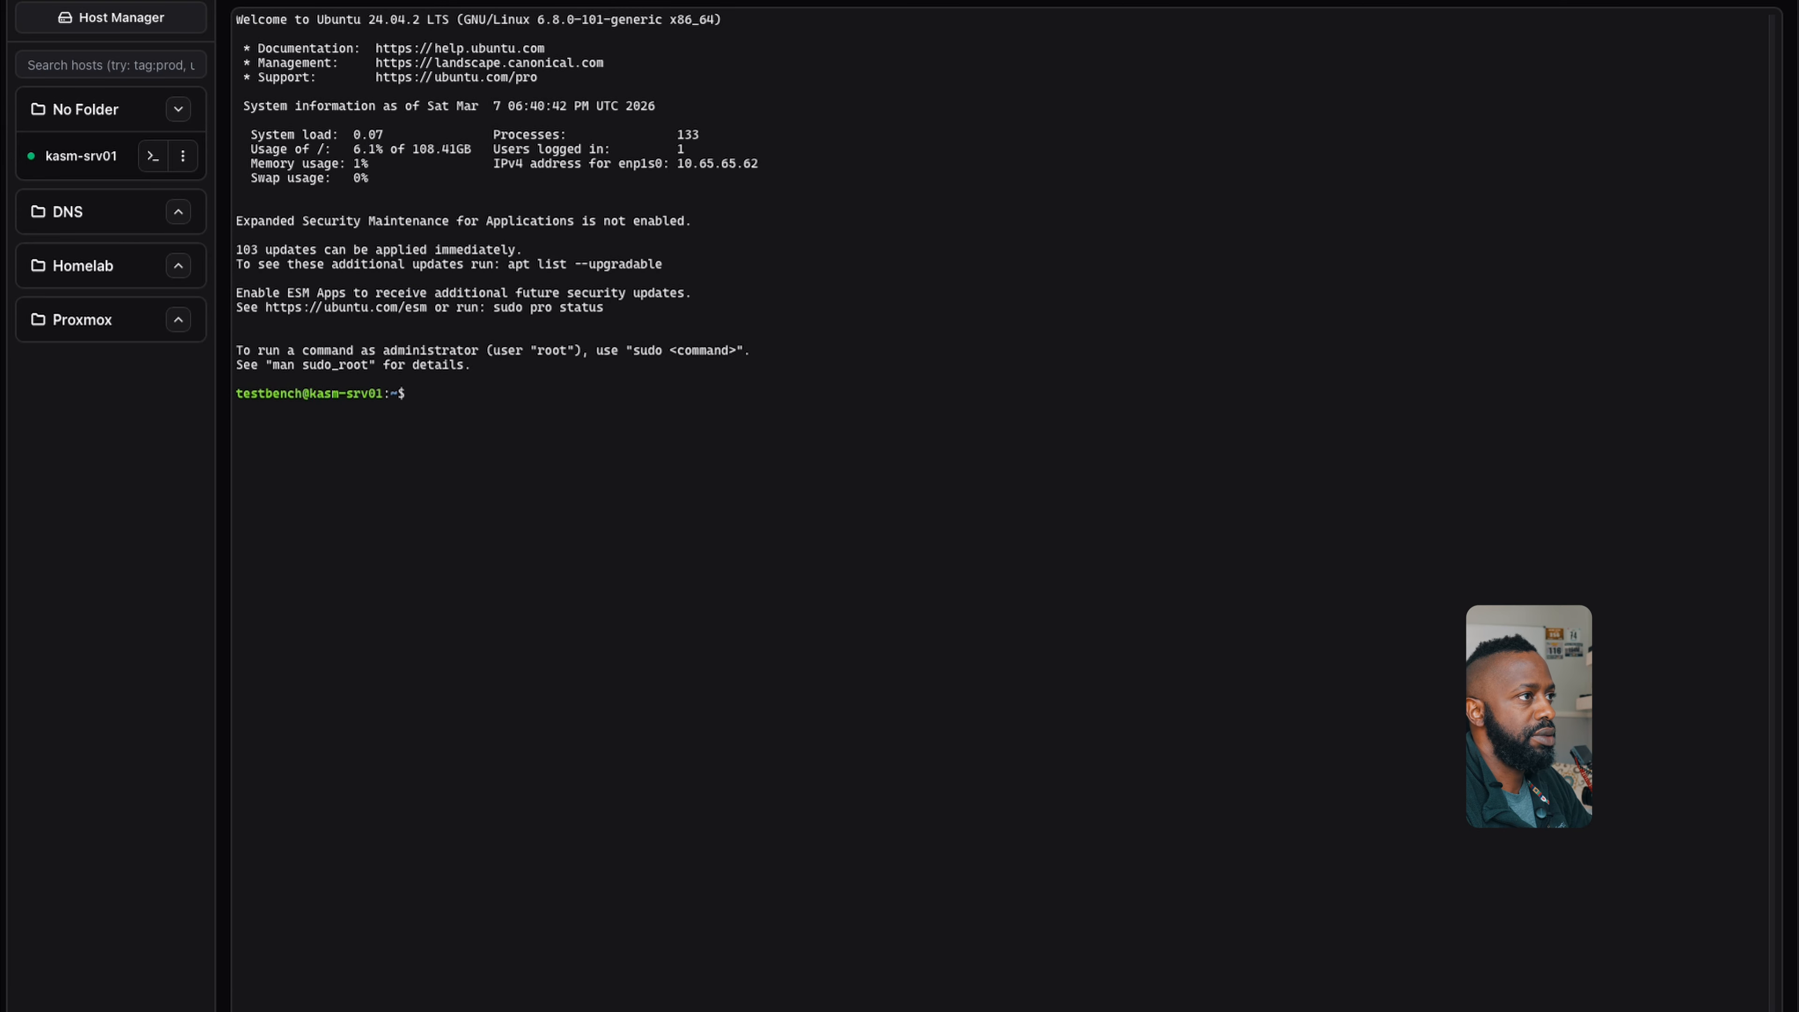
pyautogui.hotkey('ctrl', 'Tab')
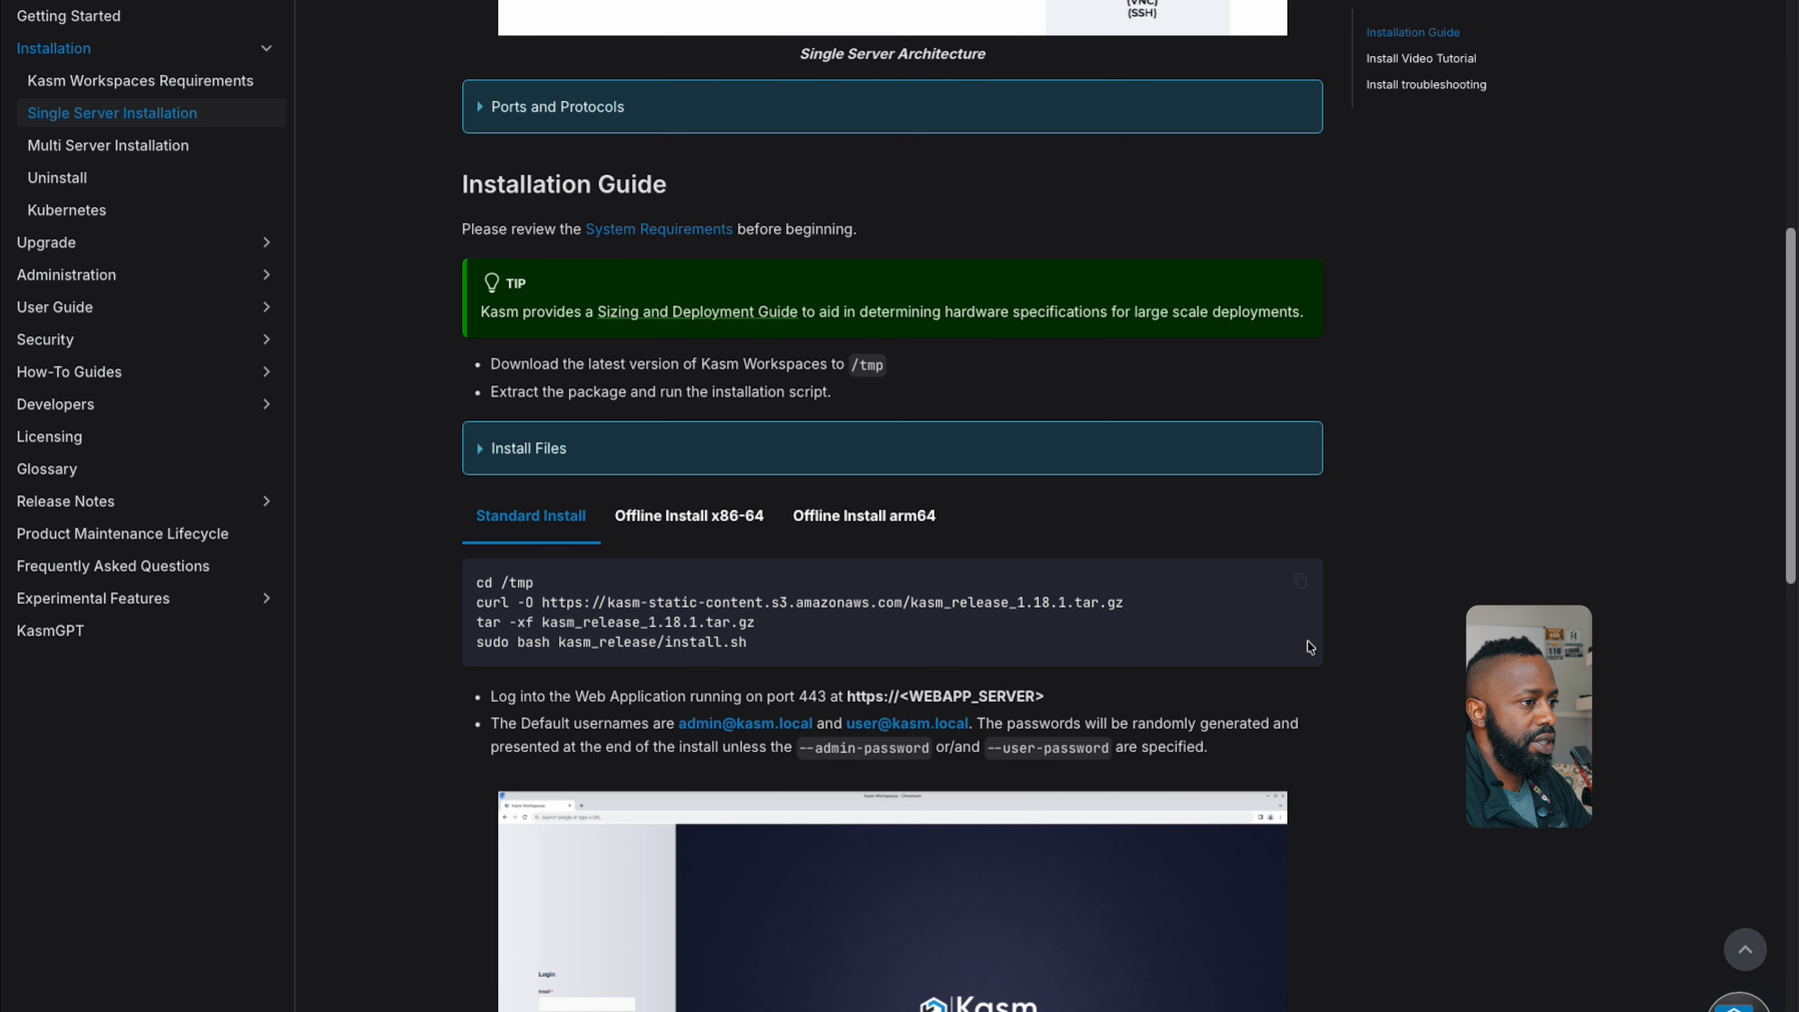
pyautogui.click(1300, 587)
pyautogui.scroll(-1, 1101, 693)
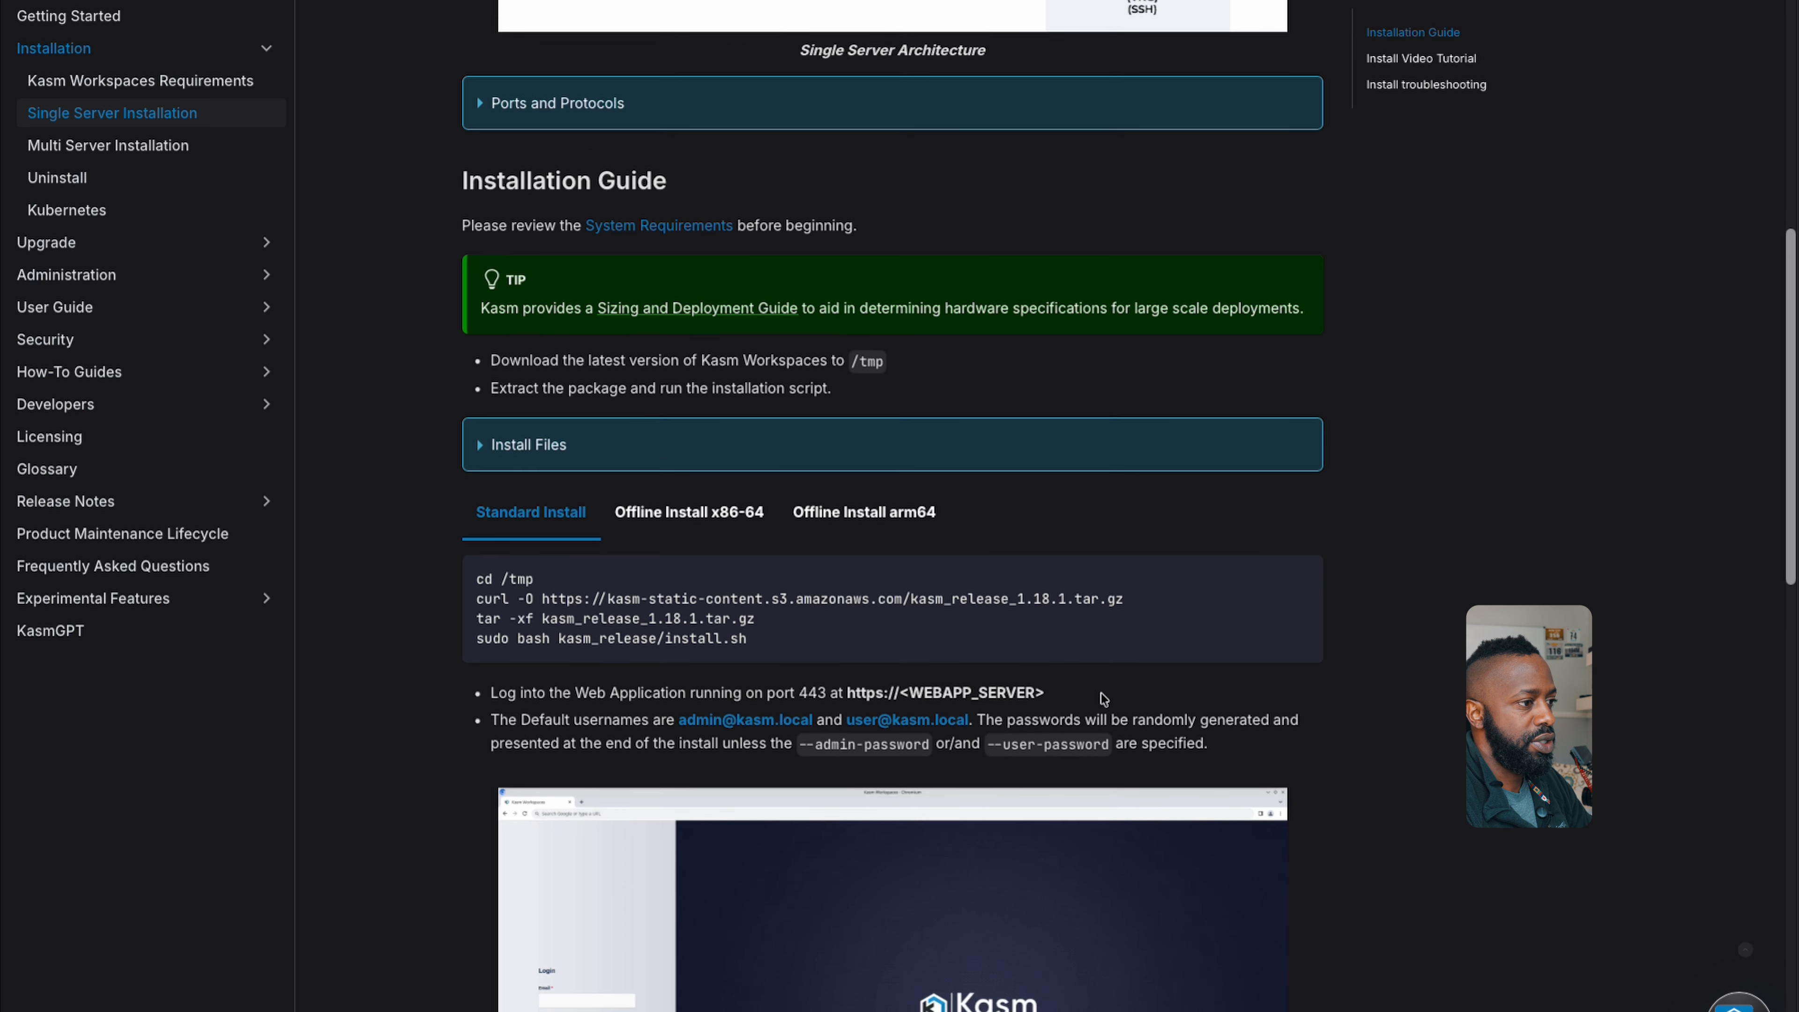
pyautogui.scroll(-1, 1101, 696)
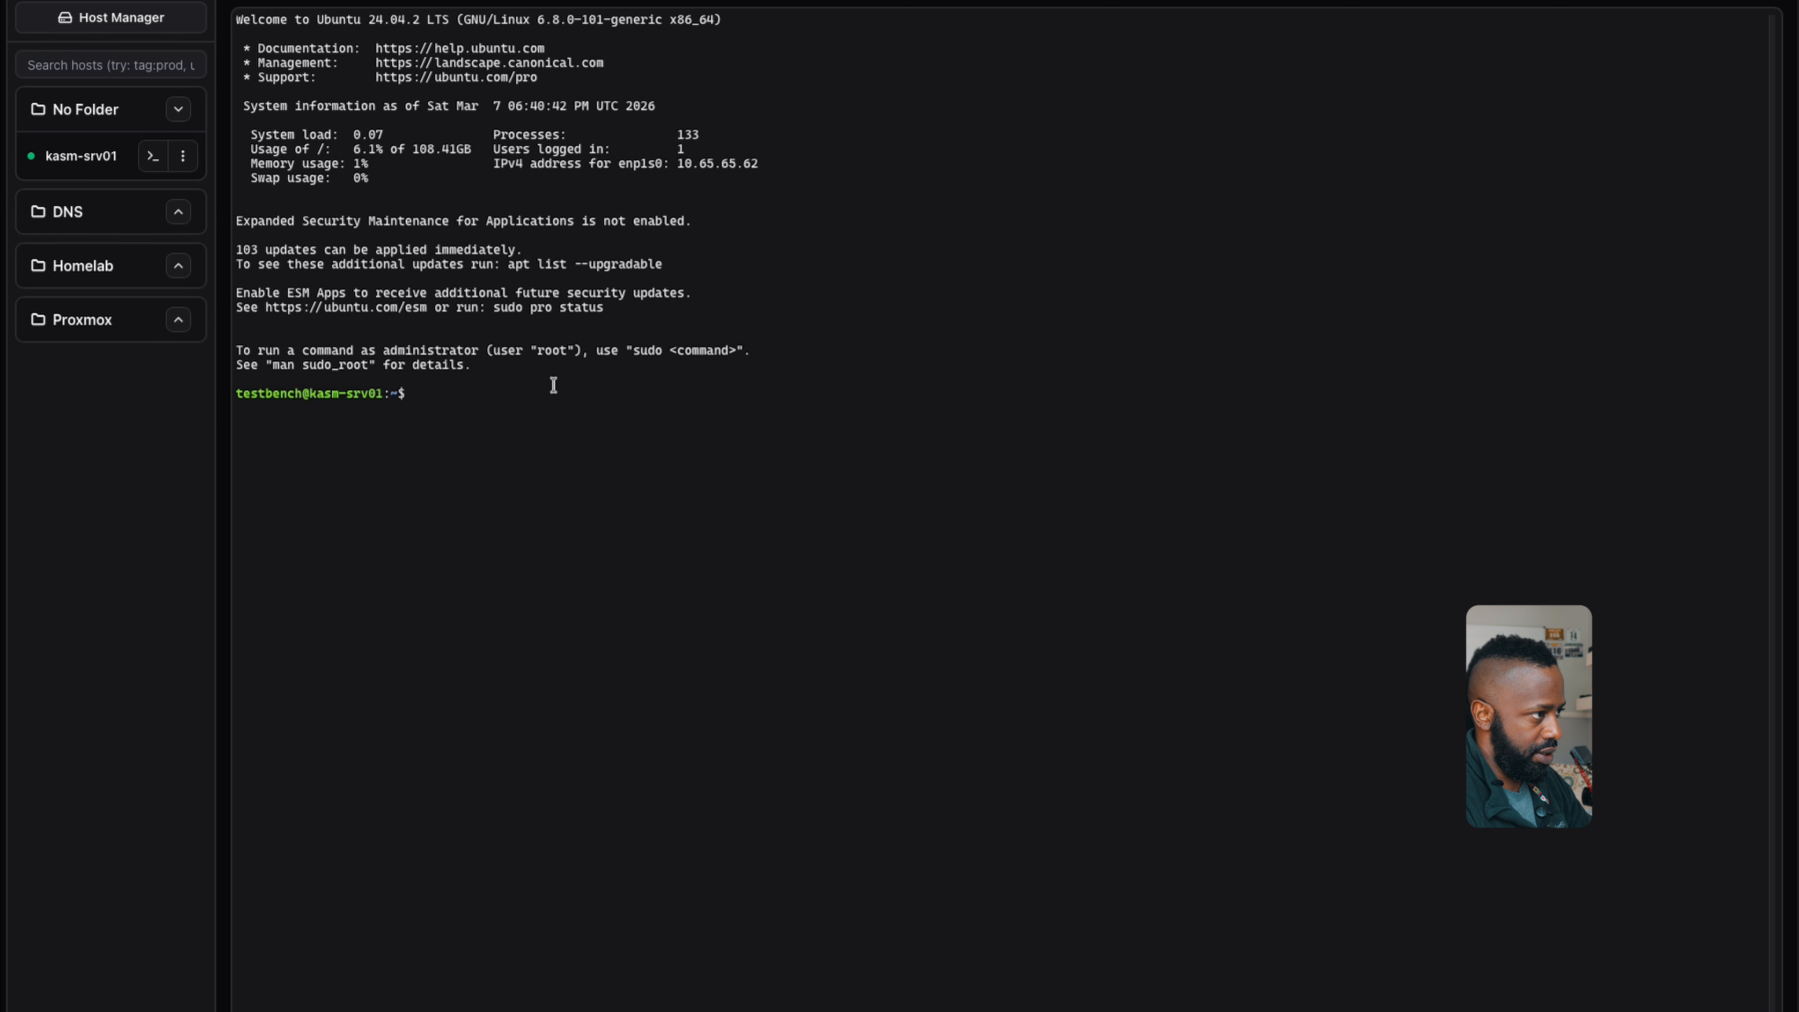
# - Paste and run the Kasm 1.18.1 download, extract and install commands in the kasm-srv01 terminal, authorizing with the sudo password
pyautogui.rightClick(466, 405)
pyautogui.click(512, 458)
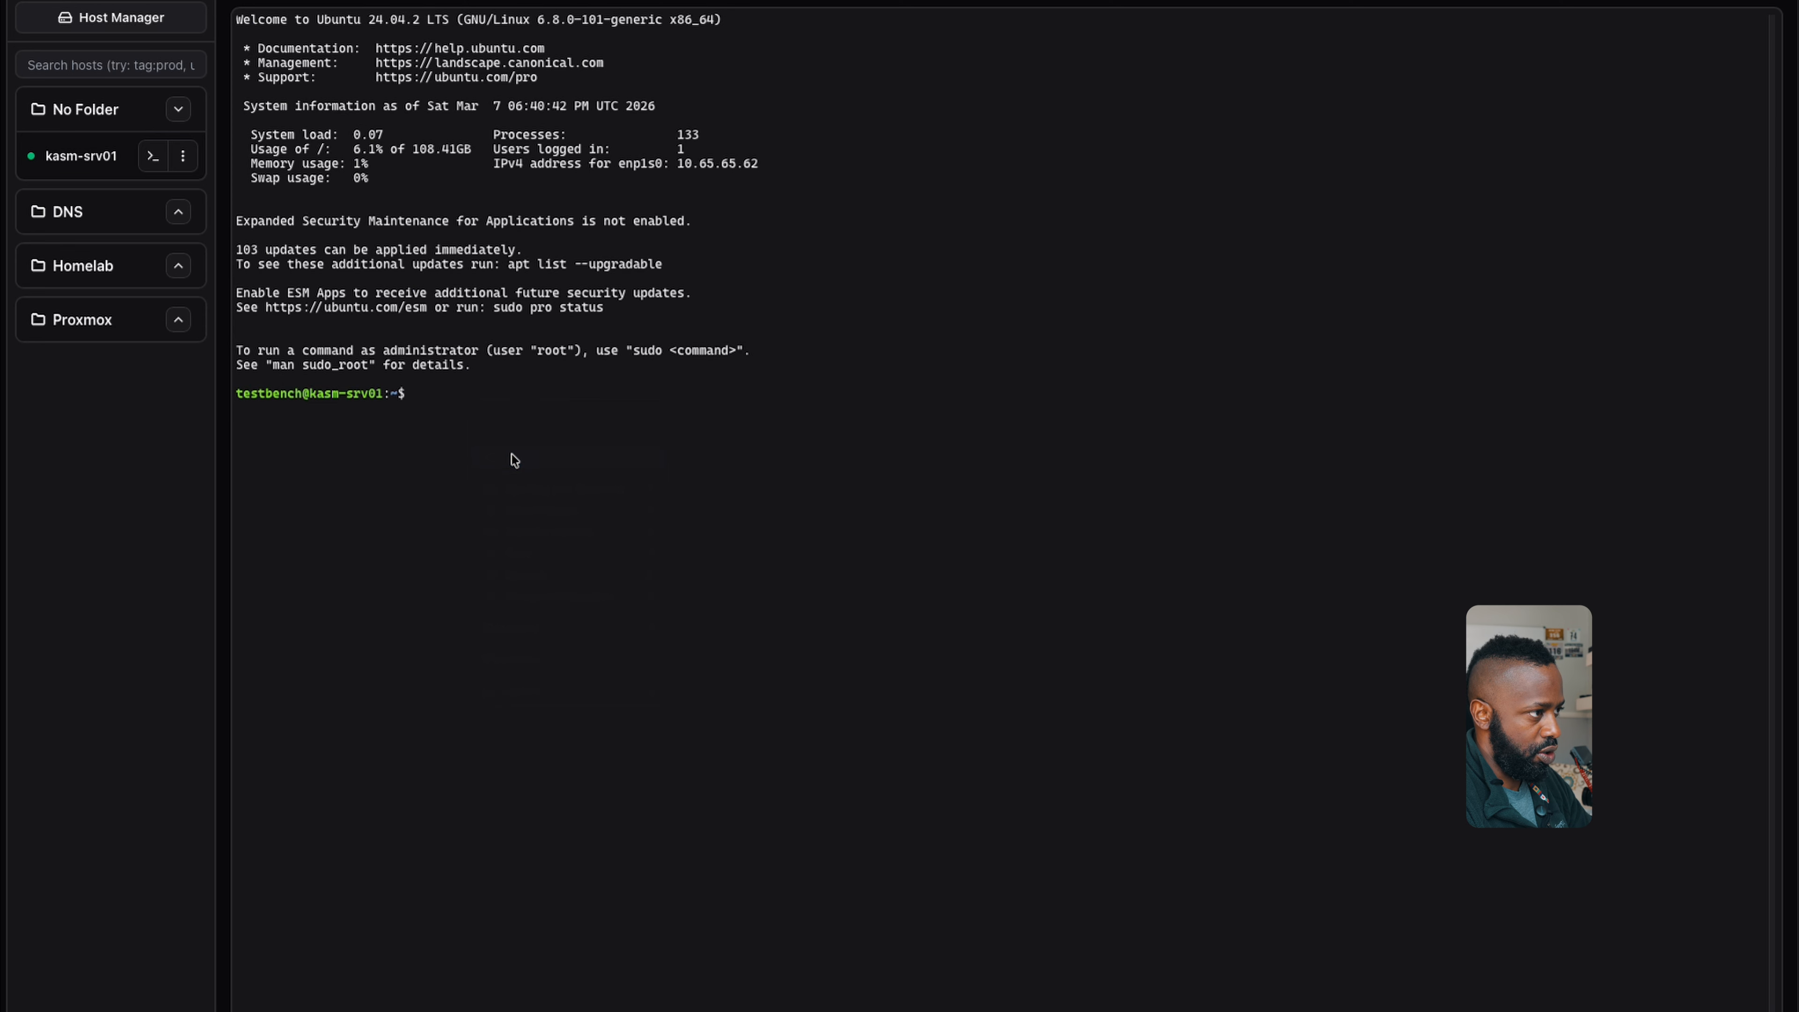
pyautogui.press('Return')
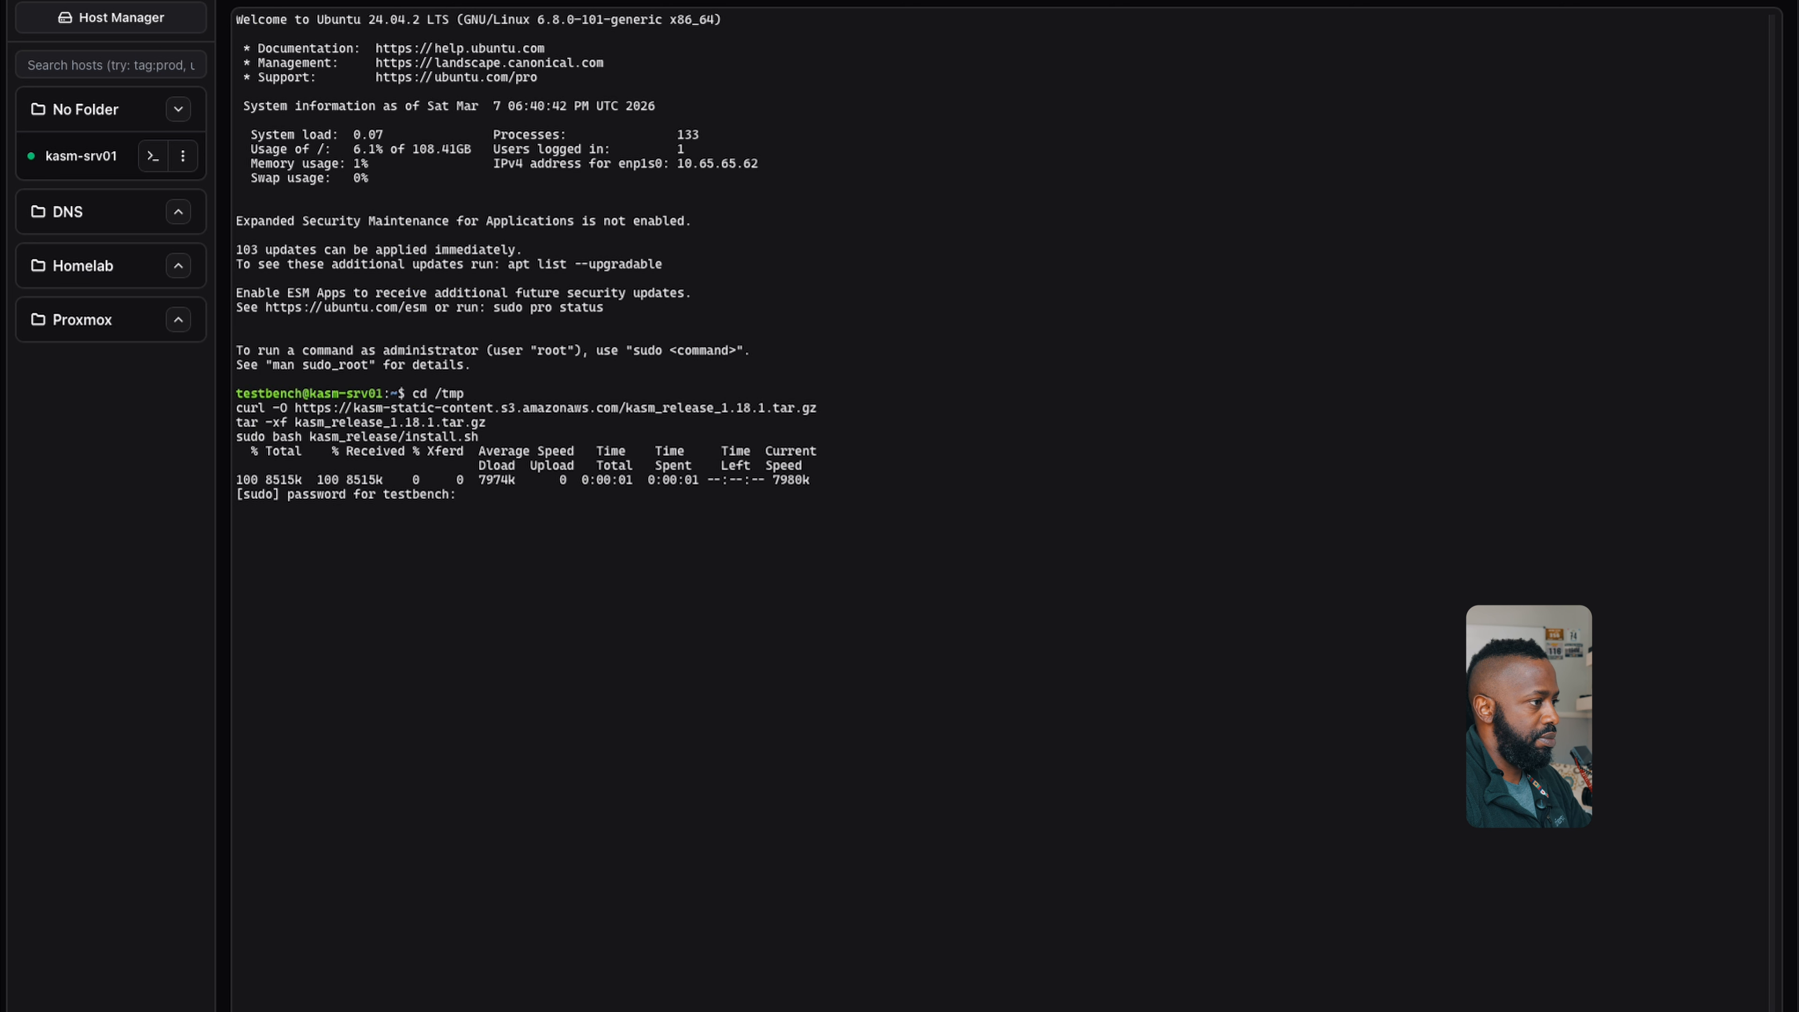
pyautogui.press('Return')
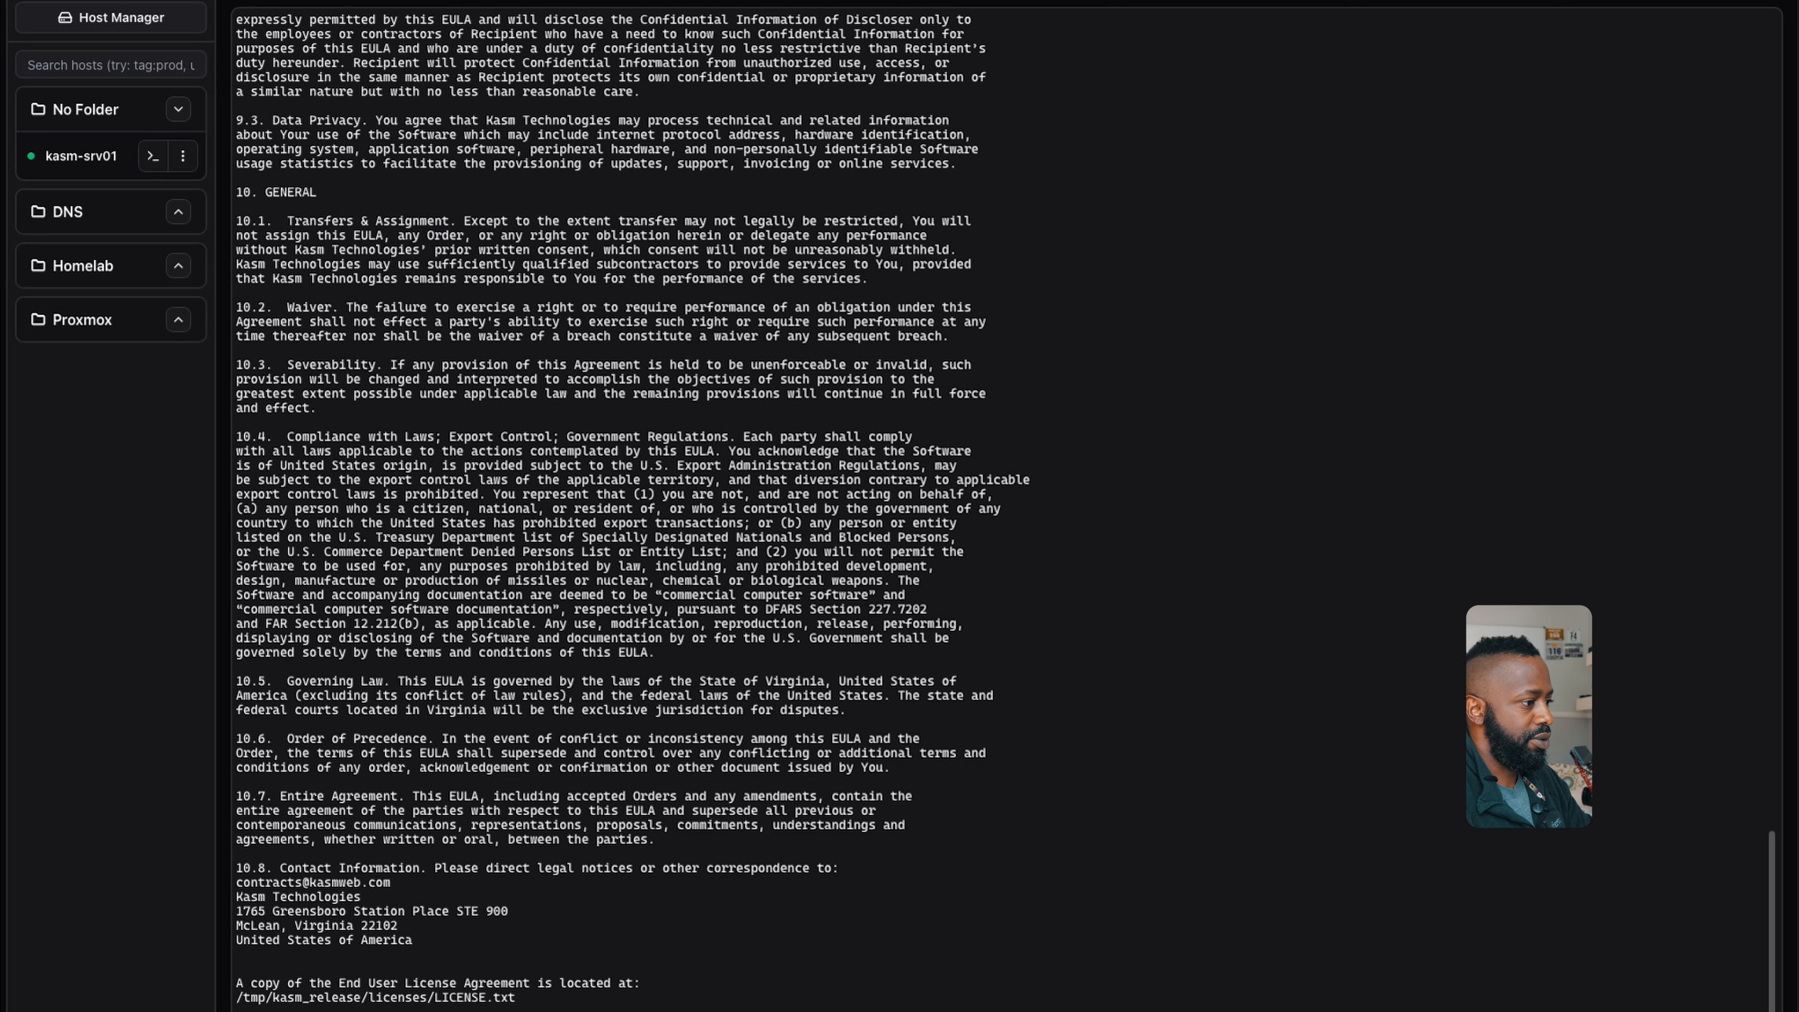
# - Accept the Kasm End User License Agreement in the kasm-srv01 terminal so that the installation runs
pyautogui.write('y')
pyautogui.press('Return')
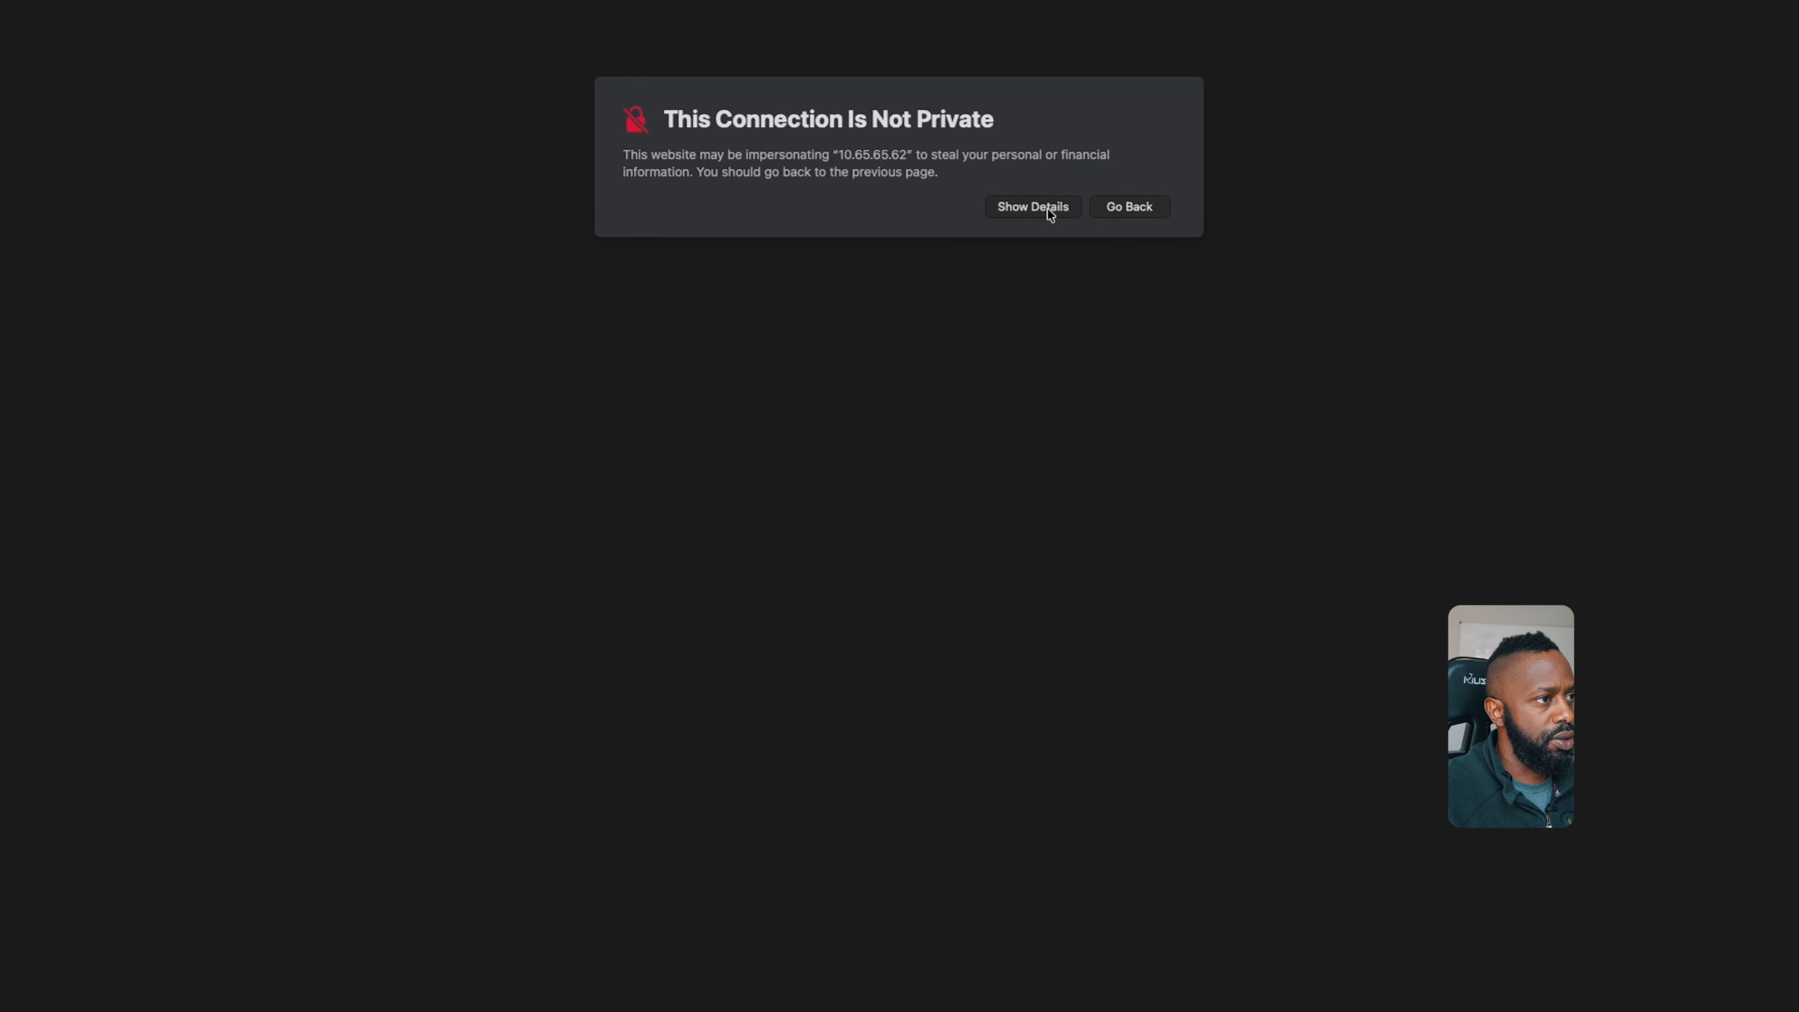
# - Bypass Safari's invalid certificate warning for 10.65.65.62 and proceed to the Kasm Workspaces login page
pyautogui.click(1047, 210)
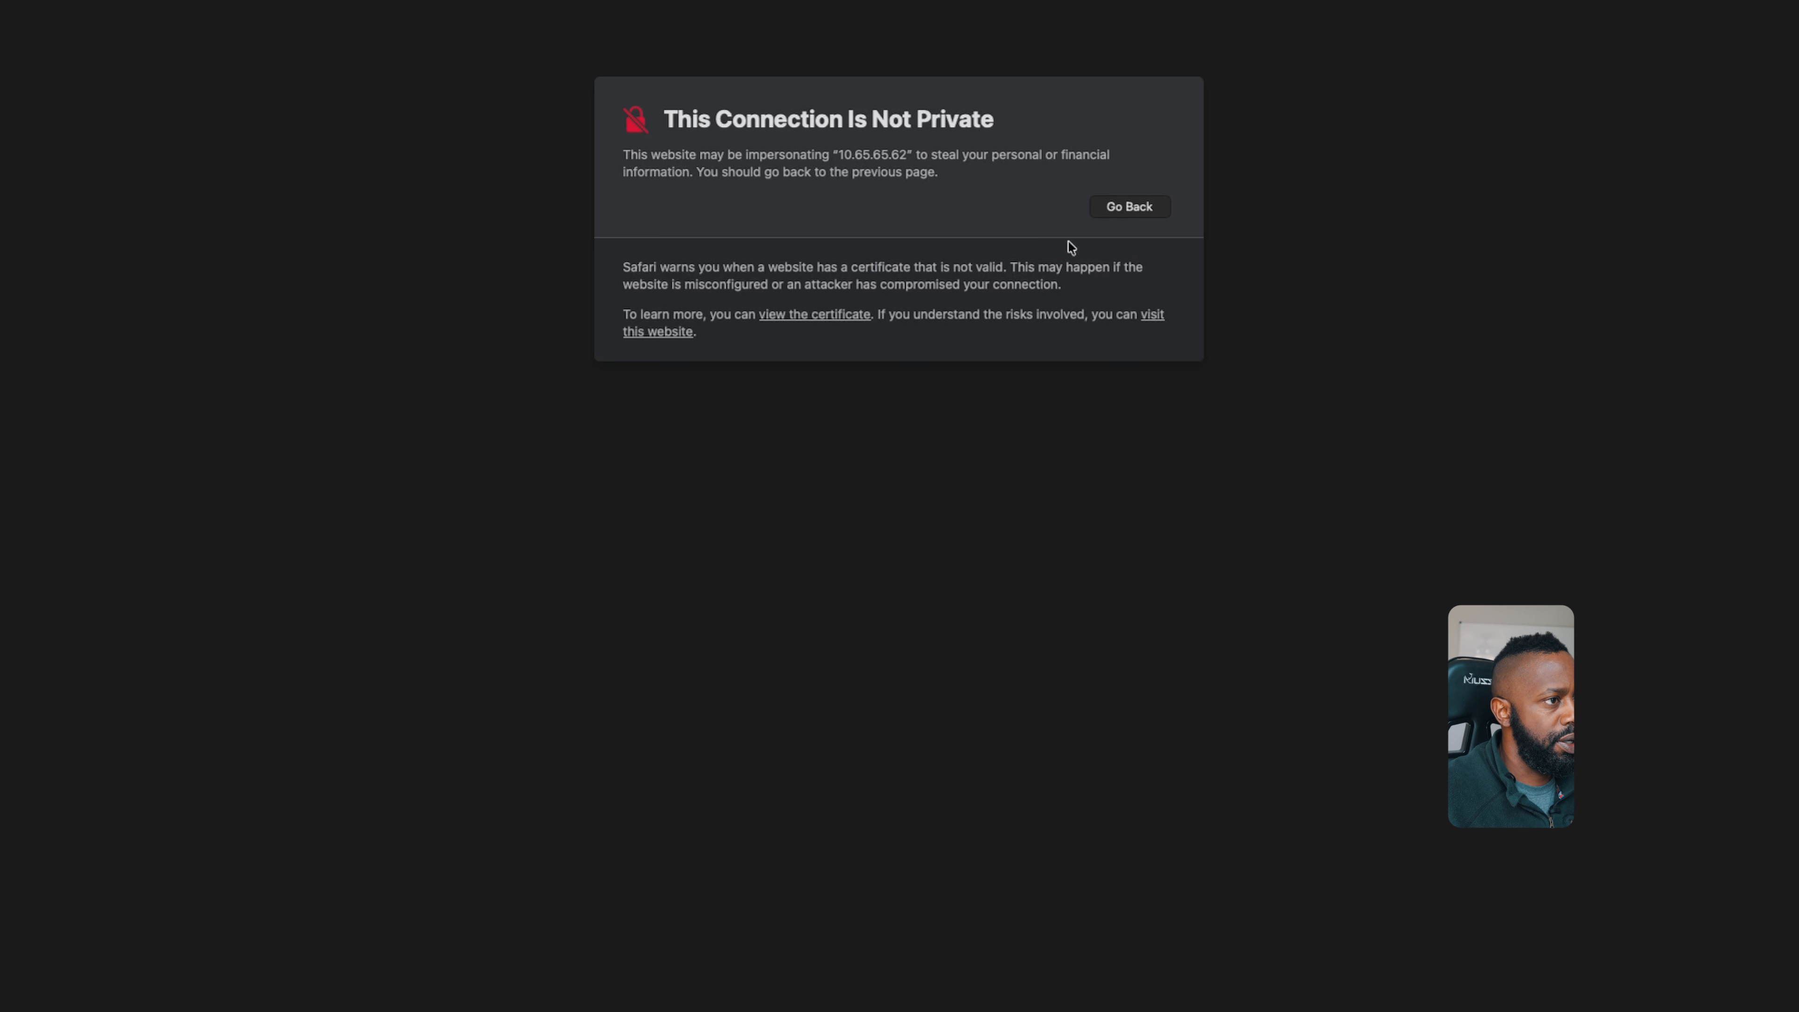
pyautogui.click(1160, 318)
pyautogui.click(953, 496)
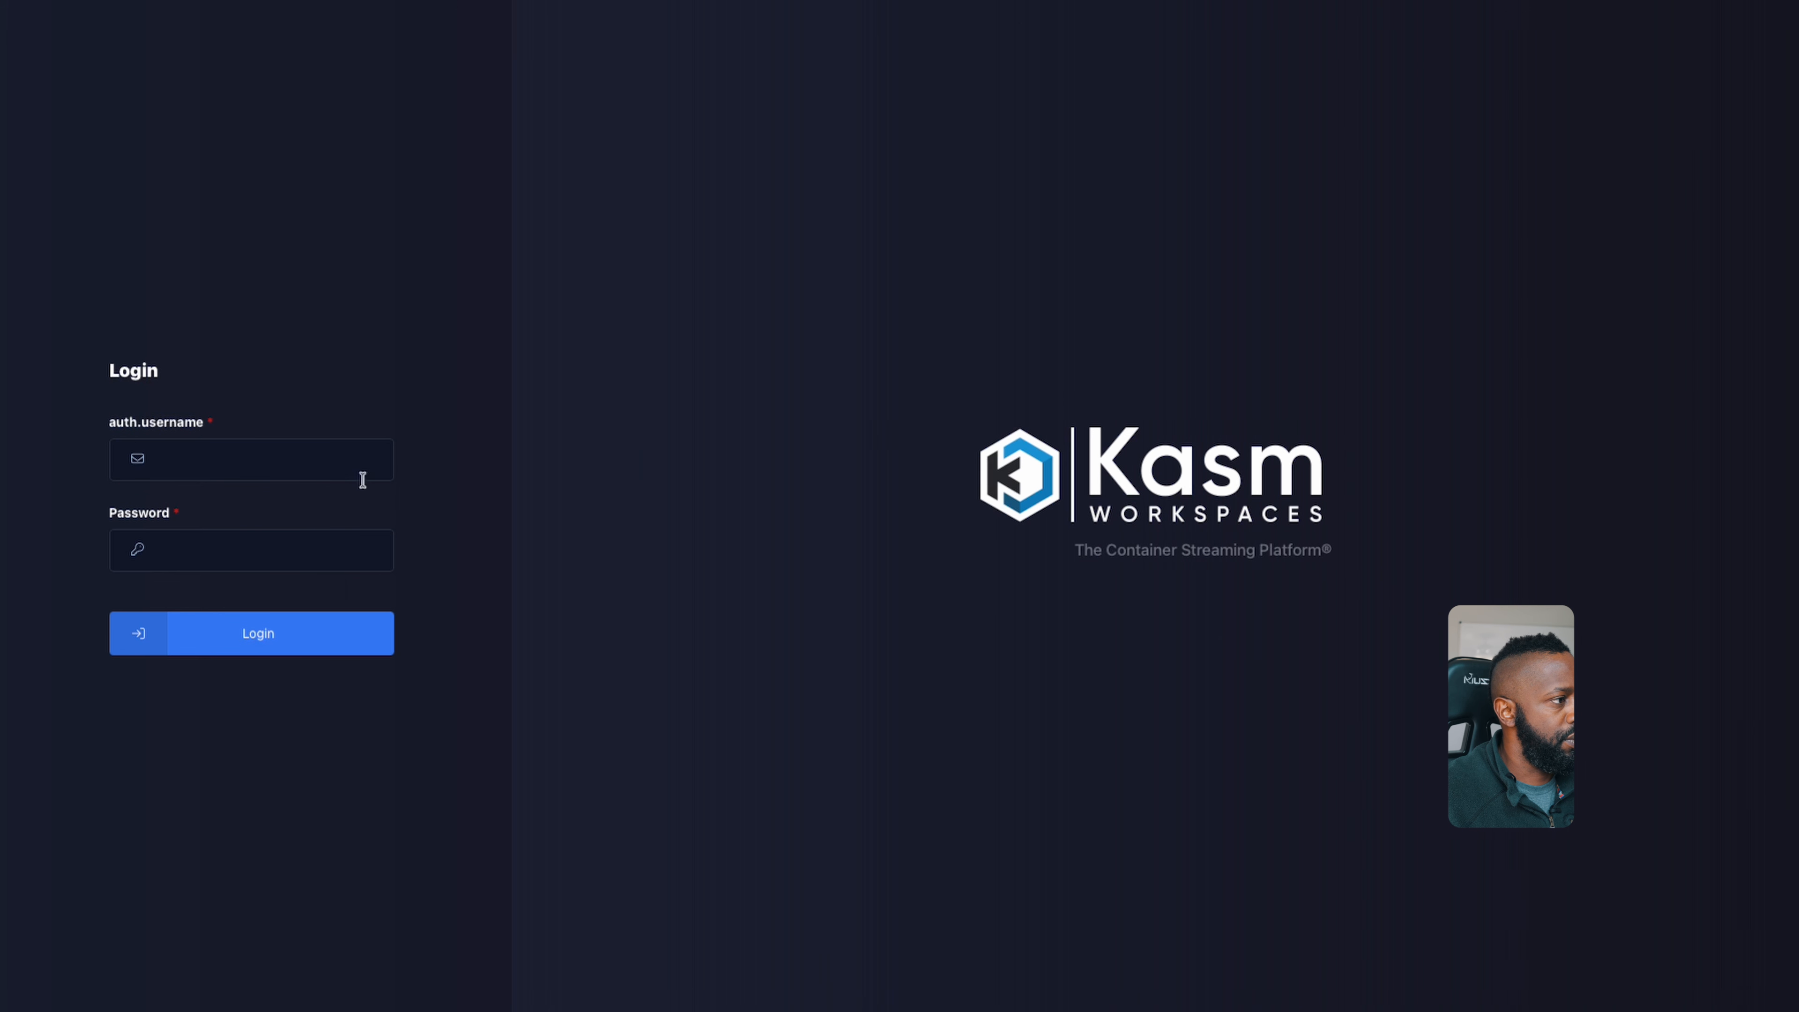
# - Fill in the Kasm login password and the admin username copied from the terminal's install output, and submit the login
pyautogui.click(255, 555)
pyautogui.press('super+v')
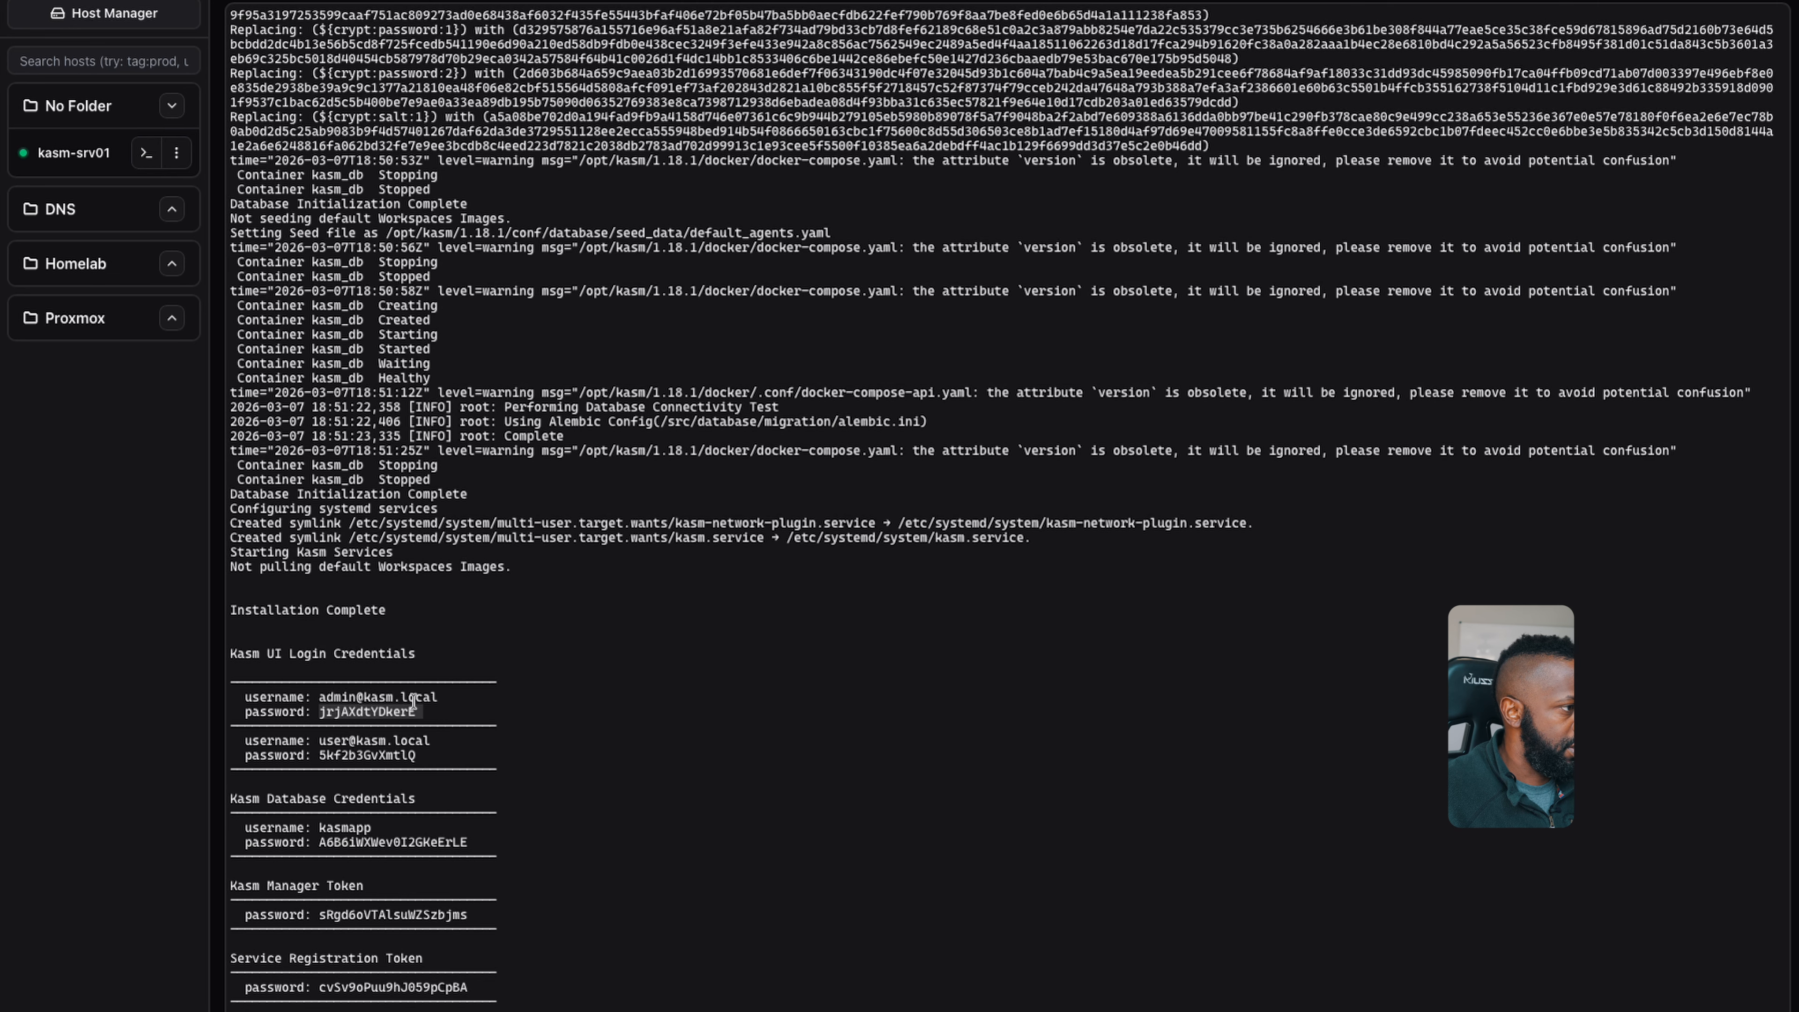
pyautogui.moveTo(437, 698); pyautogui.dragTo(325, 698)
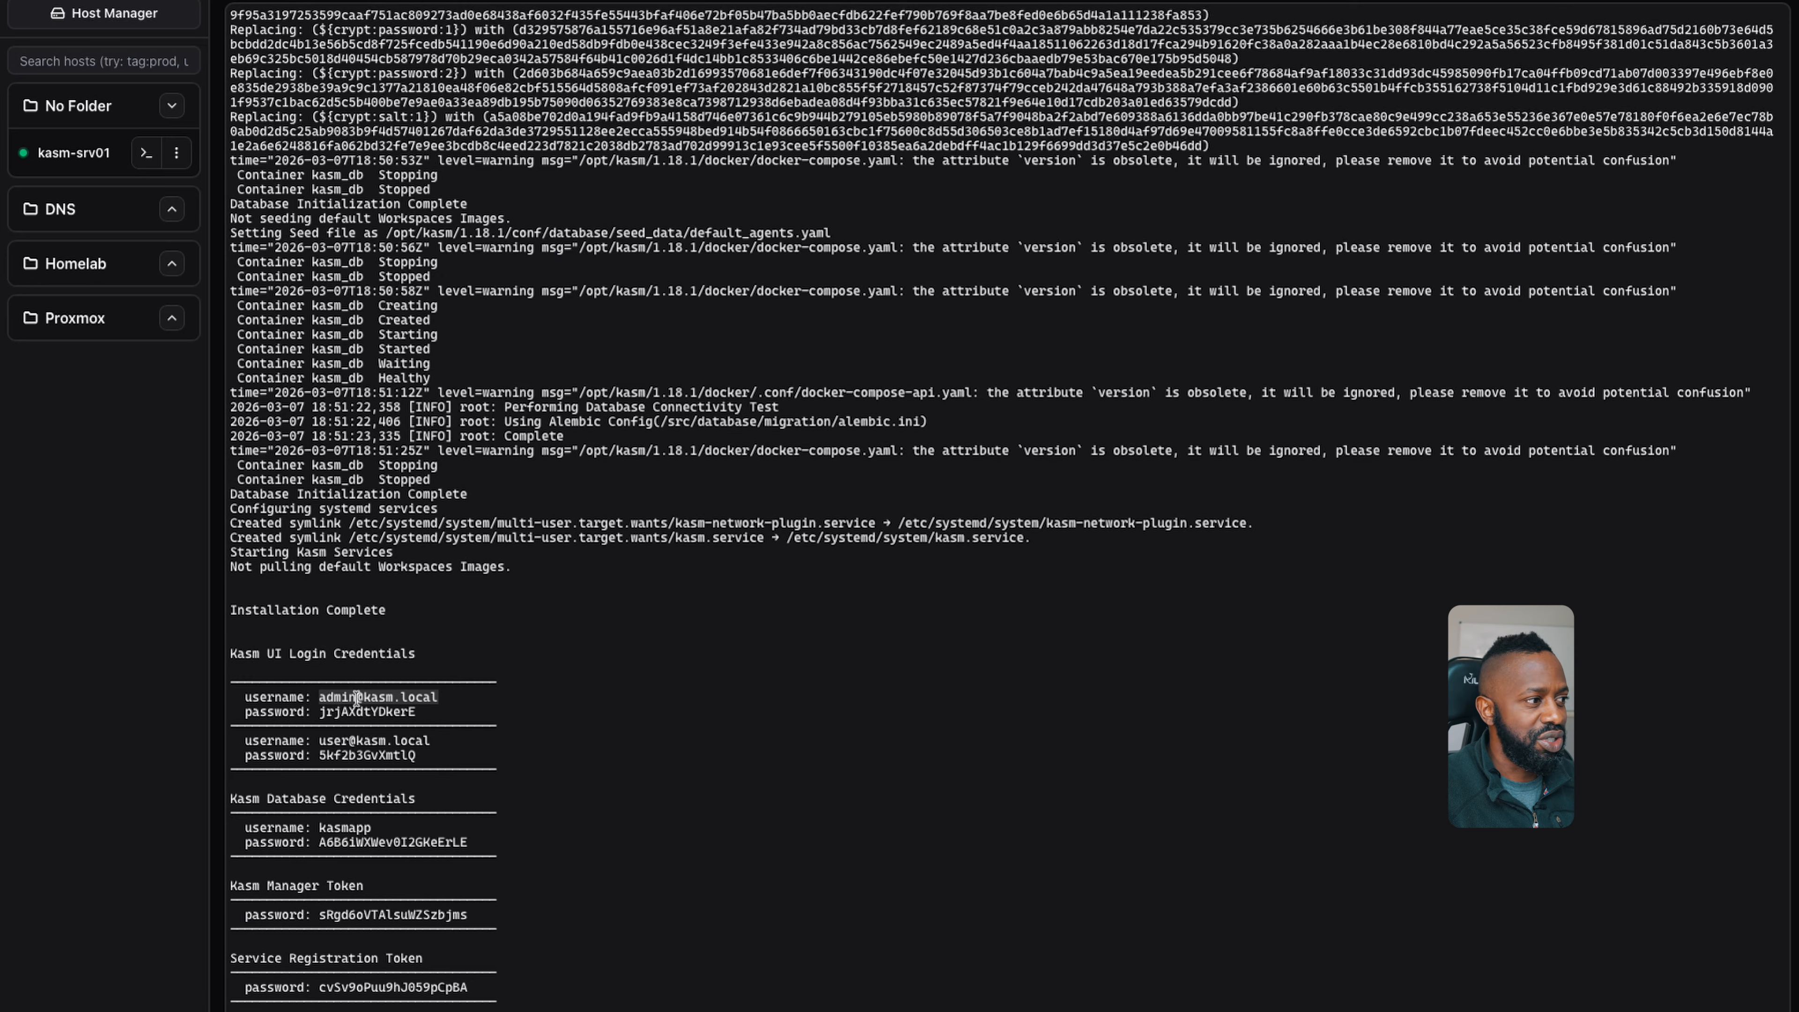
pyautogui.rightClick(356, 699)
pyautogui.click(495, 728)
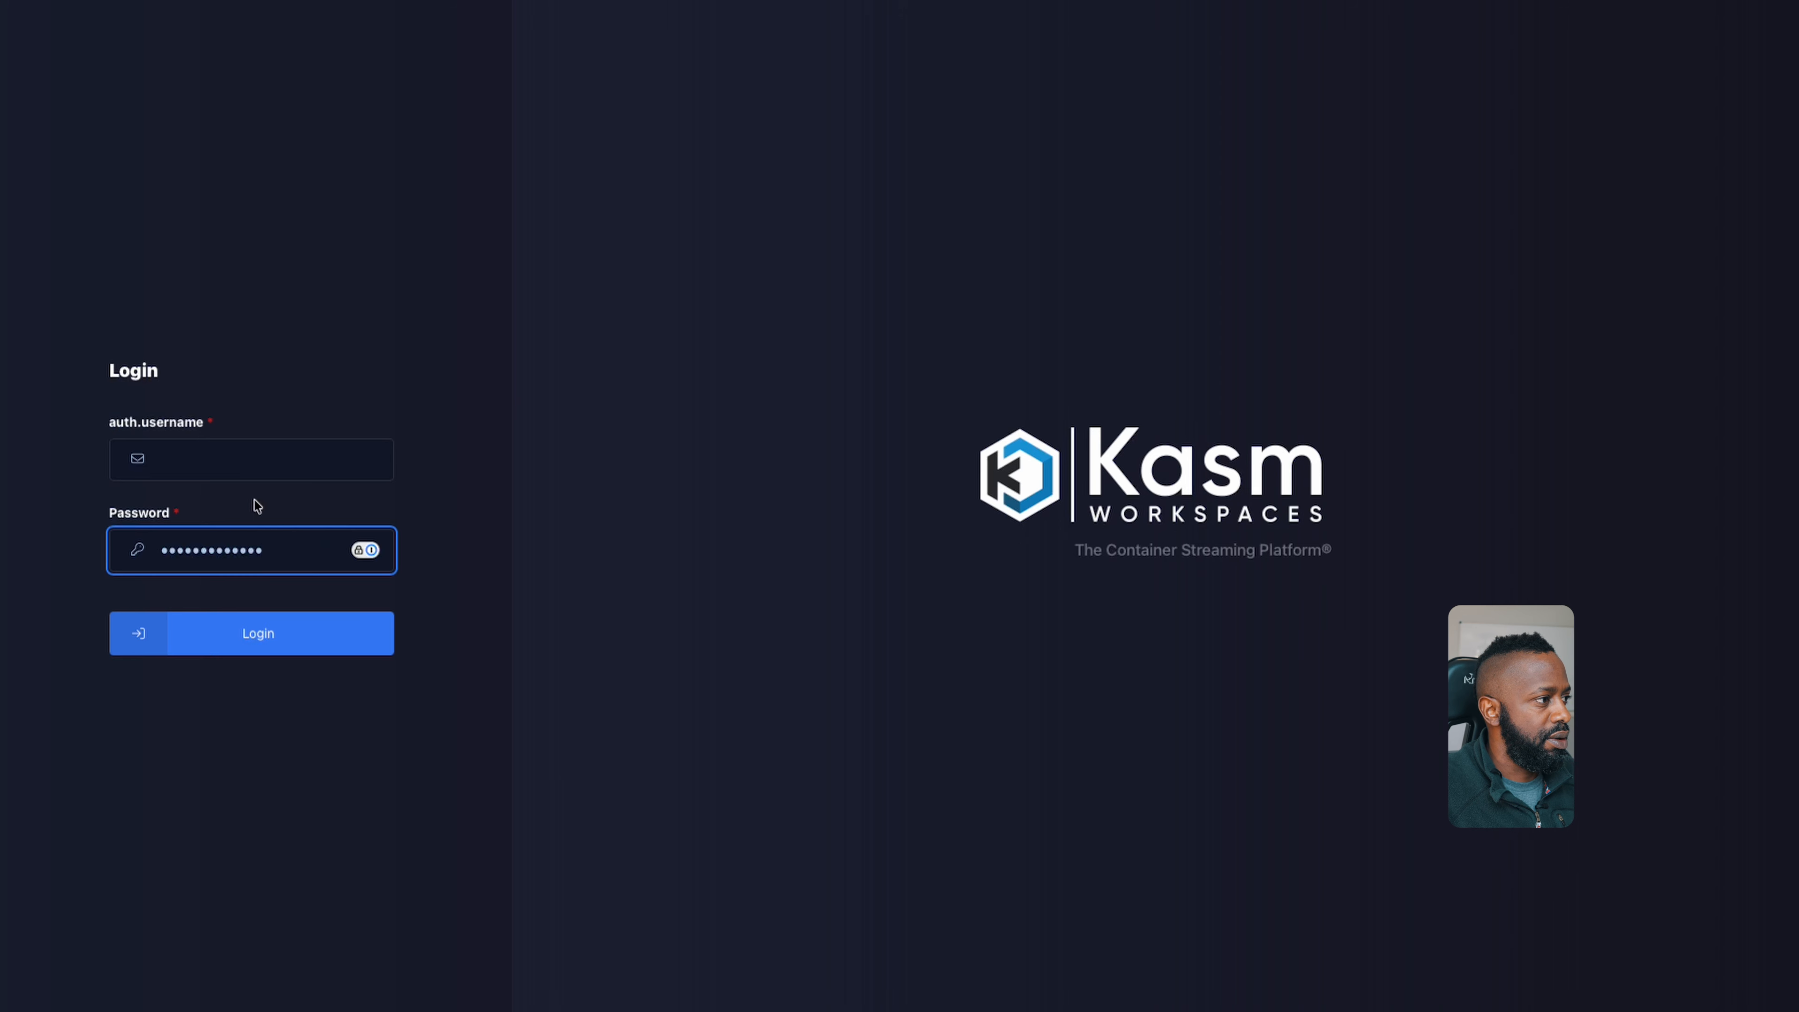
pyautogui.click(253, 462)
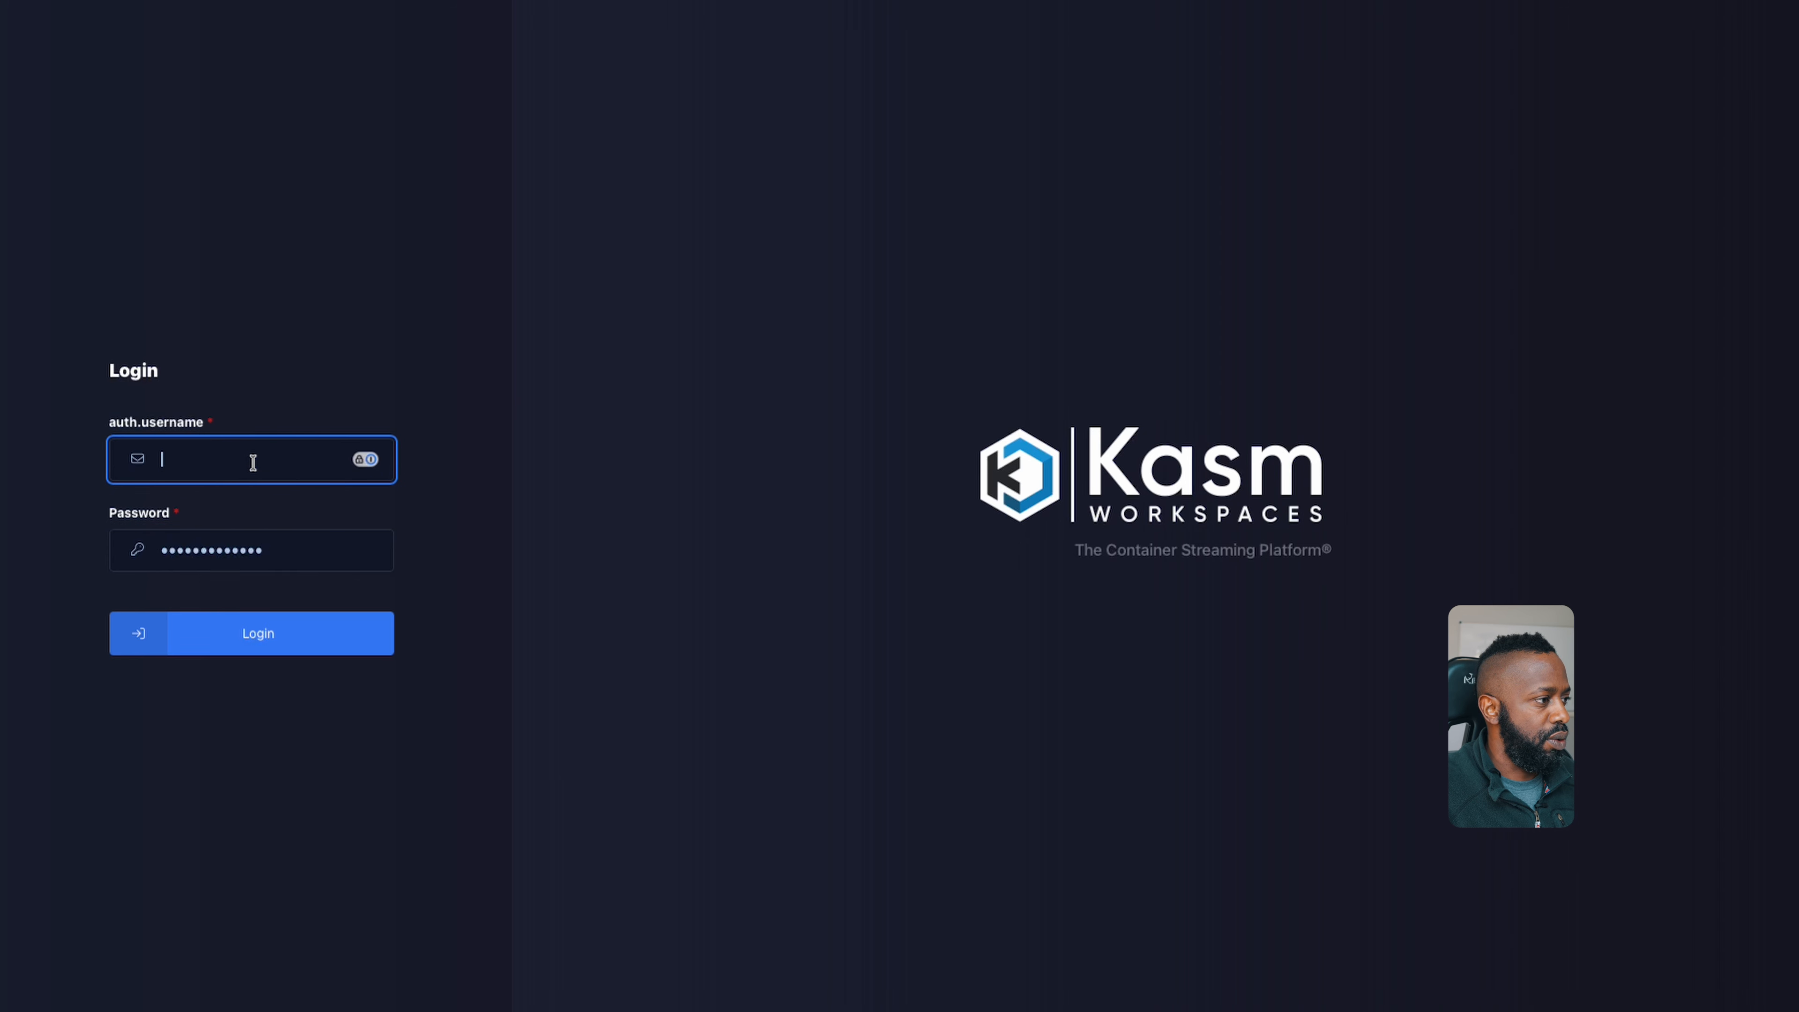
pyautogui.rightClick(253, 462)
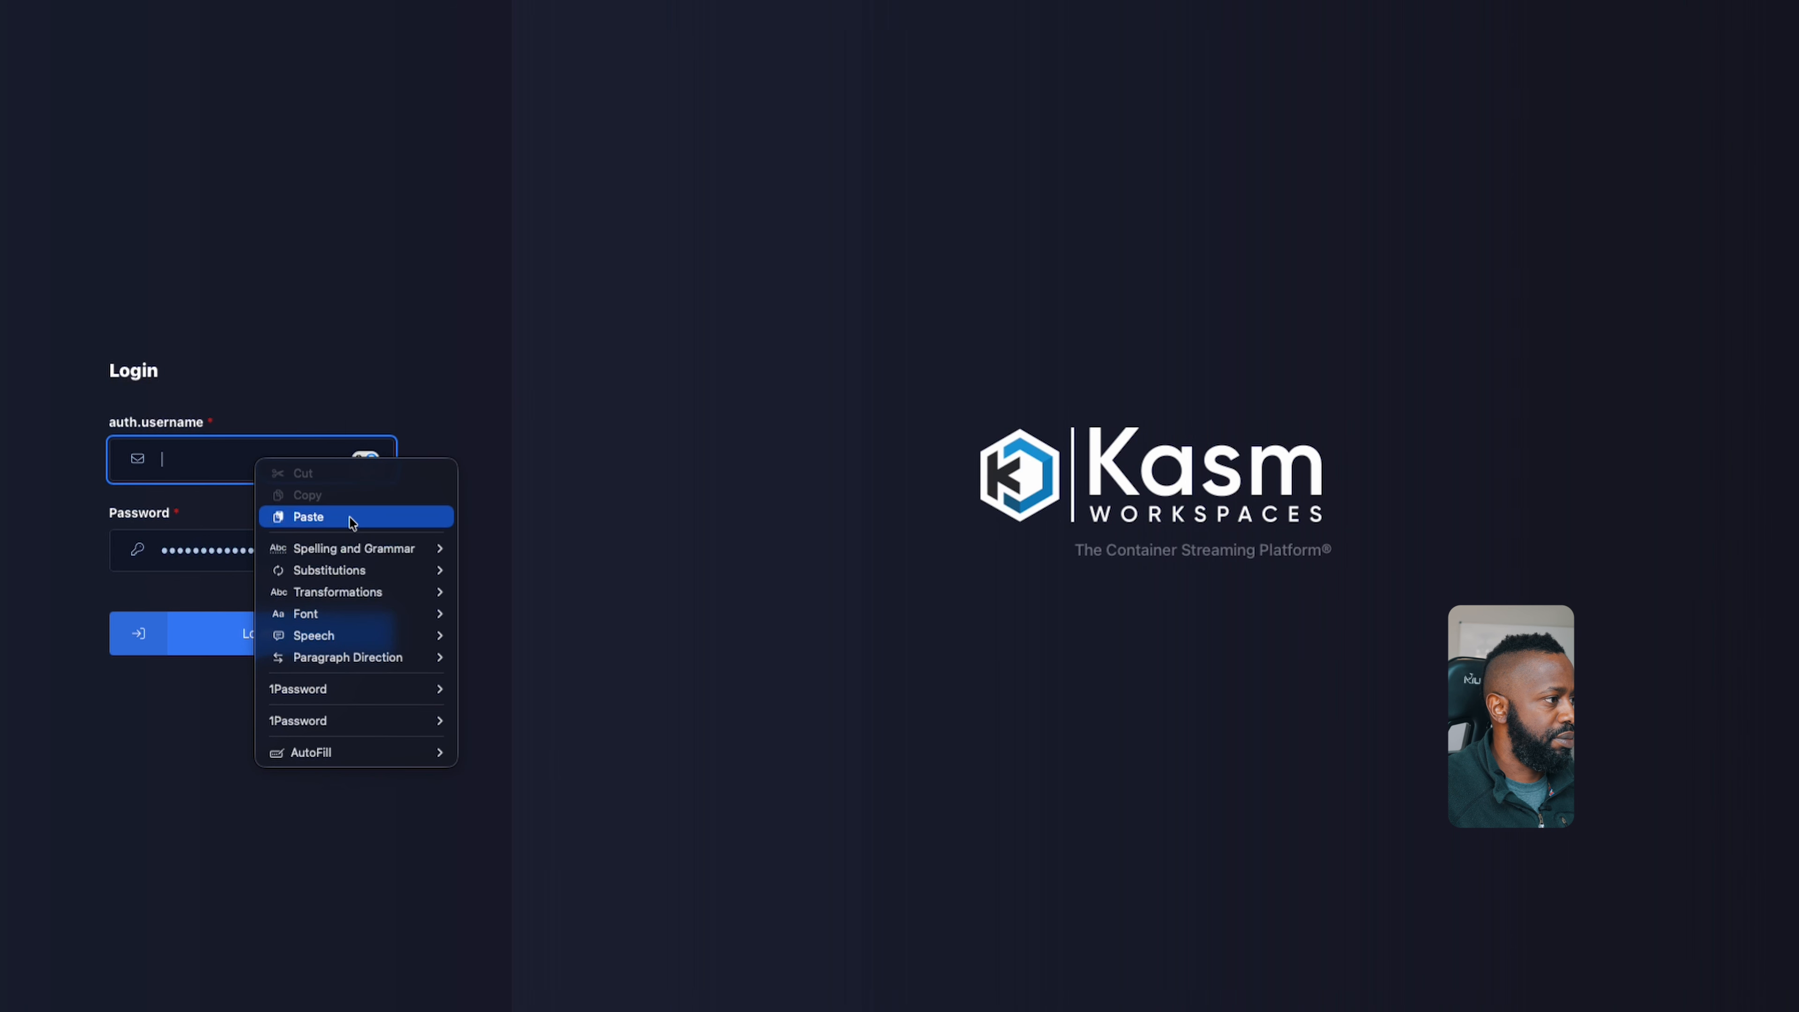
pyautogui.click(354, 521)
pyautogui.click(254, 640)
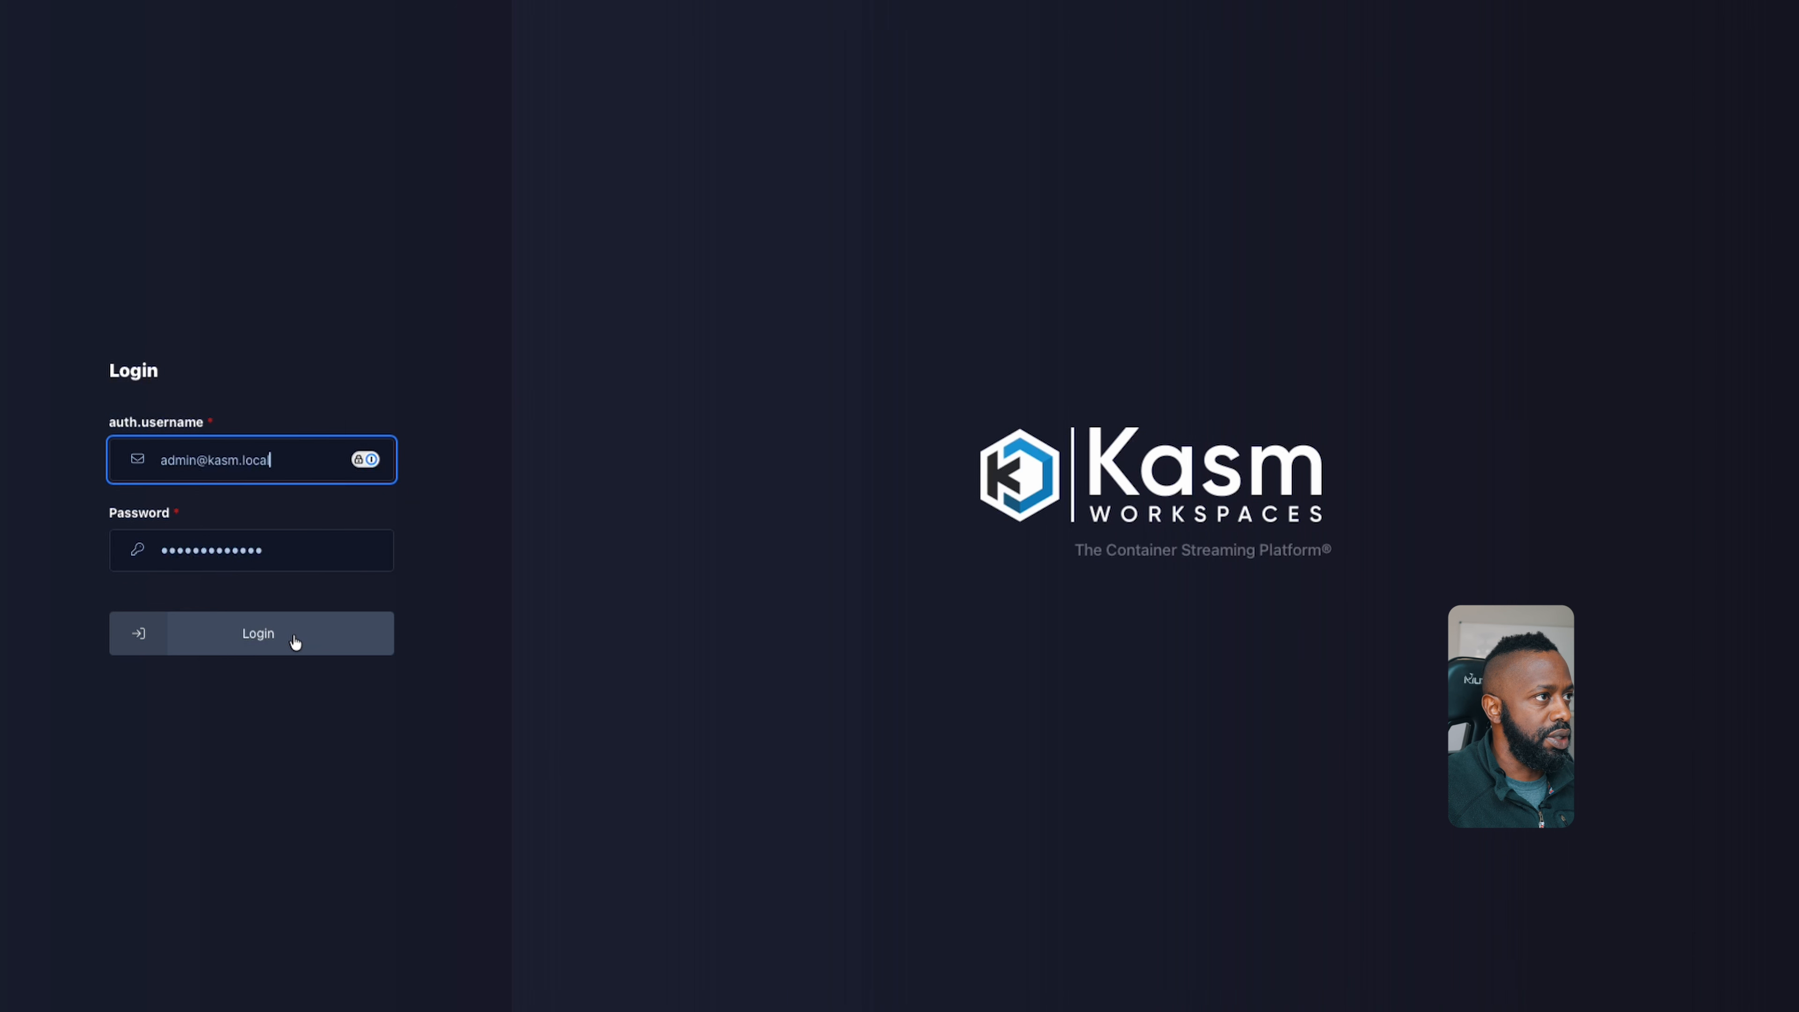
# - Return to the password entry in the Kasm login form
pyautogui.doubleClick(304, 550)
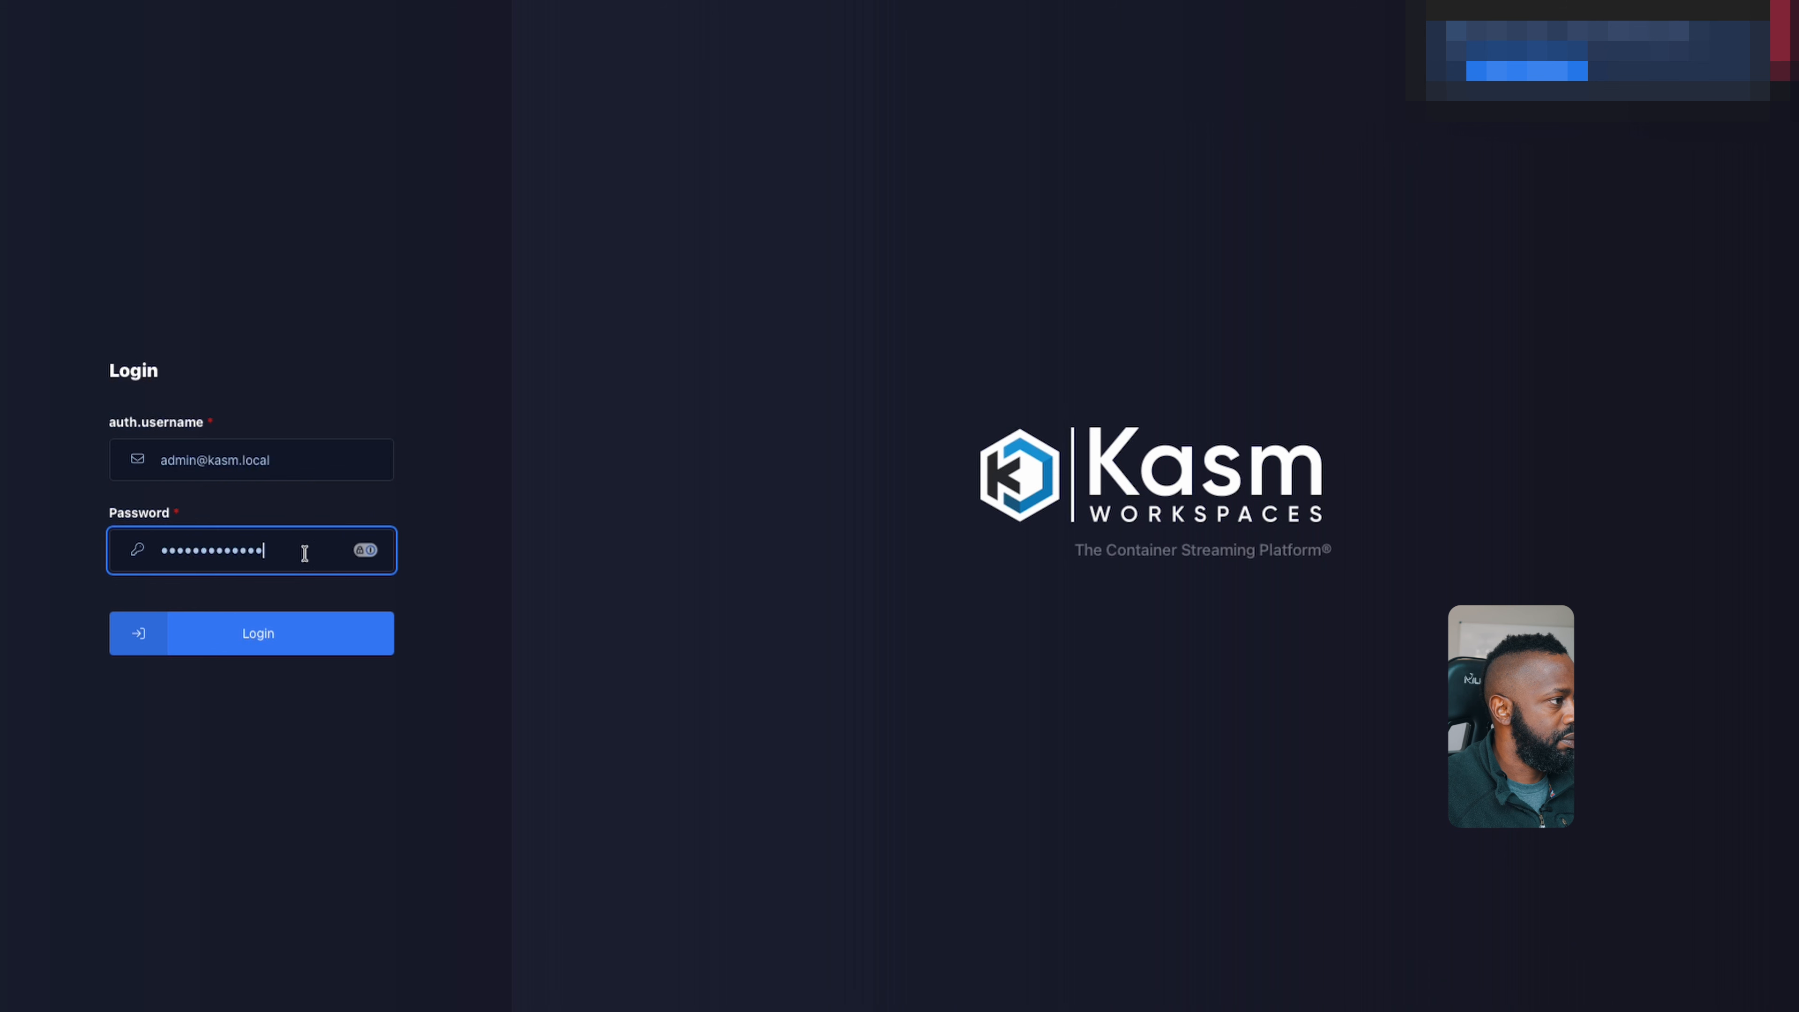